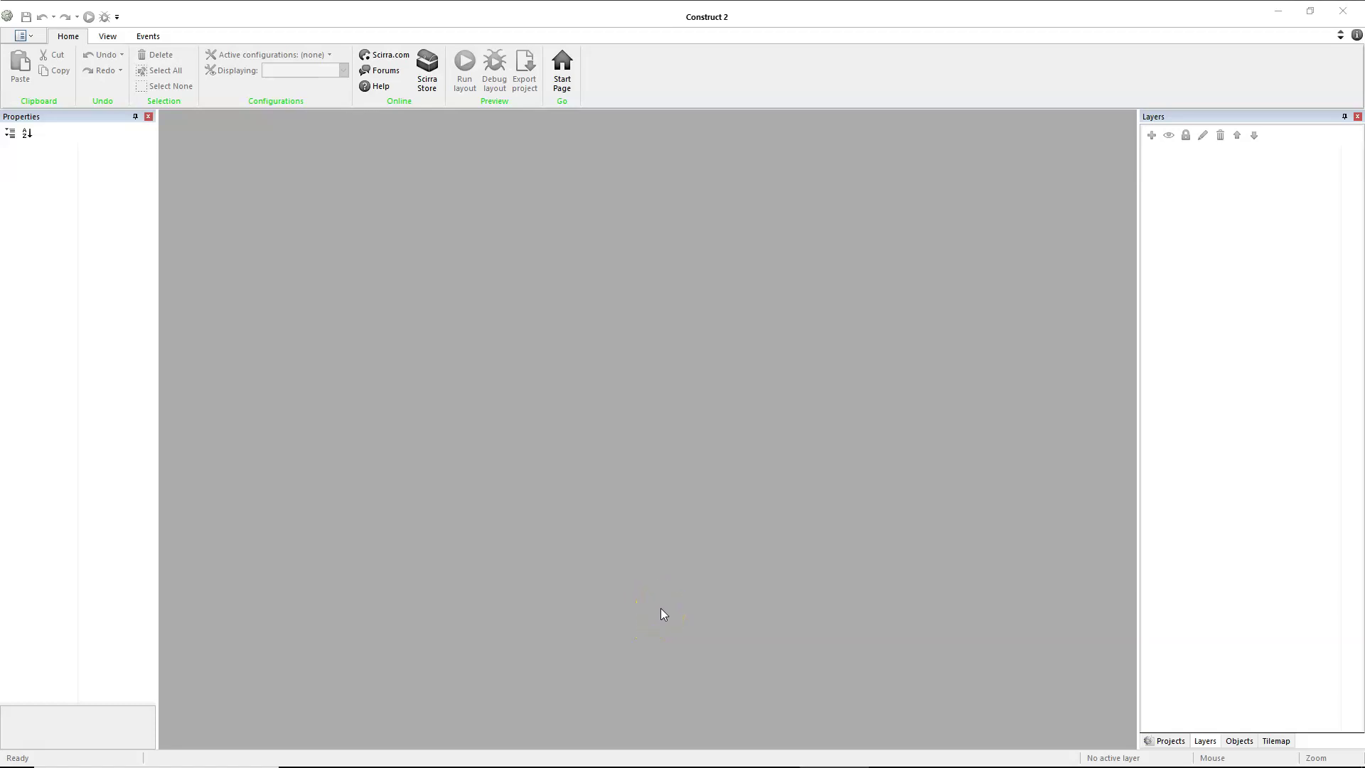
Glance through the background images folder, then put it away
left_click(649, 755)
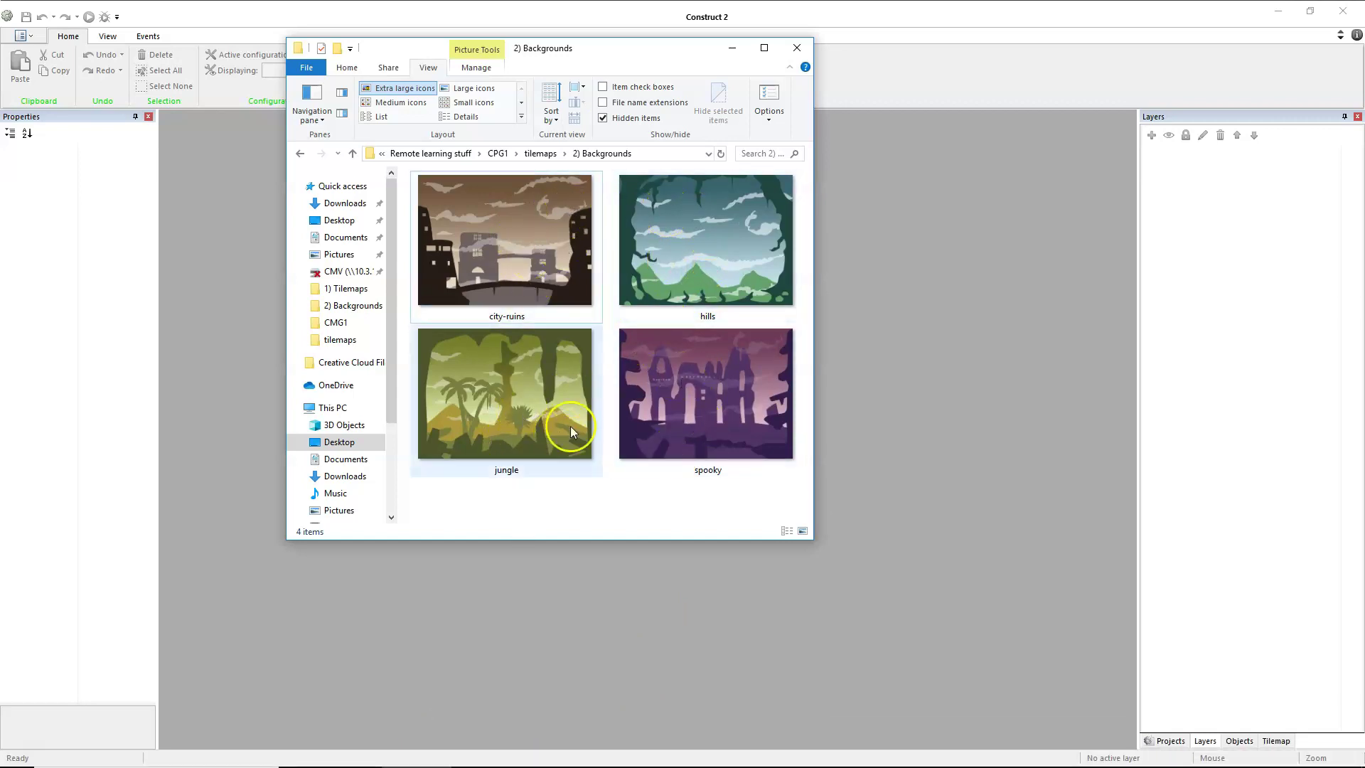
mouse_move(741, 389)
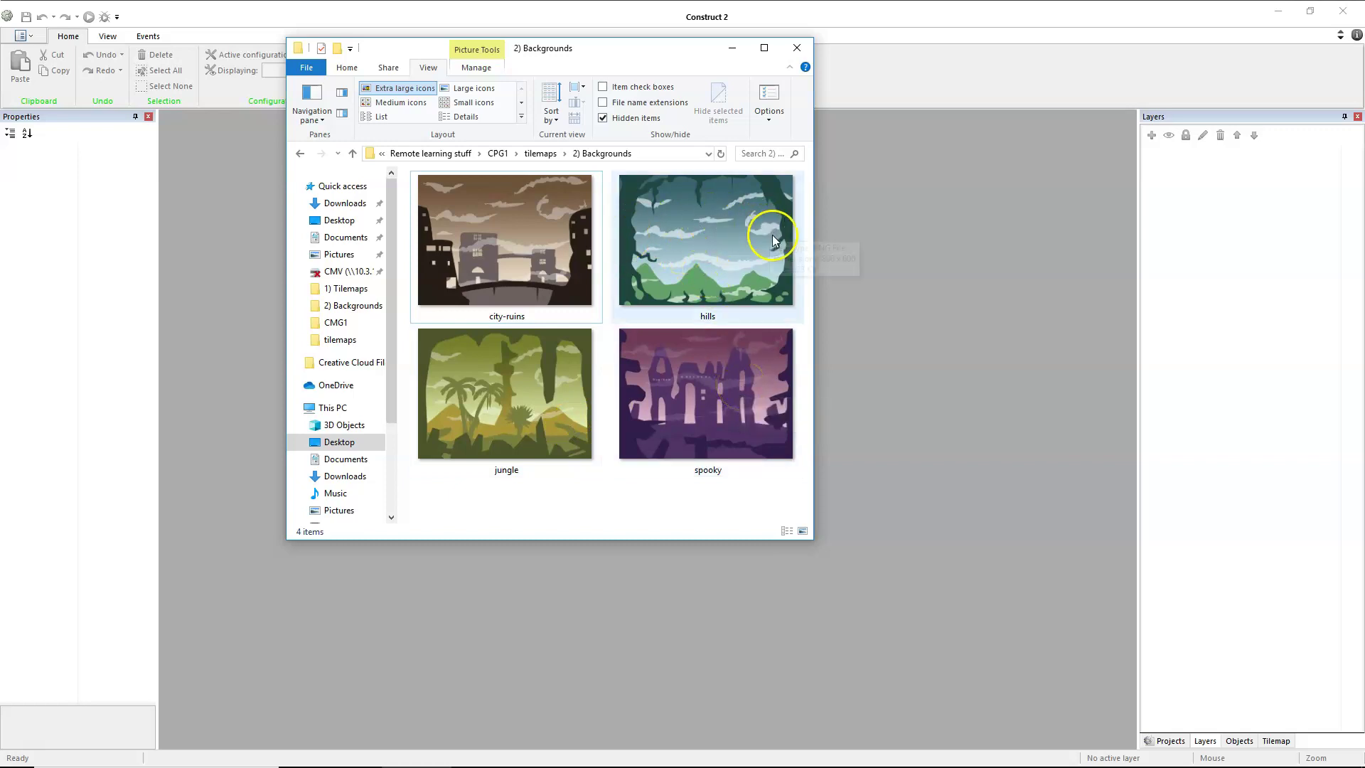
mouse_move(773, 240)
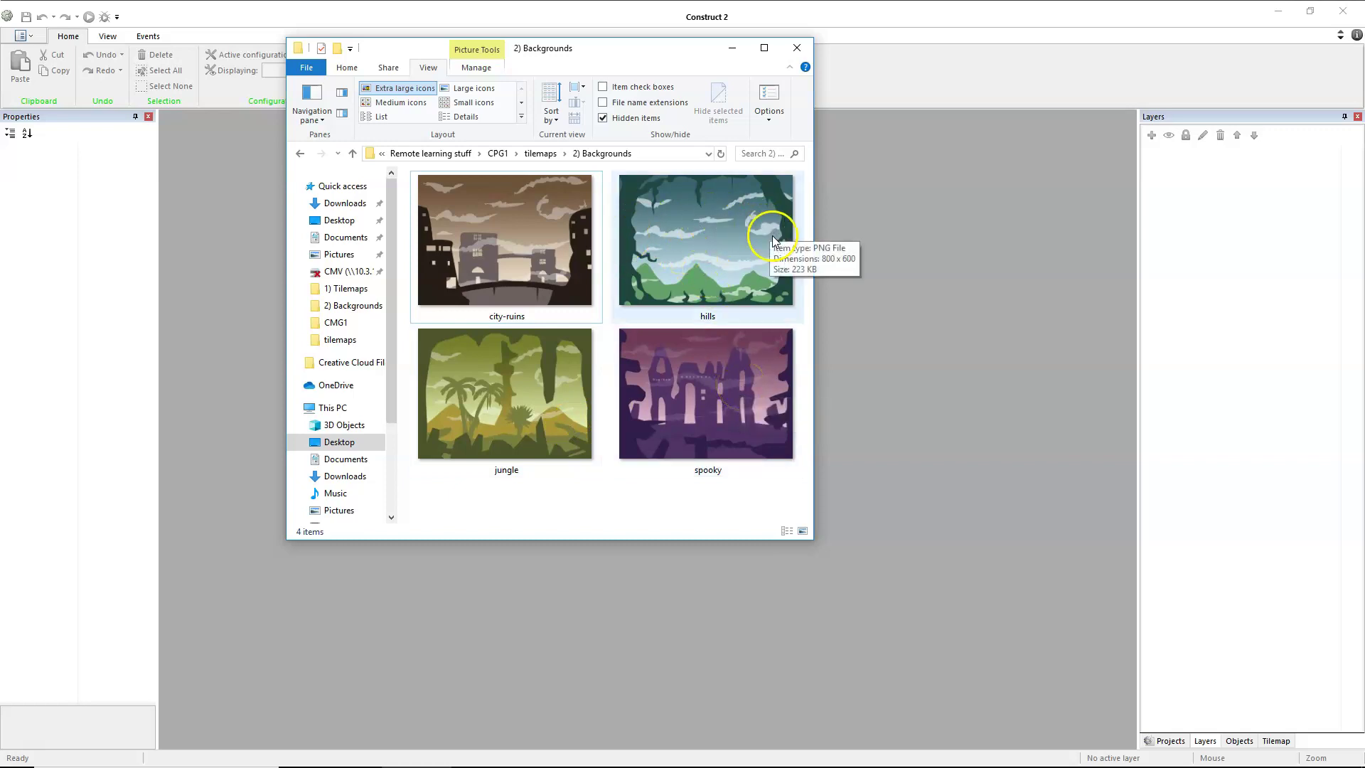
left_click(730, 48)
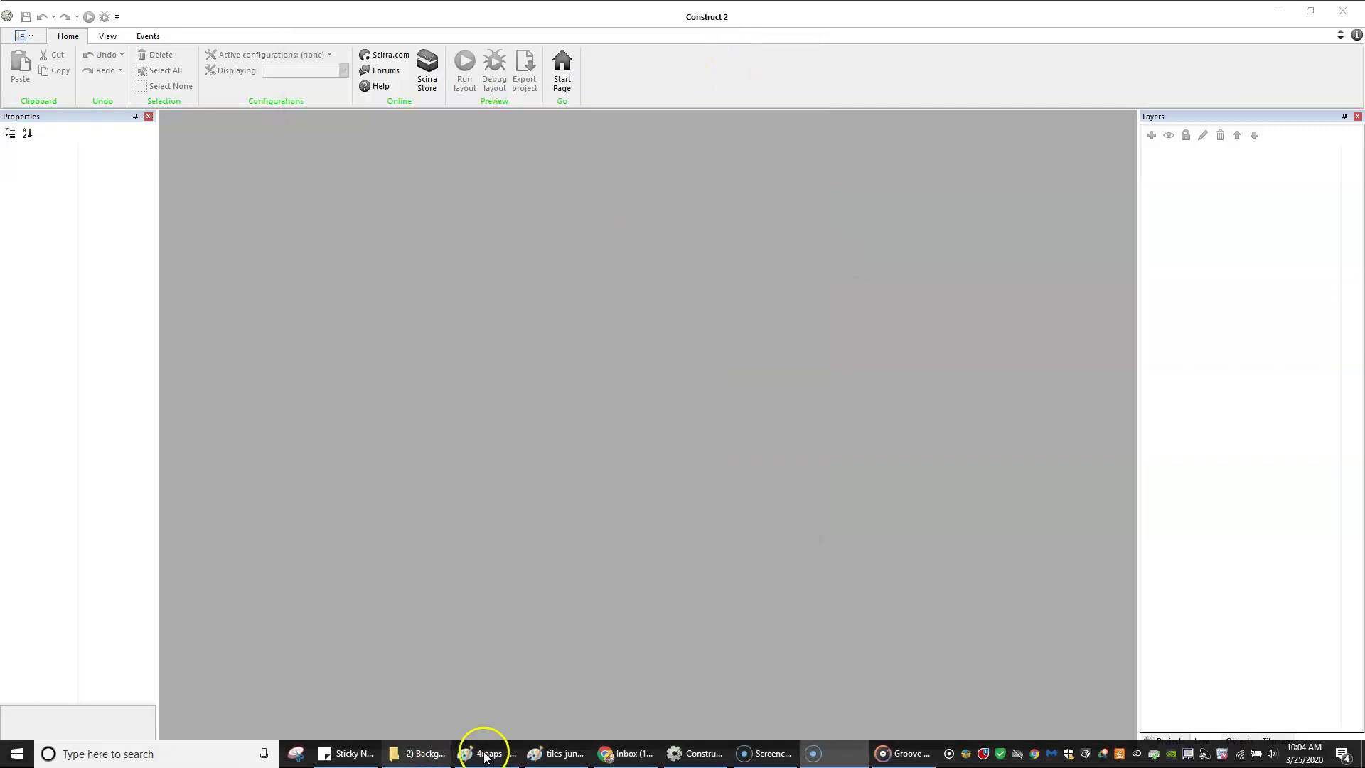
View the 4maps example image, then bring up the tiles-jungle tile sheet in Paint
left_click(493, 752)
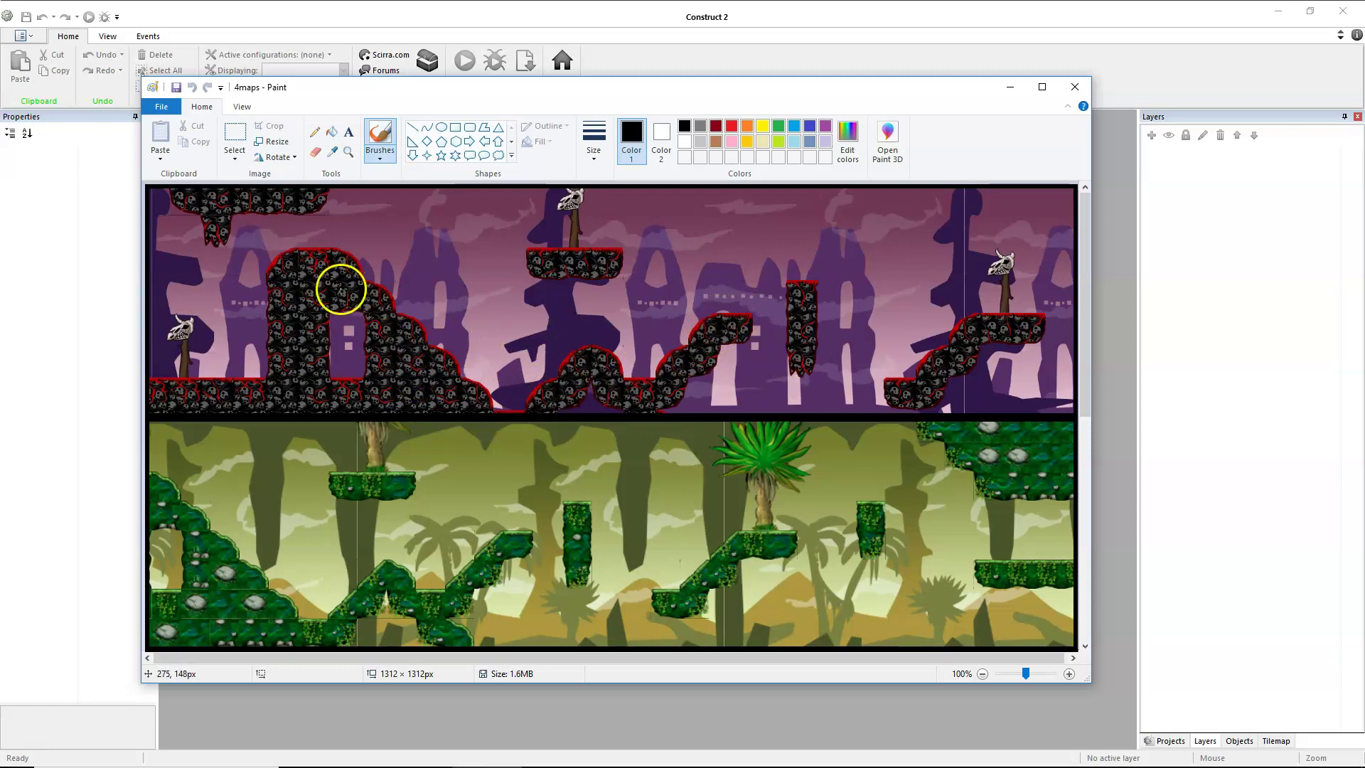
left_click(1009, 87)
left_click(565, 762)
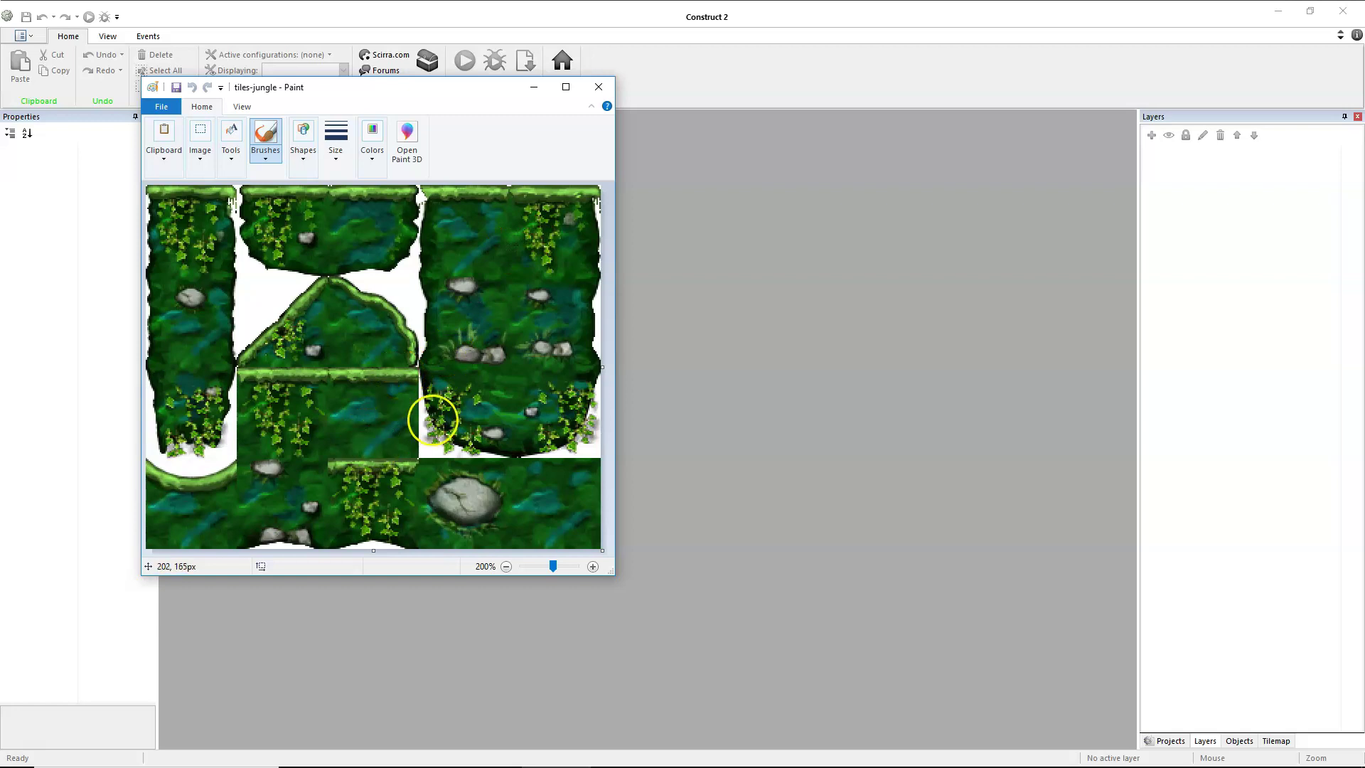
Return to Construct 2 and create a new empty project
left_click(534, 88)
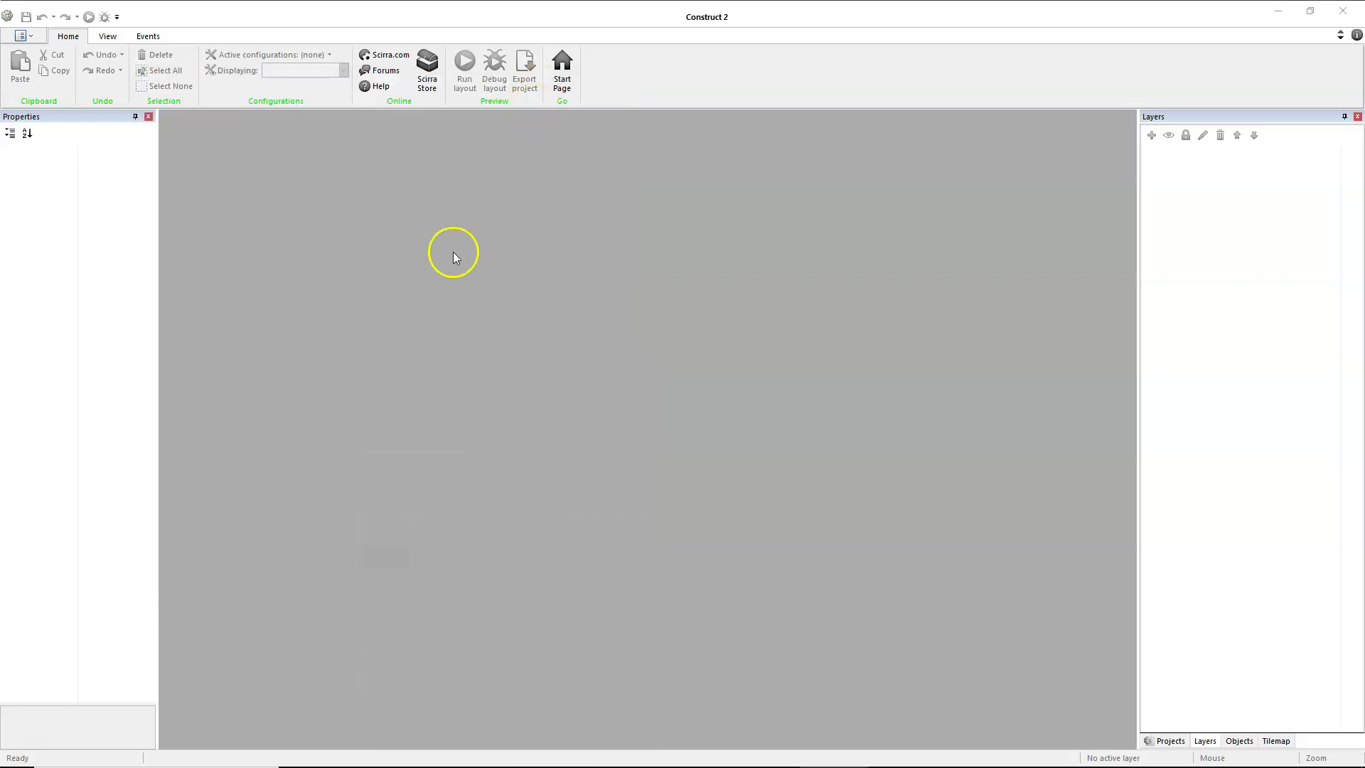
left_click(24, 36)
left_click(29, 62)
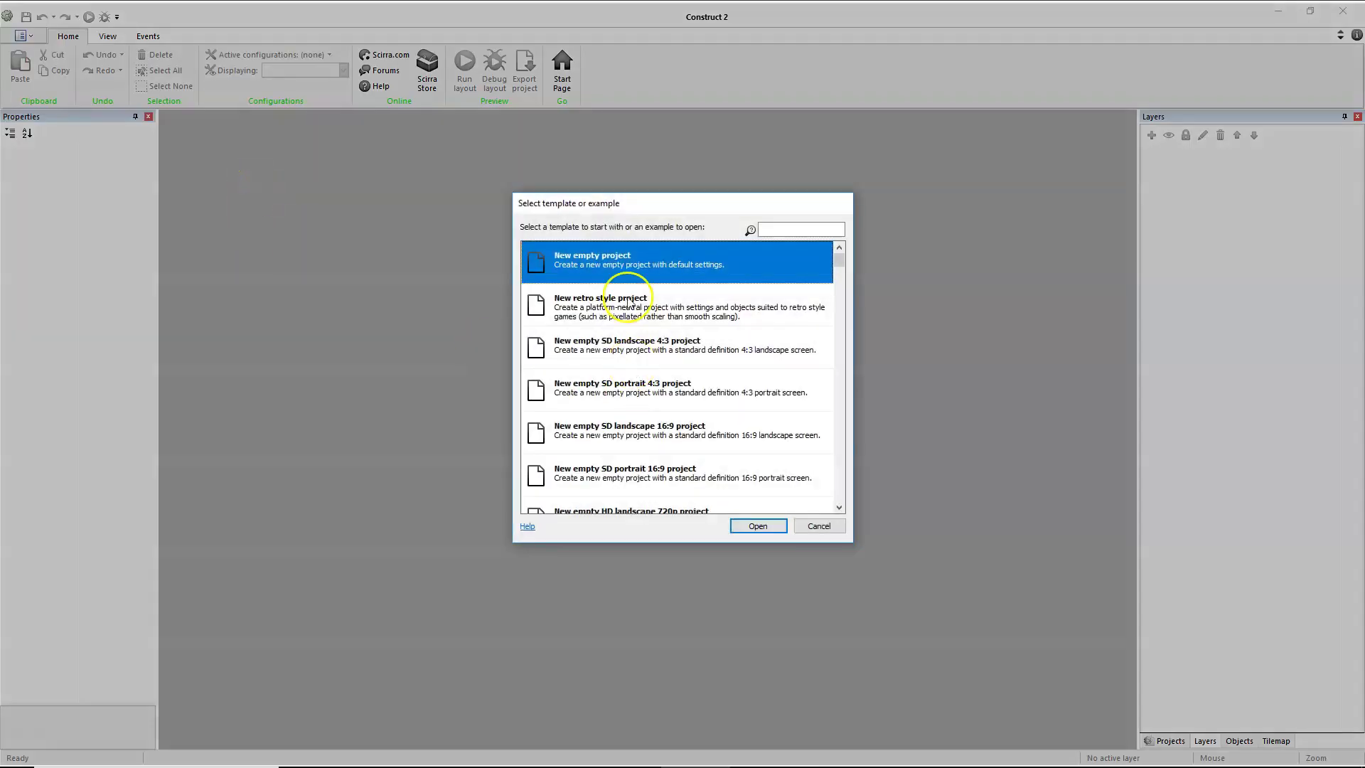
left_click(758, 524)
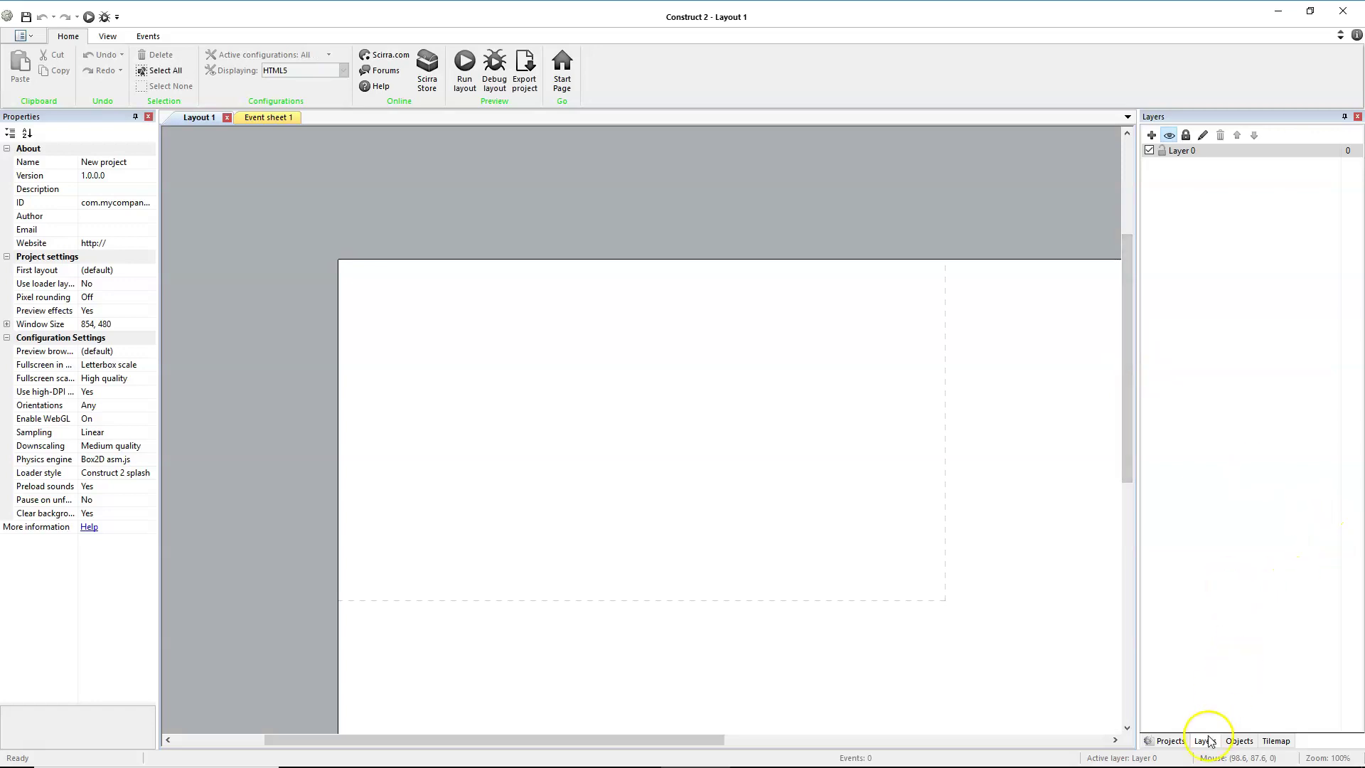
Add two new layers to Layout 1
left_click(1207, 742)
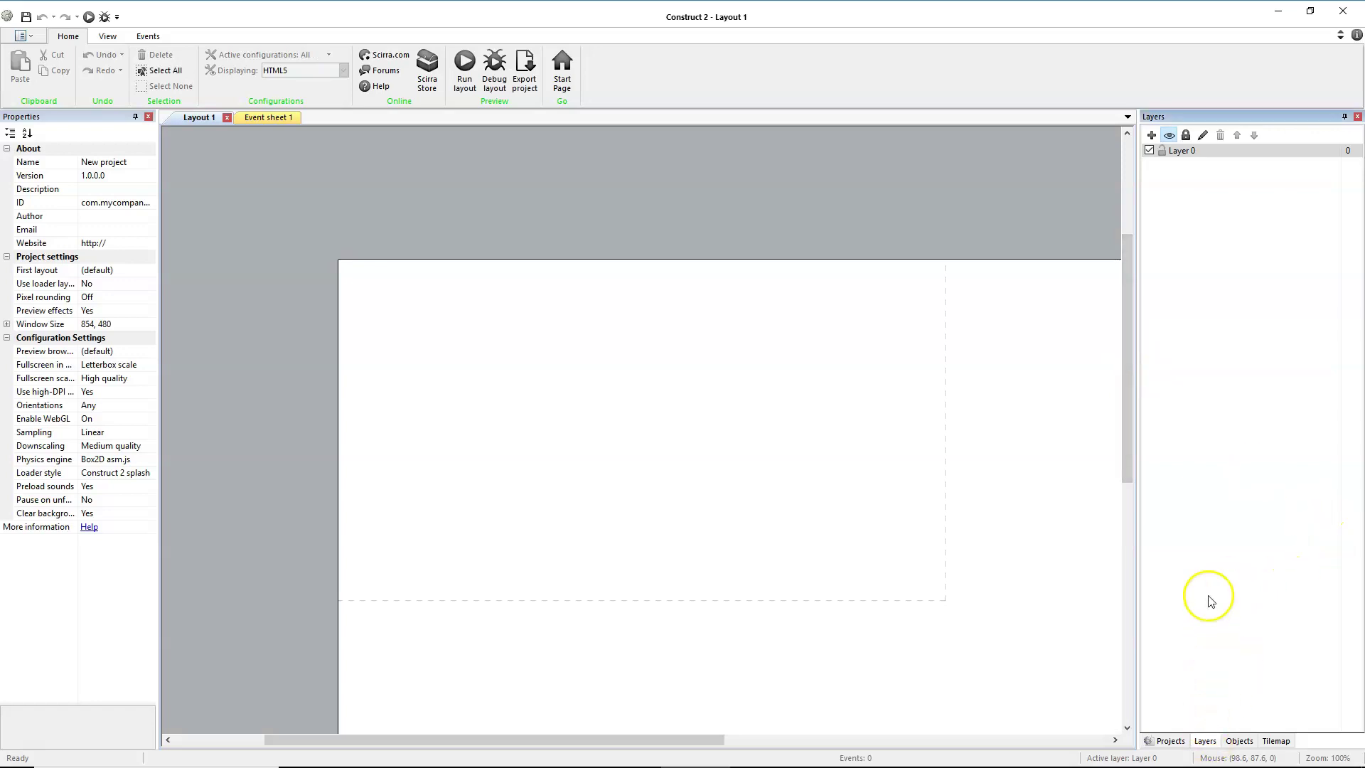
left_click(1153, 137)
left_click(1153, 136)
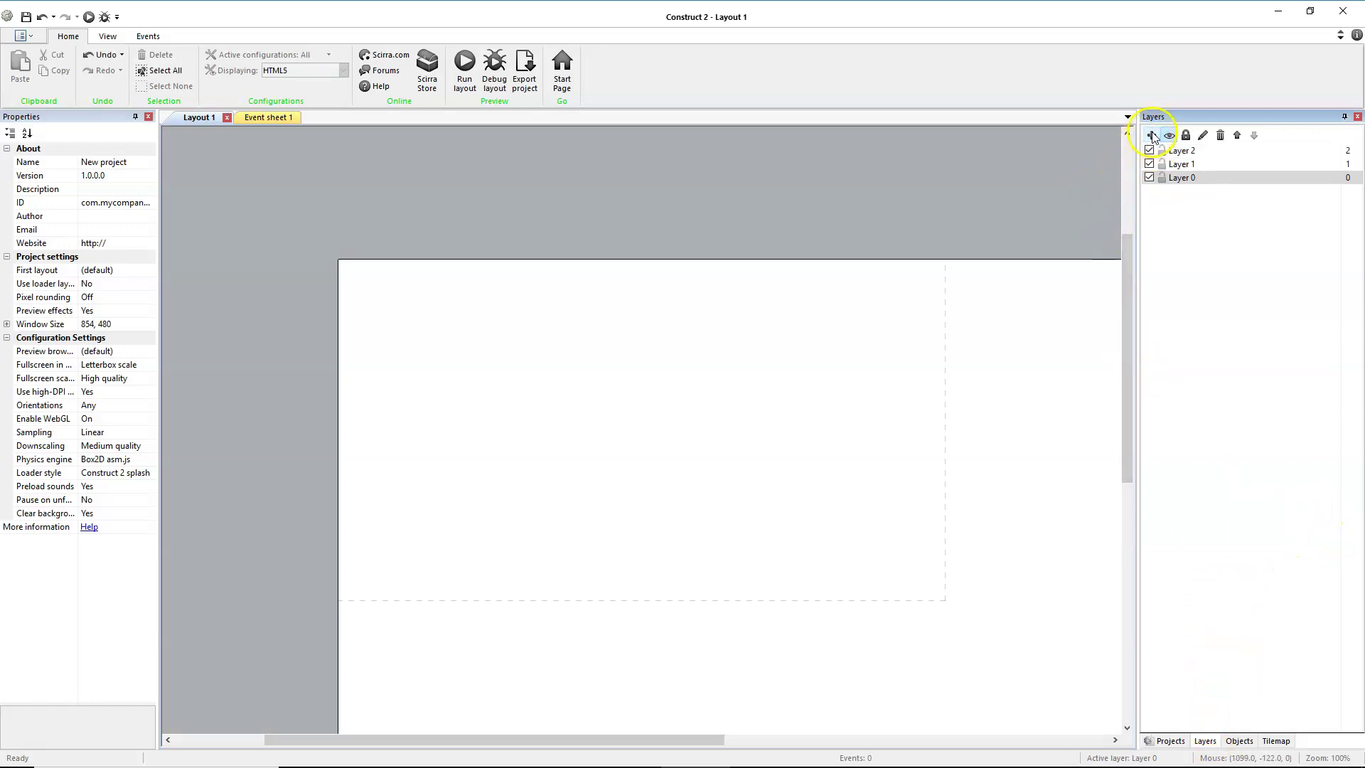
left_click(1195, 179)
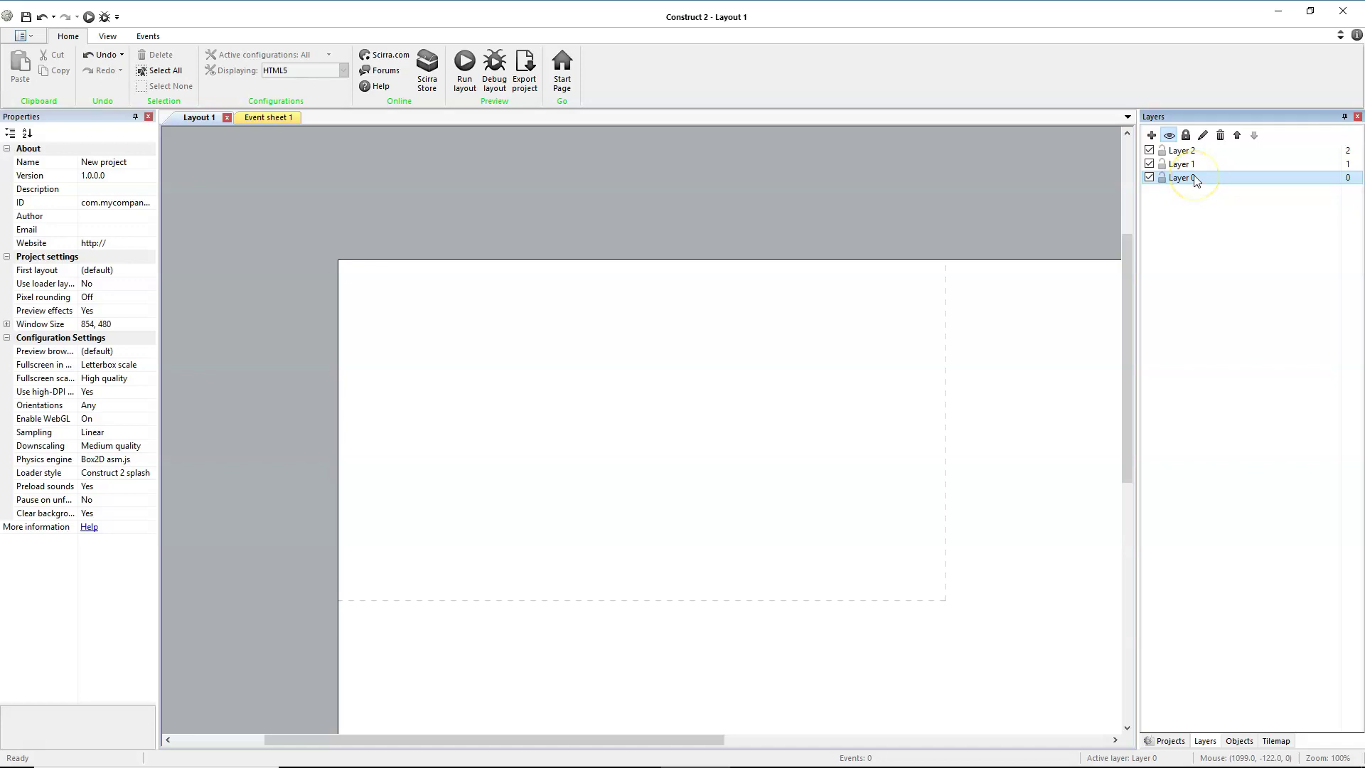
Rename the three layers Background, TileMap and Main from bottom to top
left_click(1189, 183)
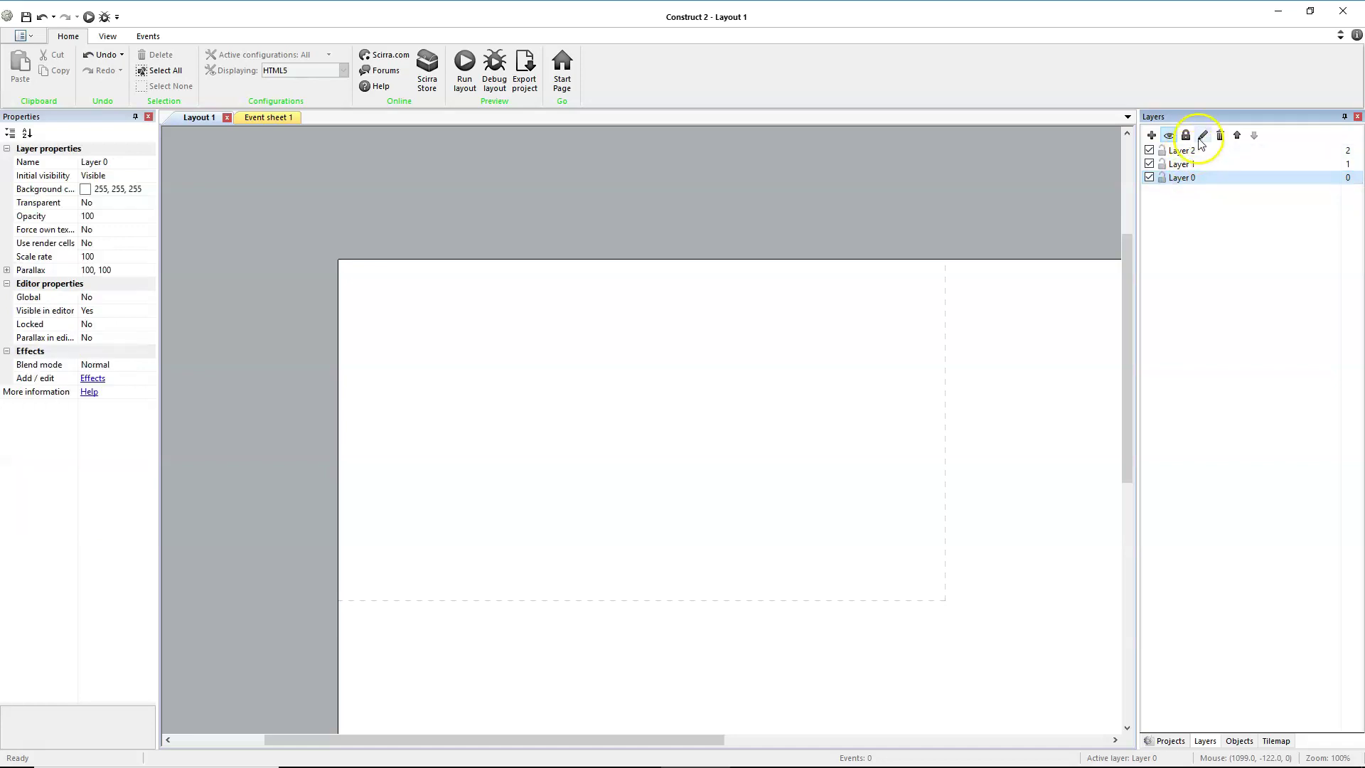
left_click(1209, 175)
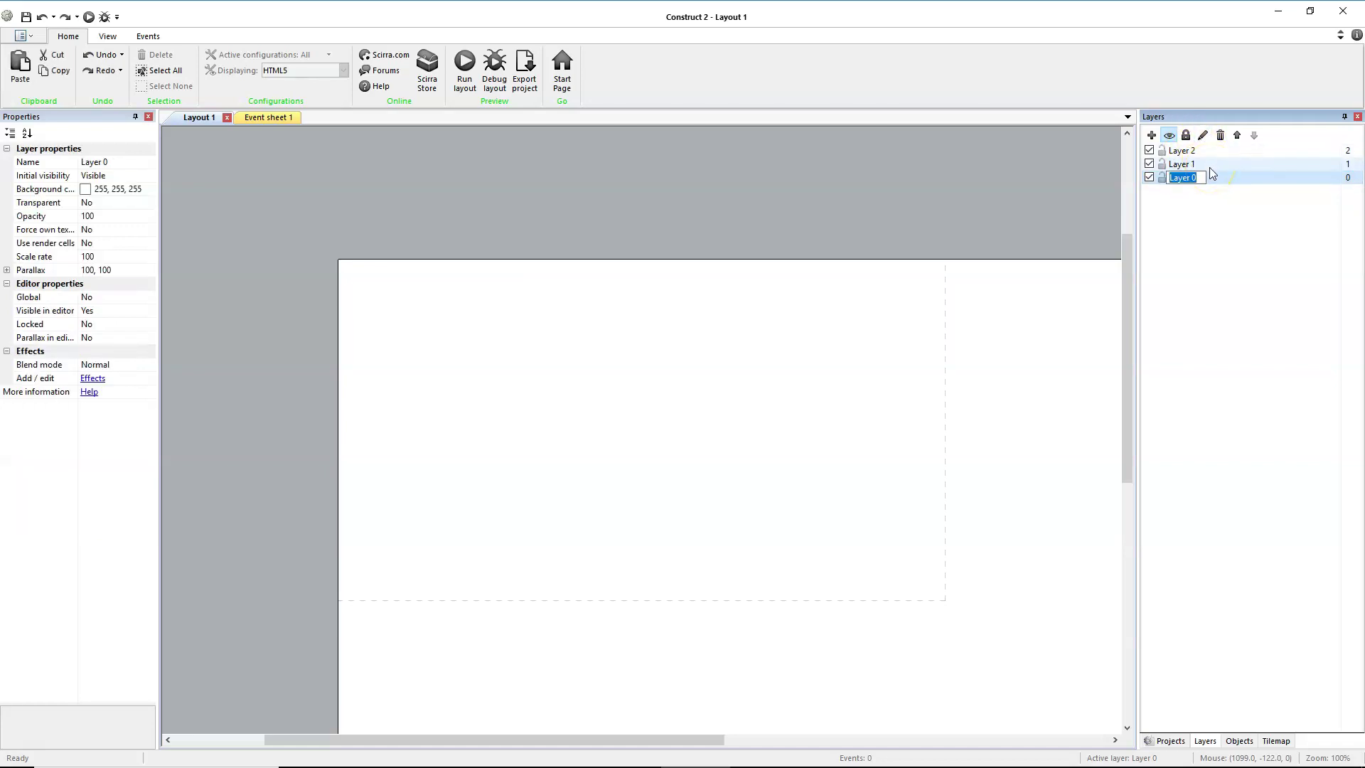
type("Background")
key("Return")
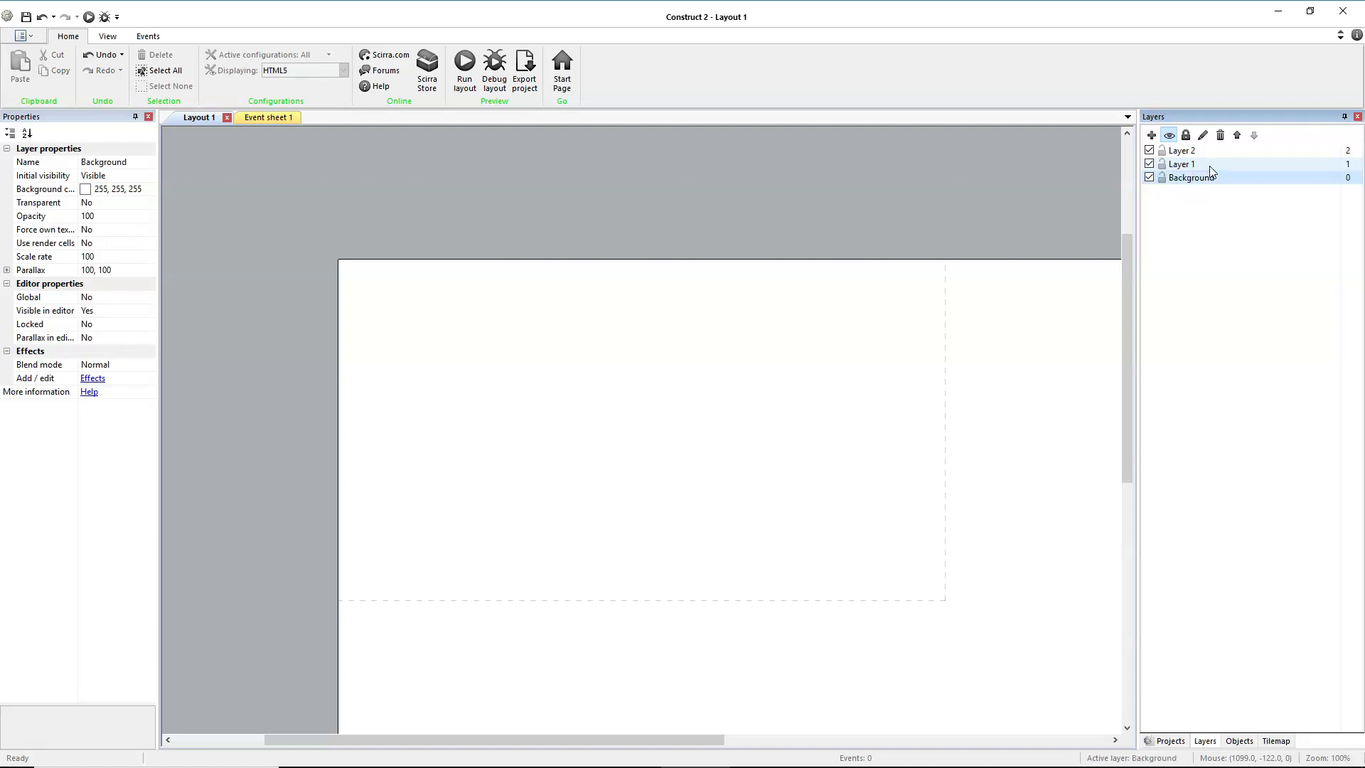
left_click(1209, 165)
left_click(1203, 136)
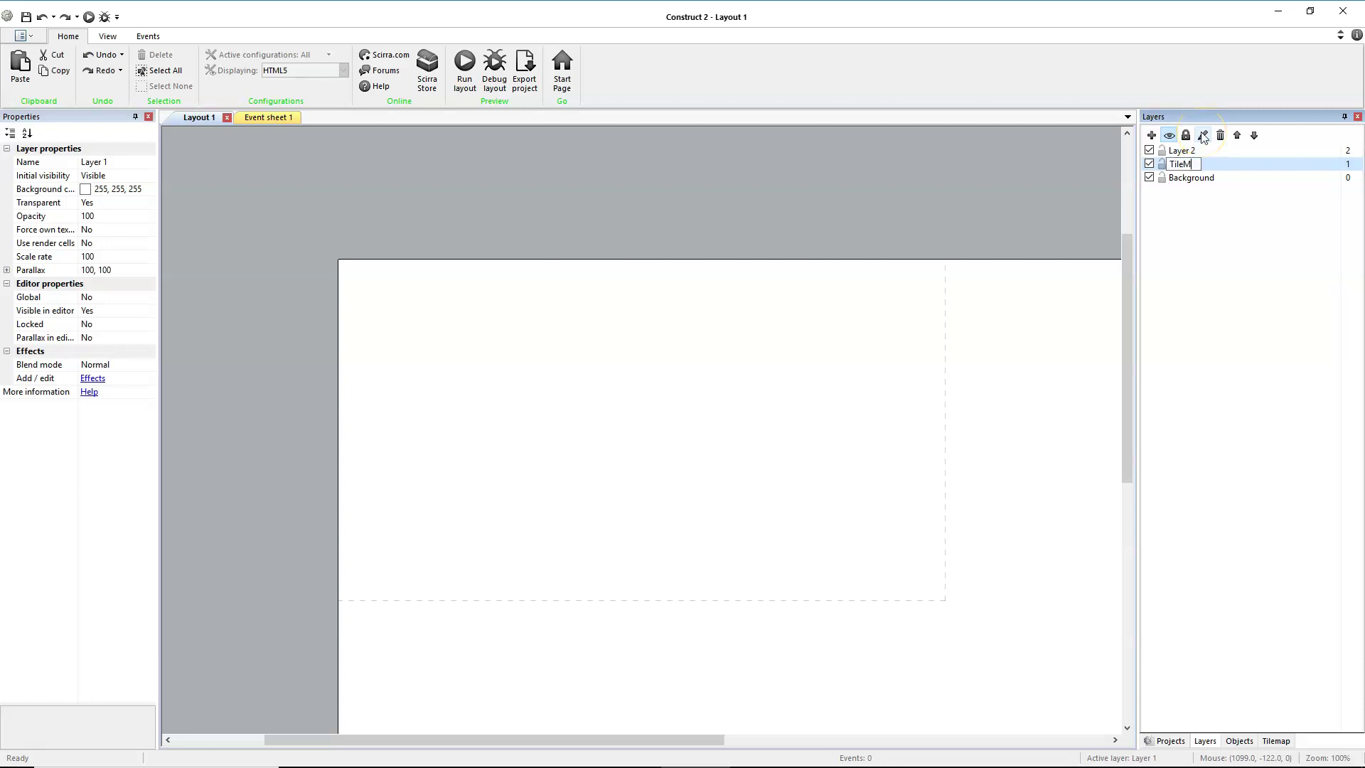
left_click(1209, 151)
left_click(1204, 136)
key("Return")
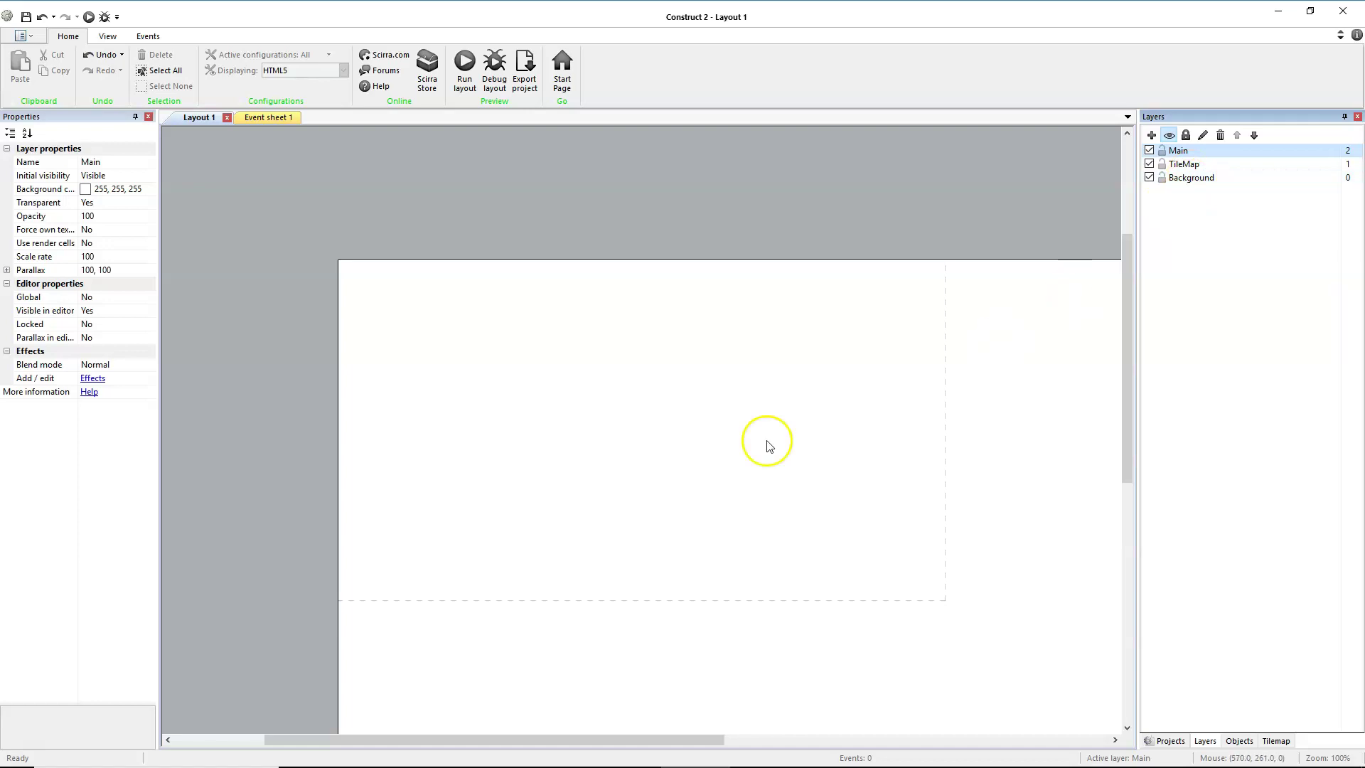
Insert a Tiled Background object named Level1BG and place it on the layout
right_click(703, 446)
left_click(765, 453)
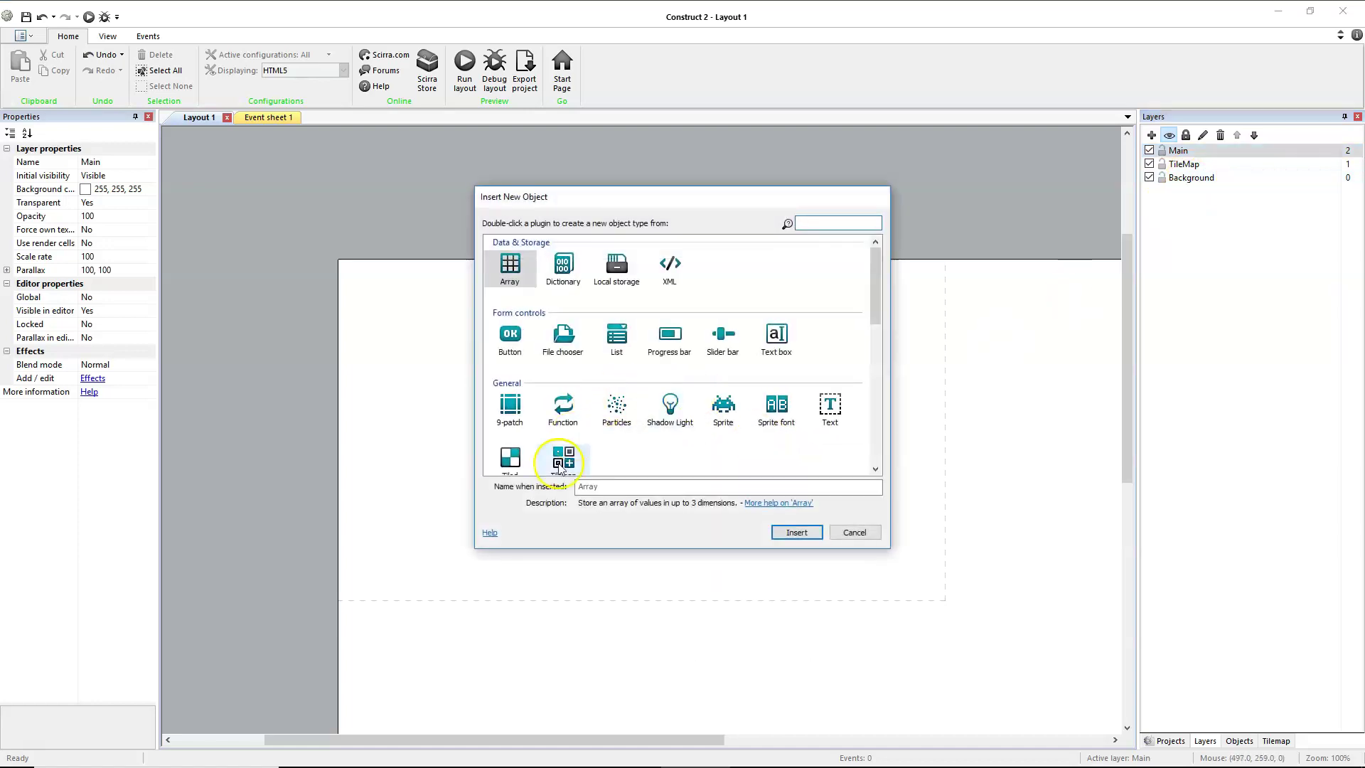
scroll(567, 445, "down", 1)
left_click(510, 386)
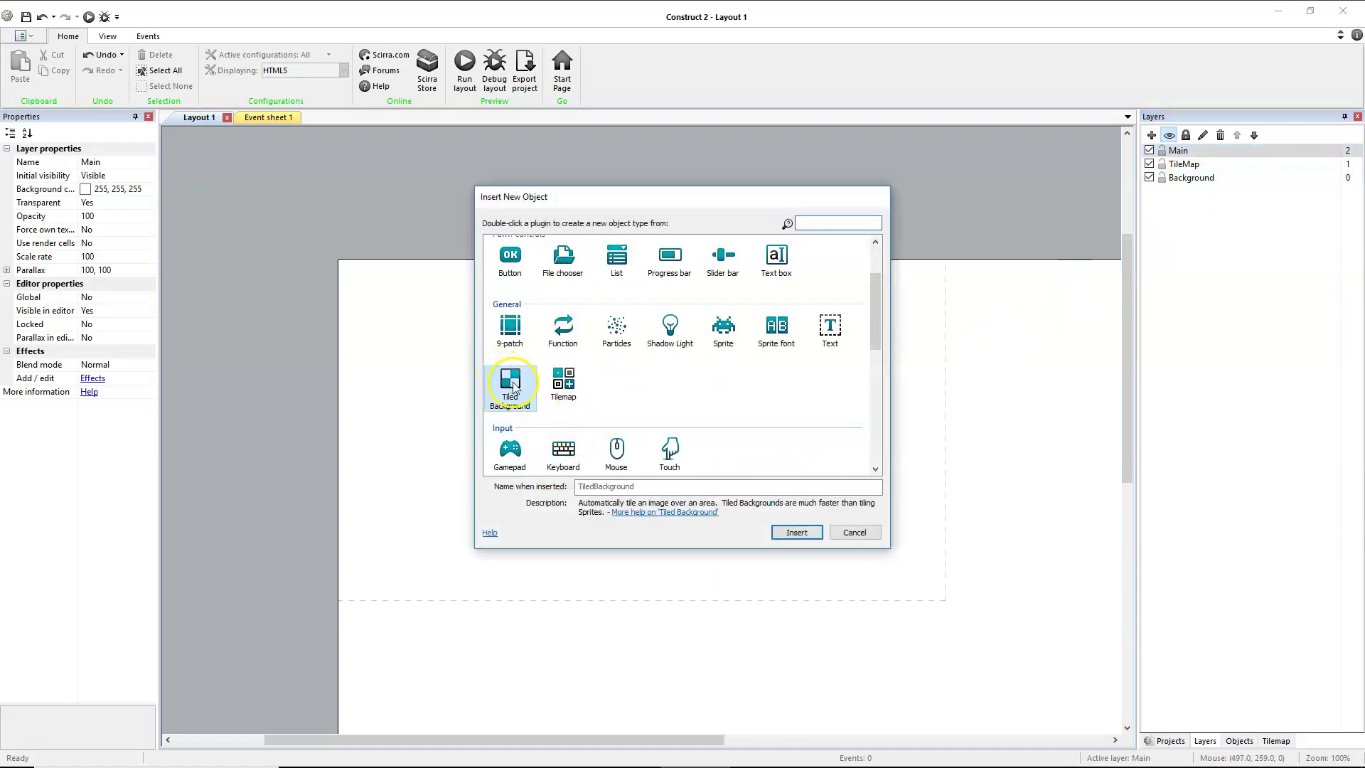
left_click(592, 485)
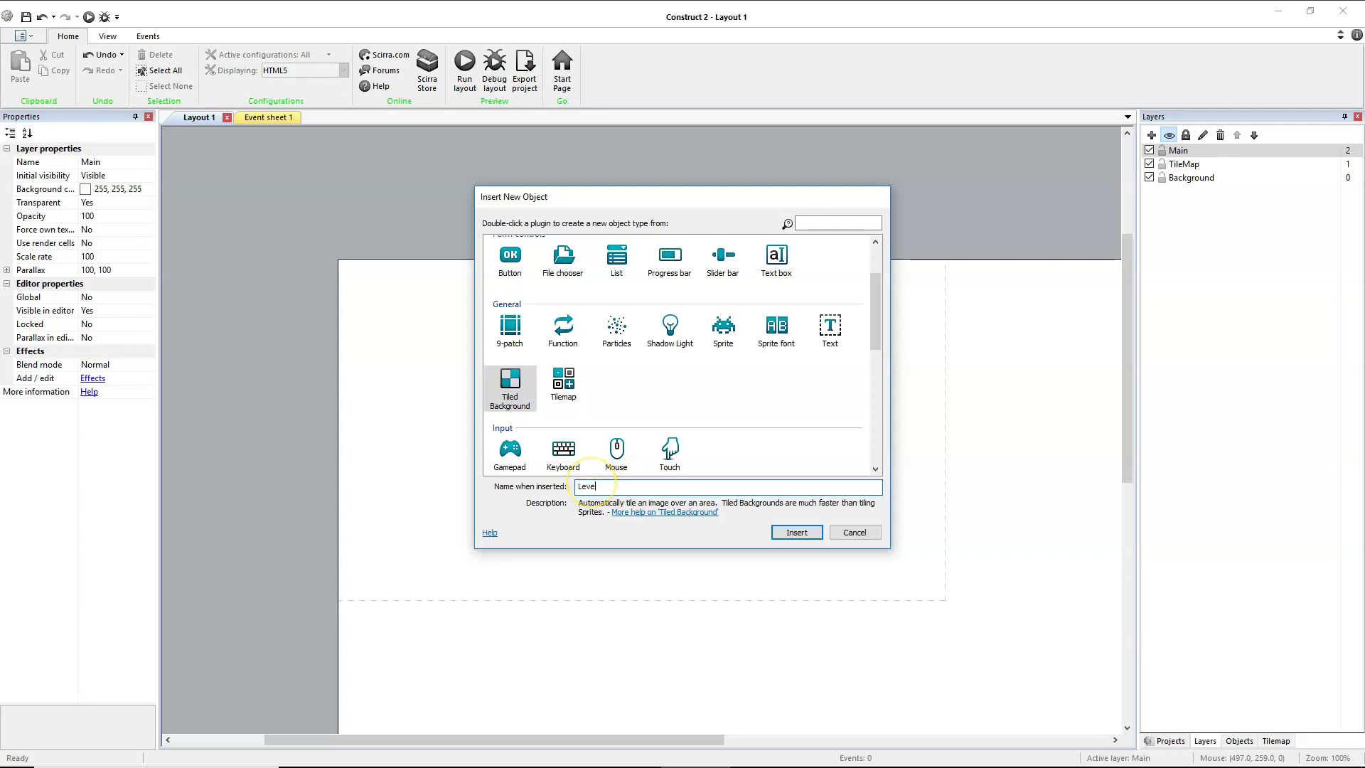
type("Level1BG")
key("Return")
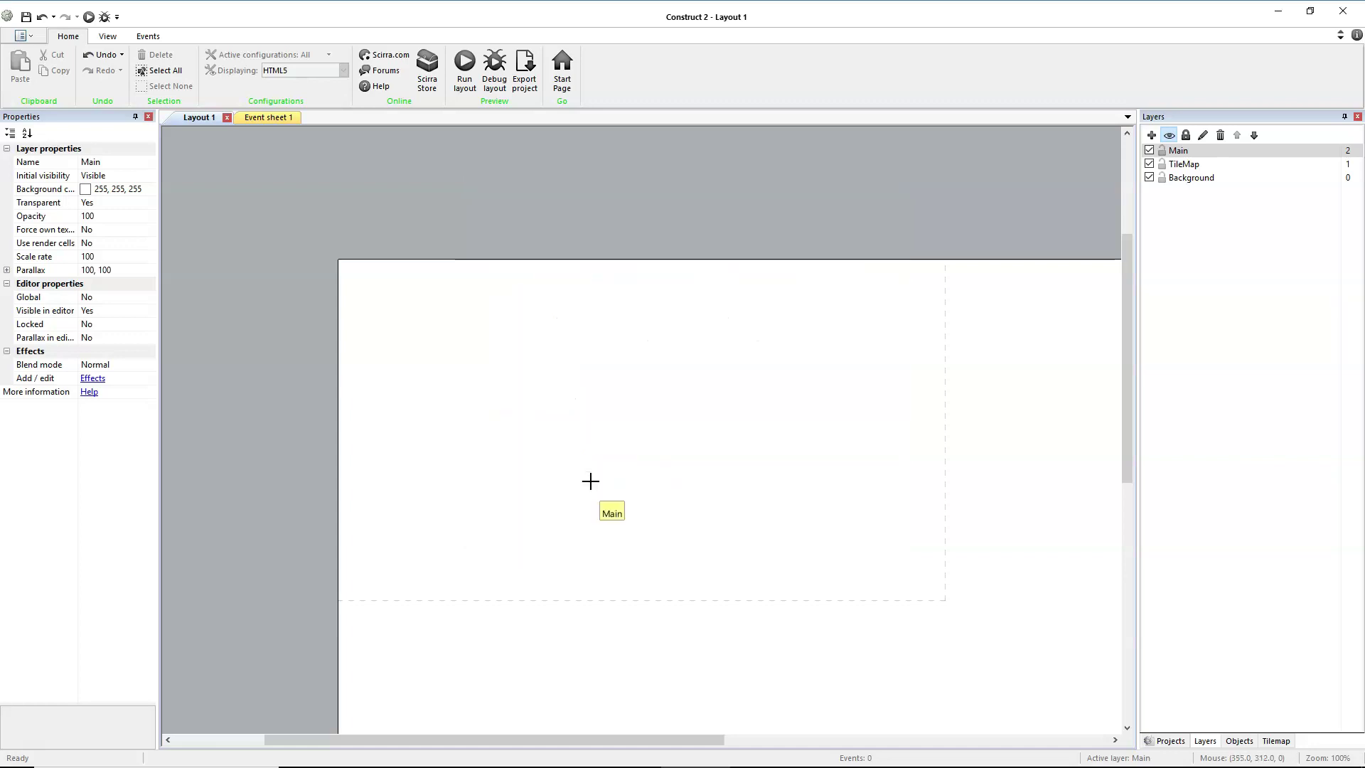
left_click(588, 369)
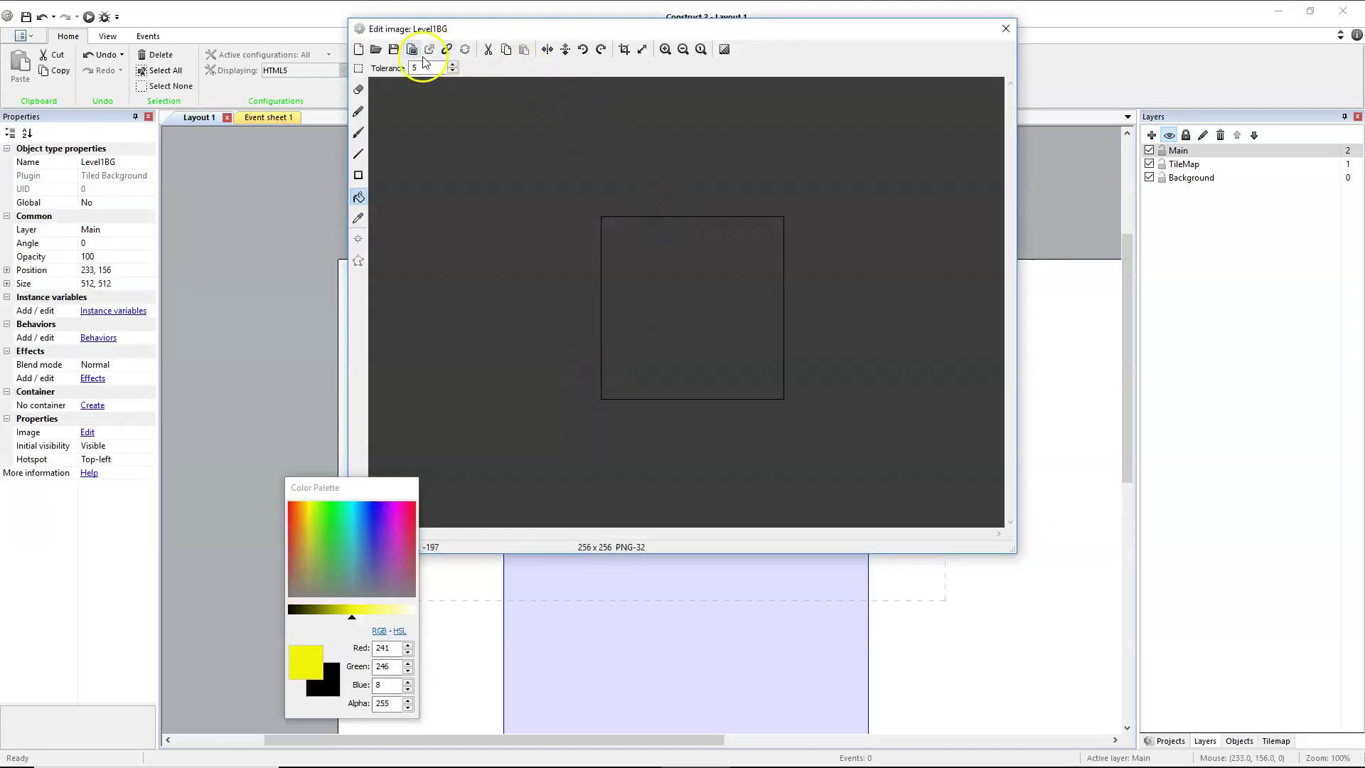
Load the jungle image from 2) Backgrounds into Level1BG, undo stray yellow fills, and close the editor
left_click(376, 50)
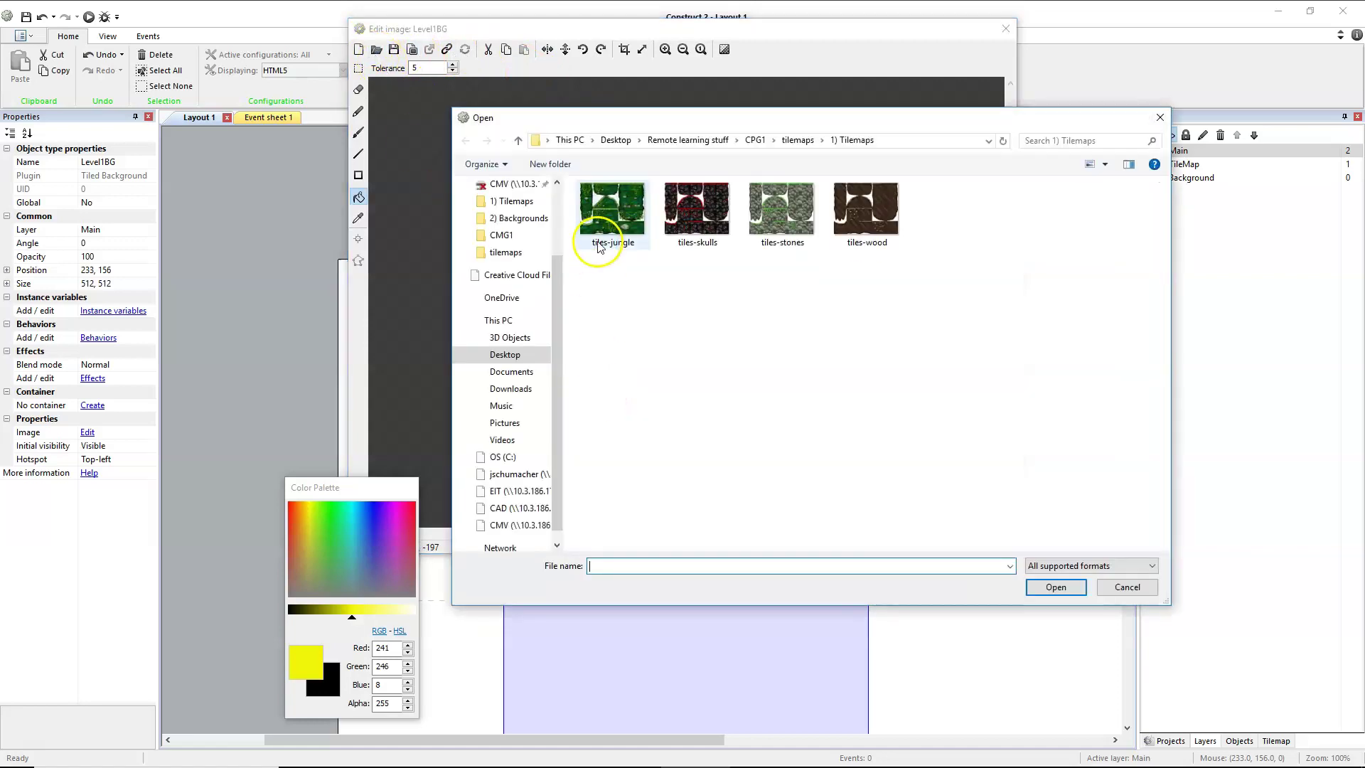
left_click(794, 140)
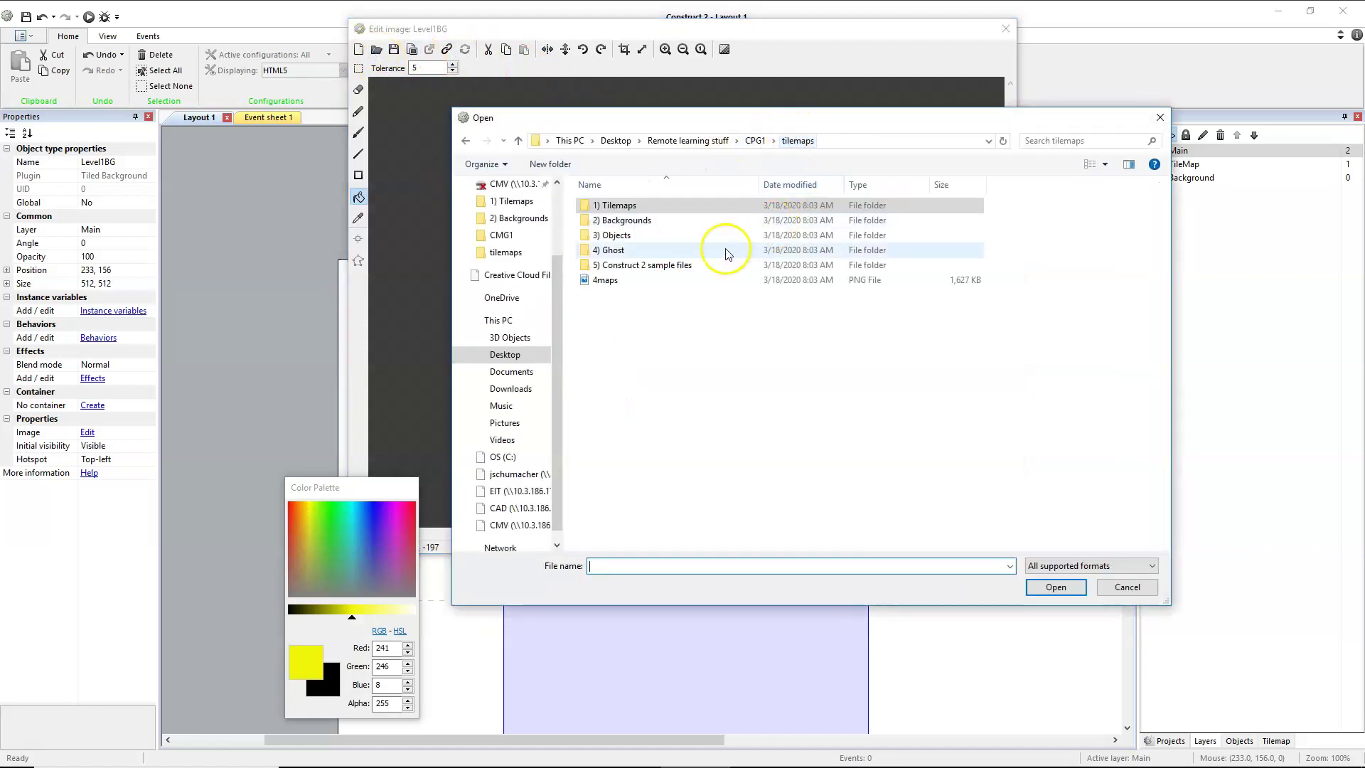
double_click(619, 213)
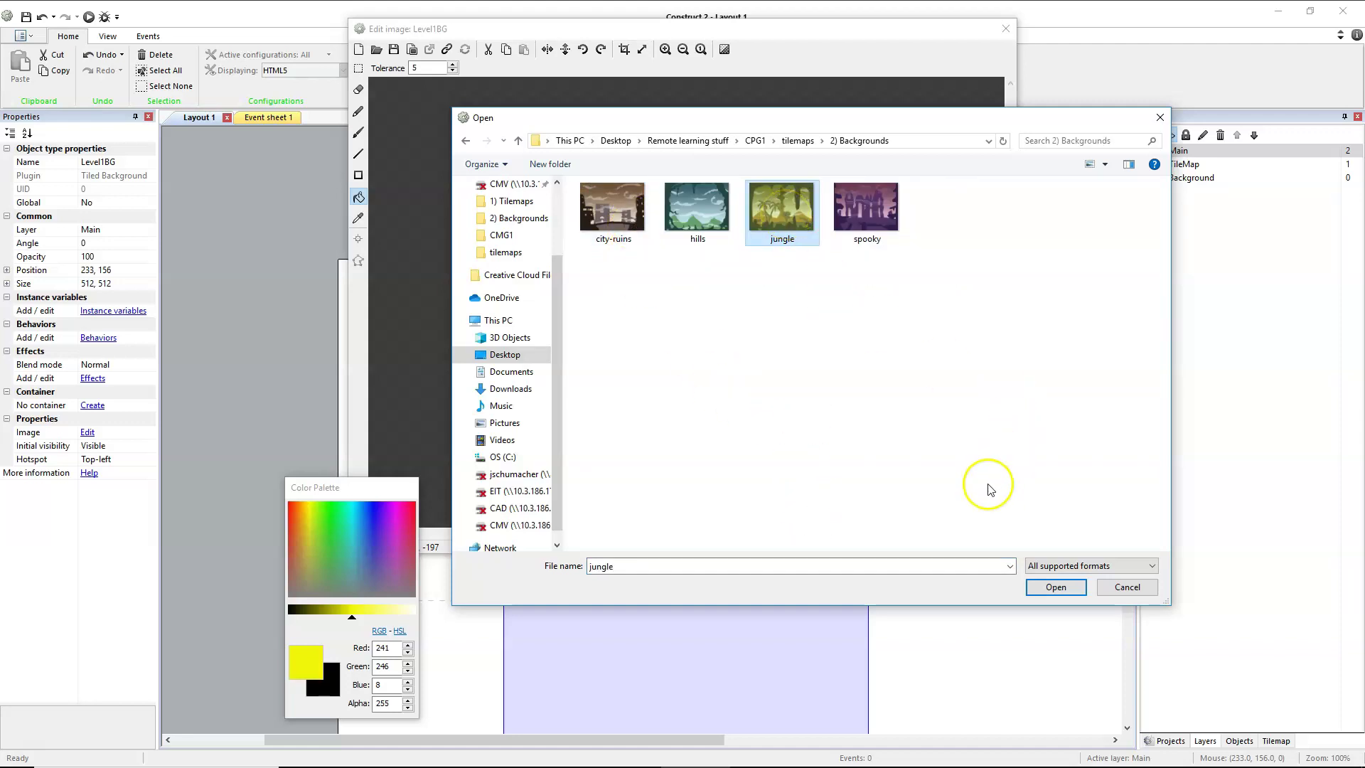
left_click(1056, 587)
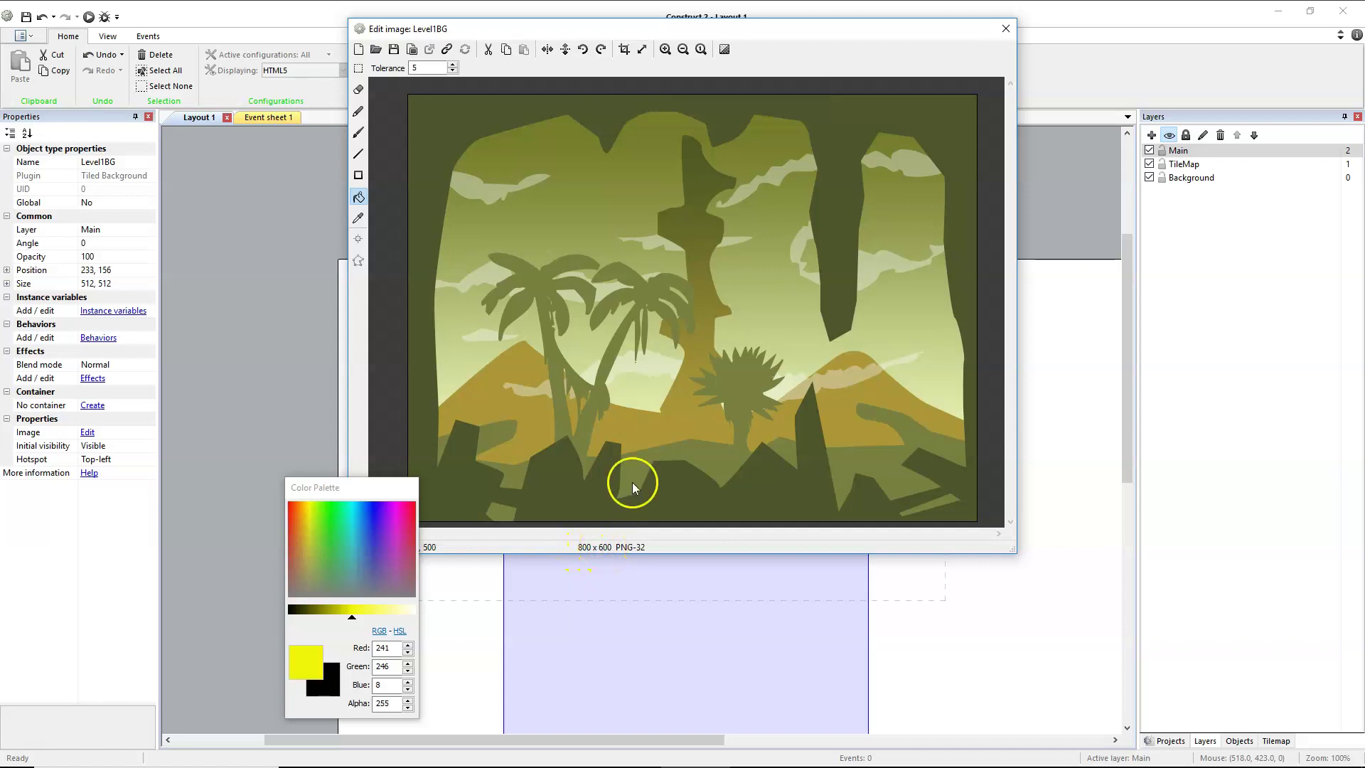
left_click(606, 398)
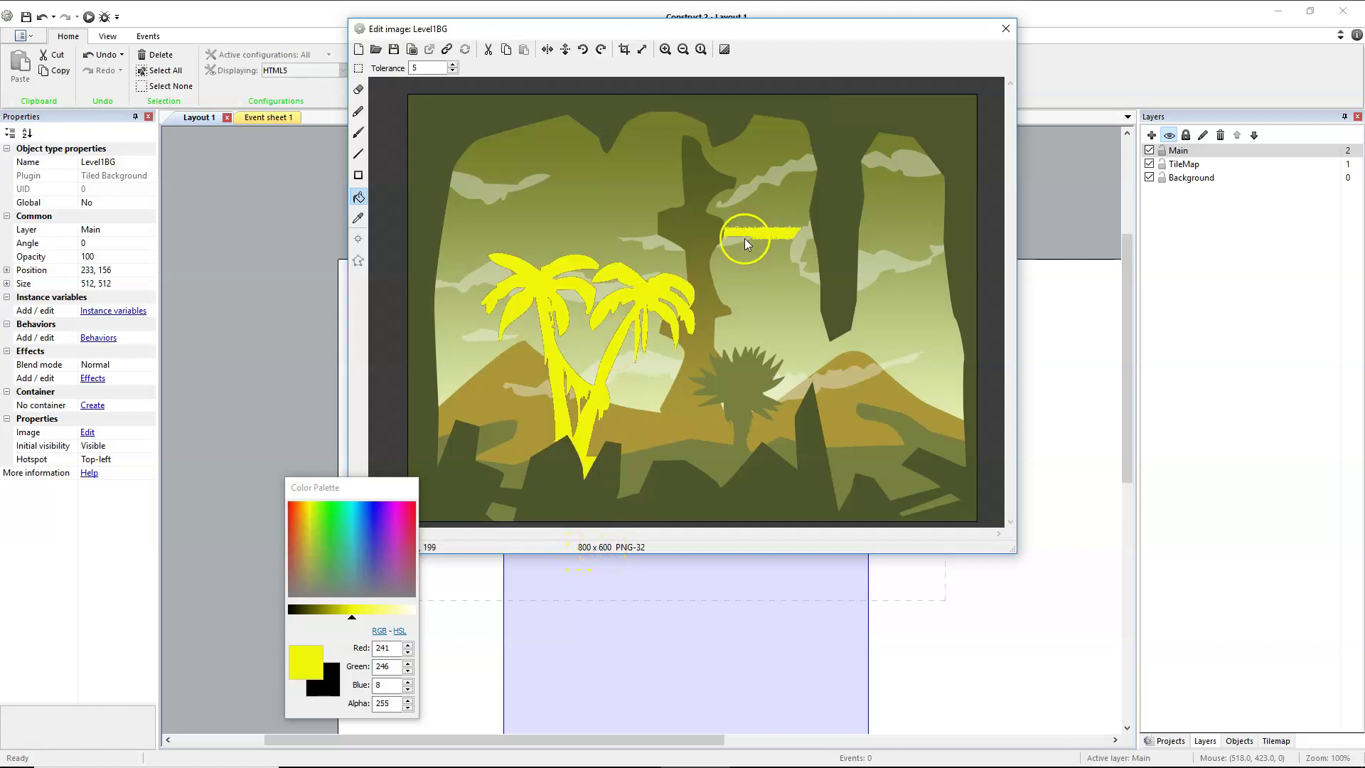
left_click(549, 228)
key("ctrl+z")
key("ctrl+z")
key("ctrl+z")
left_click(306, 238)
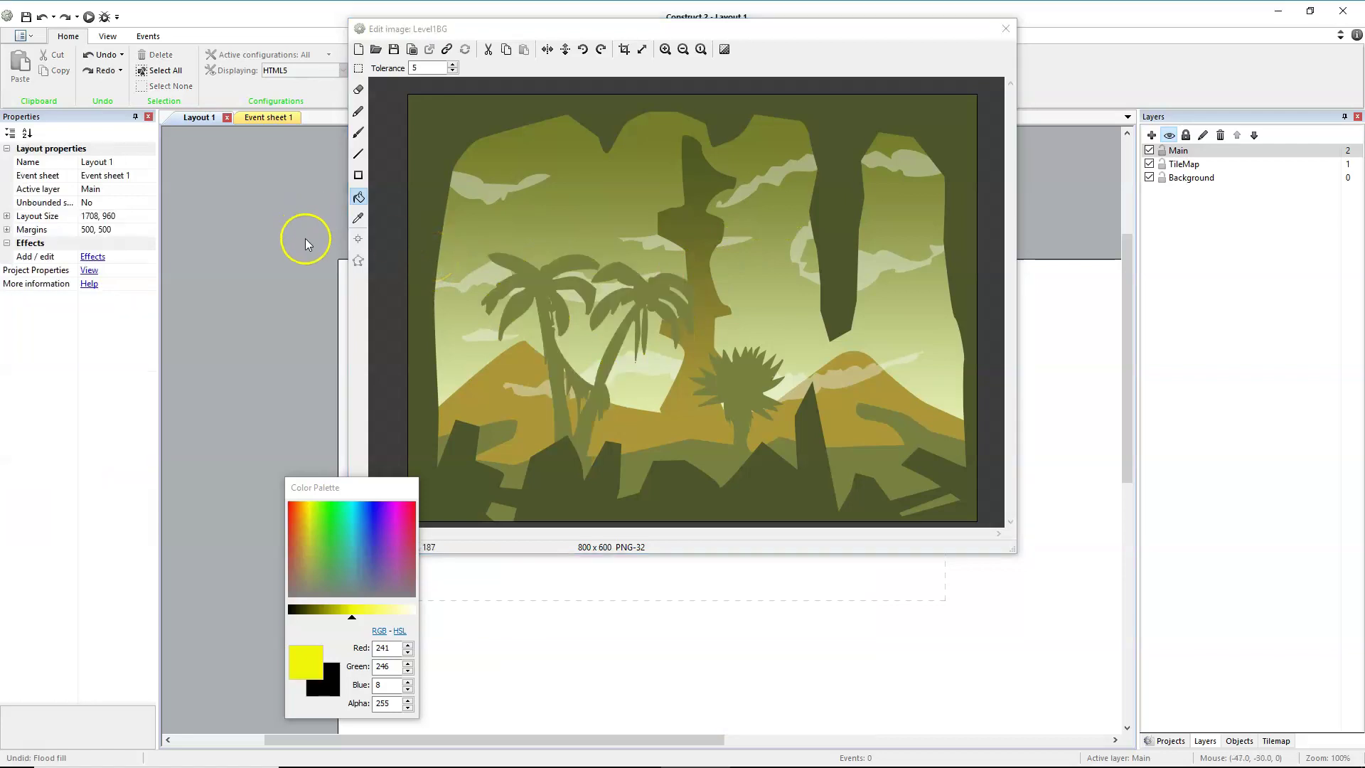
left_click(1007, 29)
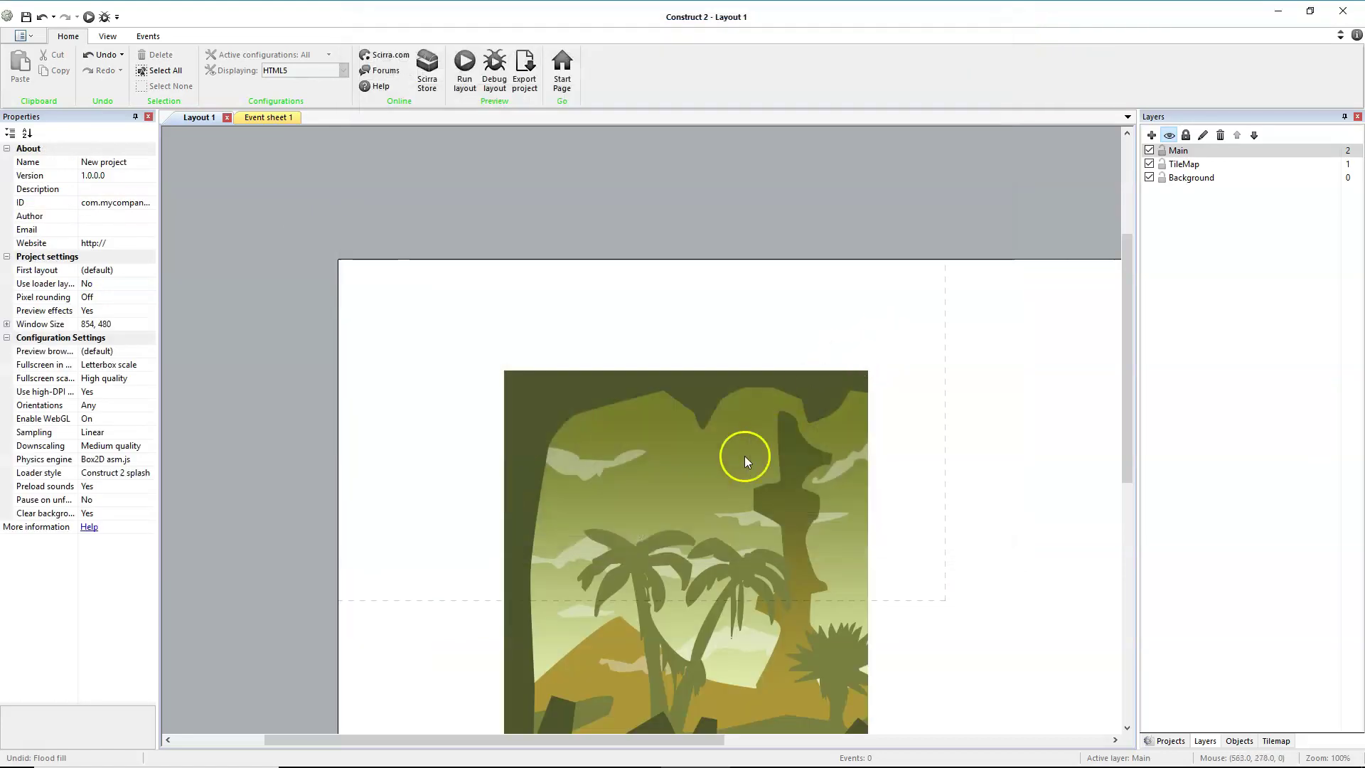
Set Level1BG's Size to height 600 and width 3000
left_click(650, 439)
scroll(548, 395, "down", 3)
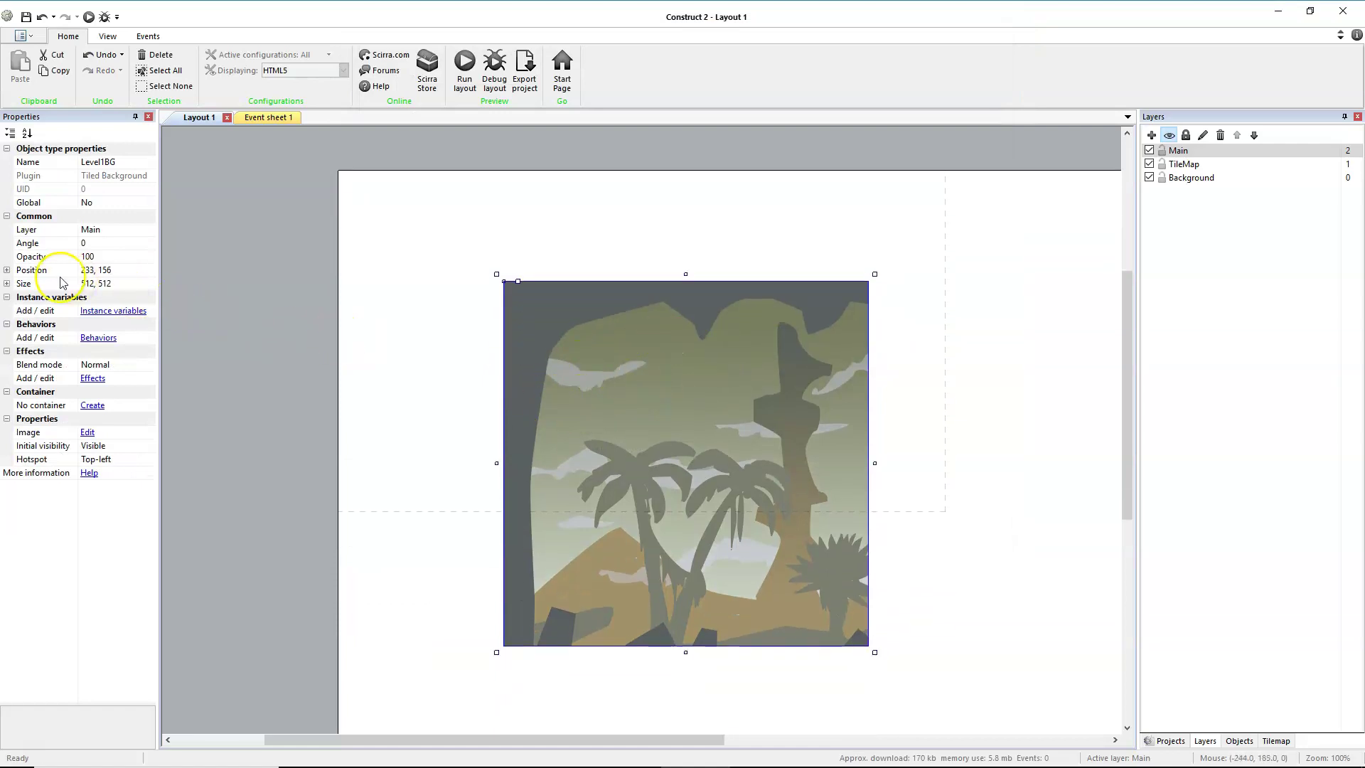
left_click(7, 283)
left_click(114, 311)
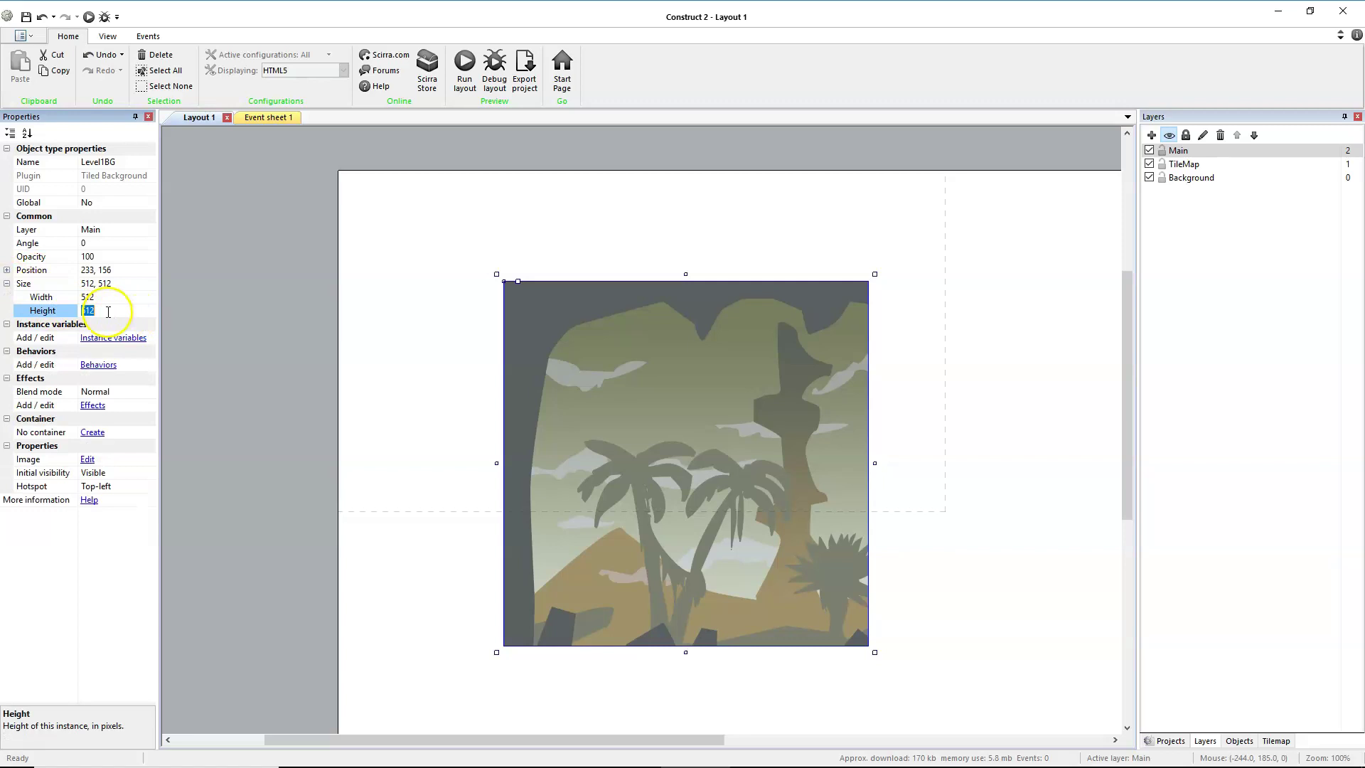
key("Return")
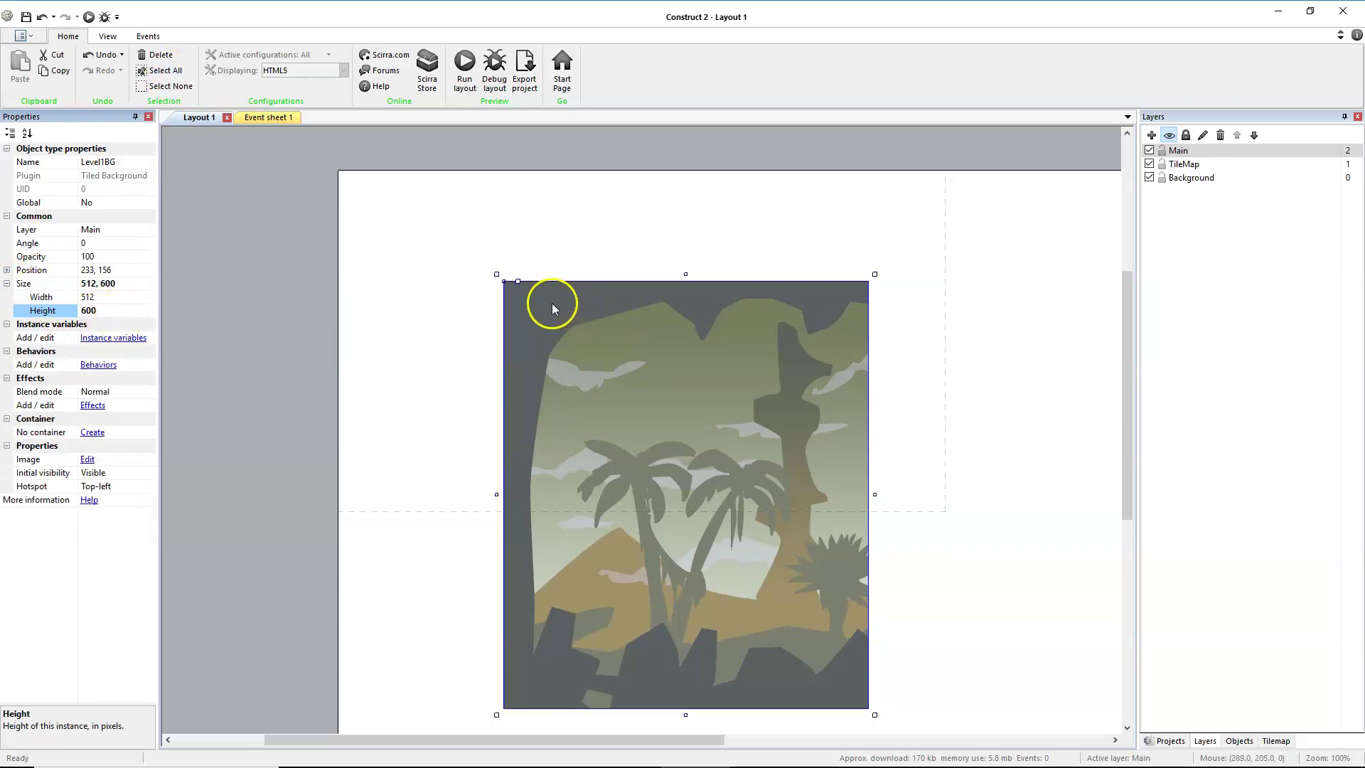
left_click(106, 297)
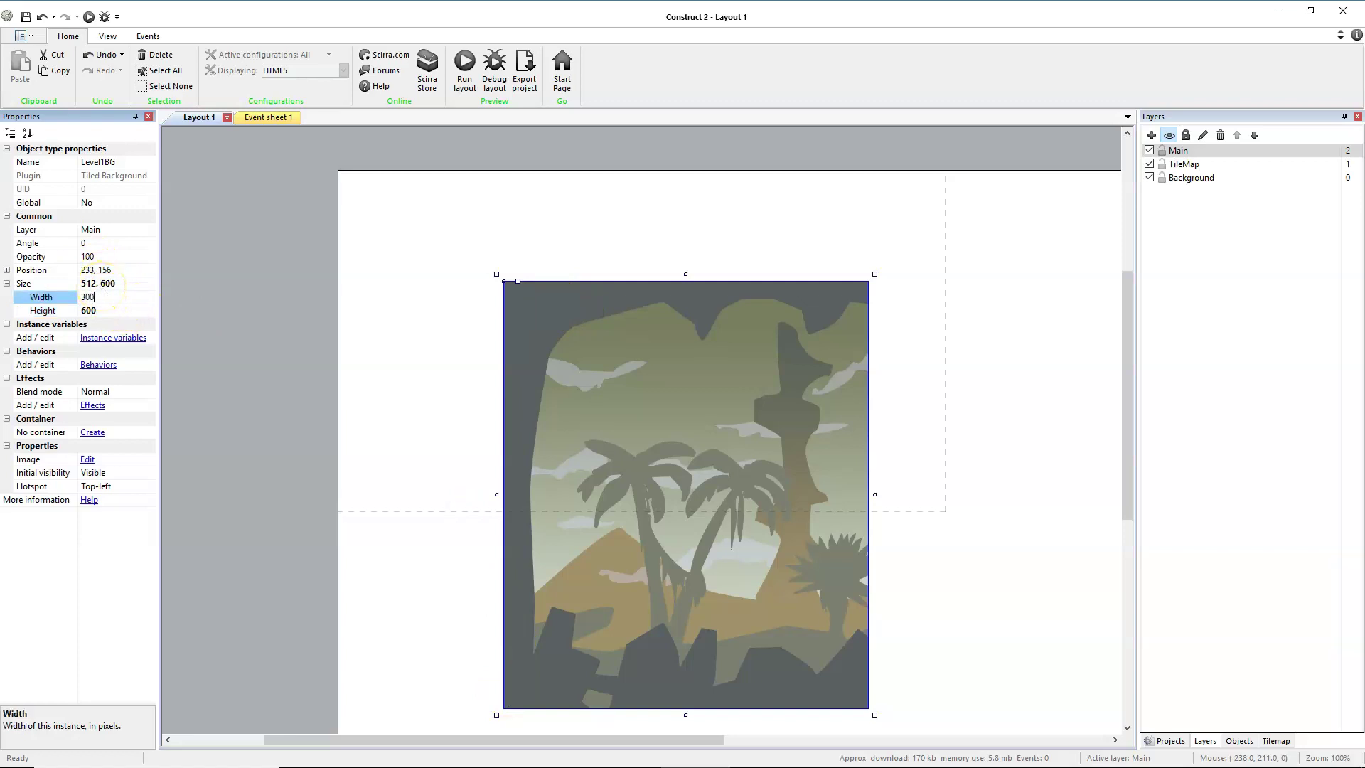
type("3000")
key("Return")
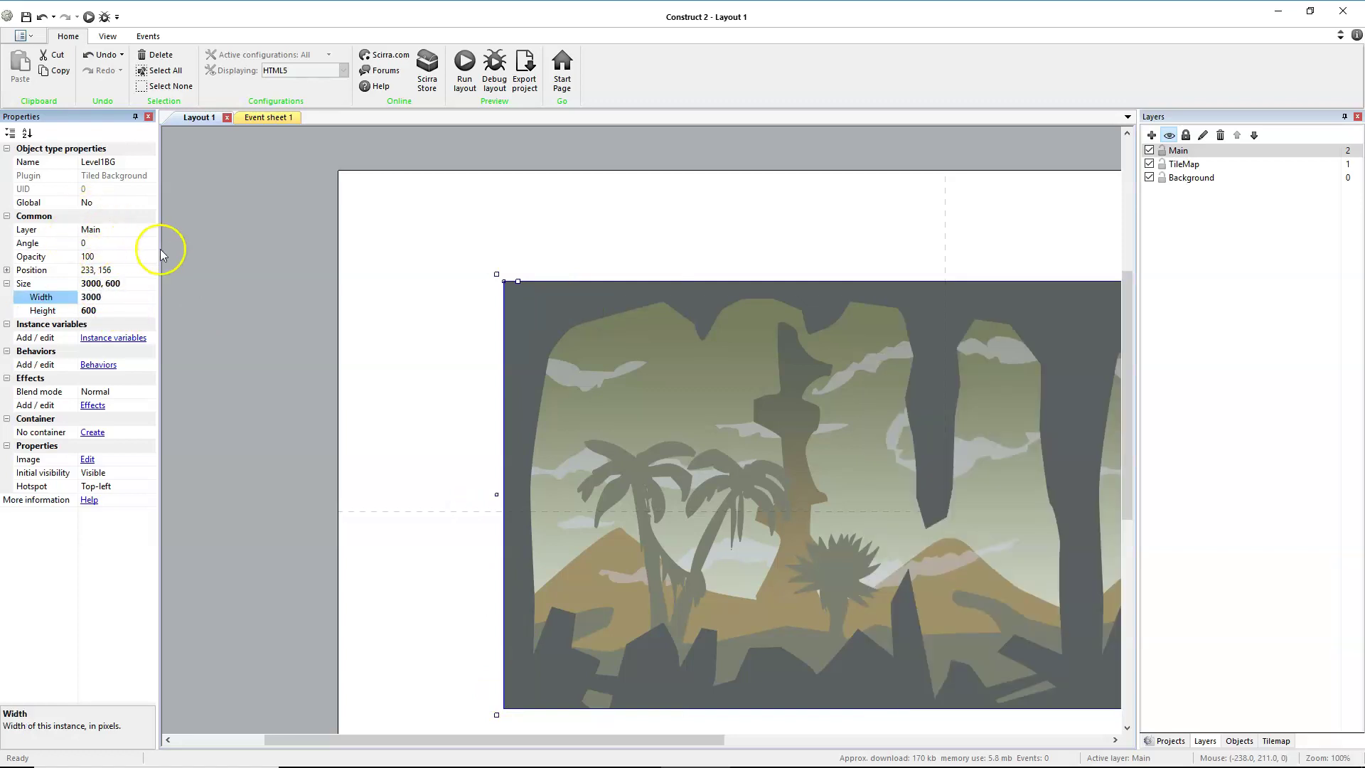
left_click(649, 384)
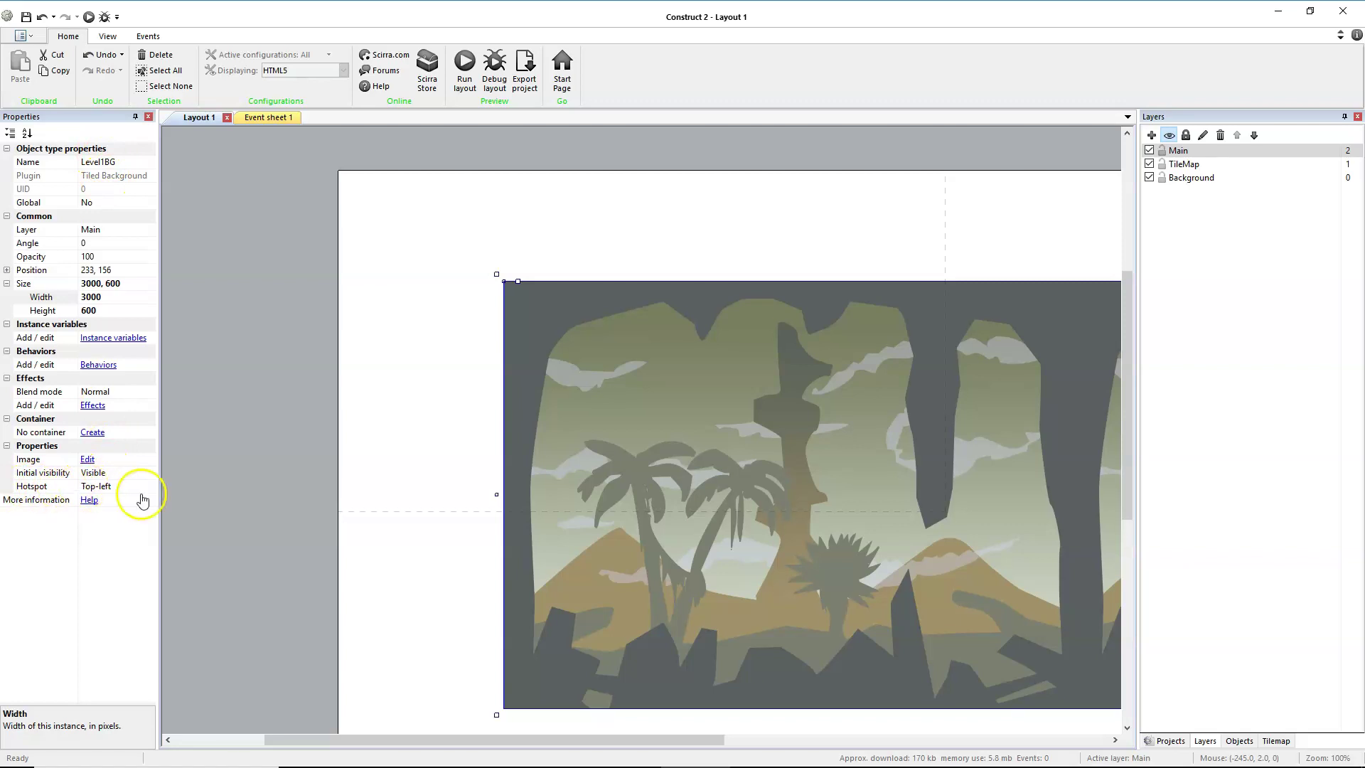
Drag Level1BG toward the top-left and set its Position to 0, 0
left_click(502, 279)
left_click_drag(619, 372, 341, 176)
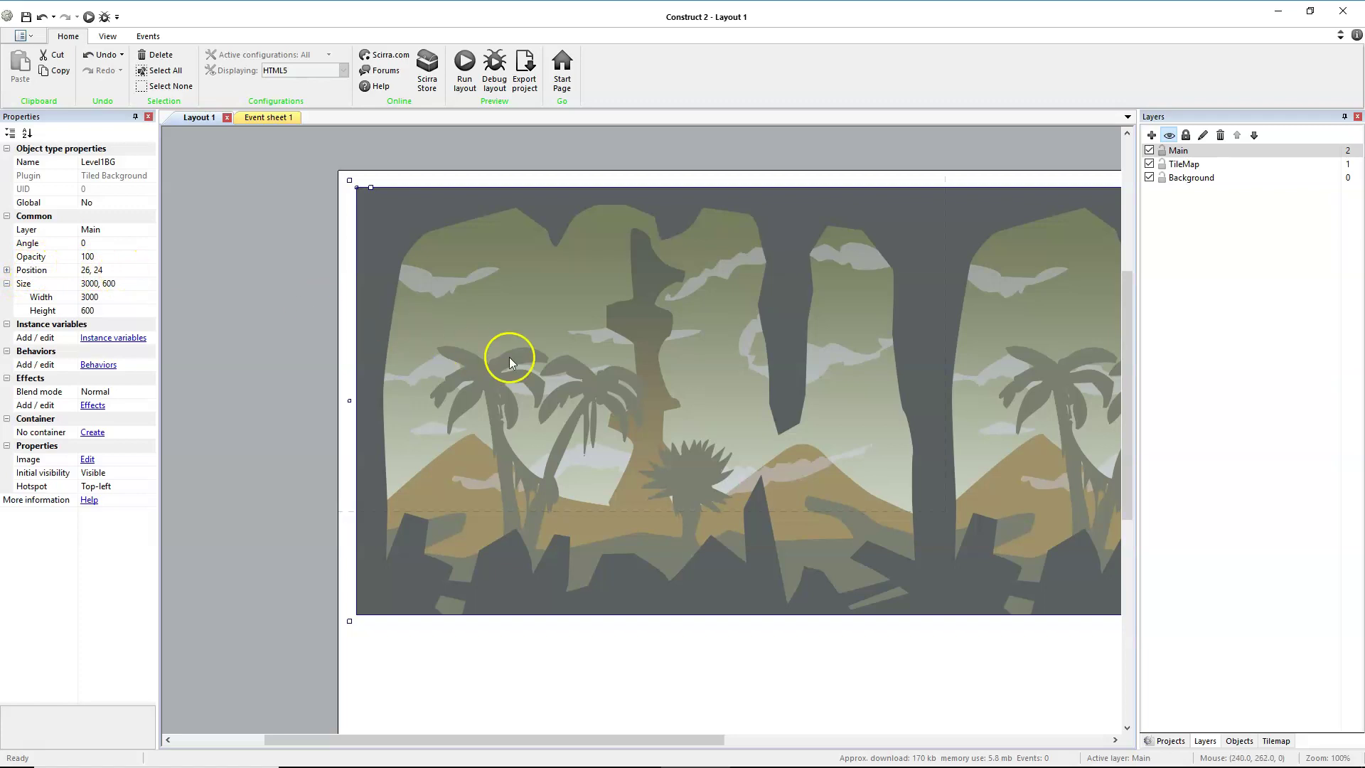
left_click_drag(509, 357, 499, 351)
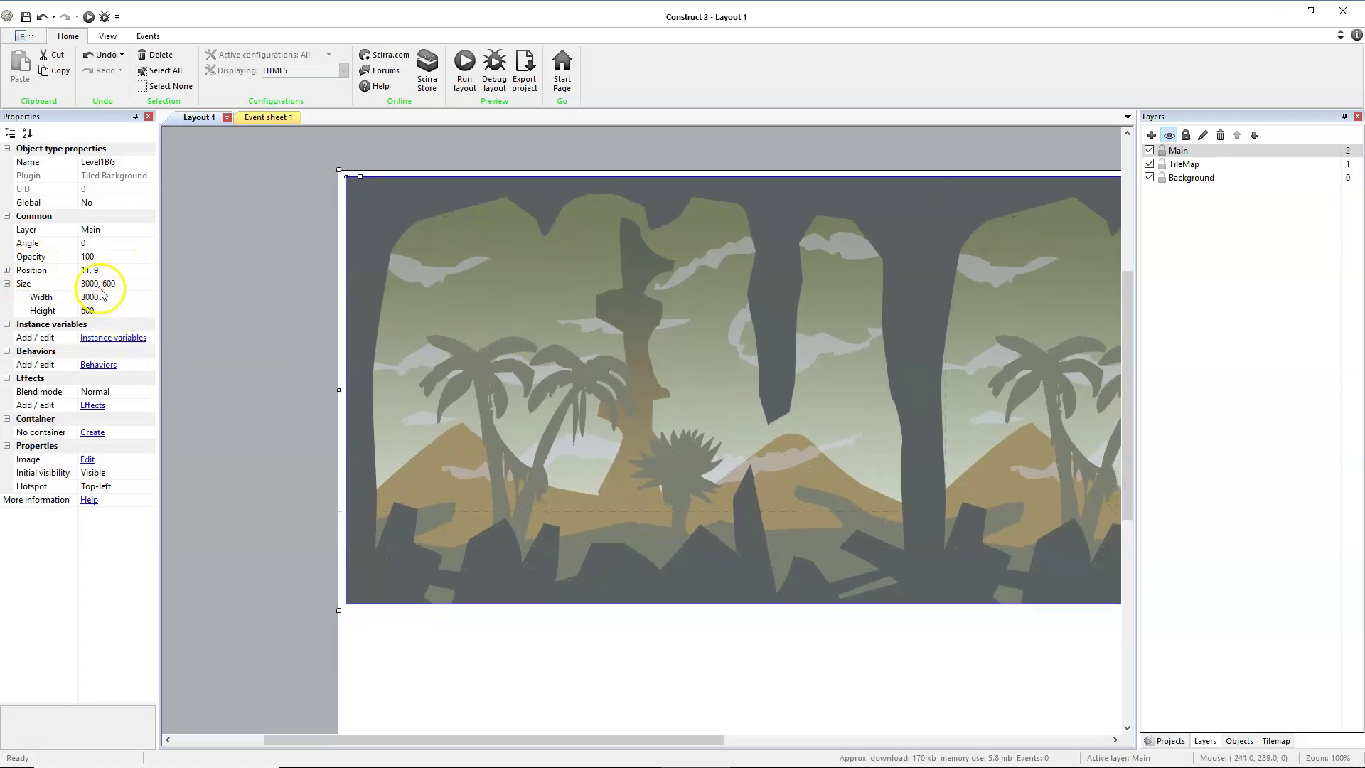
left_click(90, 270)
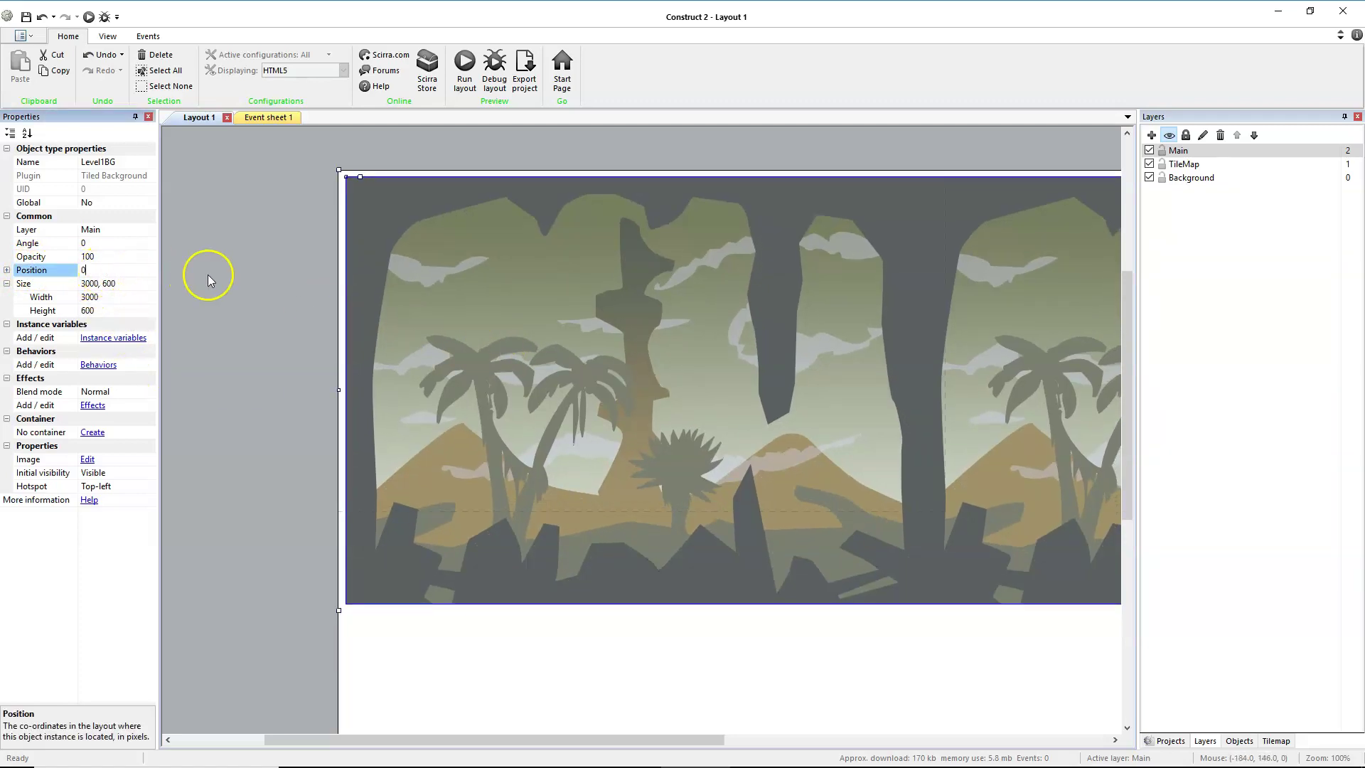
key("Return")
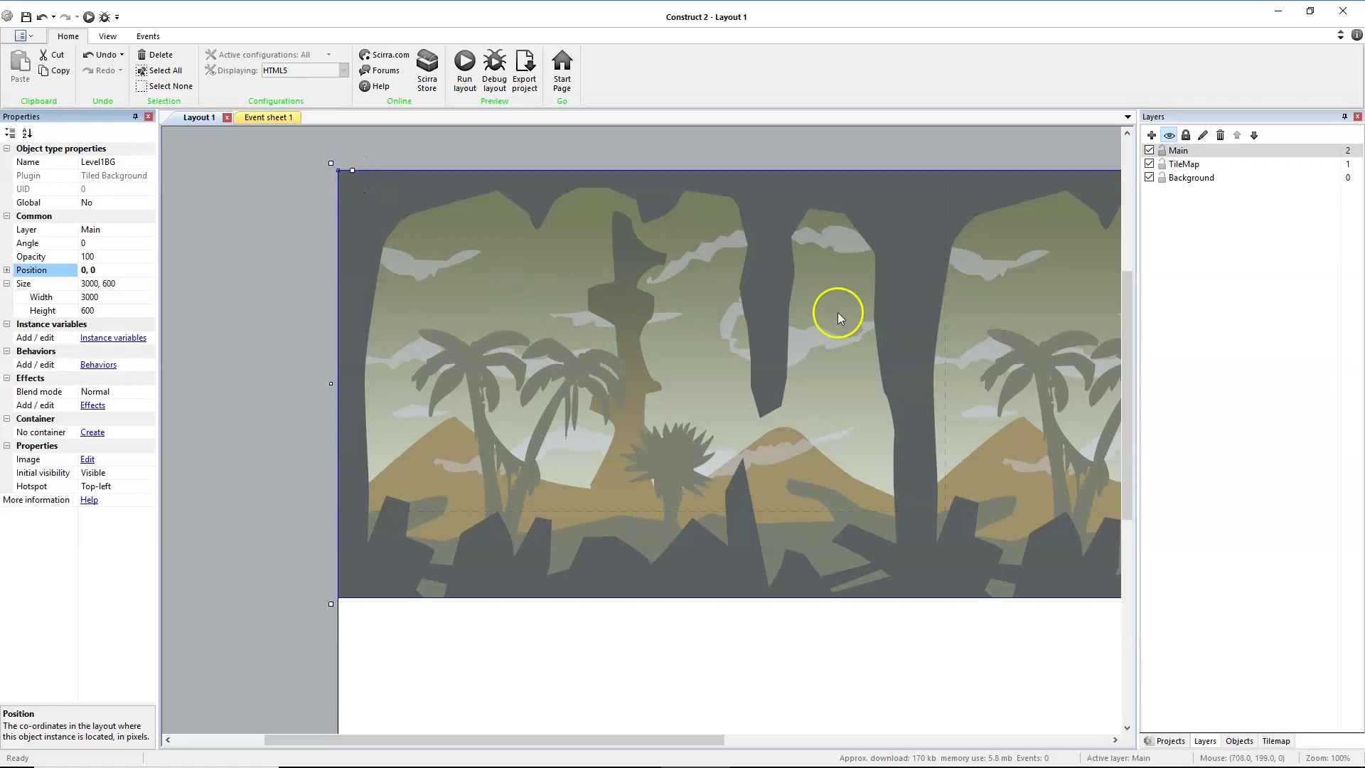
Lock the Background layer, set the preview browser to Chrome, and change the window height to 600
left_click(1163, 178)
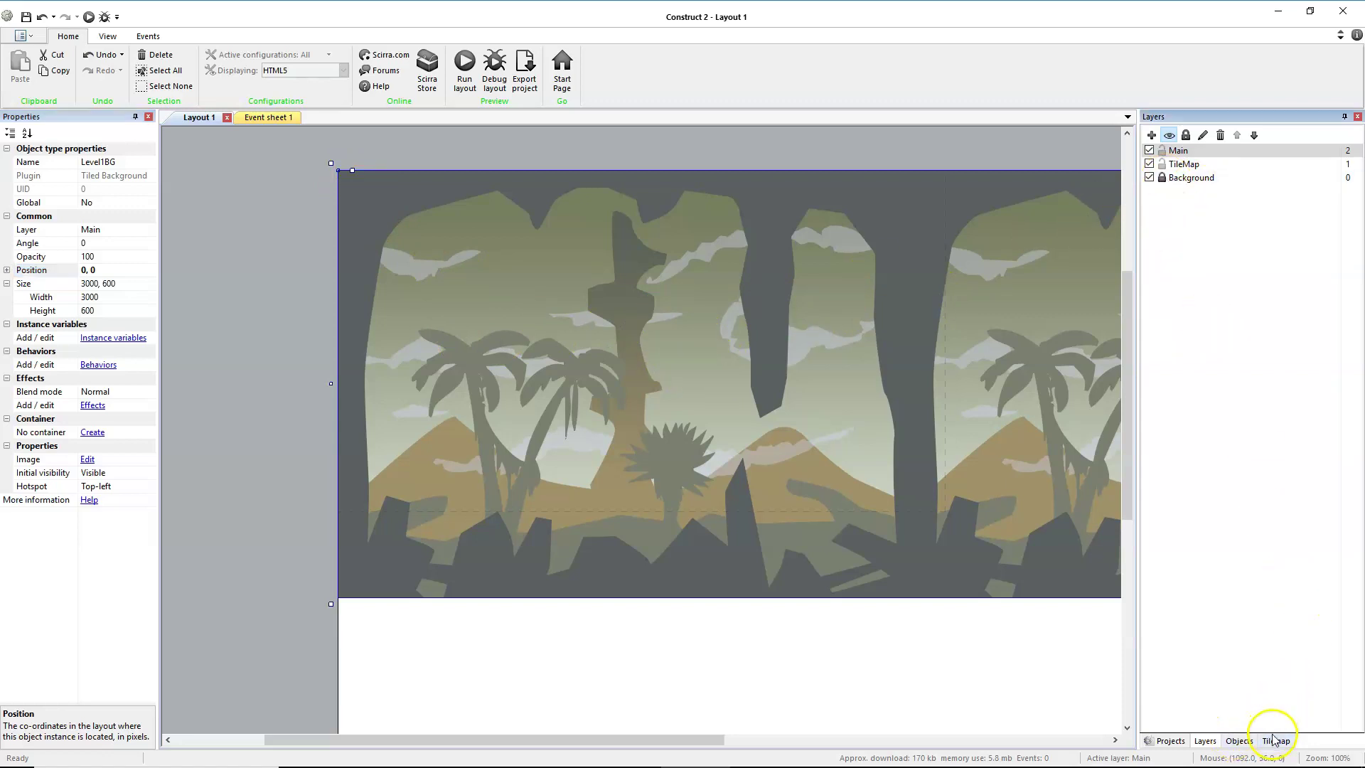
left_click(1166, 741)
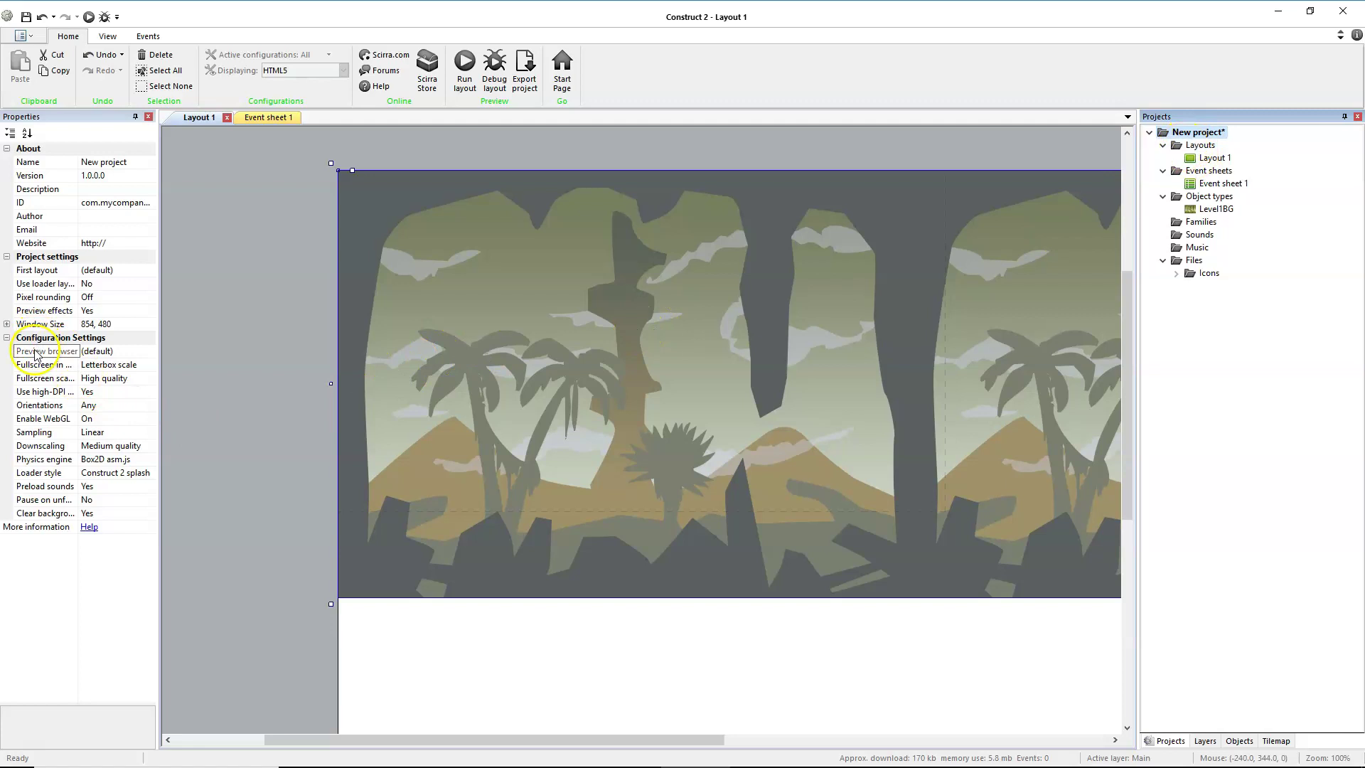
left_click(120, 352)
left_click(149, 352)
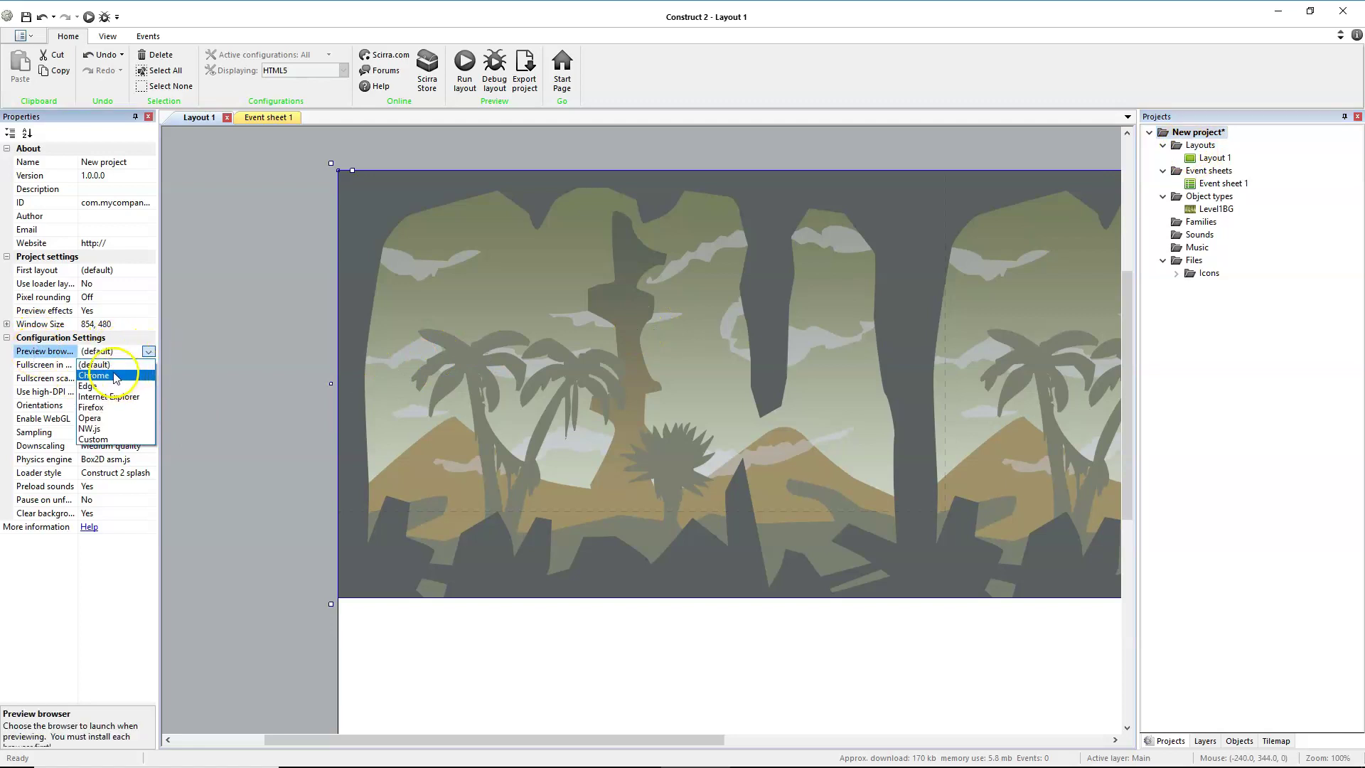
left_click(138, 375)
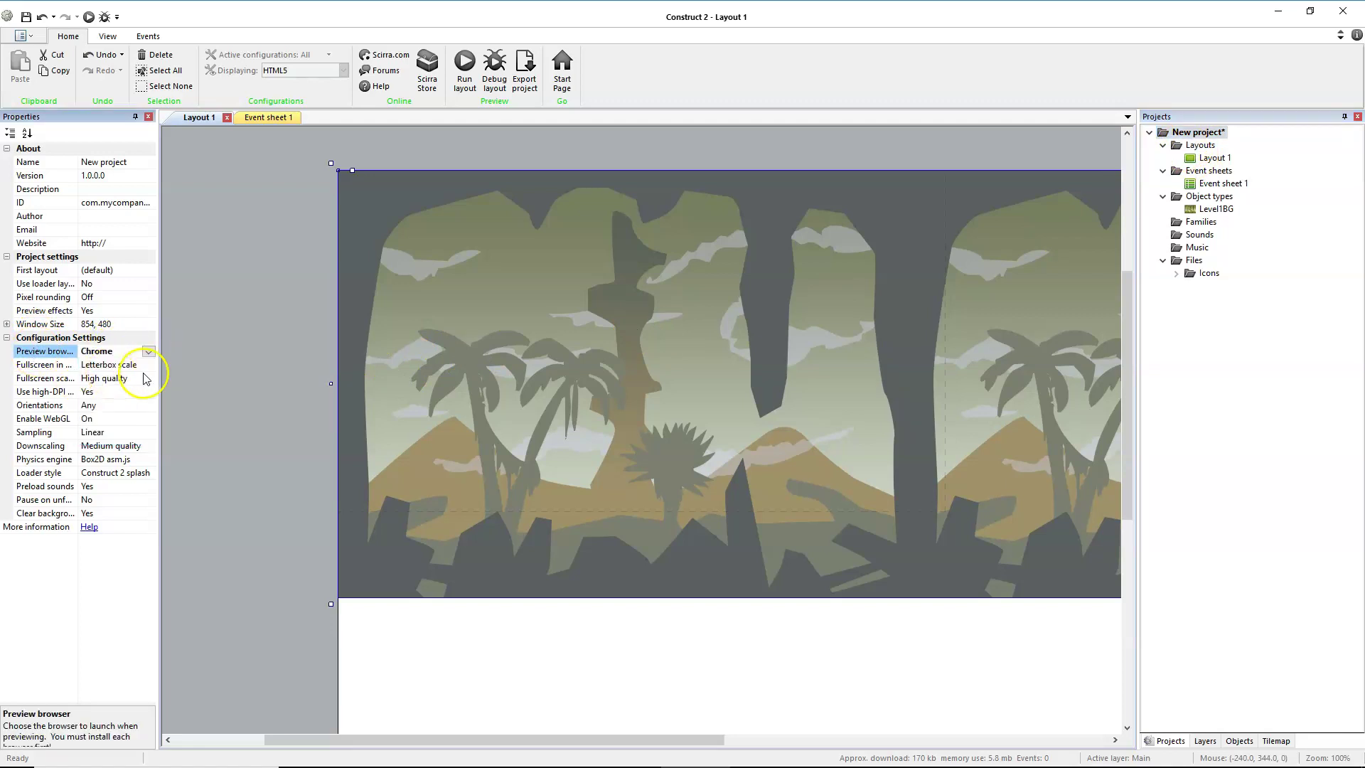
left_click(7, 325)
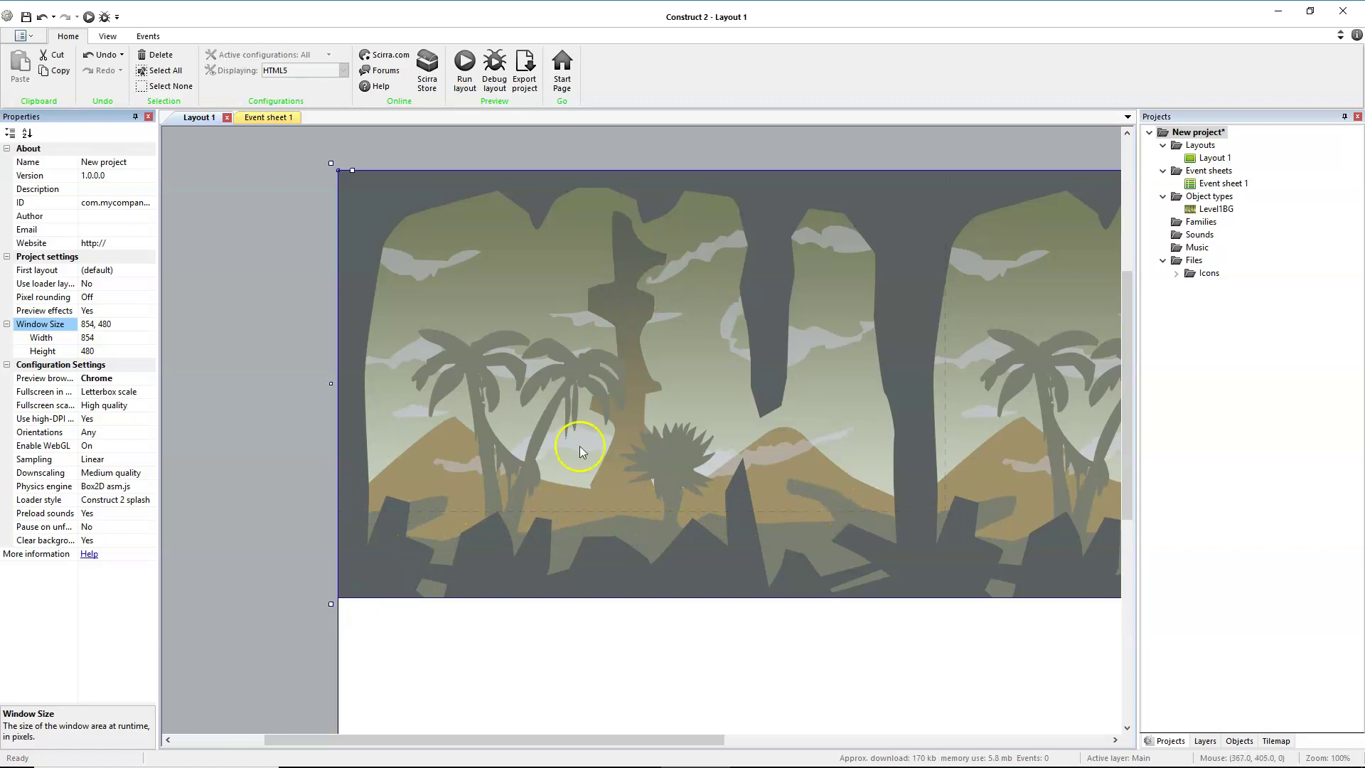
left_click(110, 351)
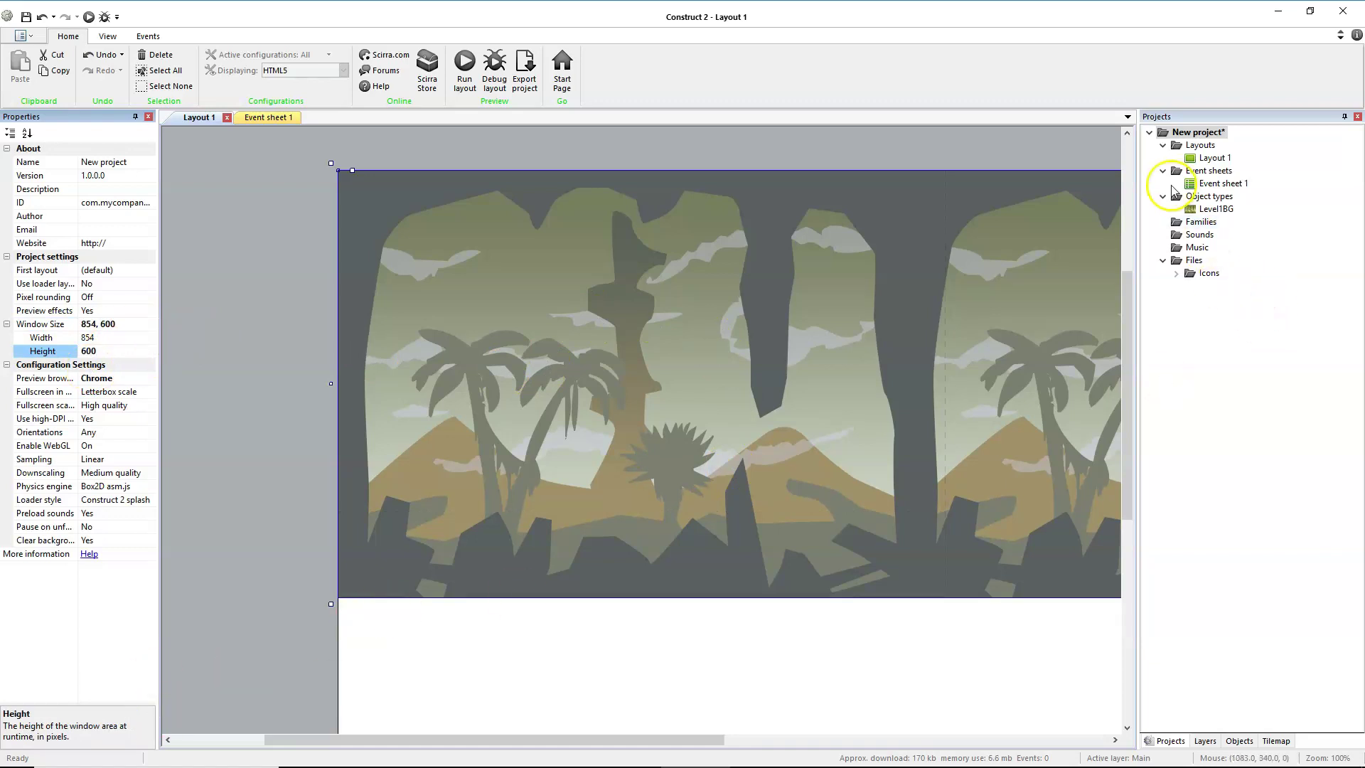
Toggle the Background and Main layers' visibility off and on to check their contents
mouse_move(1255, 763)
left_click(1205, 740)
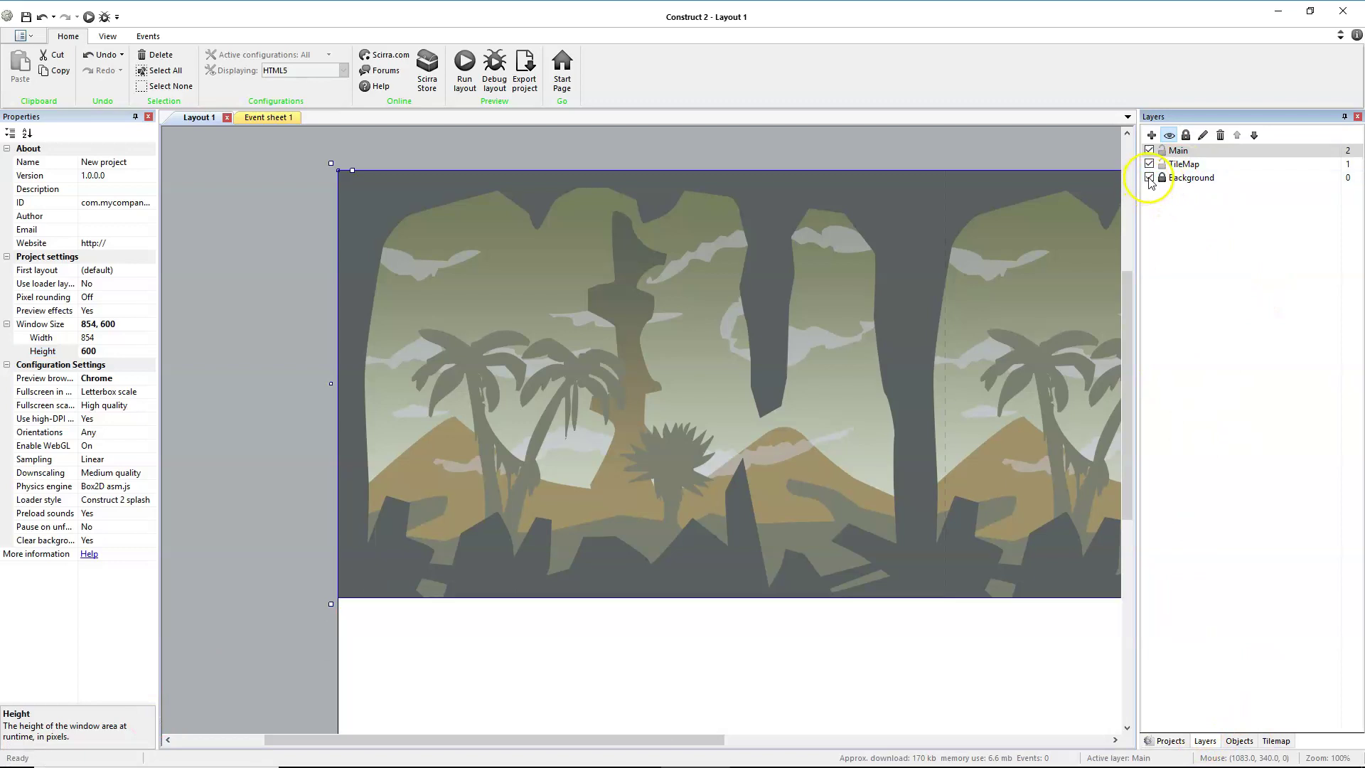
left_click(1150, 178)
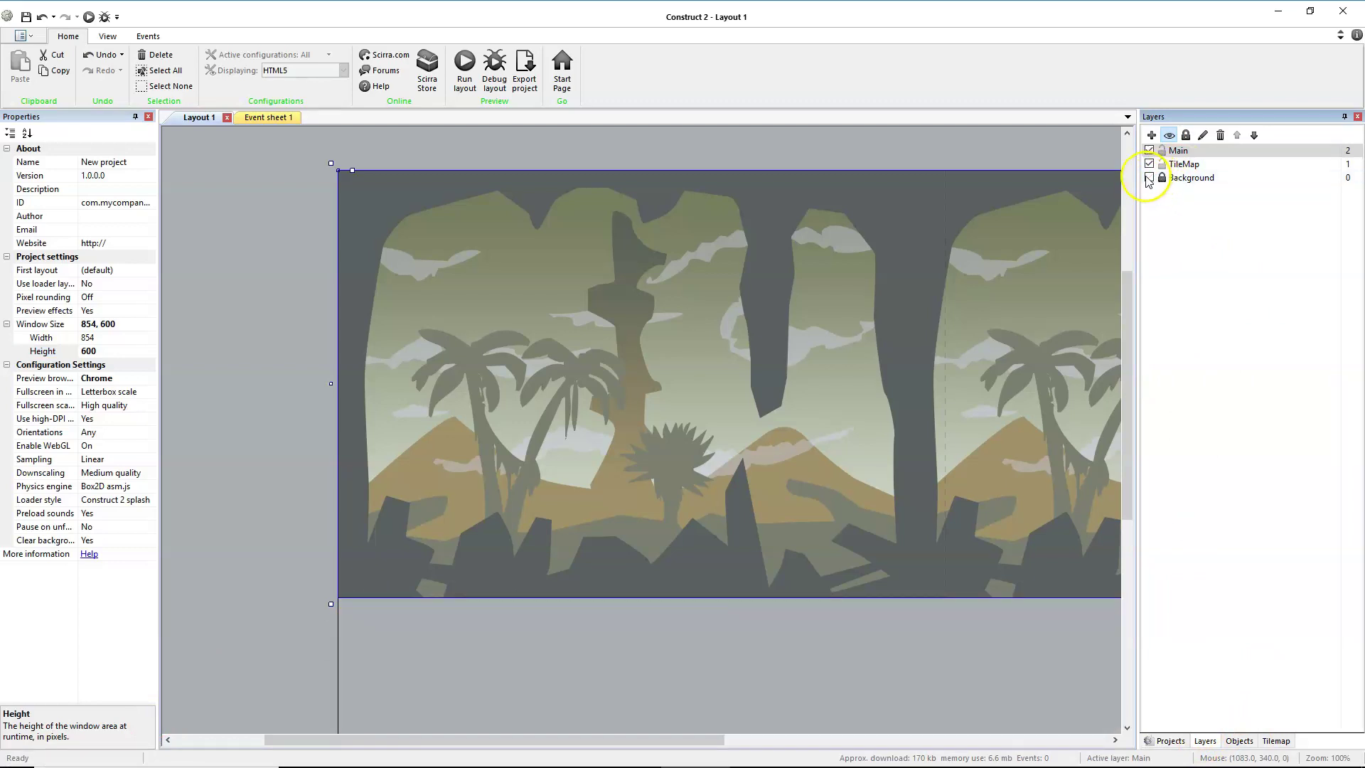
left_click(1150, 178)
left_click(1150, 150)
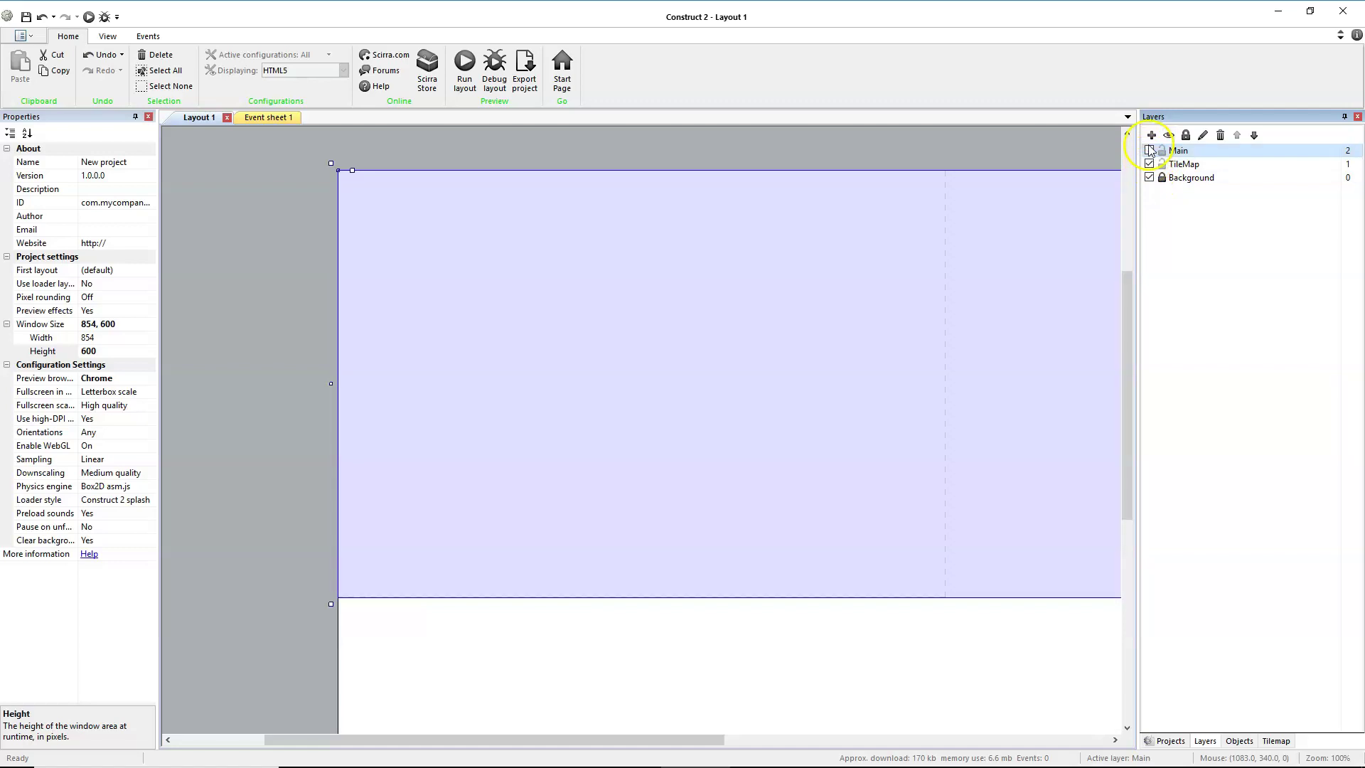
left_click(1150, 151)
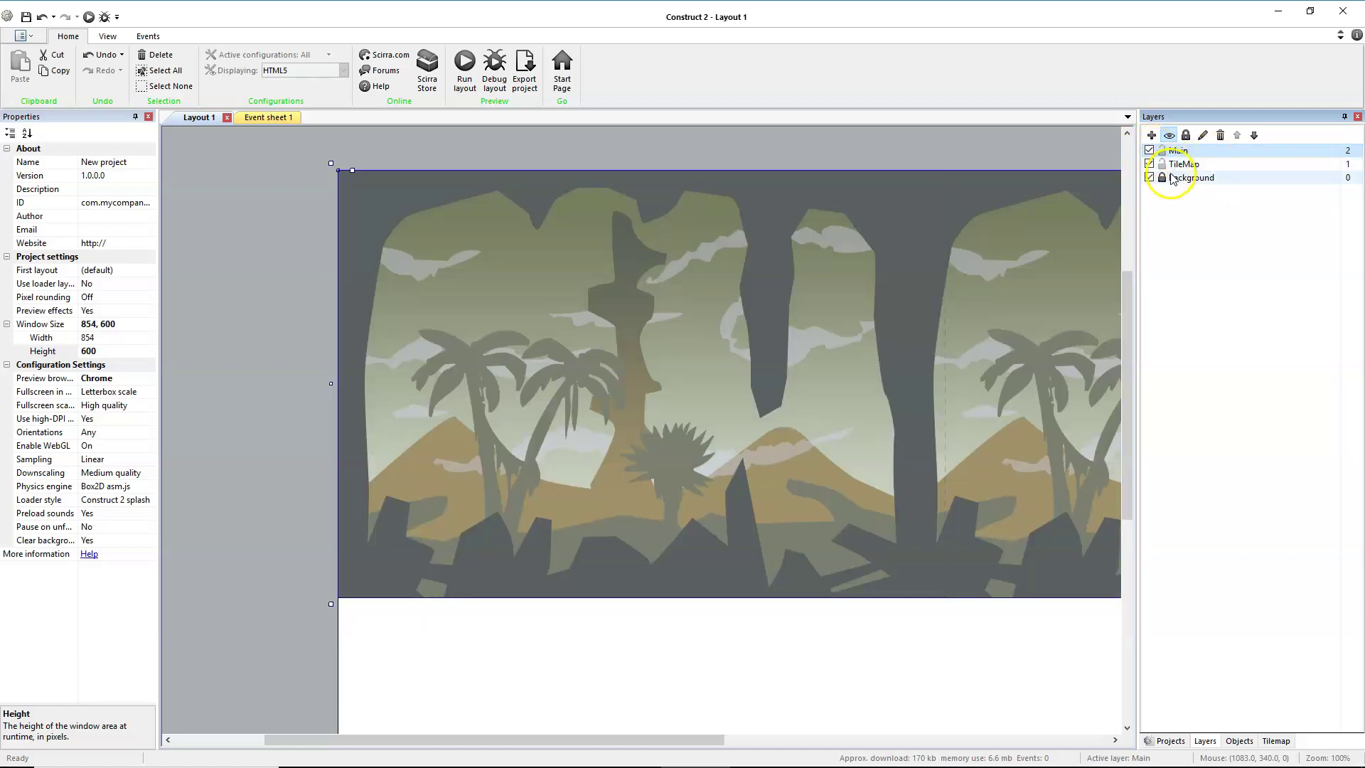
Move Level1BG onto the Background layer, then make that layer visible and locked
left_click(917, 366)
left_click(106, 227)
left_click(149, 230)
left_click(135, 269)
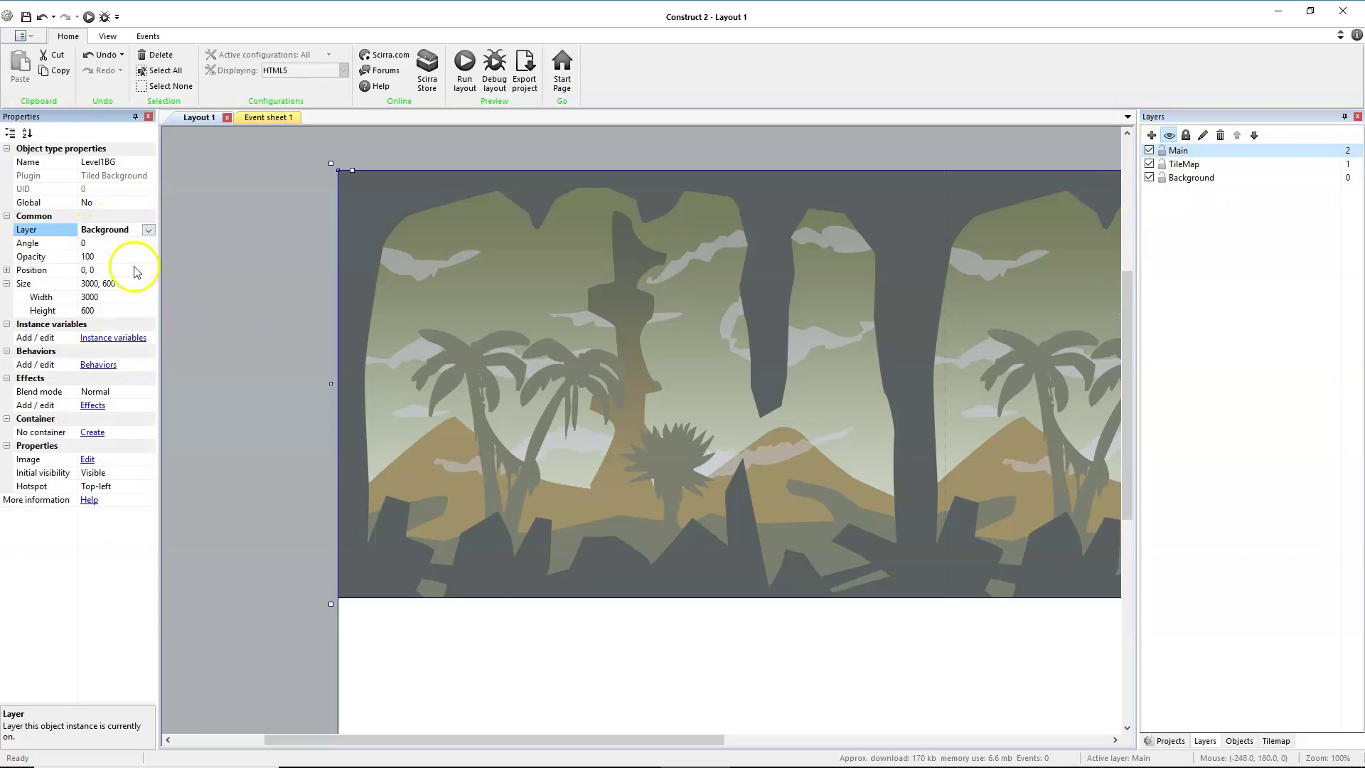
left_click(1150, 177)
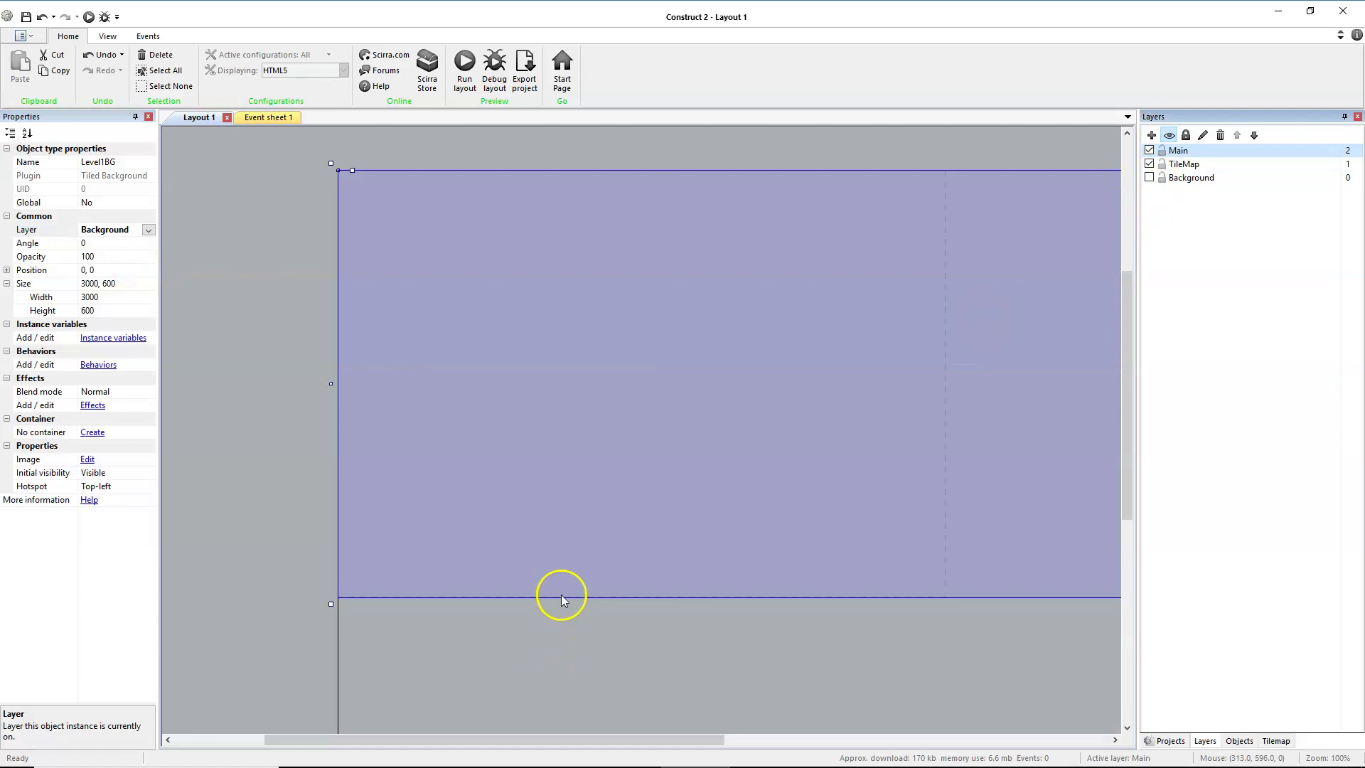
left_click(266, 459)
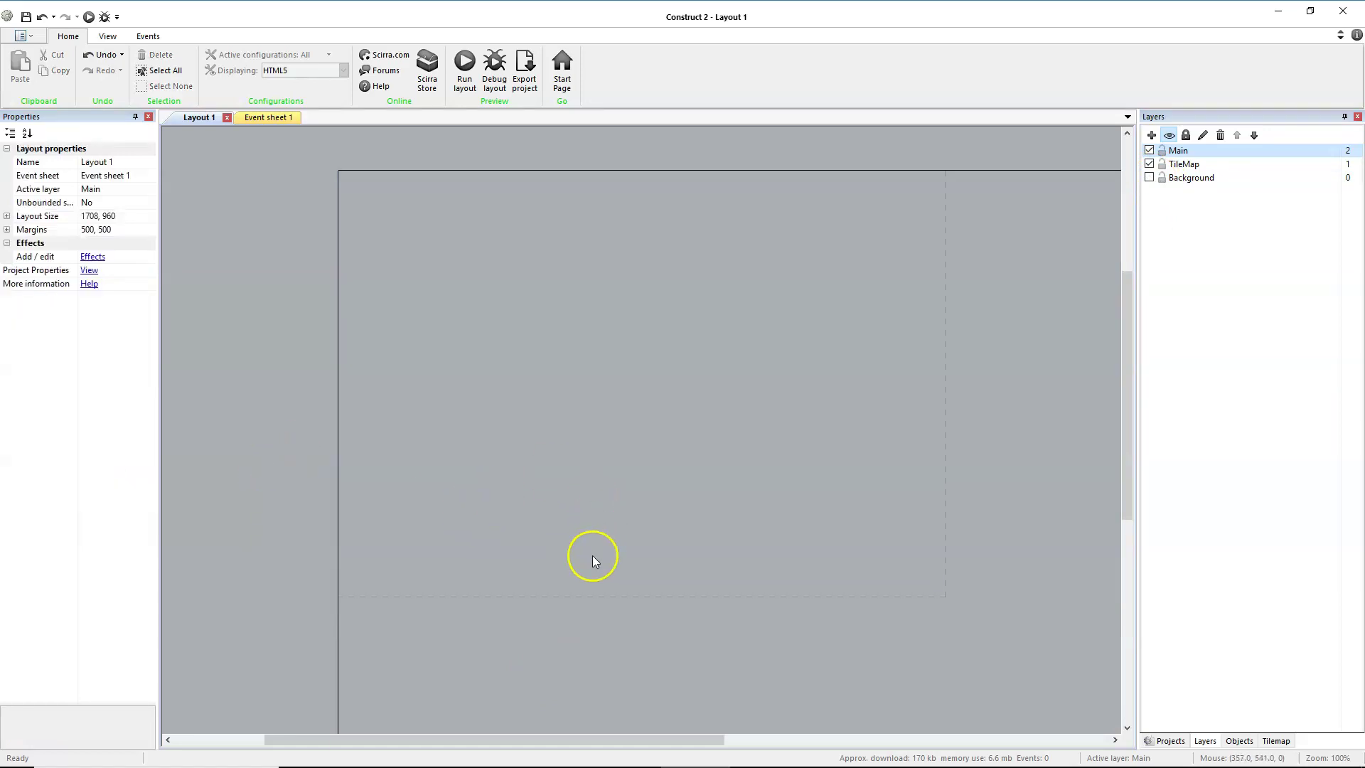
left_click(1151, 178)
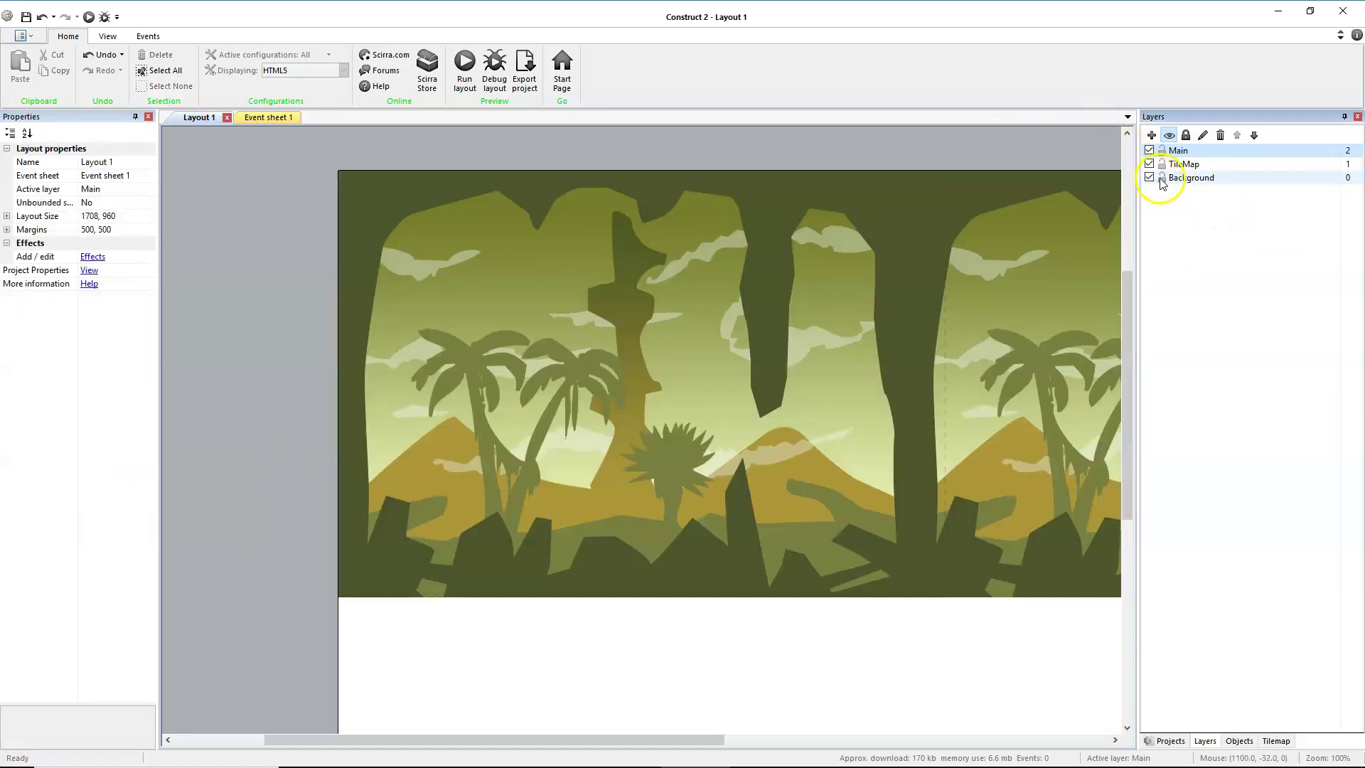
left_click(1163, 179)
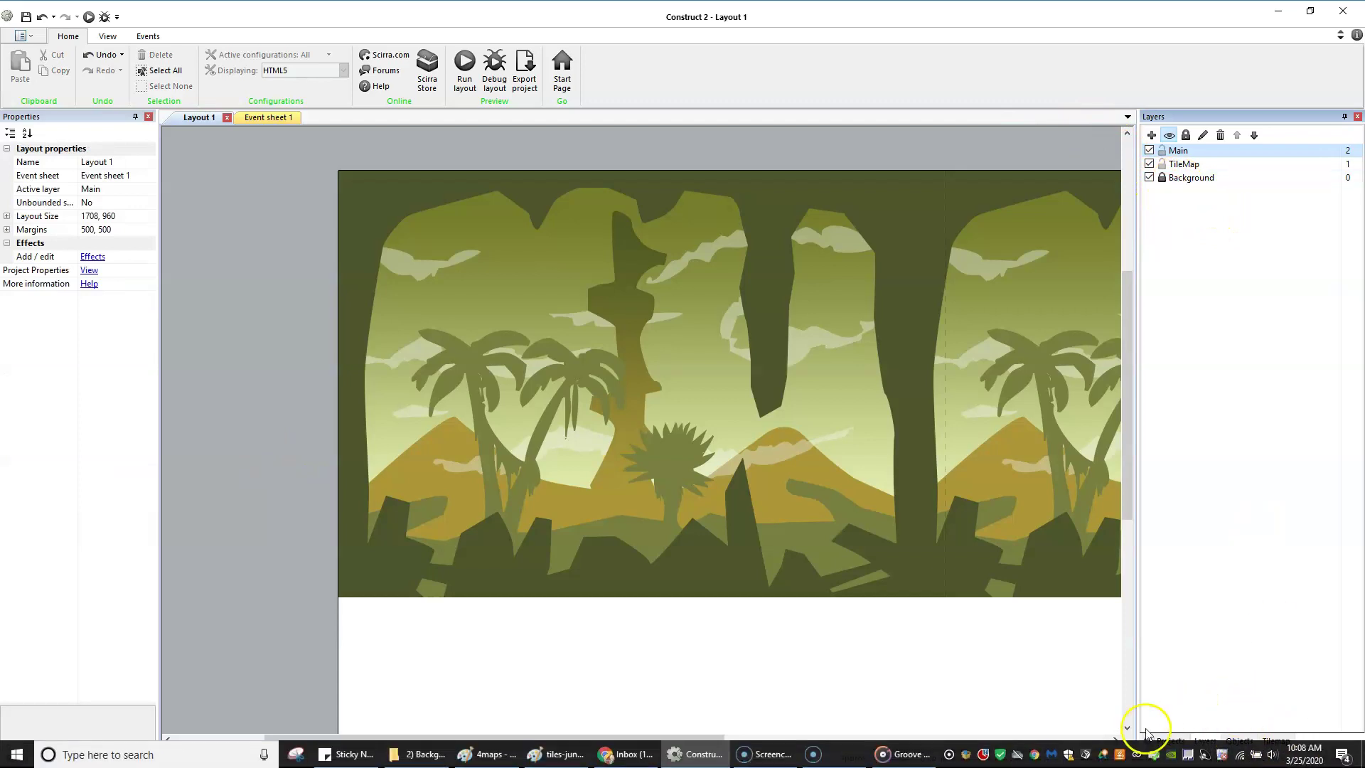
Edit the game window width in the project settings
left_click(1170, 741)
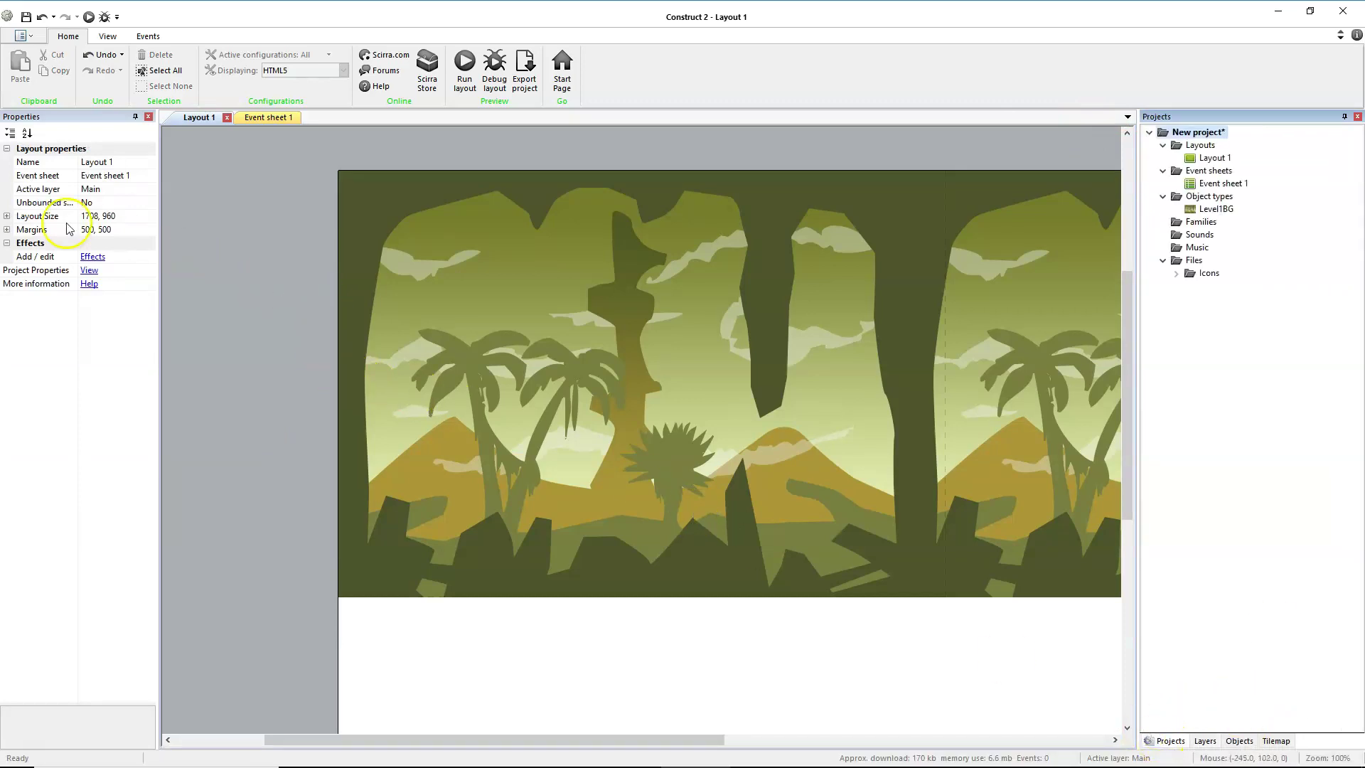
left_click(1199, 132)
left_click(1198, 133)
left_click(86, 337)
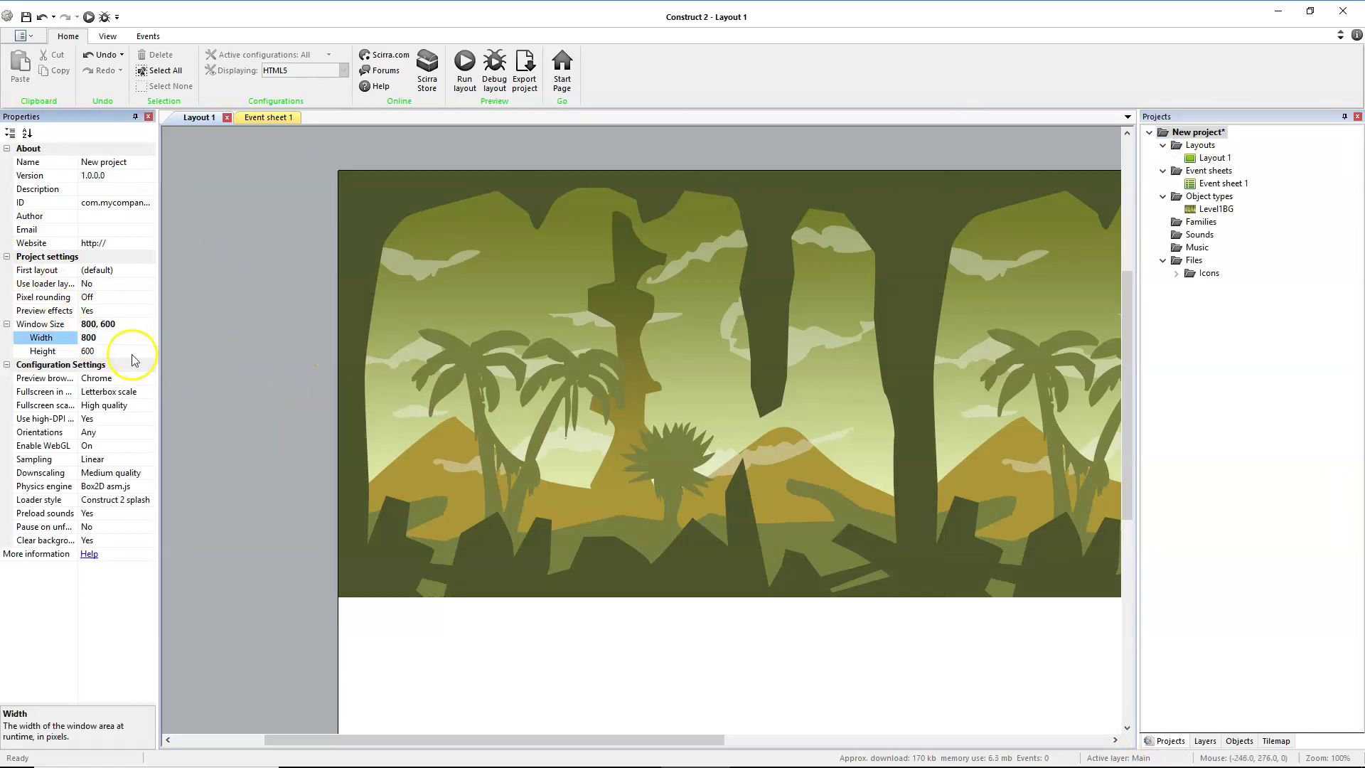
left_click(279, 392)
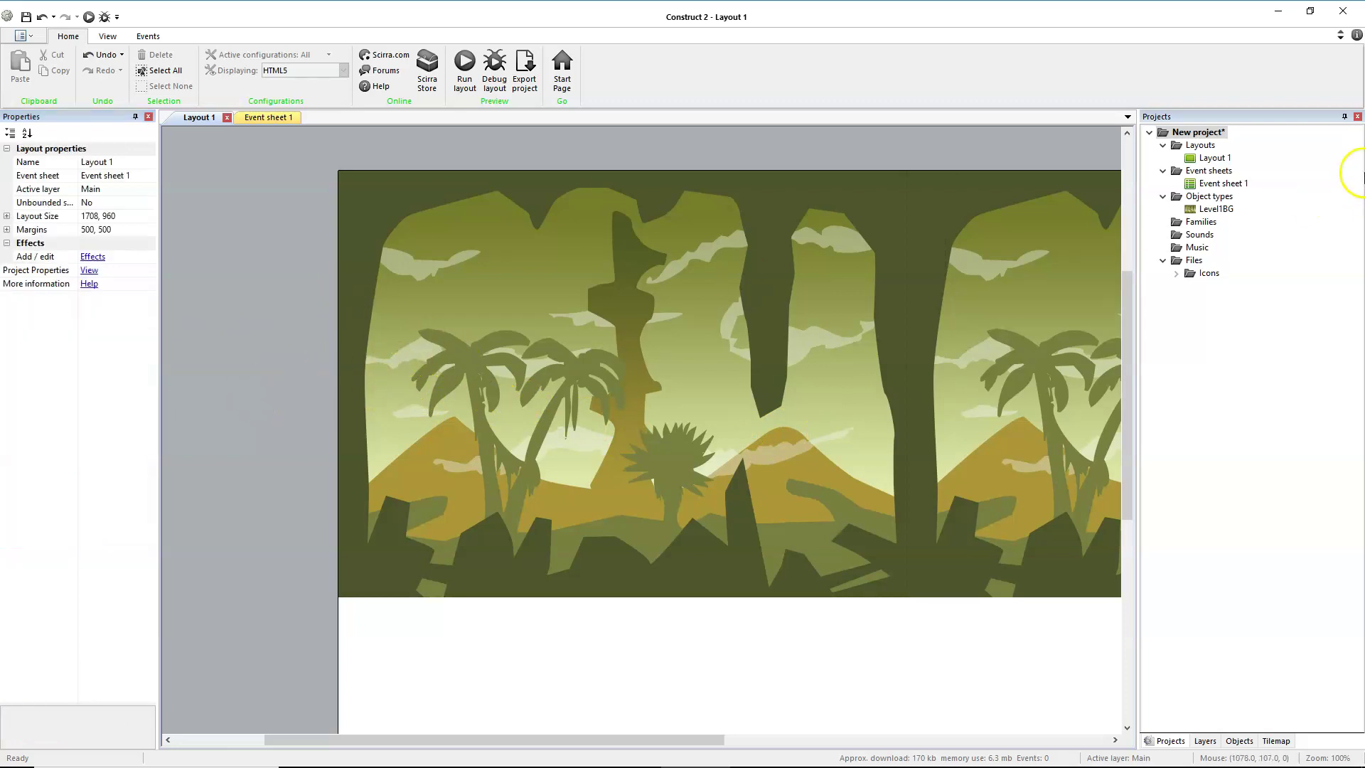
Set Layout 1's size to height 600 and width 3000, then zoom out to view it
left_click(1213, 158)
scroll(416, 663, "down", 1)
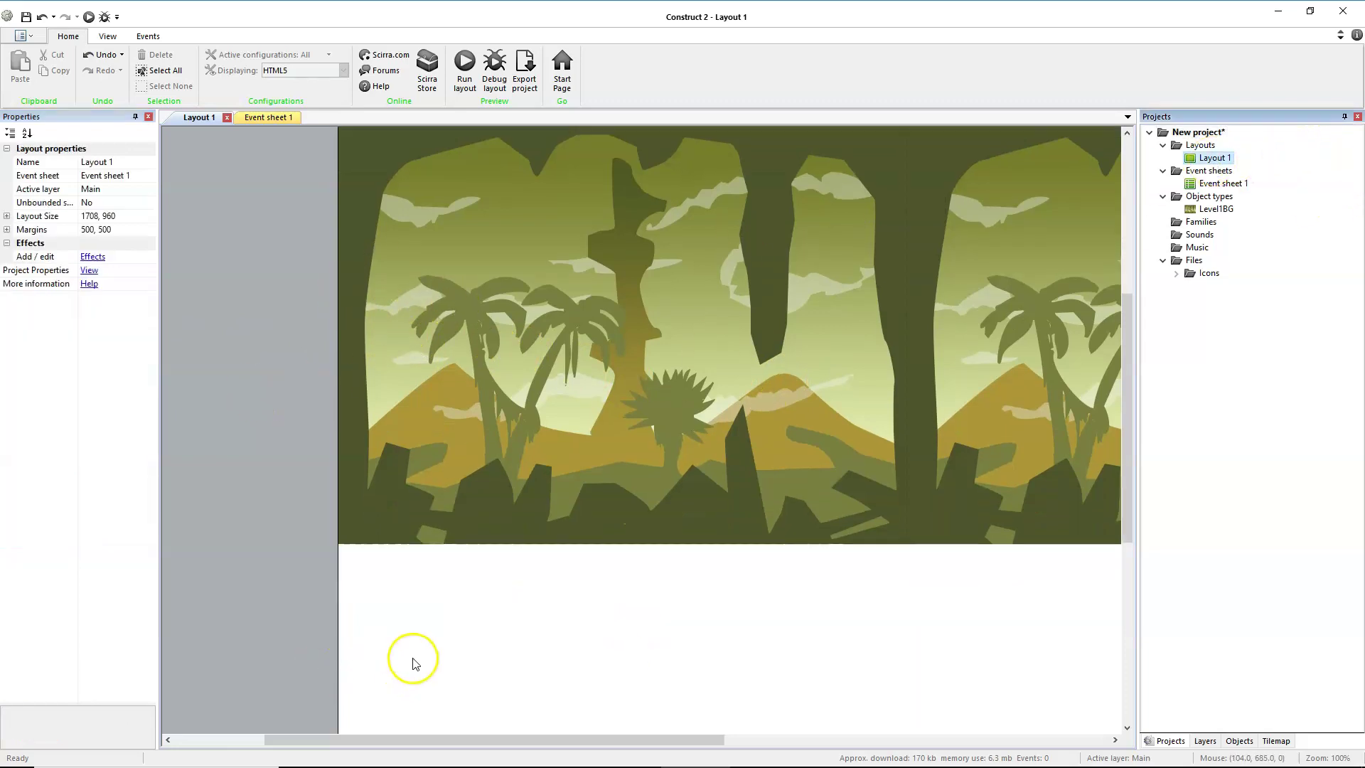
scroll(413, 662, "down", 1)
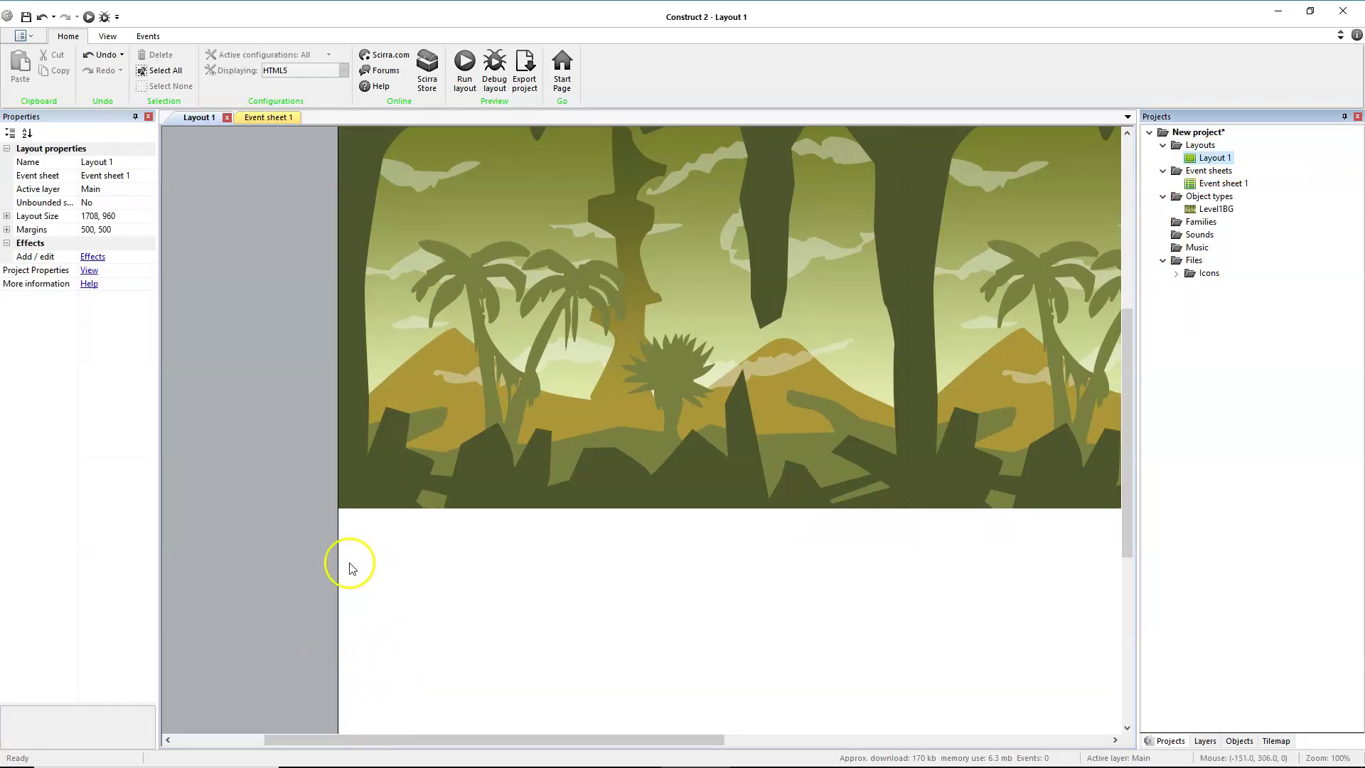
left_click(7, 217)
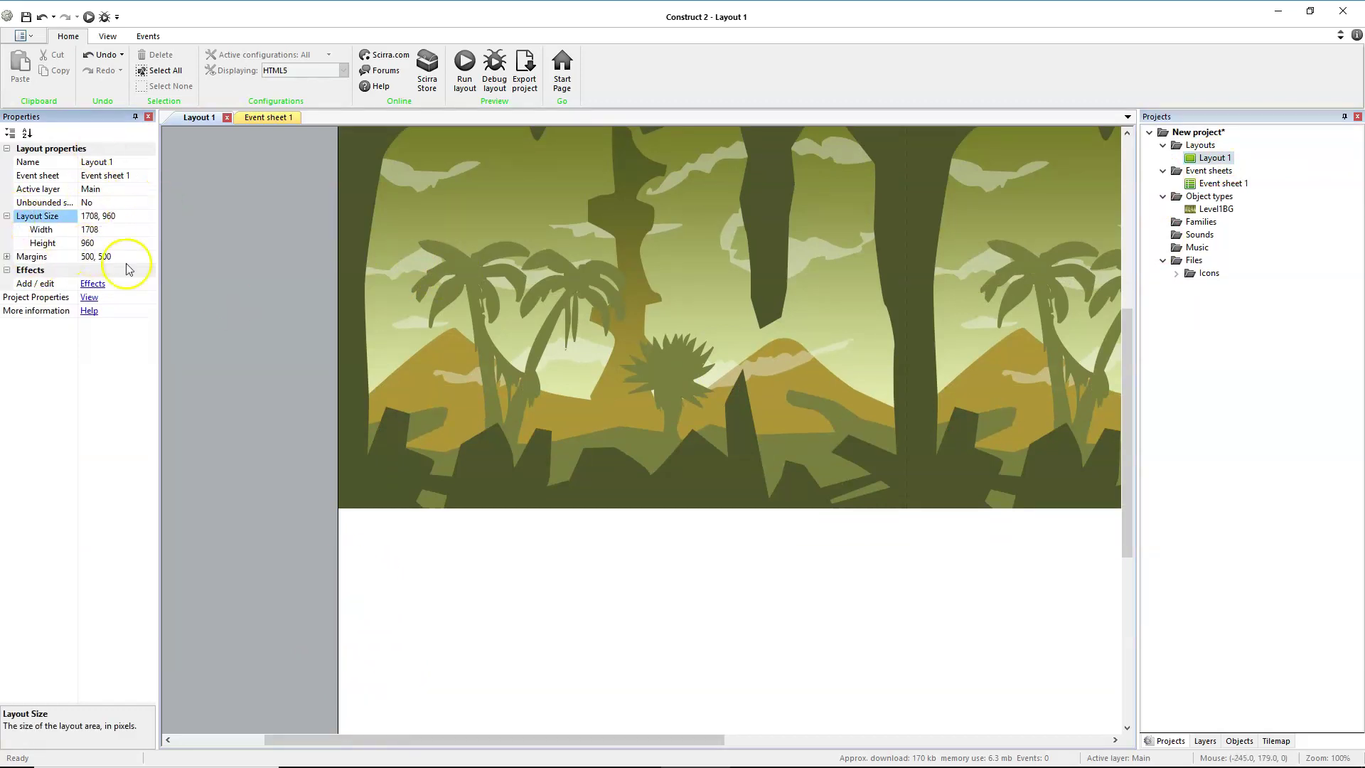
left_click(88, 244)
type("600")
key("Return")
left_click(114, 230)
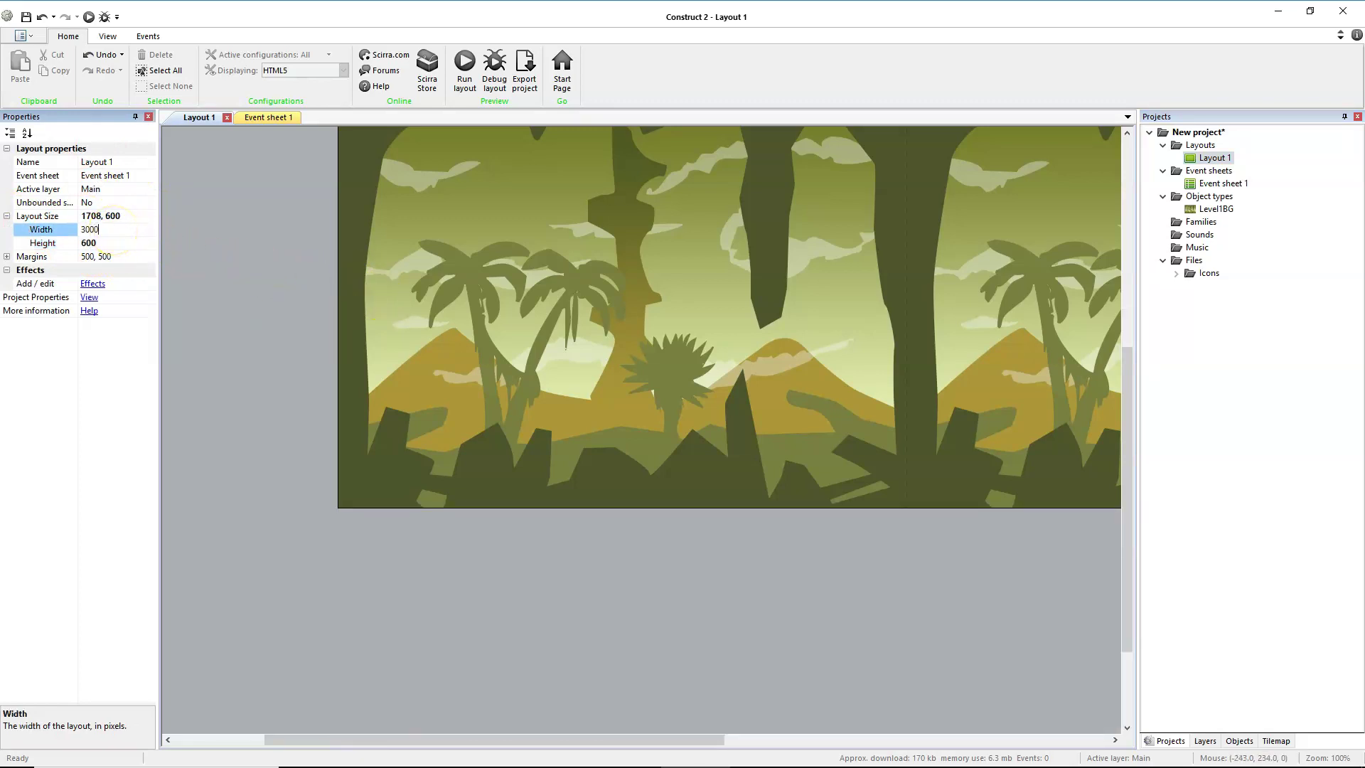
type("3000")
key("Return")
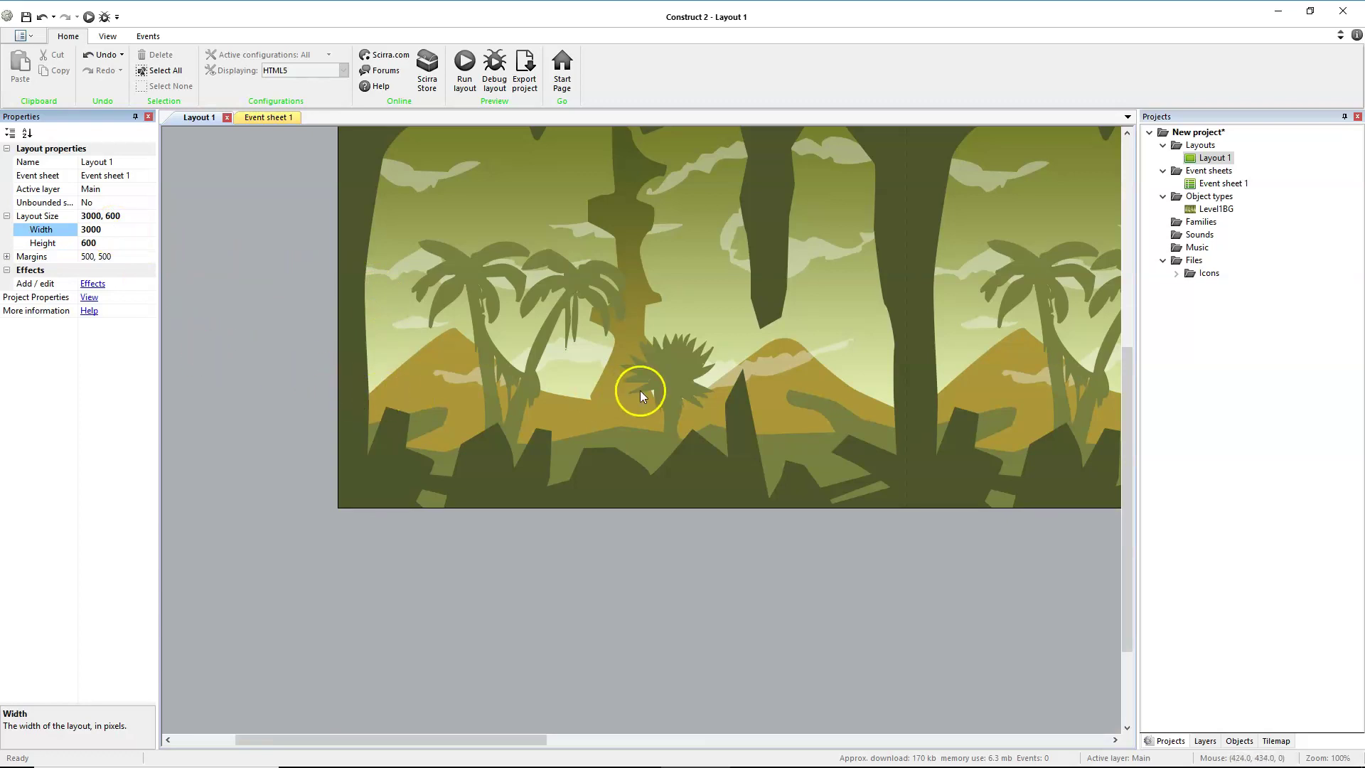
scroll(640, 389, "down", 5, "ctrl")
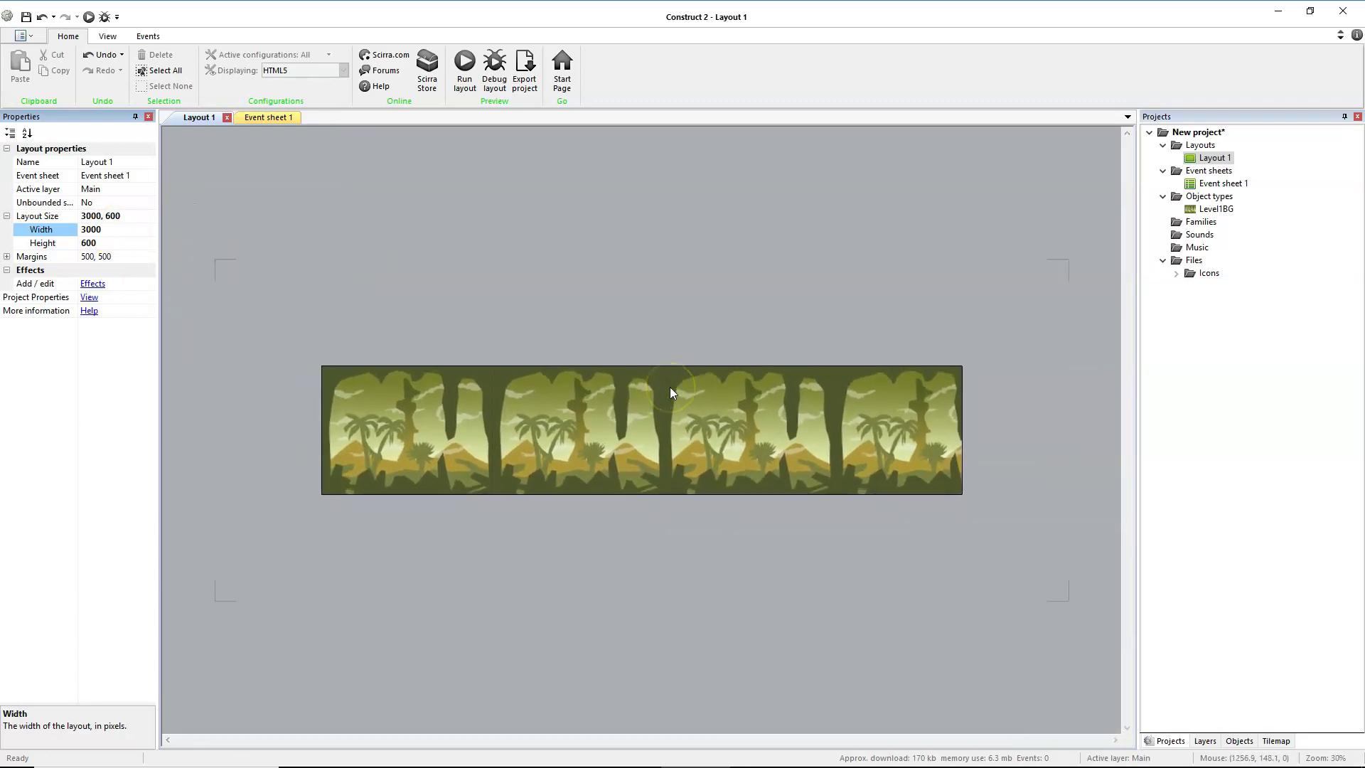
scroll(669, 387, "up", 3, "ctrl")
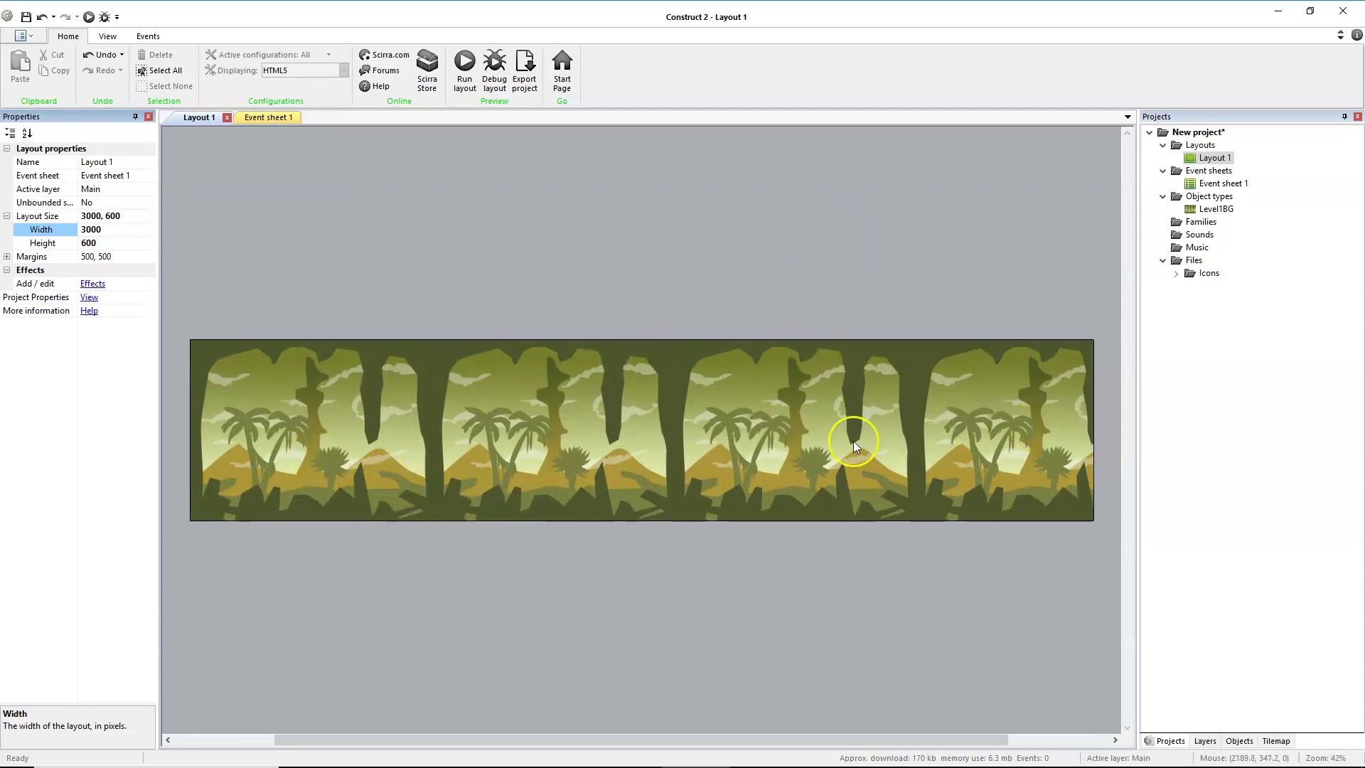
Make TileMap the active layer and insert a Tilemap object named Level1TM
left_click(1205, 741)
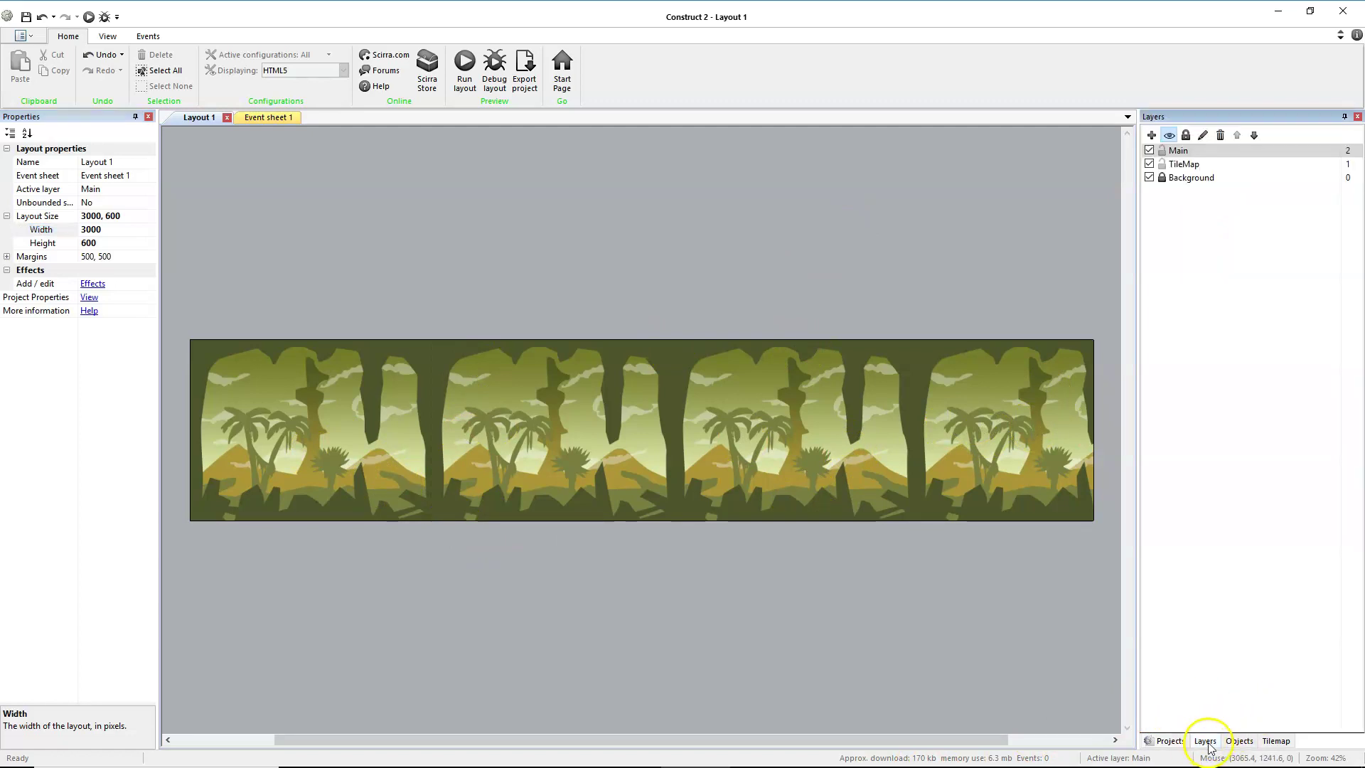
left_click(1177, 166)
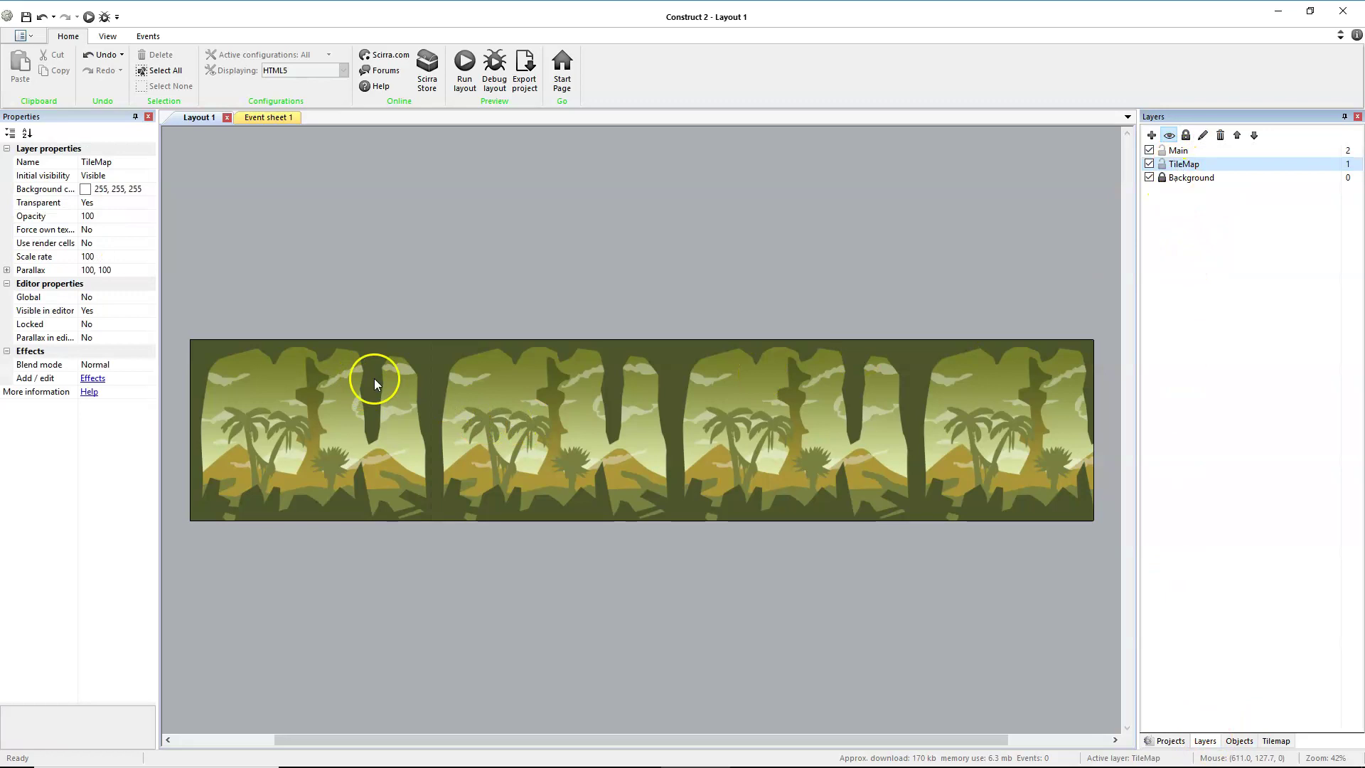
right_click(280, 399)
left_click(313, 405)
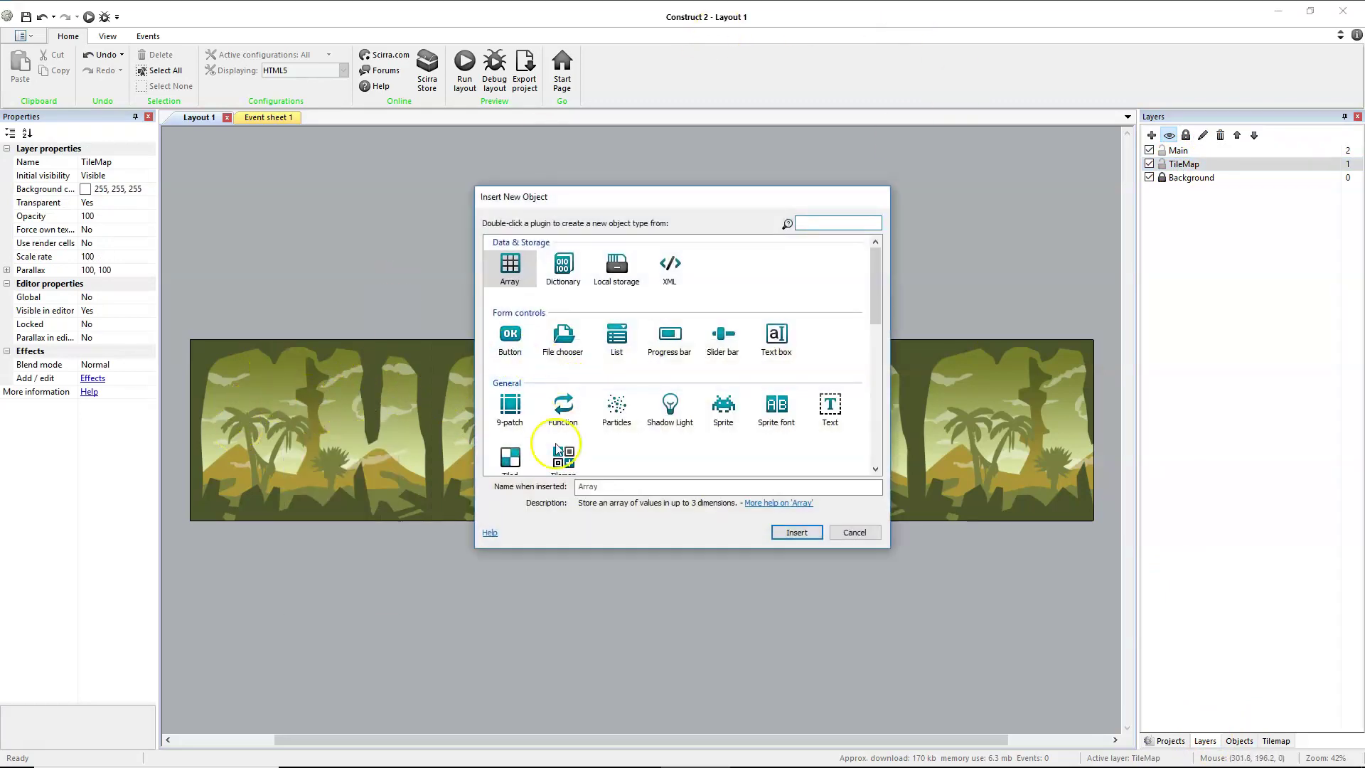
scroll(564, 455, "down", 1)
left_click(574, 386)
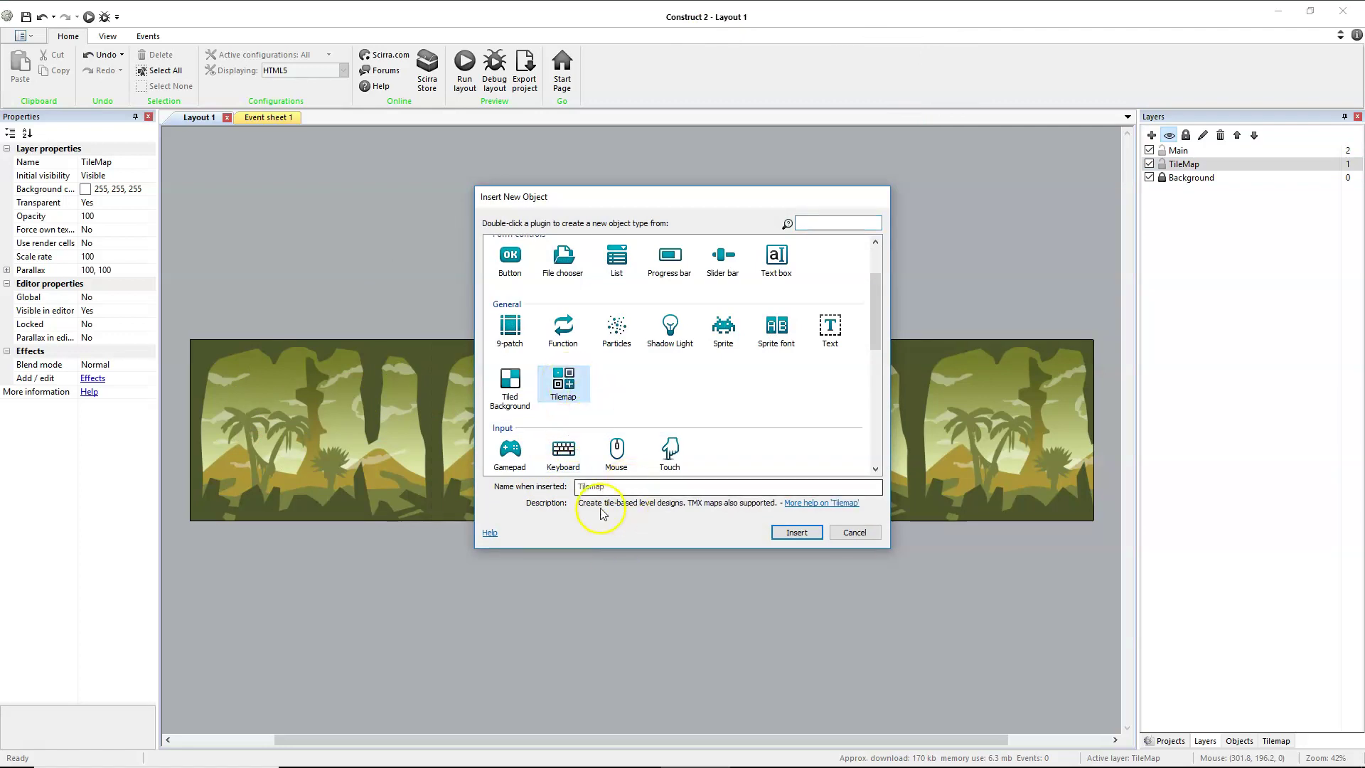
left_click(603, 485)
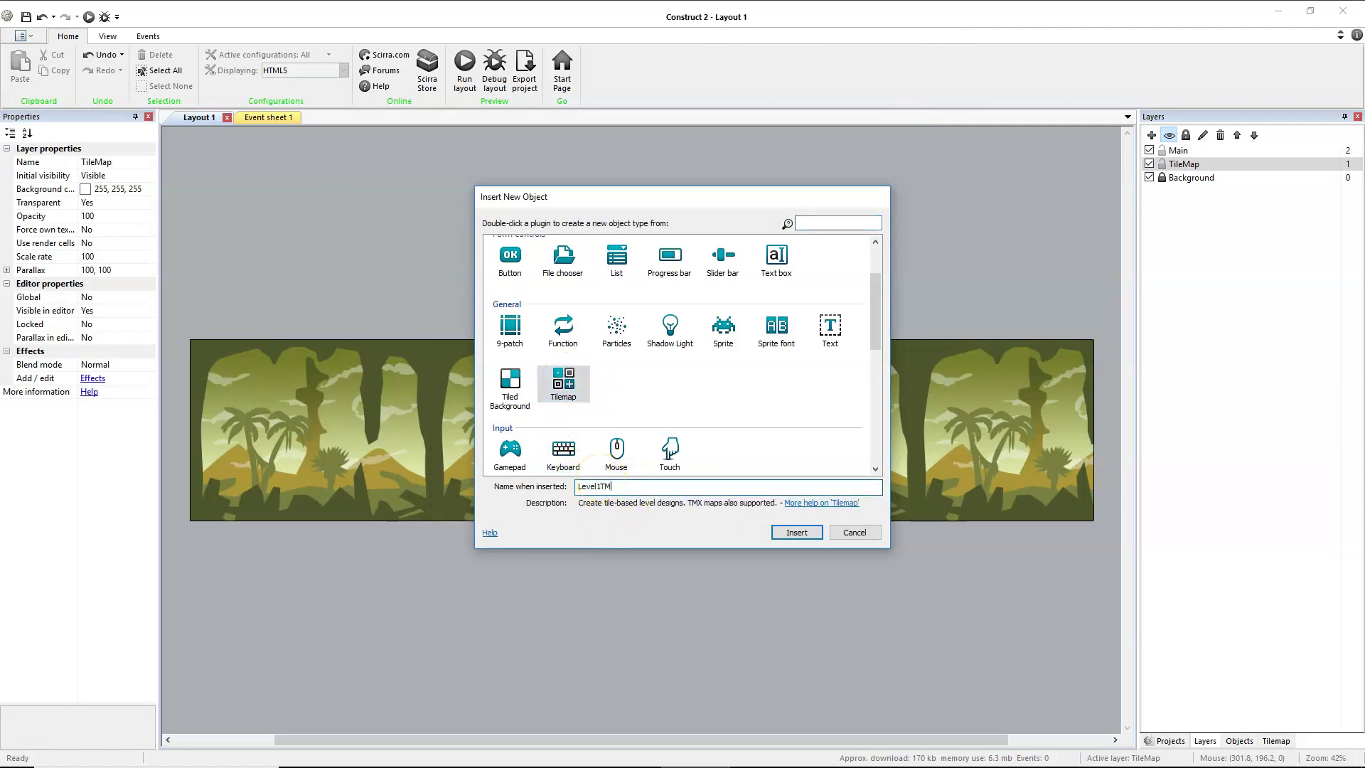
left_click(797, 533)
Place Level1TM, load tiles-jungle from 1) Tilemaps as its image, and zoom to 200%
left_click(301, 394)
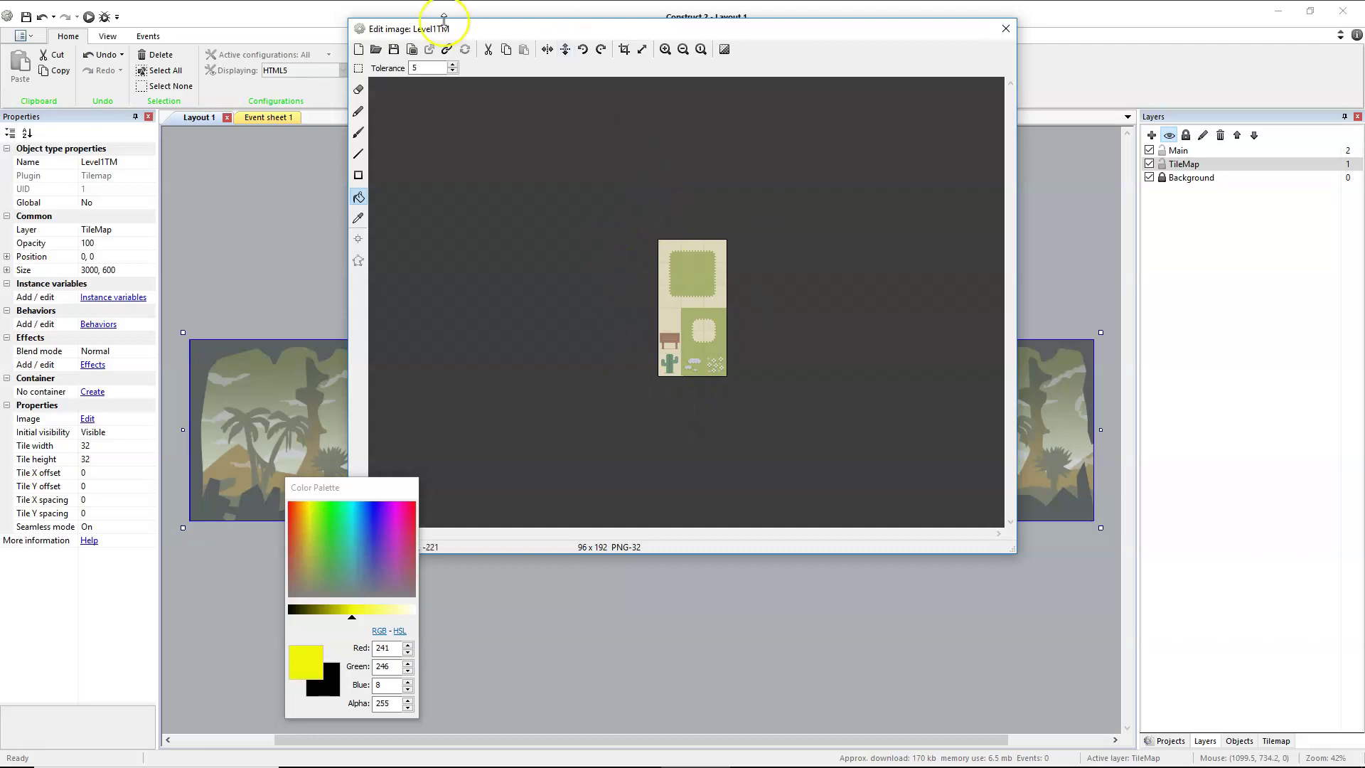
left_click(377, 49)
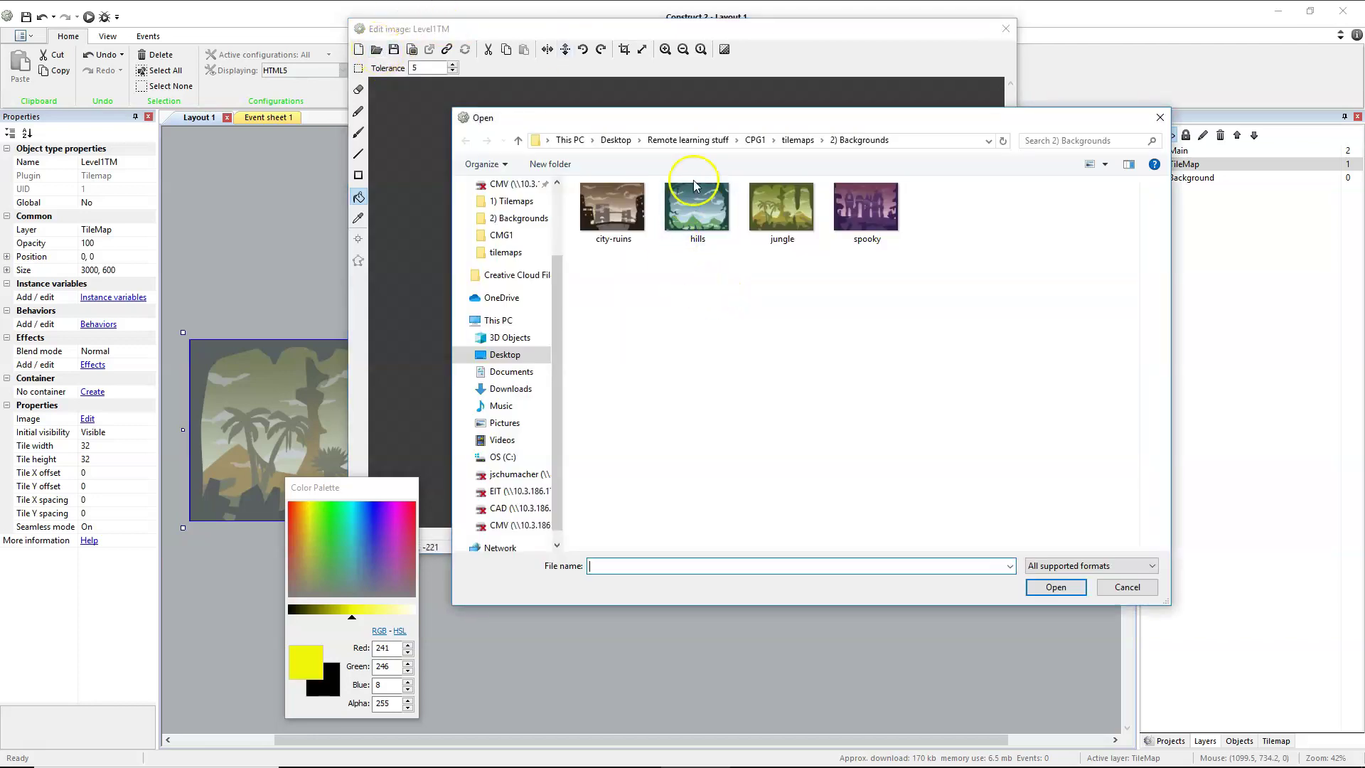
left_click(797, 140)
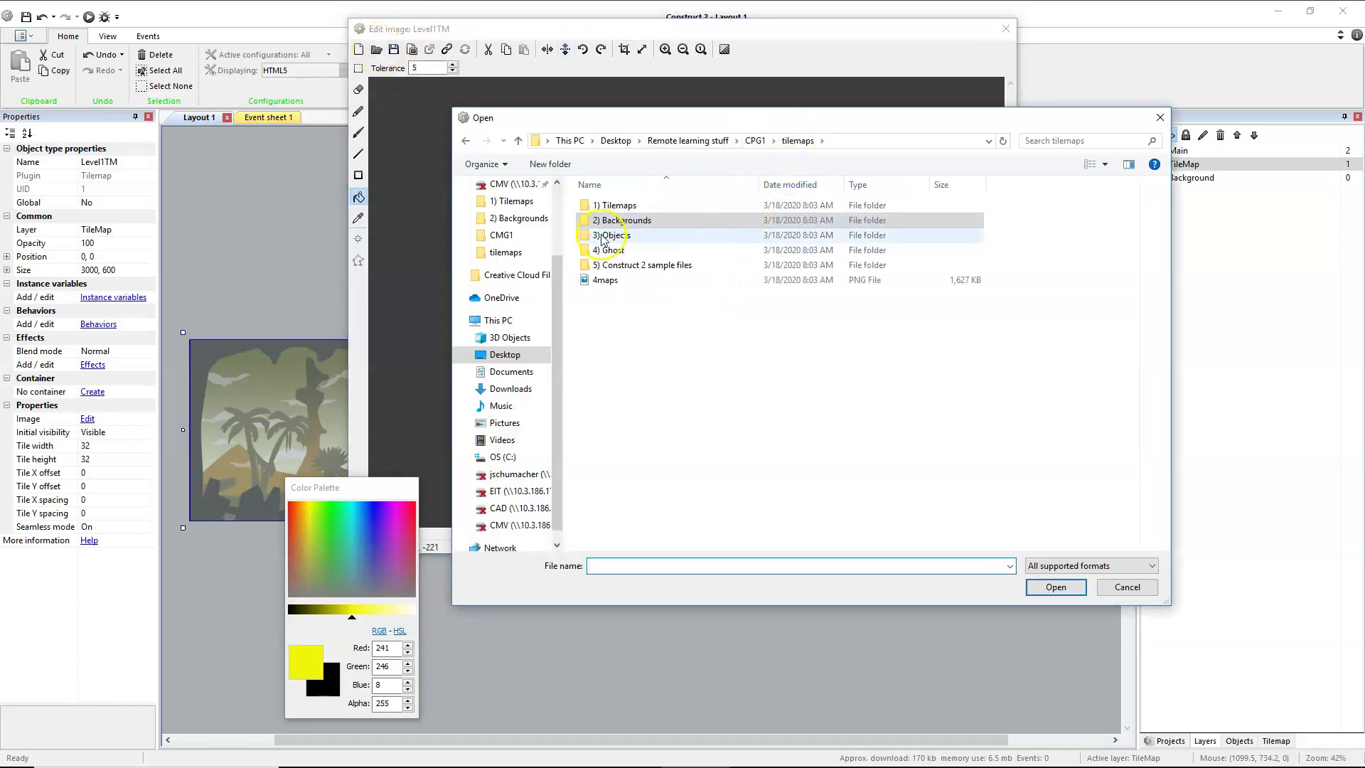
double_click(611, 206)
left_click(613, 213)
left_click(1057, 587)
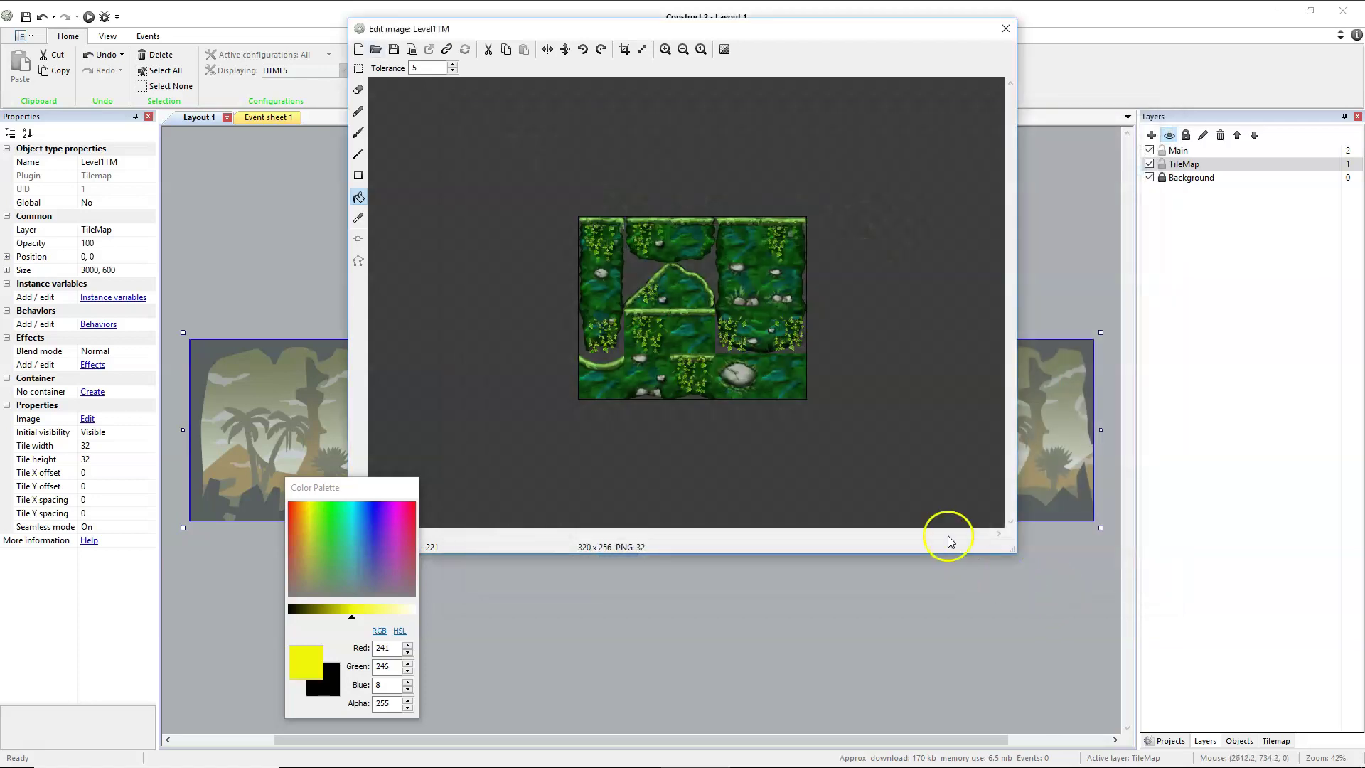
left_click(665, 49)
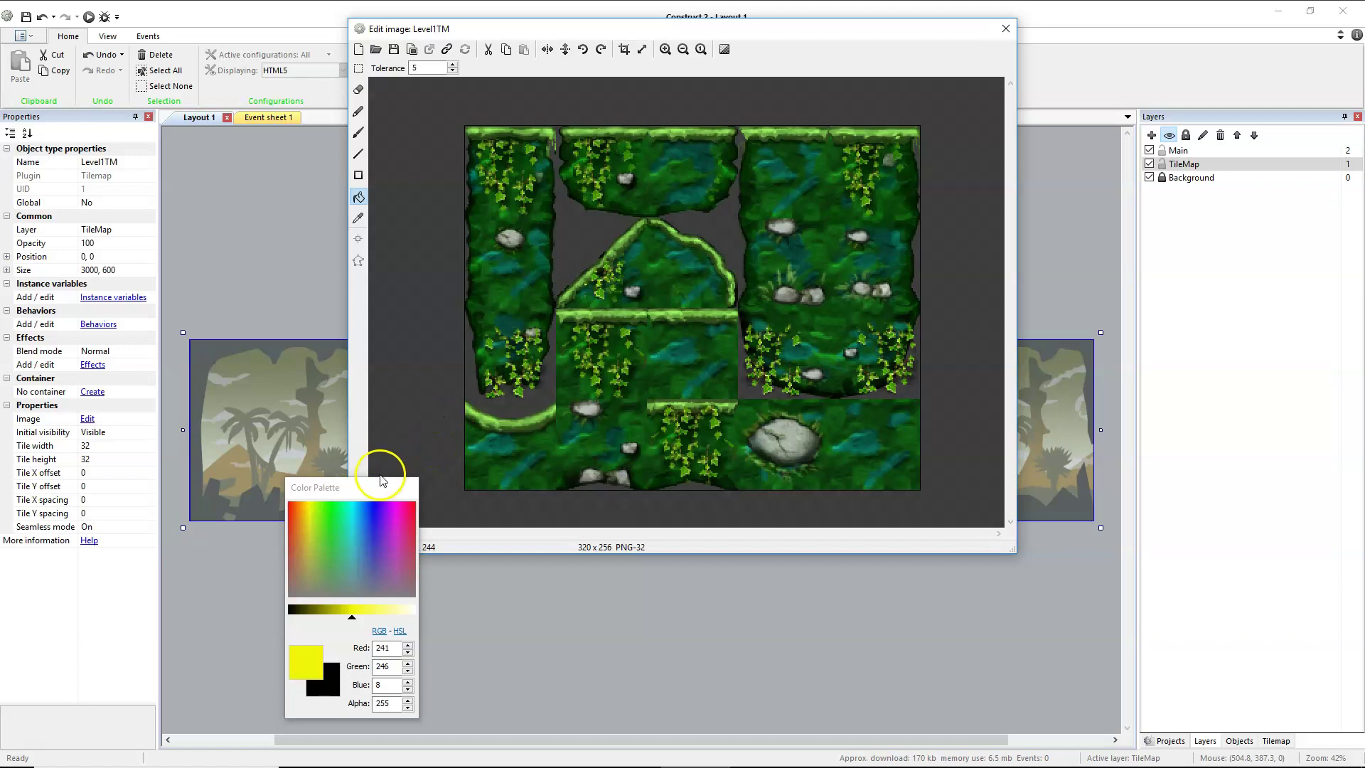
left_click_drag(377, 490, 297, 374)
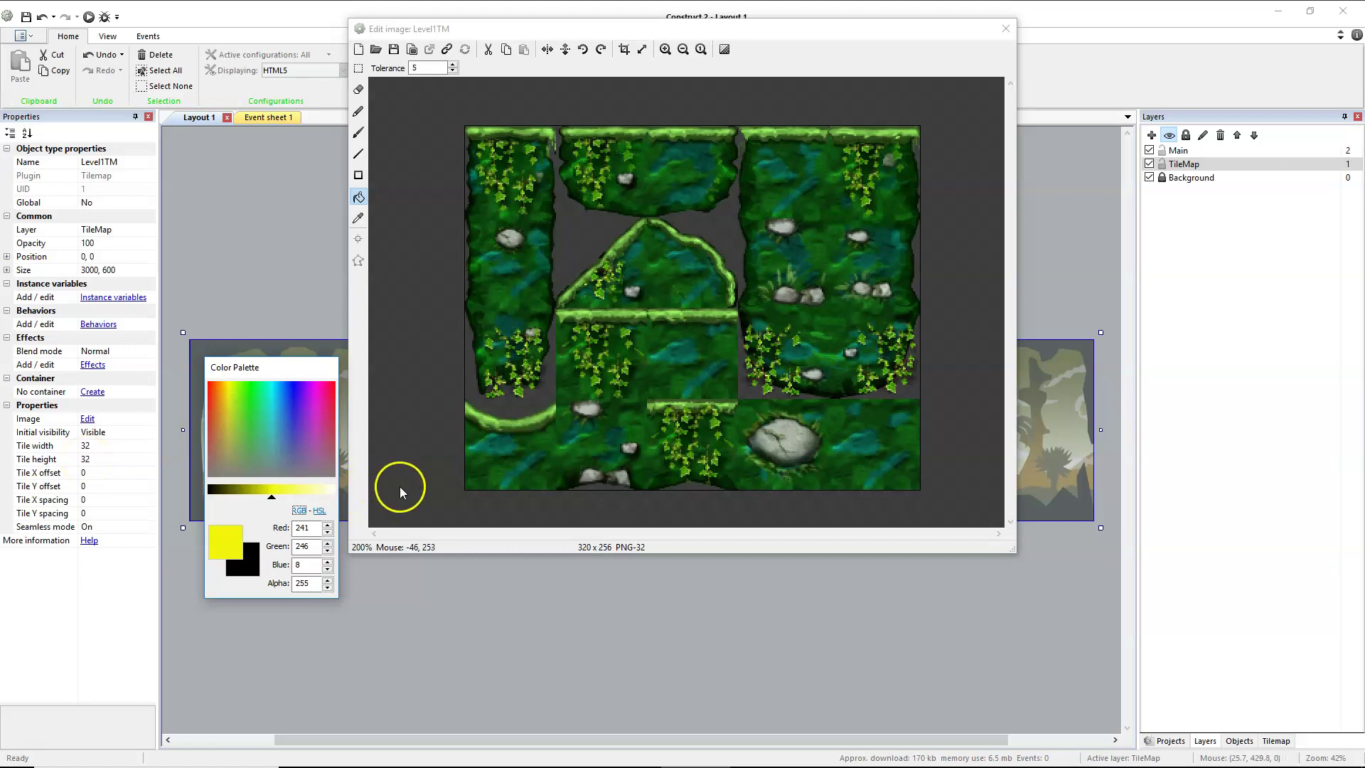
Launch Windows Calculator and move it so the image editor's tools stay visible
left_click(201, 758)
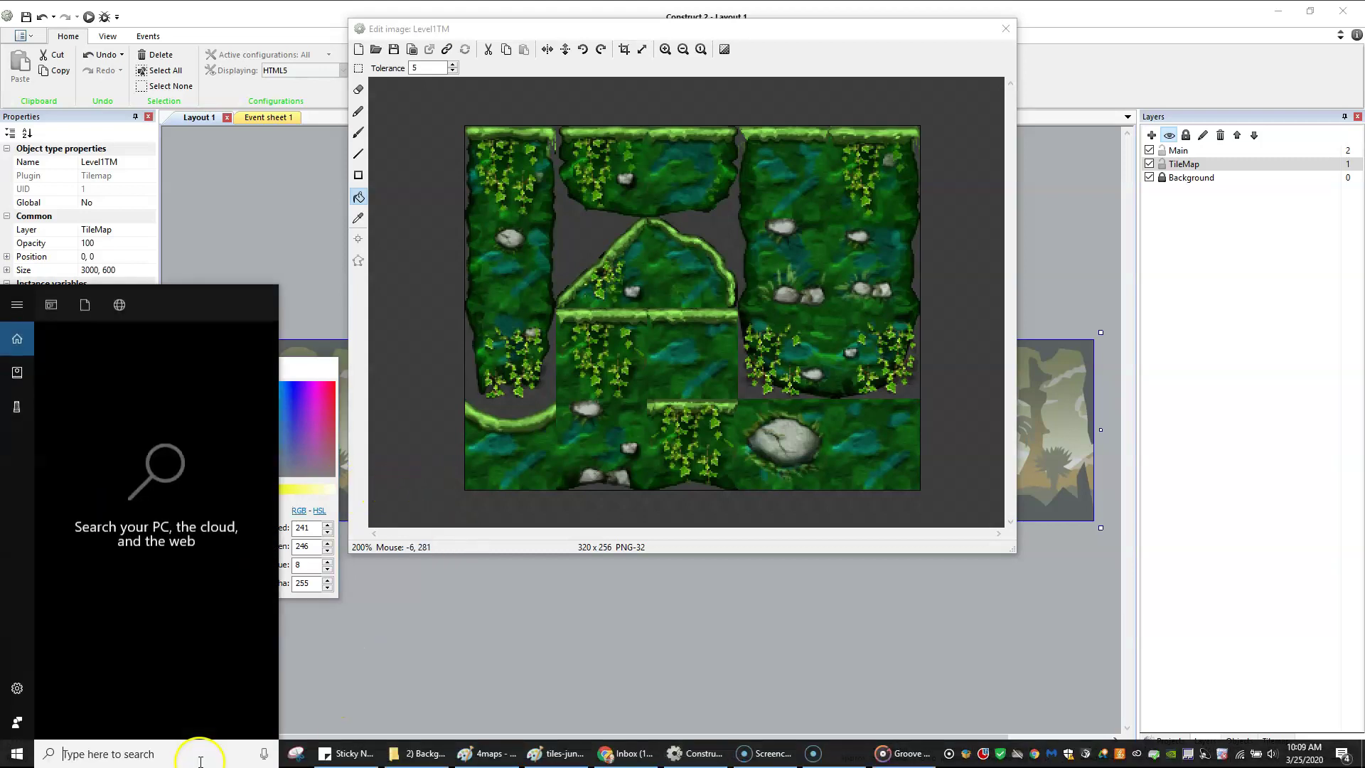
type("calc")
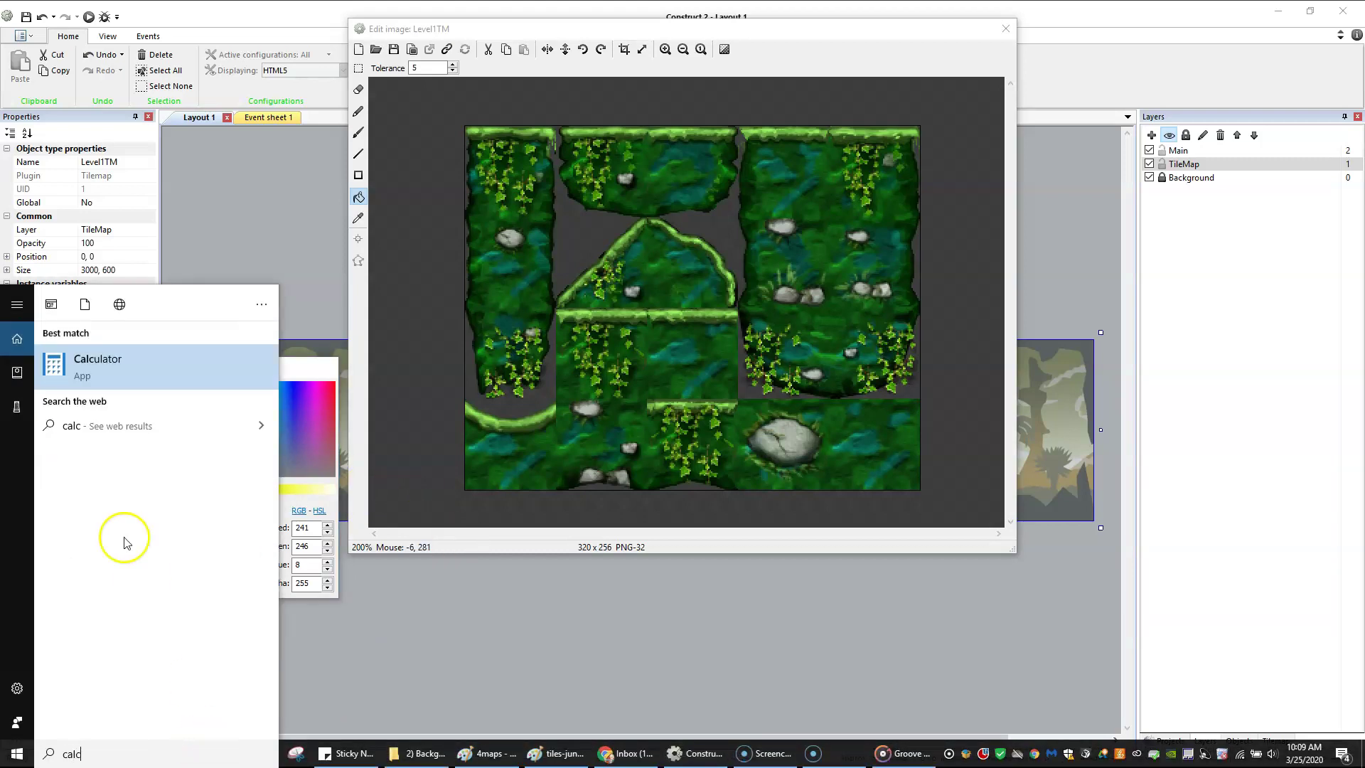
left_click(103, 362)
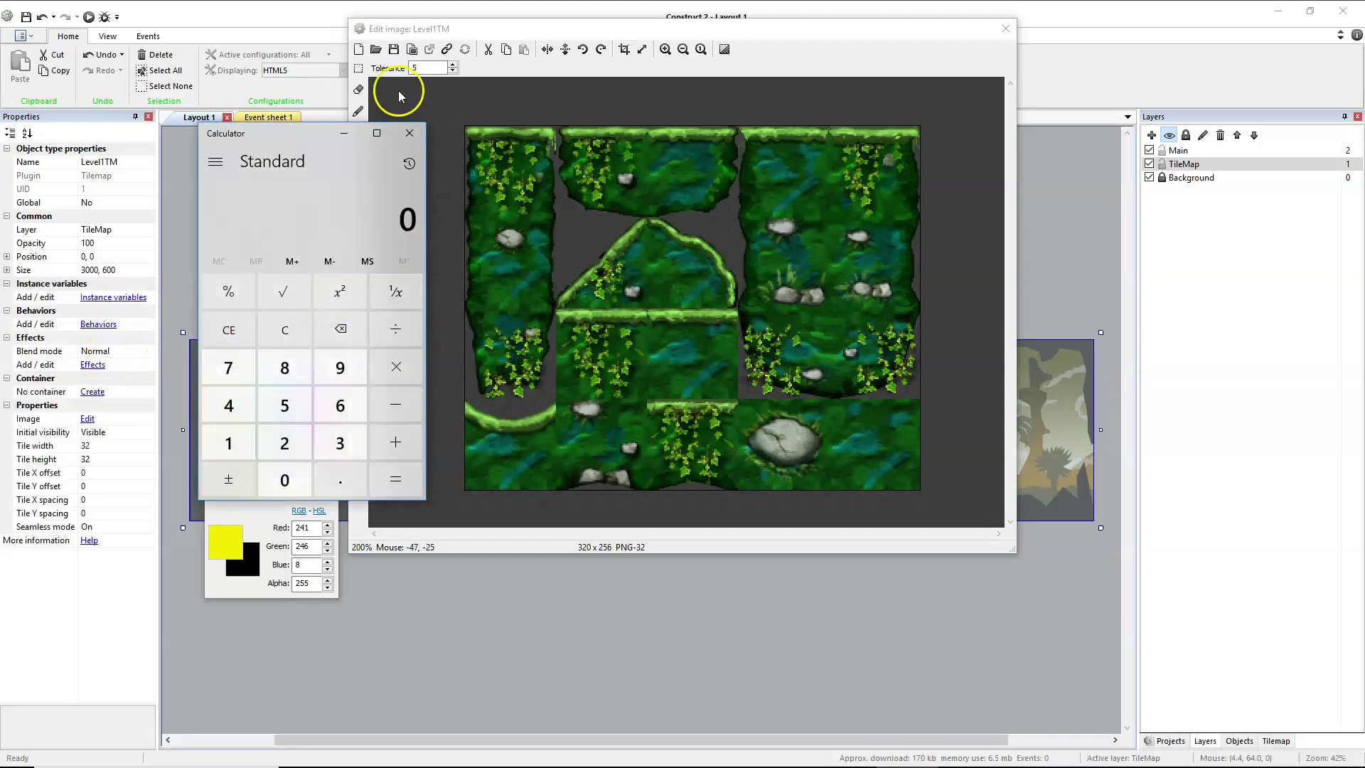
left_click_drag(278, 143, 190, 133)
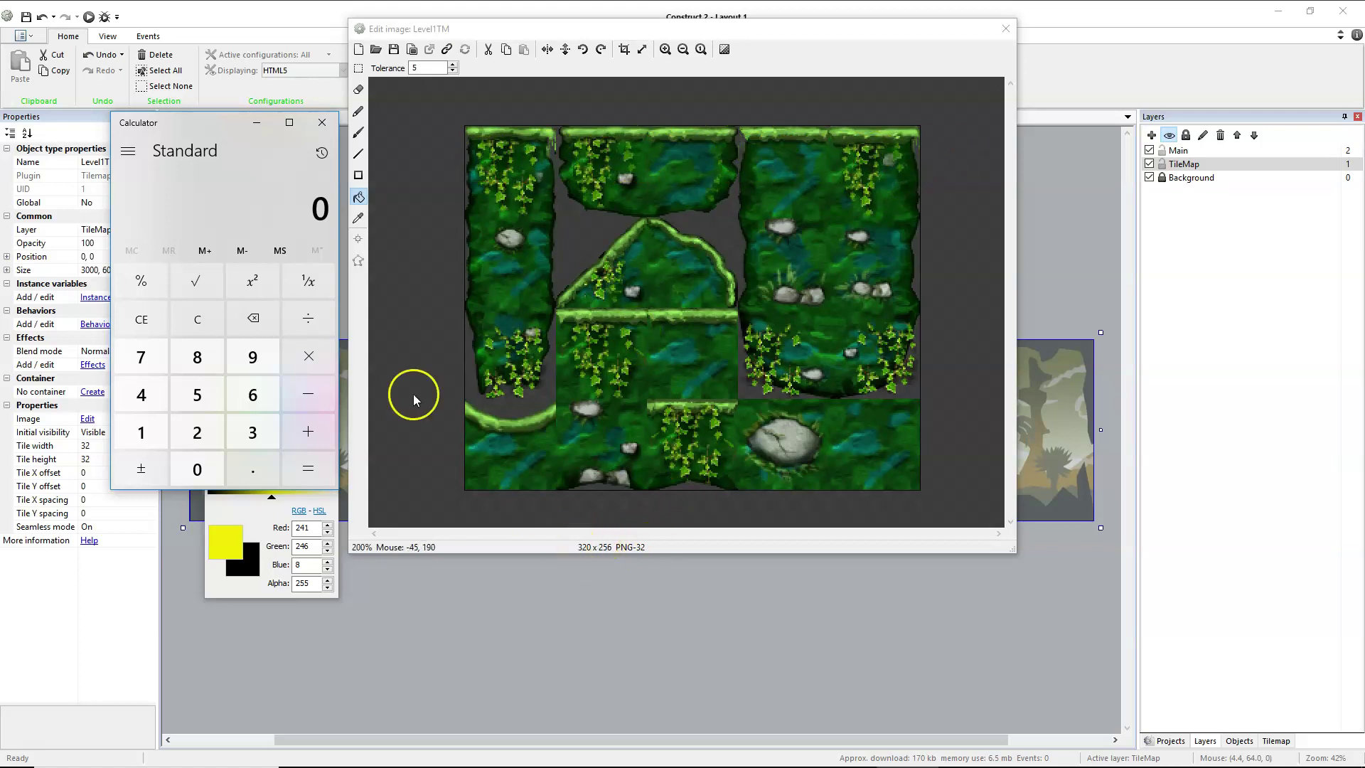
Work out 320 ÷ 5 = 64 in Calculator
left_click(255, 431)
left_click(194, 440)
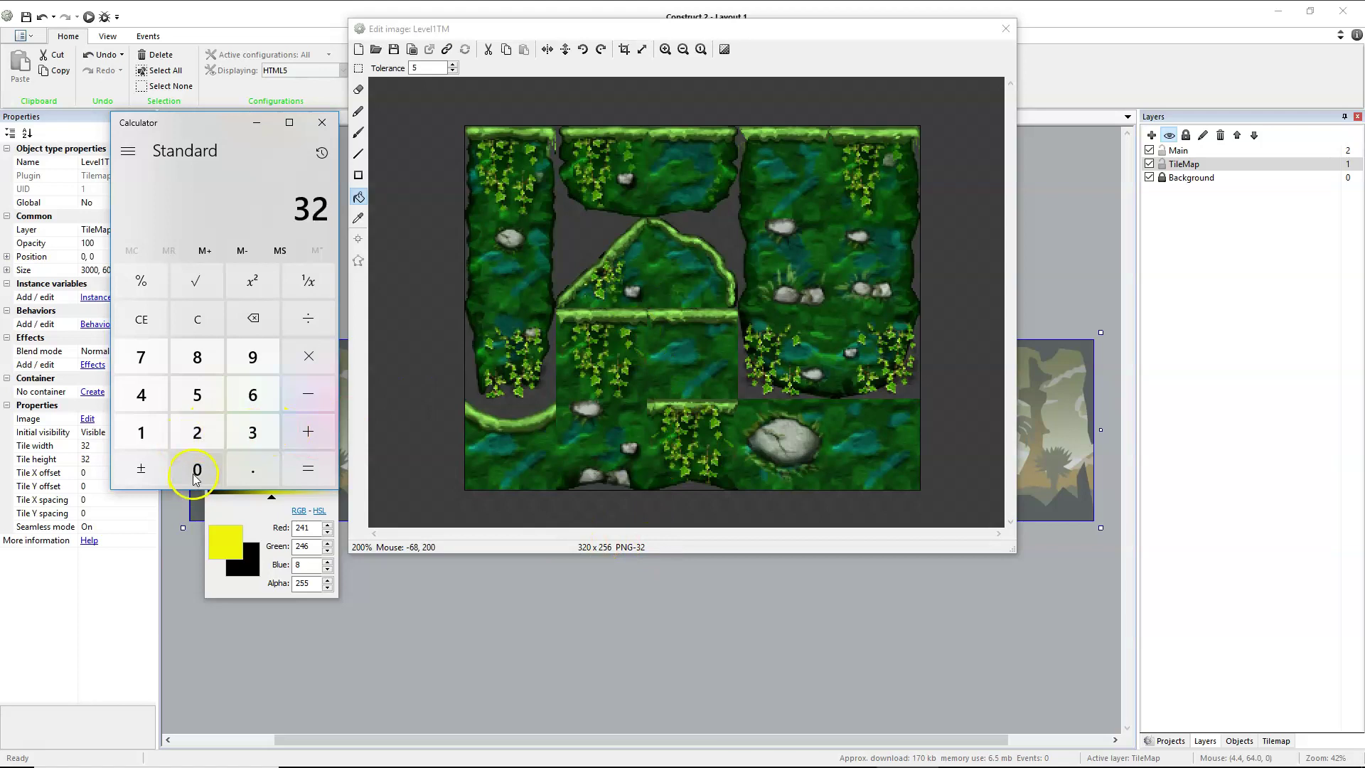
left_click(197, 466)
left_click(310, 315)
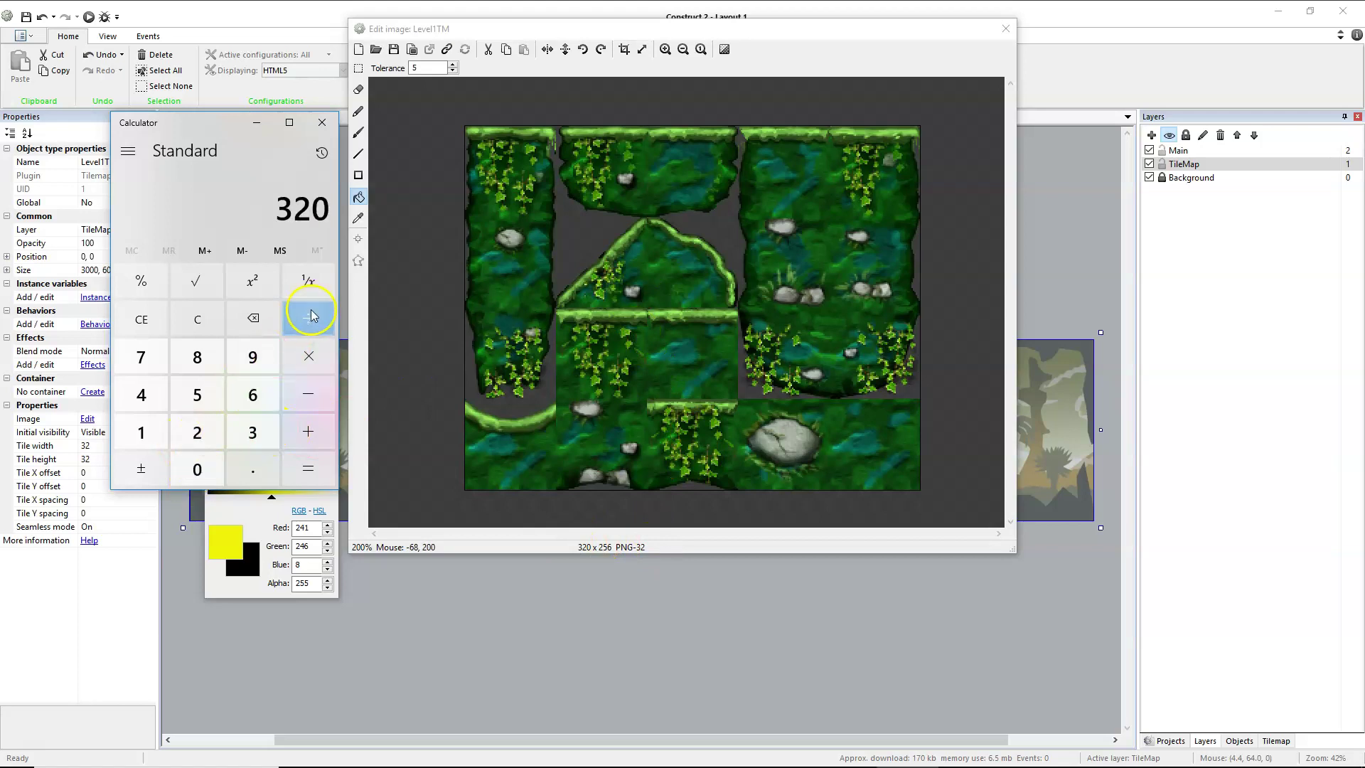
left_click(198, 392)
left_click(312, 469)
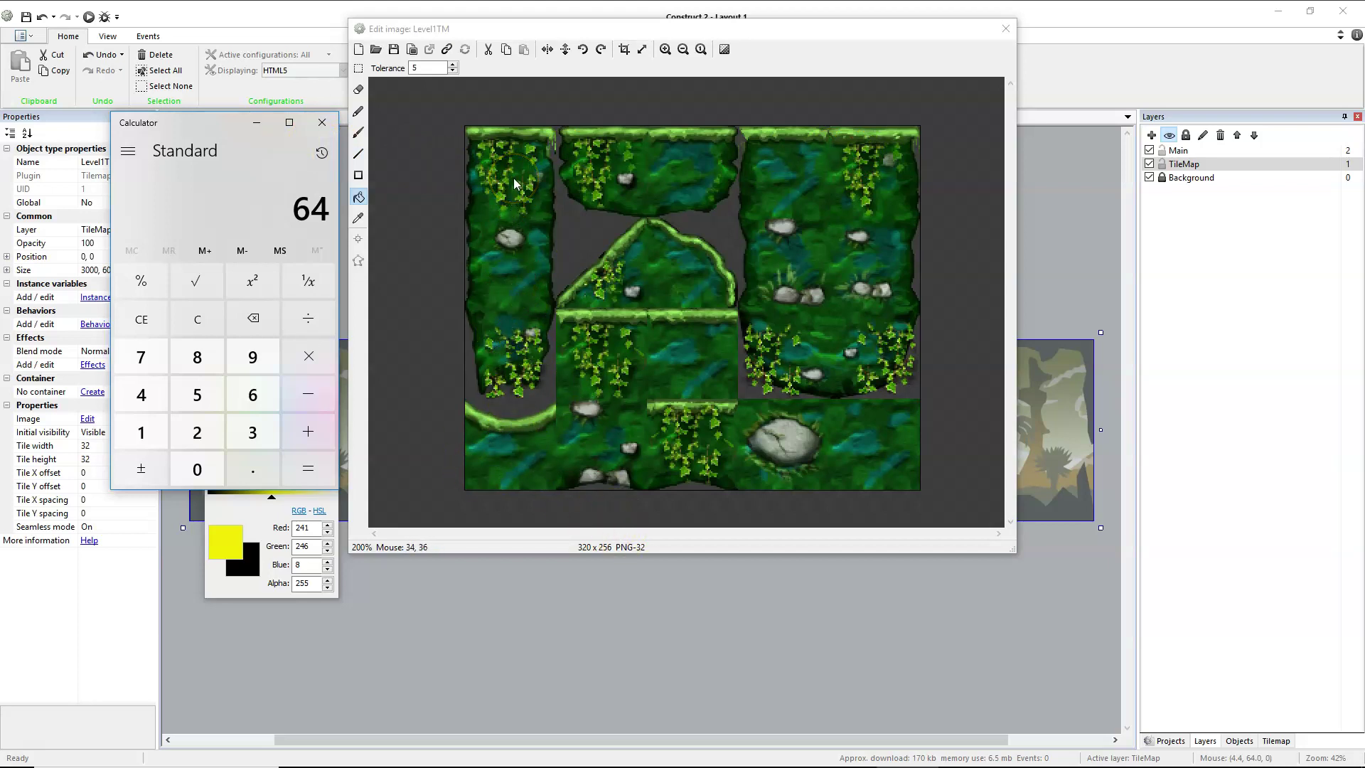
Work out 256 ÷ 4 = 64, then minimize Calculator
left_click(327, 362)
left_click(197, 433)
left_click(197, 395)
left_click(254, 398)
left_click(322, 318)
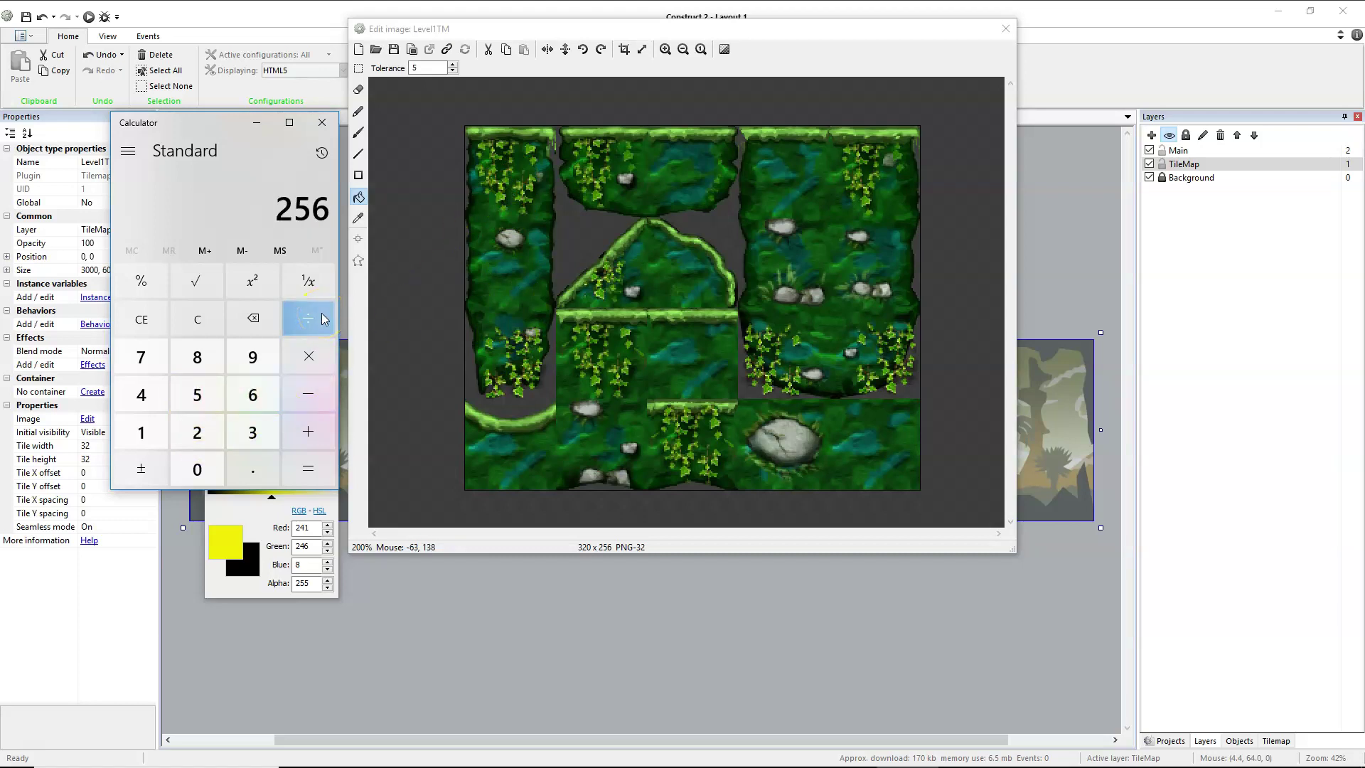
key("XF86AudioLowerVolume")
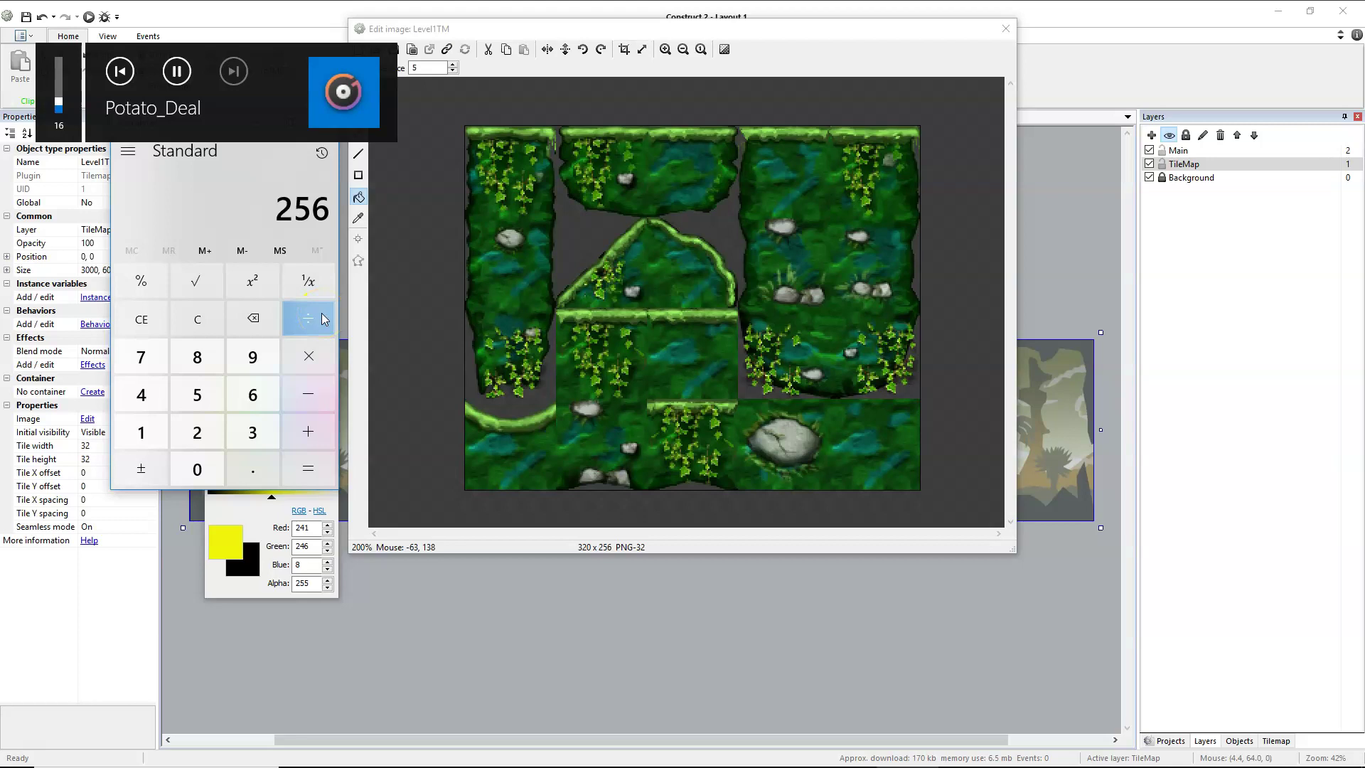
left_click(322, 318)
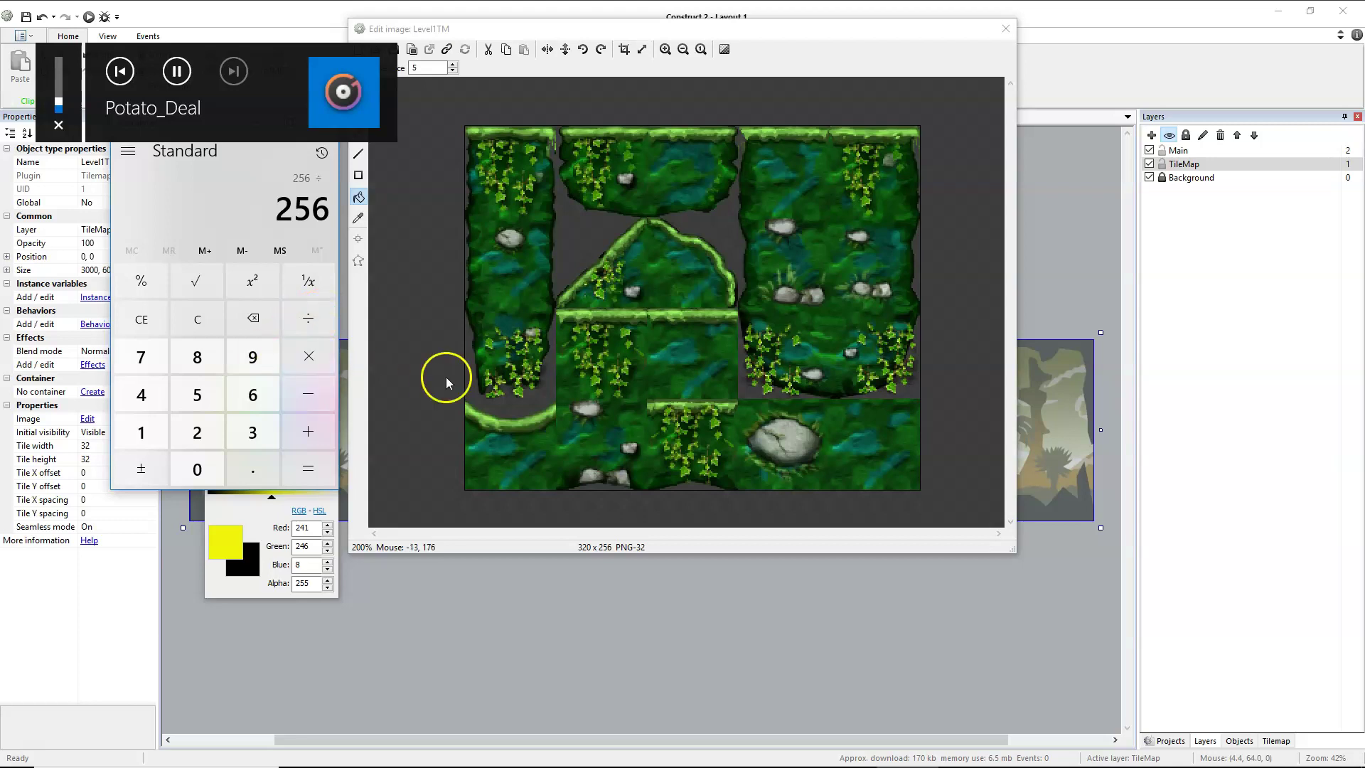
left_click(152, 401)
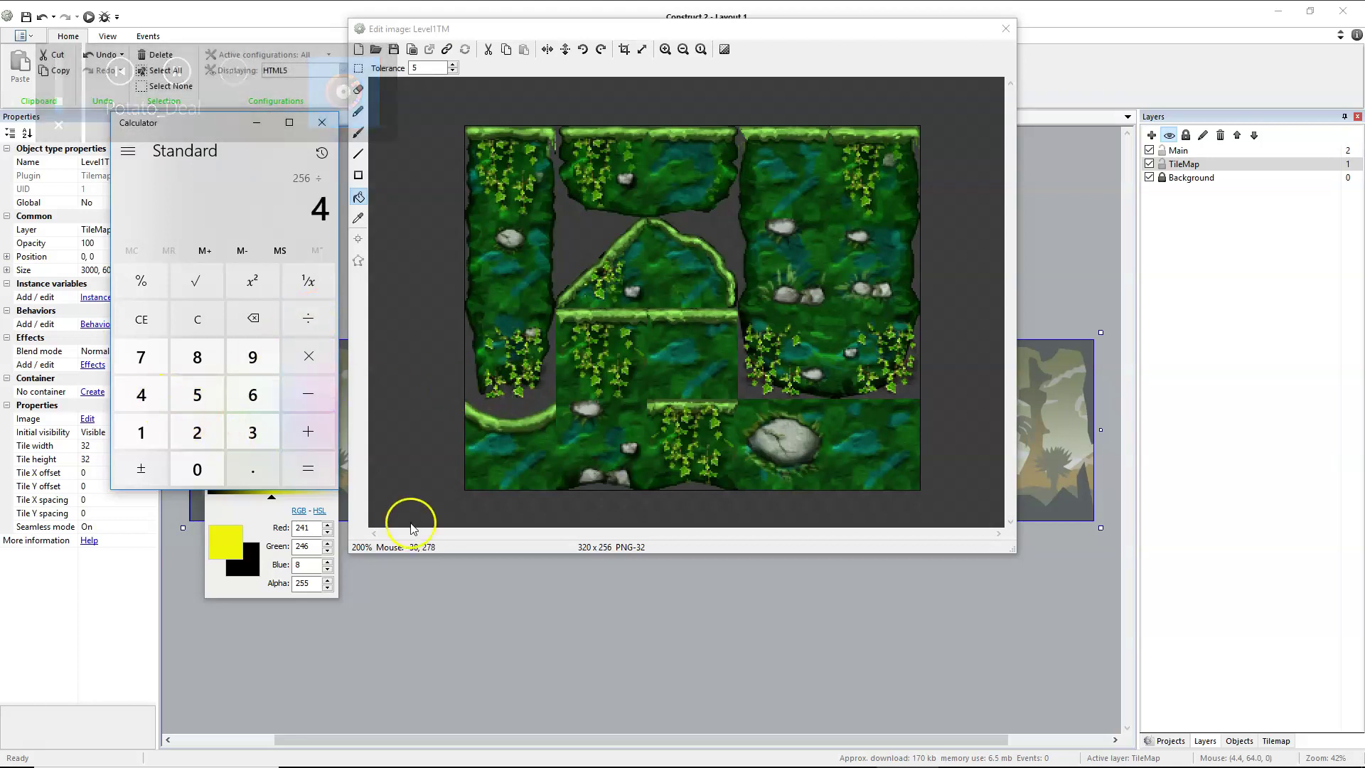
left_click(309, 473)
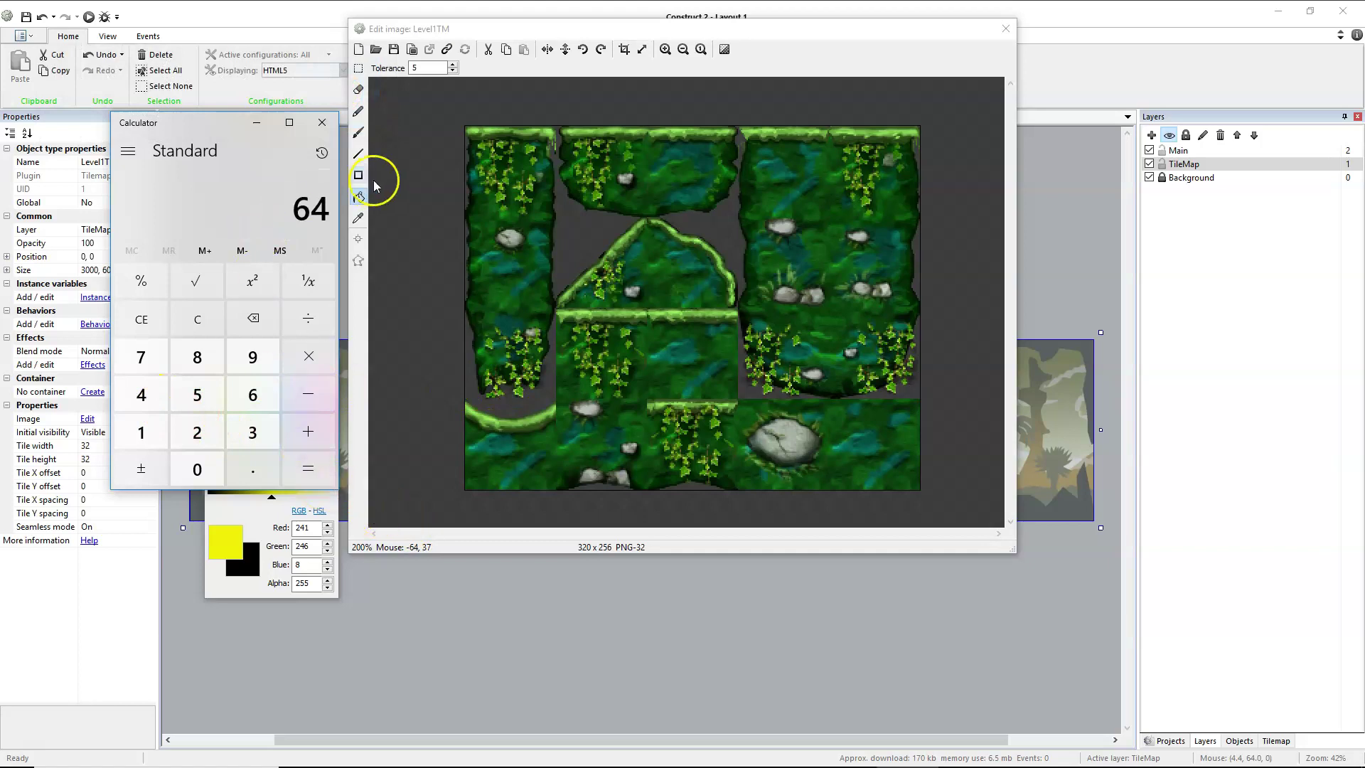
left_click(270, 127)
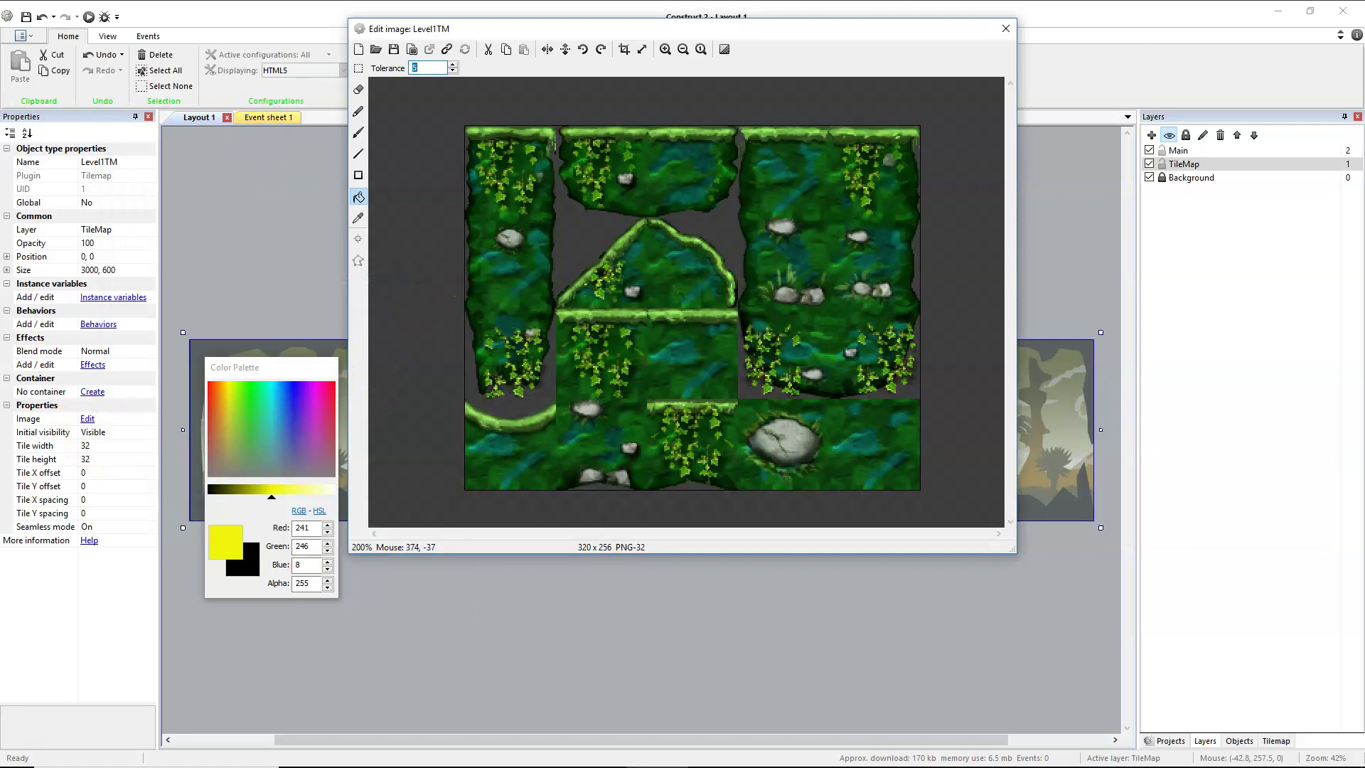
Close the tileset image editor and set Level1TM's tile width and height to 64
left_click(1005, 28)
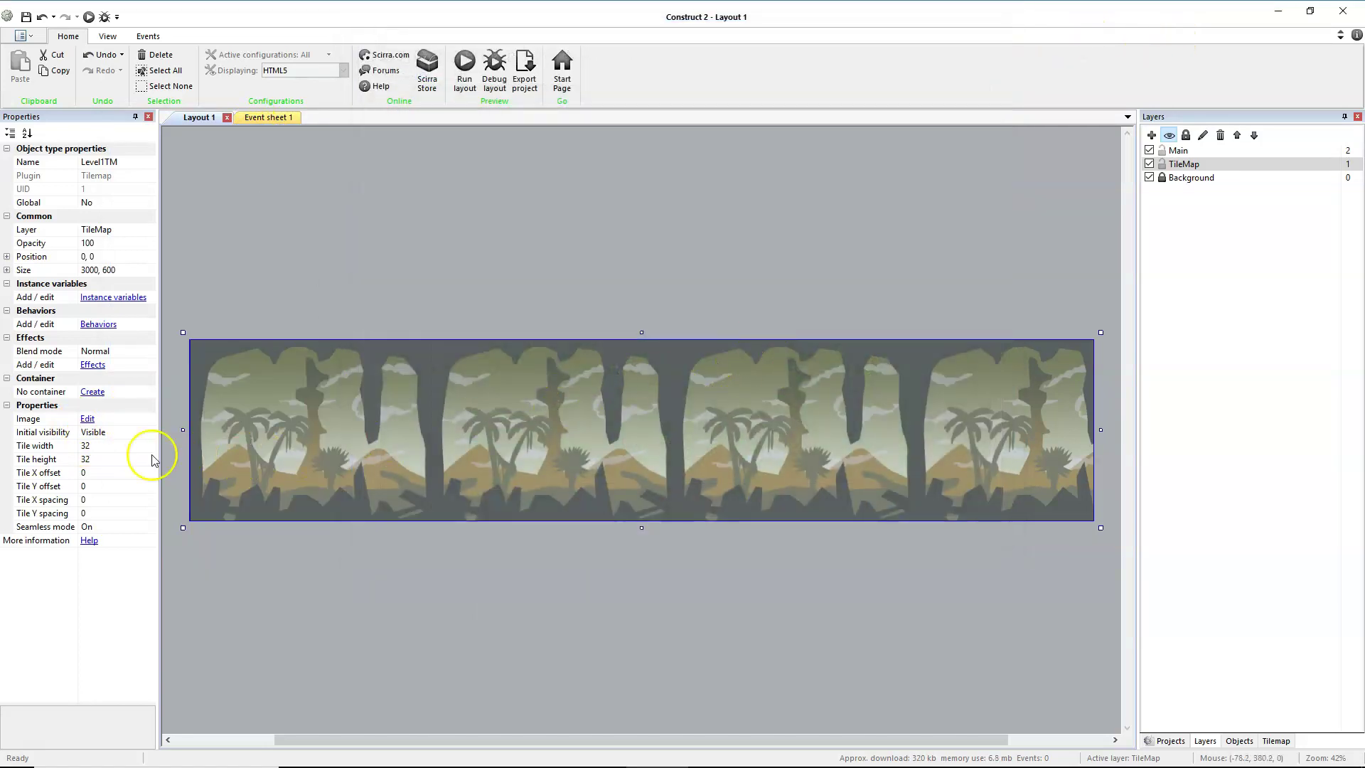
left_click(113, 445)
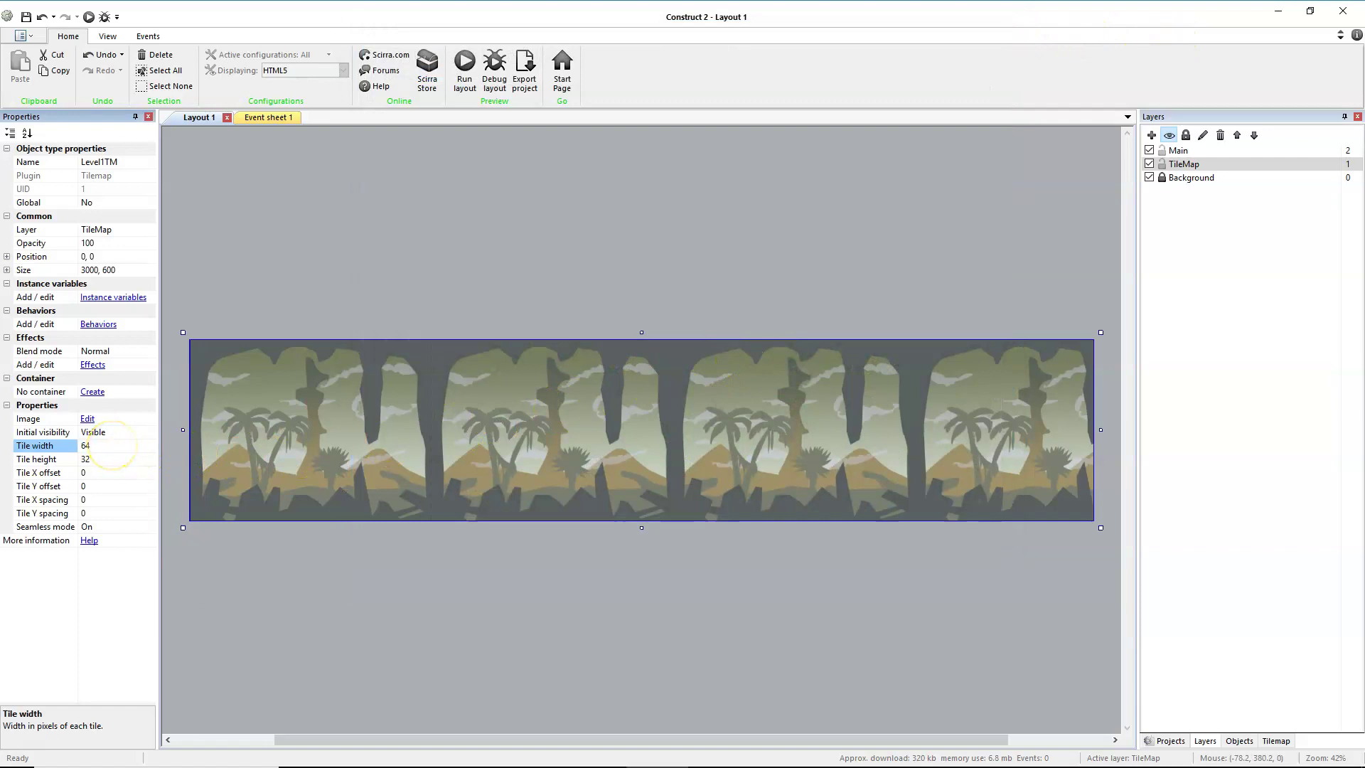
key("Tab")
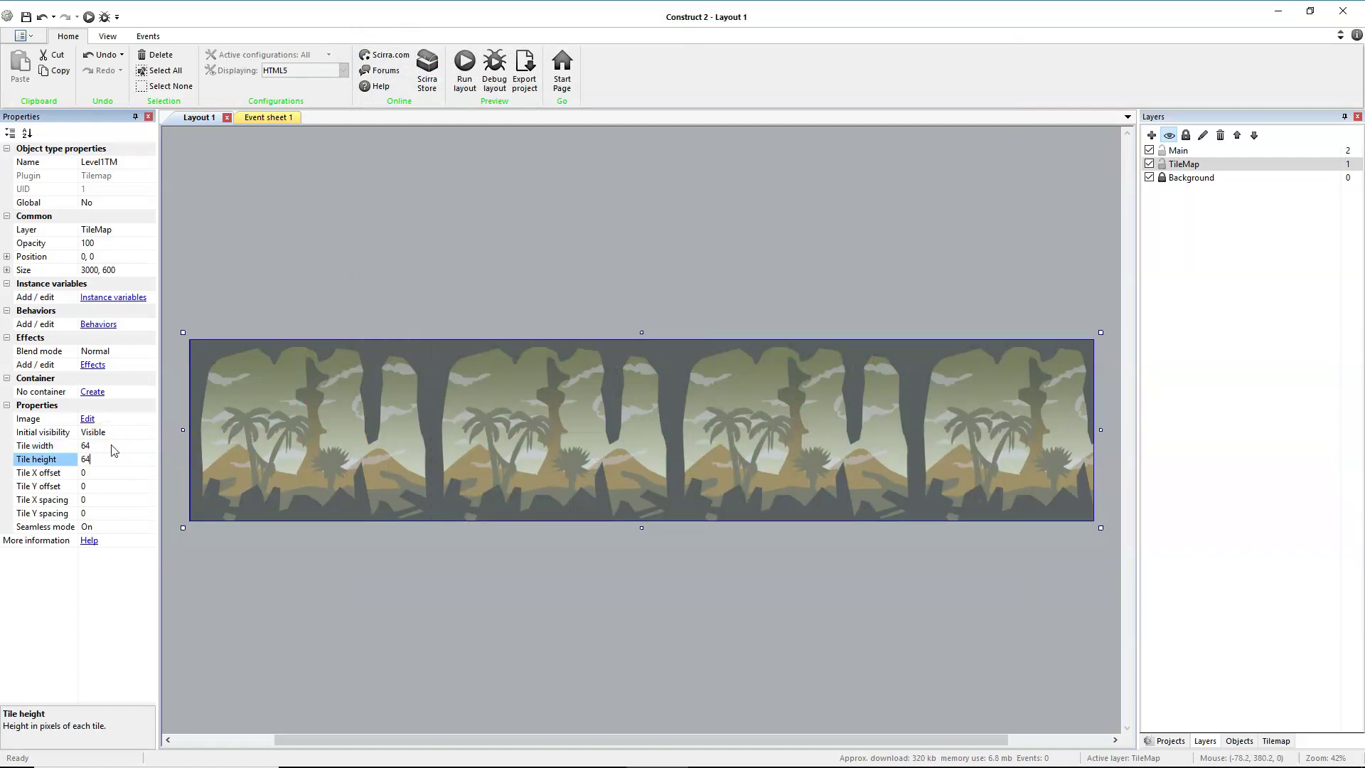
left_click(238, 627)
Zoom and pan the layout until the left end of the level is in view
left_click(348, 416)
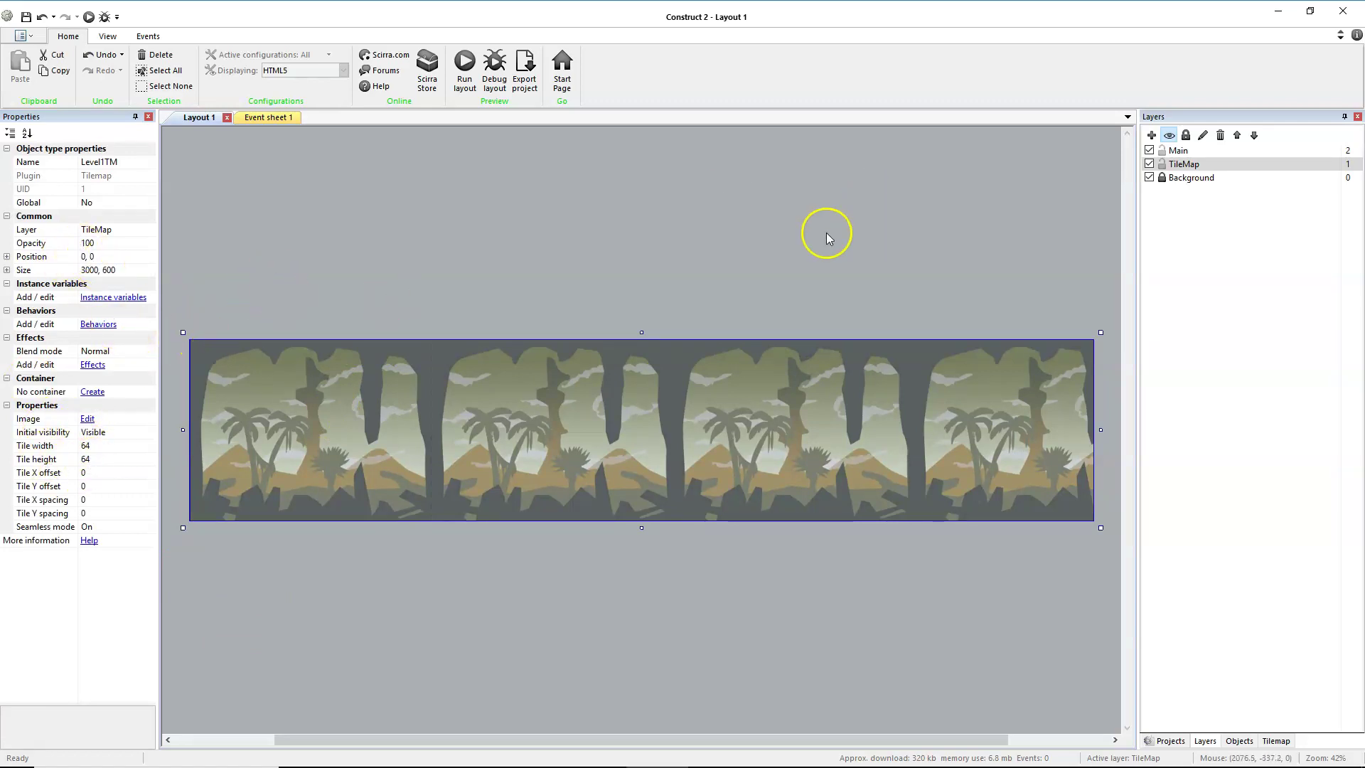
left_click(489, 605)
key("alt")
scroll(288, 527, "up", 2, "ctrl")
left_click_drag(436, 612, 582, 609)
middle_click_drag(581, 608, 535, 618)
middle_click_drag(441, 611, 655, 609)
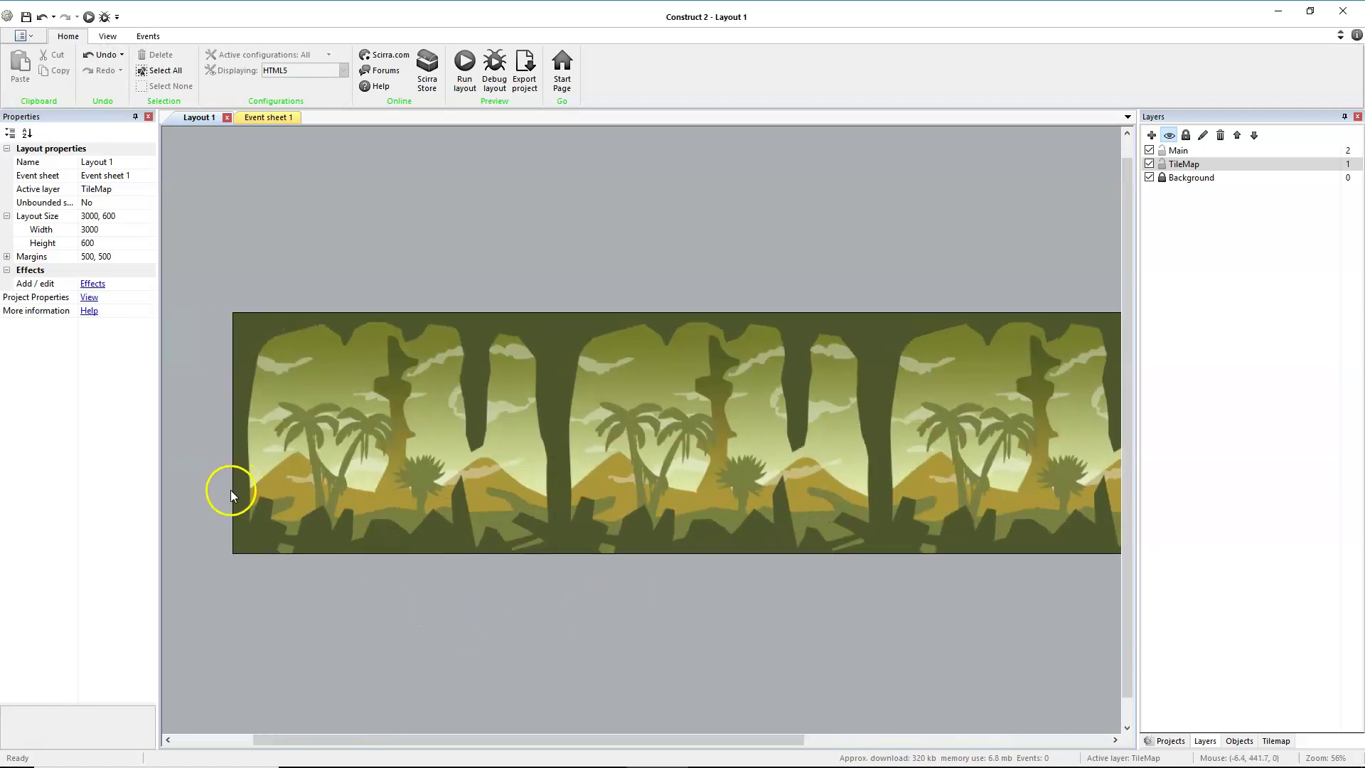
scroll(228, 491, "up", 2, "ctrl")
middle_click_drag(317, 621, 582, 590)
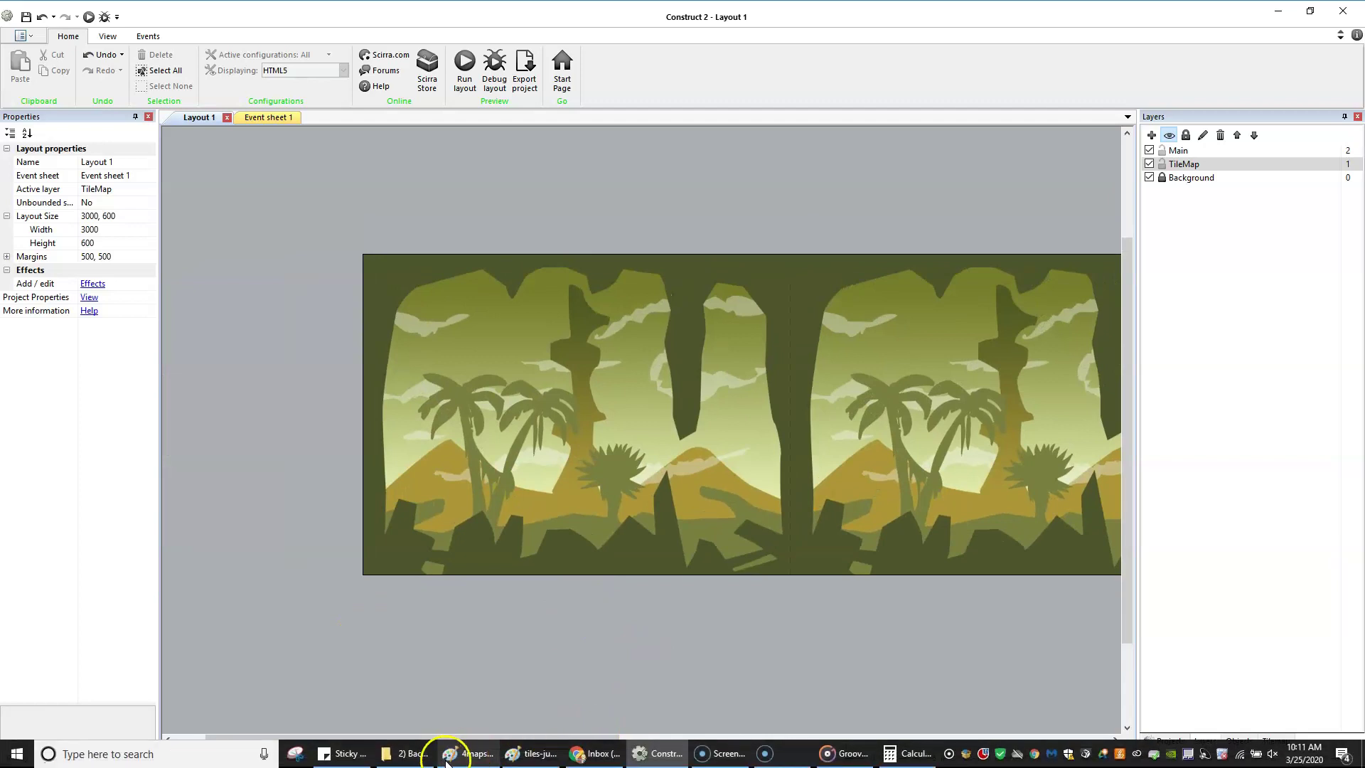
left_click(487, 759)
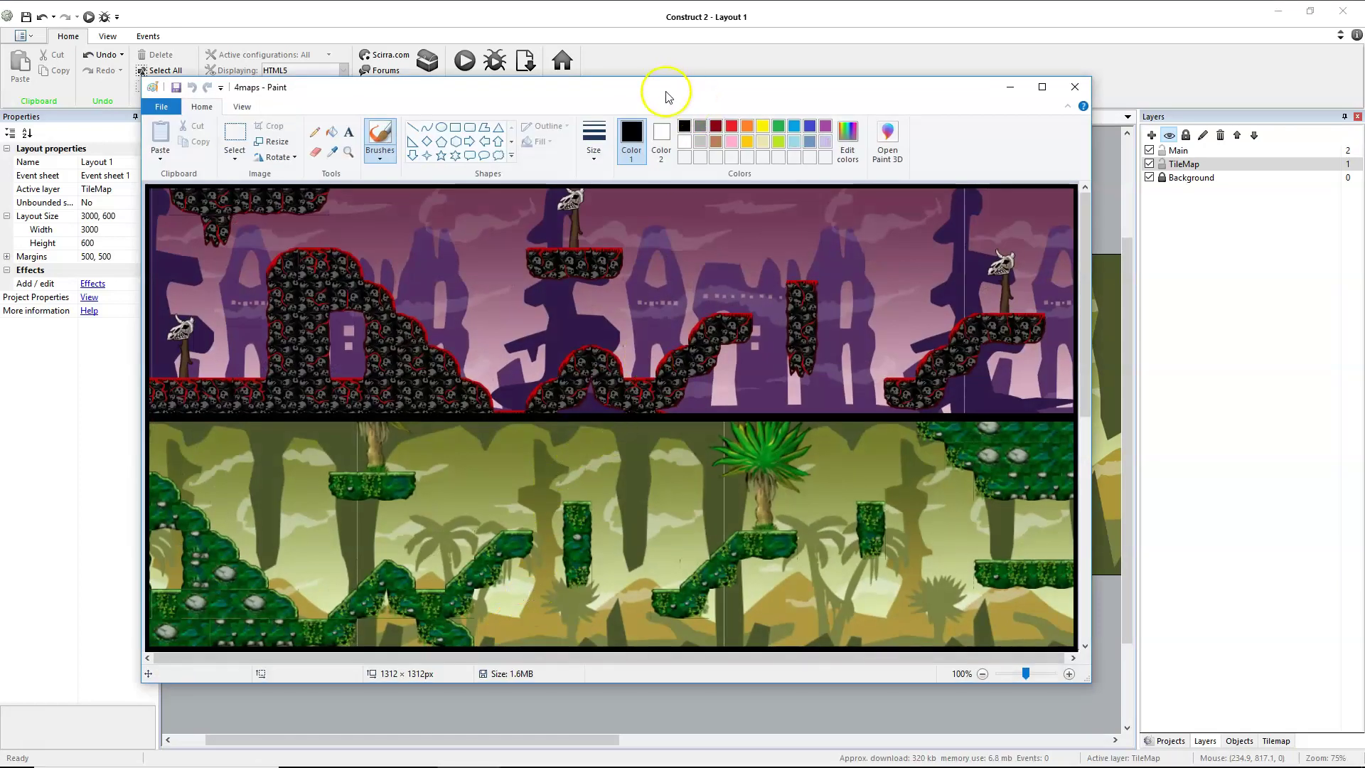
left_click_drag(631, 86, 709, 23)
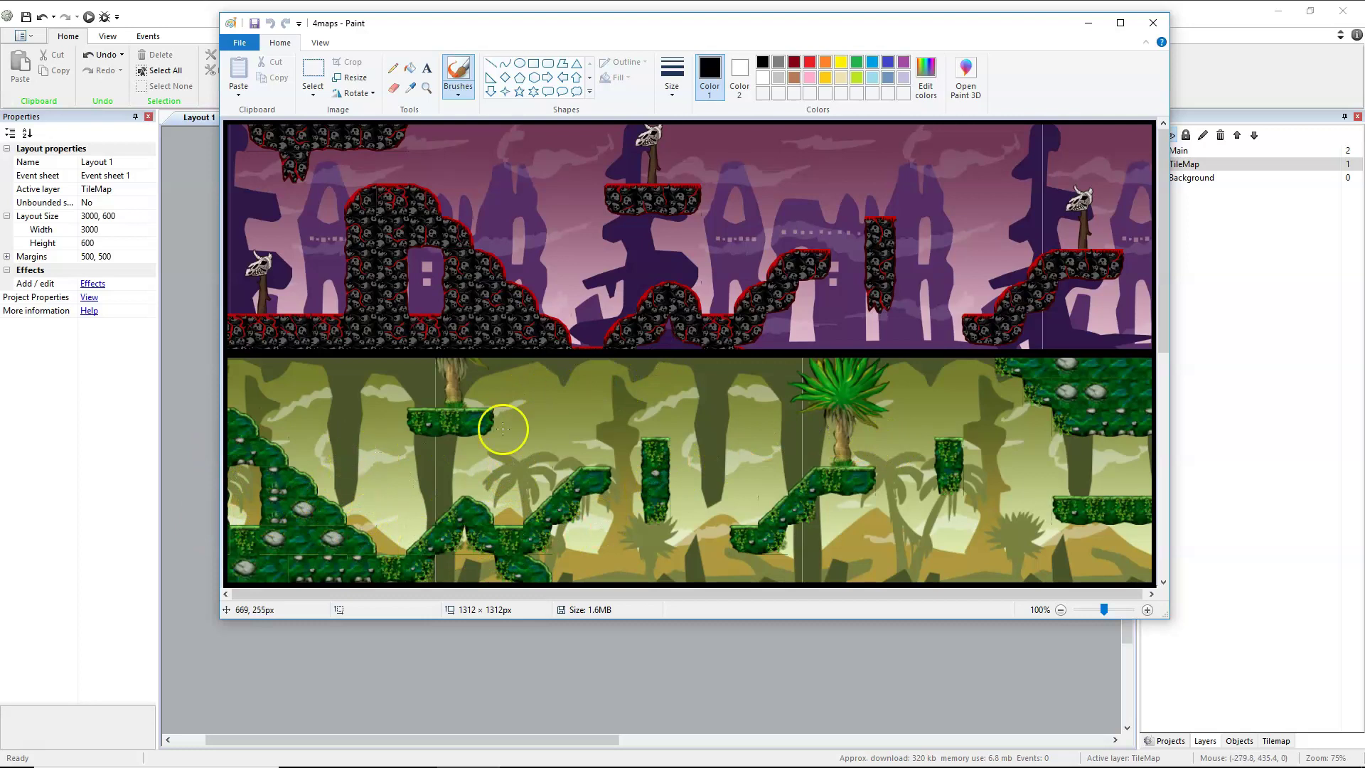
left_click(1088, 23)
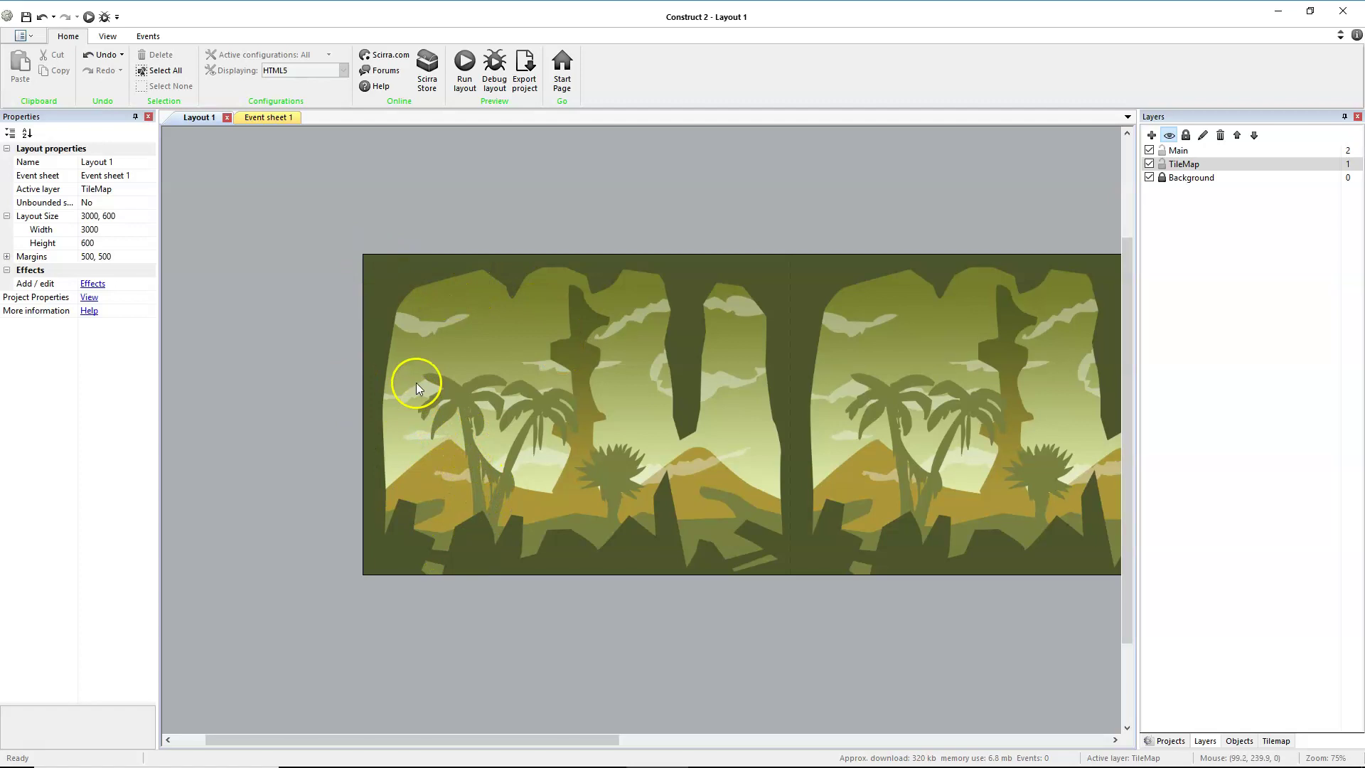
Show the Tilemap bar and dock it beside Properties in a widened left panel
left_click(108, 35)
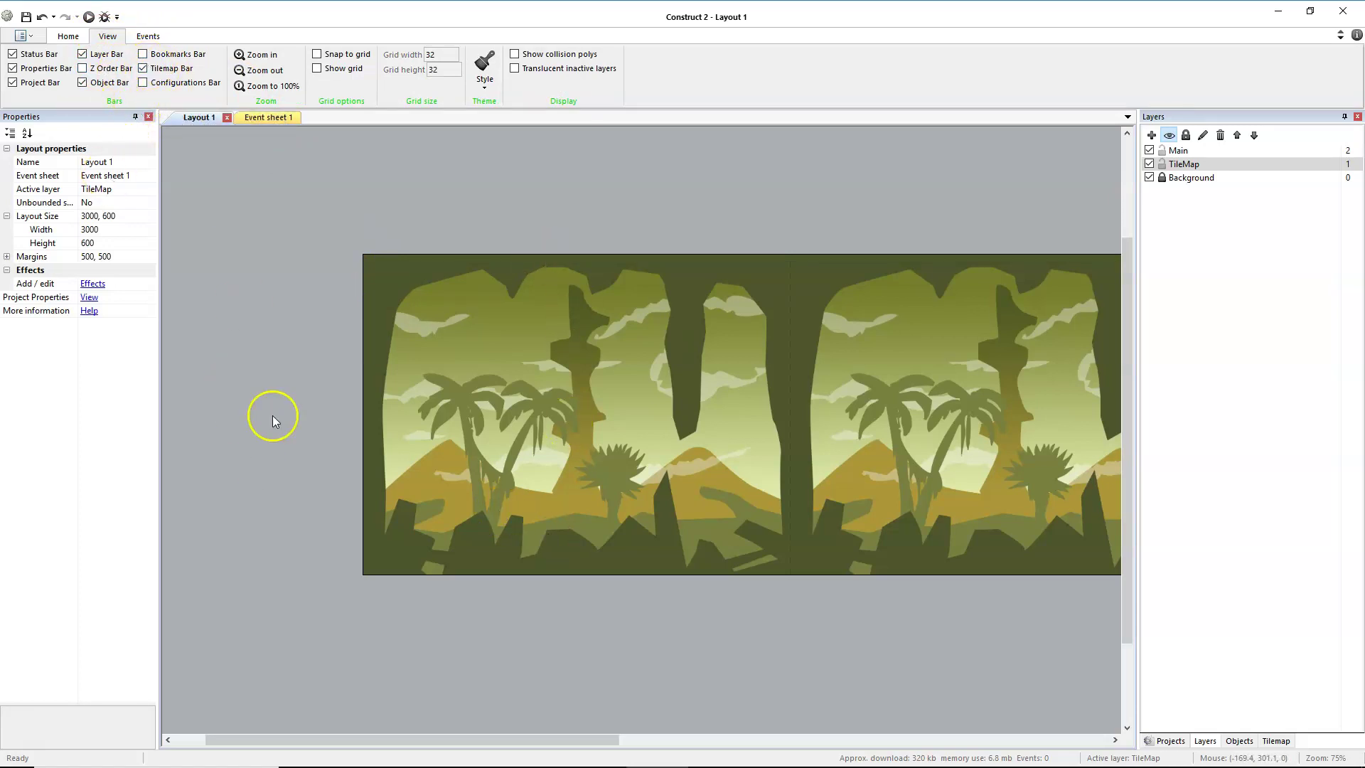
left_click(1276, 741)
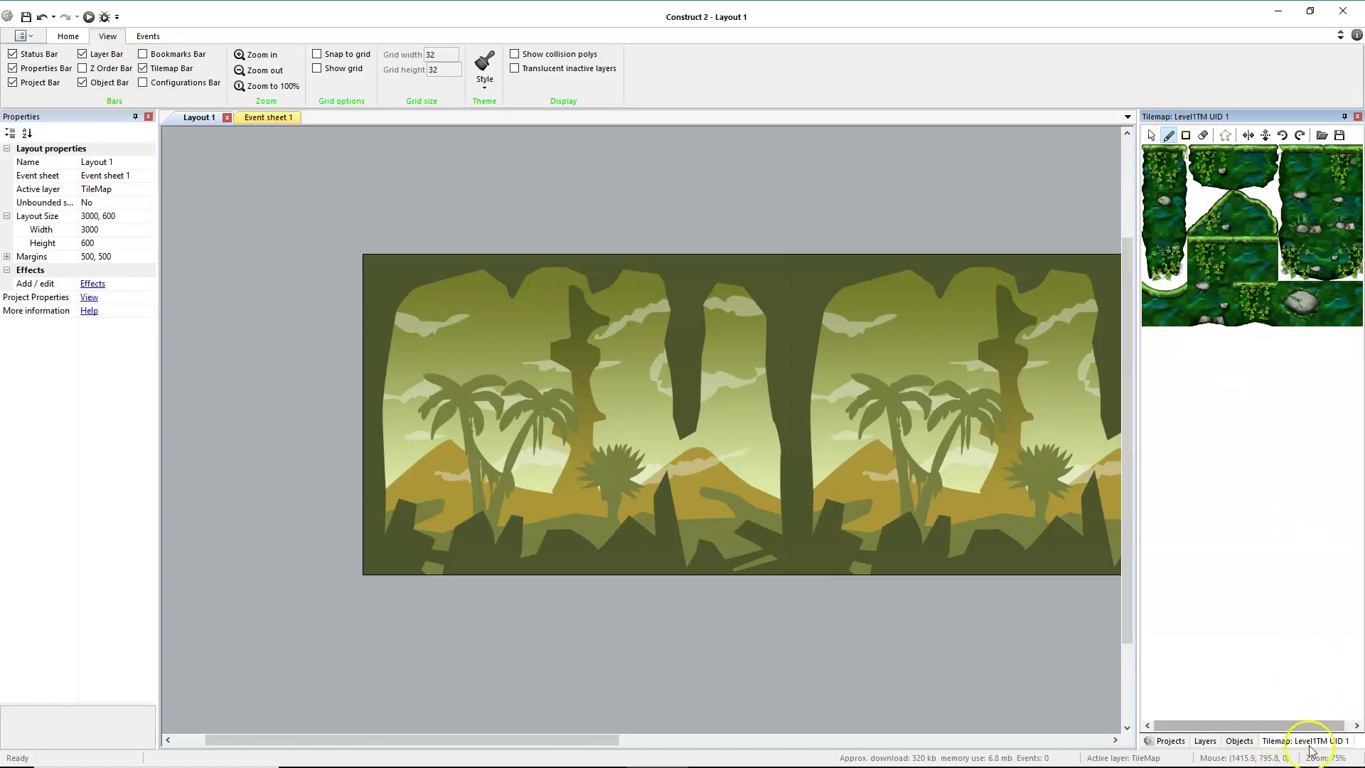
left_click_drag(1301, 743, 82, 431)
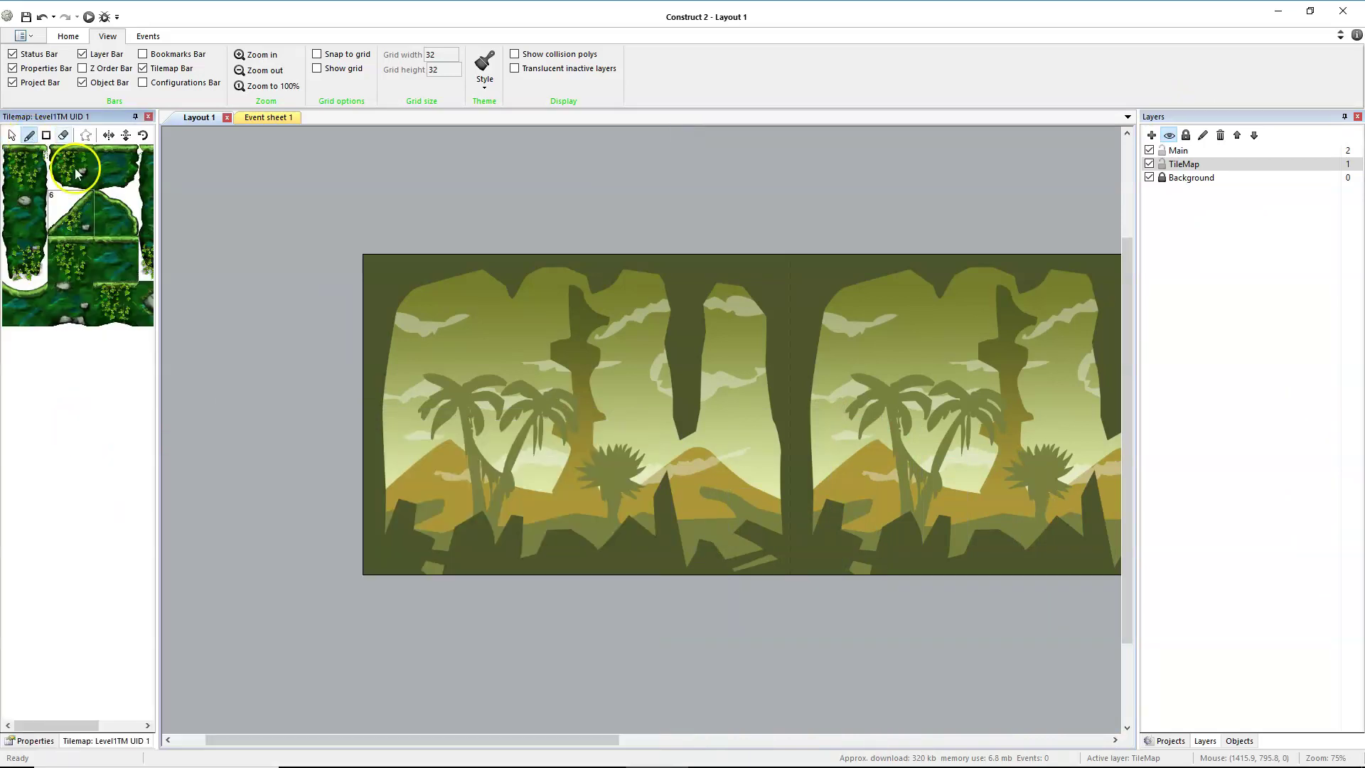
left_click_drag(158, 552, 222, 584)
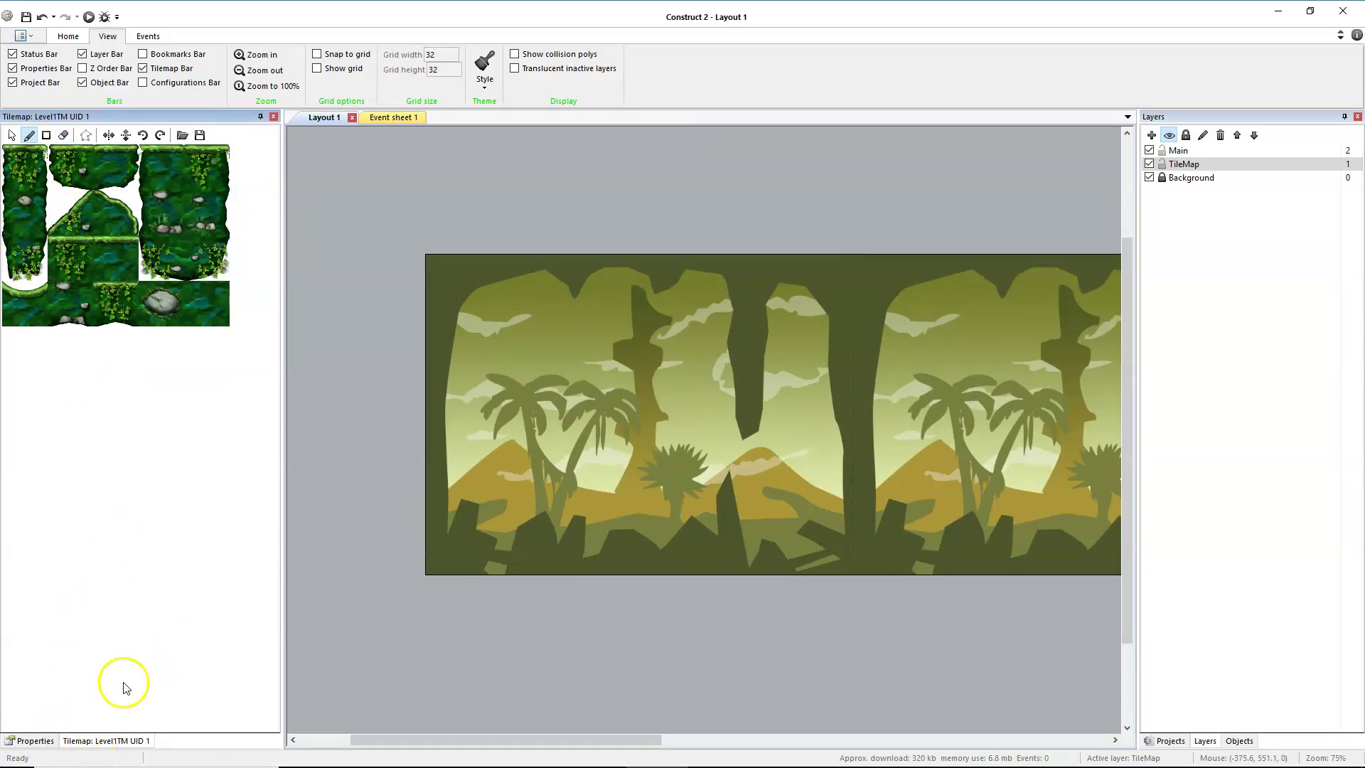
left_click(10, 744)
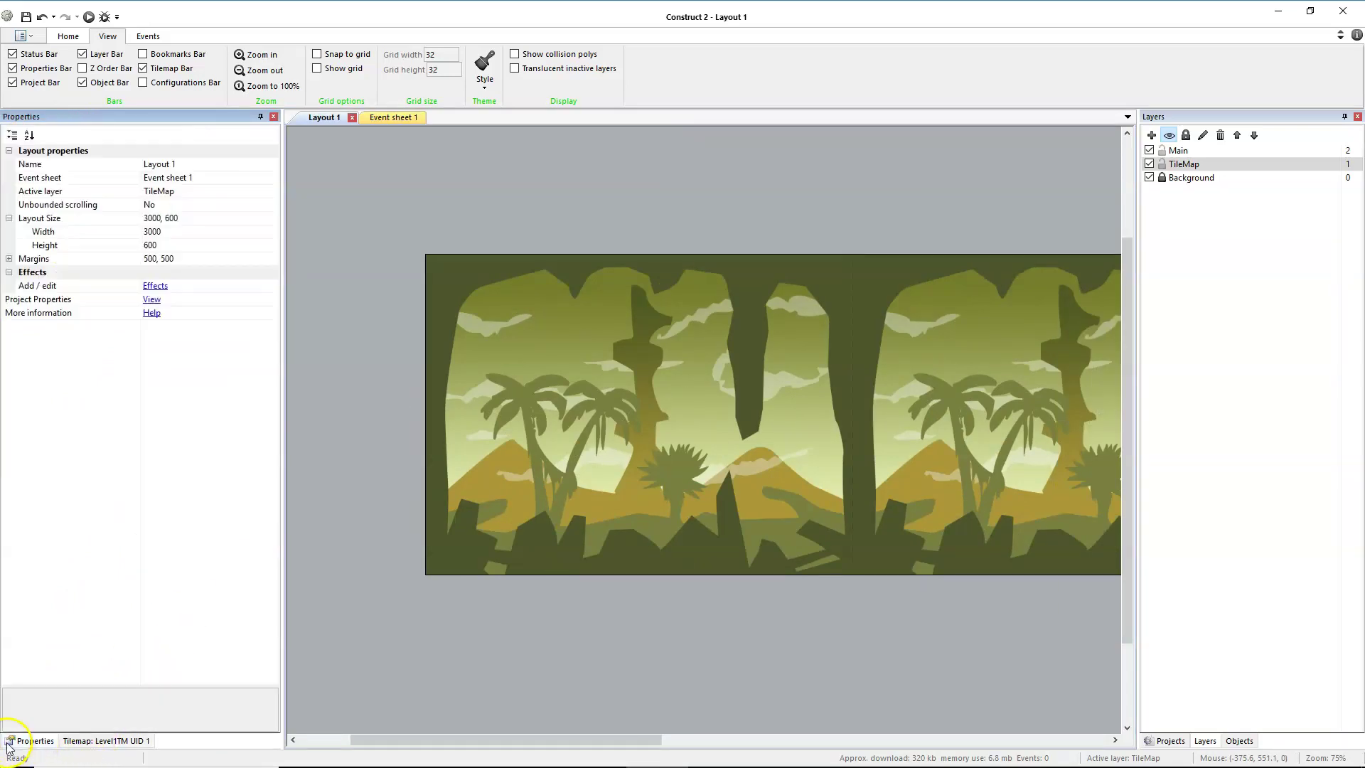
Paint grass-topped tiles at the level's left edge and zoom in on them
left_click(89, 741)
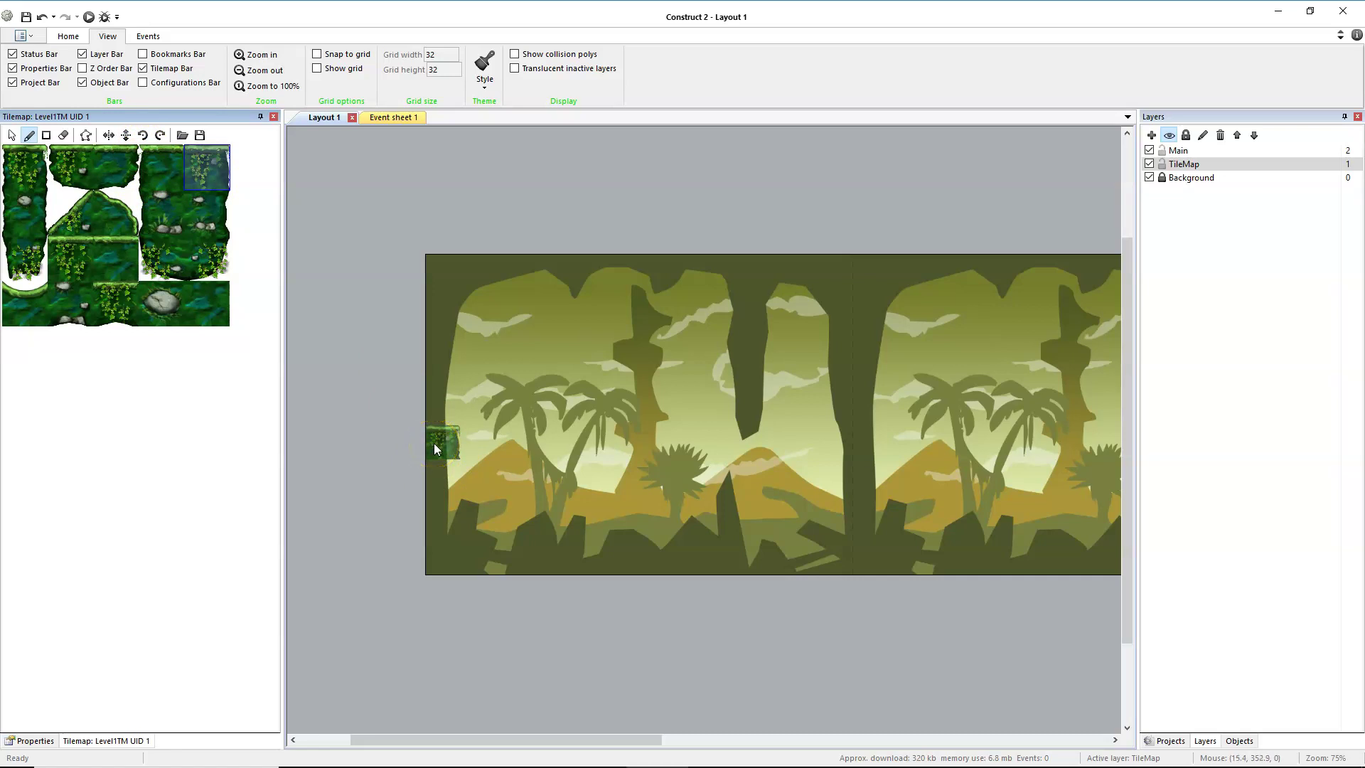
left_click(435, 443)
left_click(506, 490)
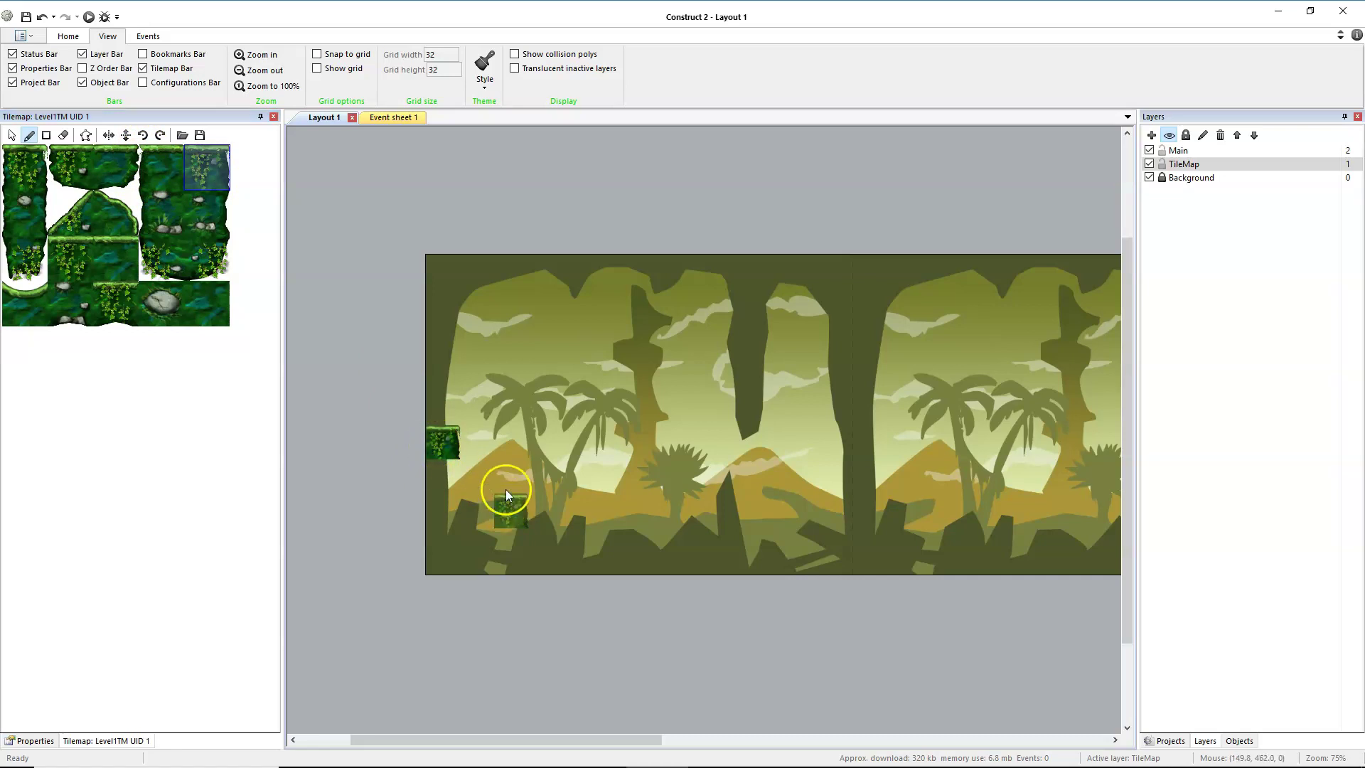
left_click(167, 215)
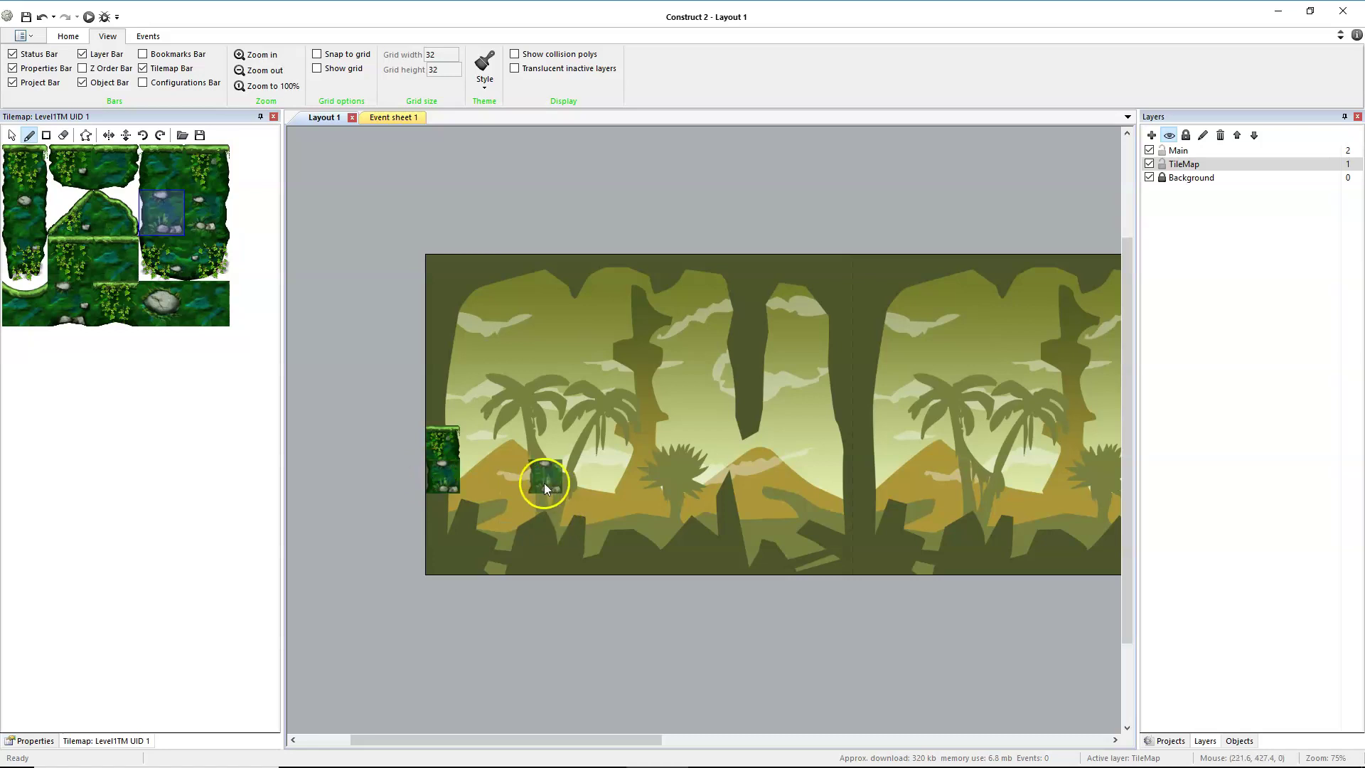
scroll(429, 476, "up", 3, "ctrl")
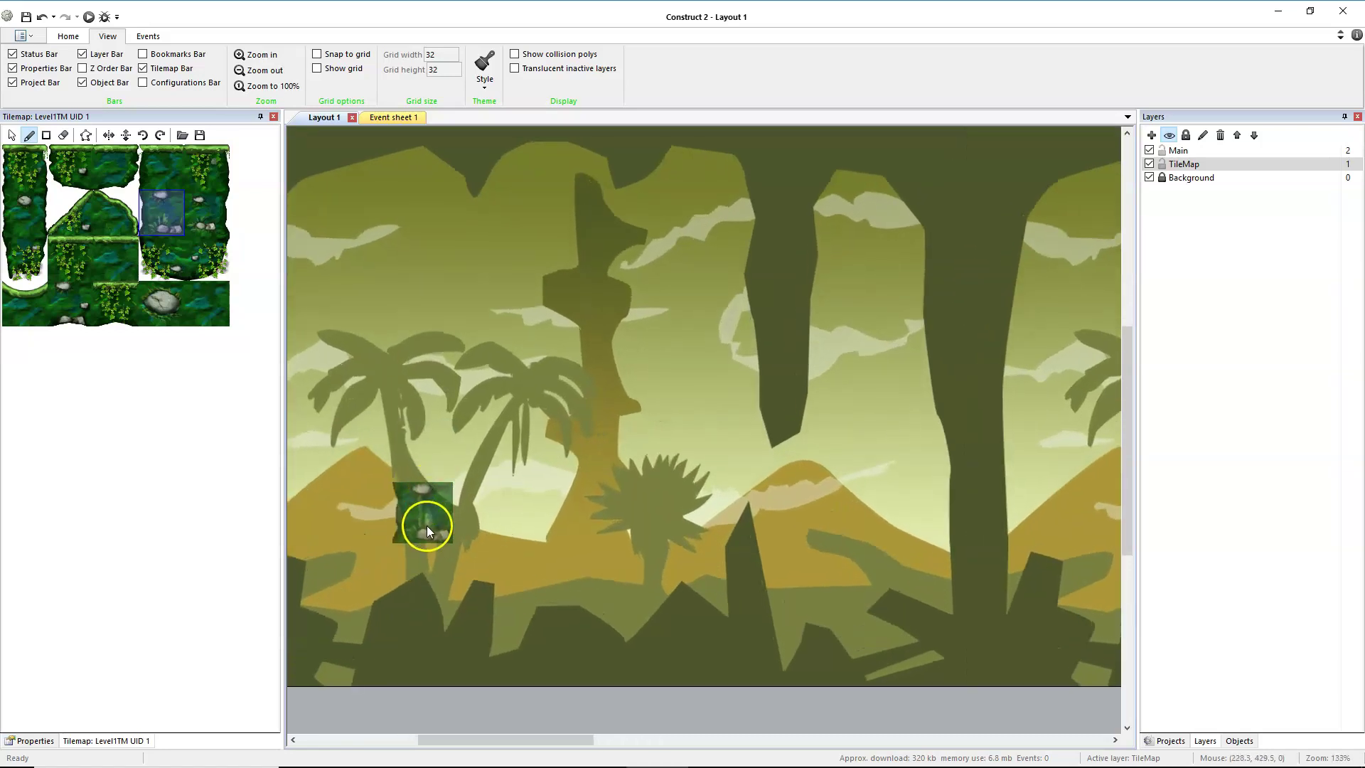
middle_click_drag(427, 526, 752, 464)
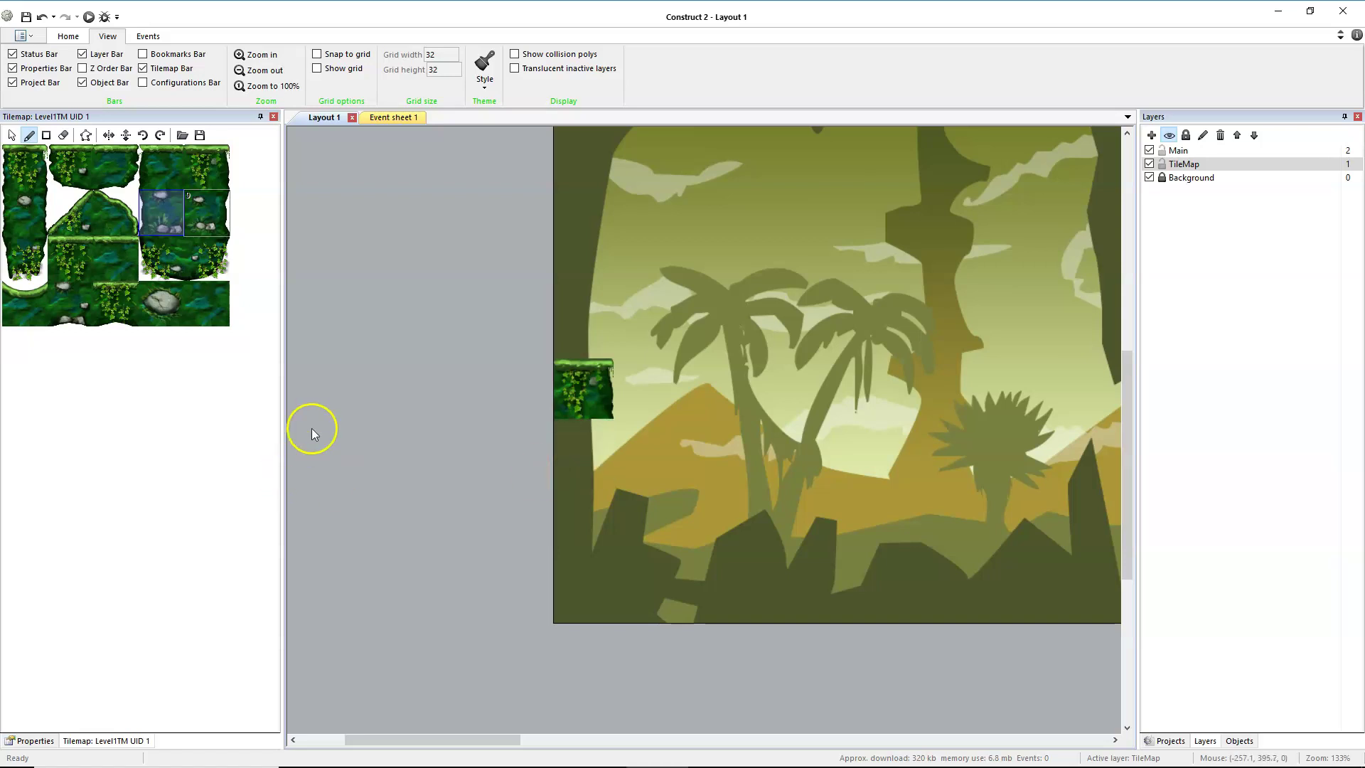
Paint rocky tiles down the column, with water tiles at its bottom
left_click(158, 217)
left_click(187, 213)
left_click(584, 448)
left_click(600, 533)
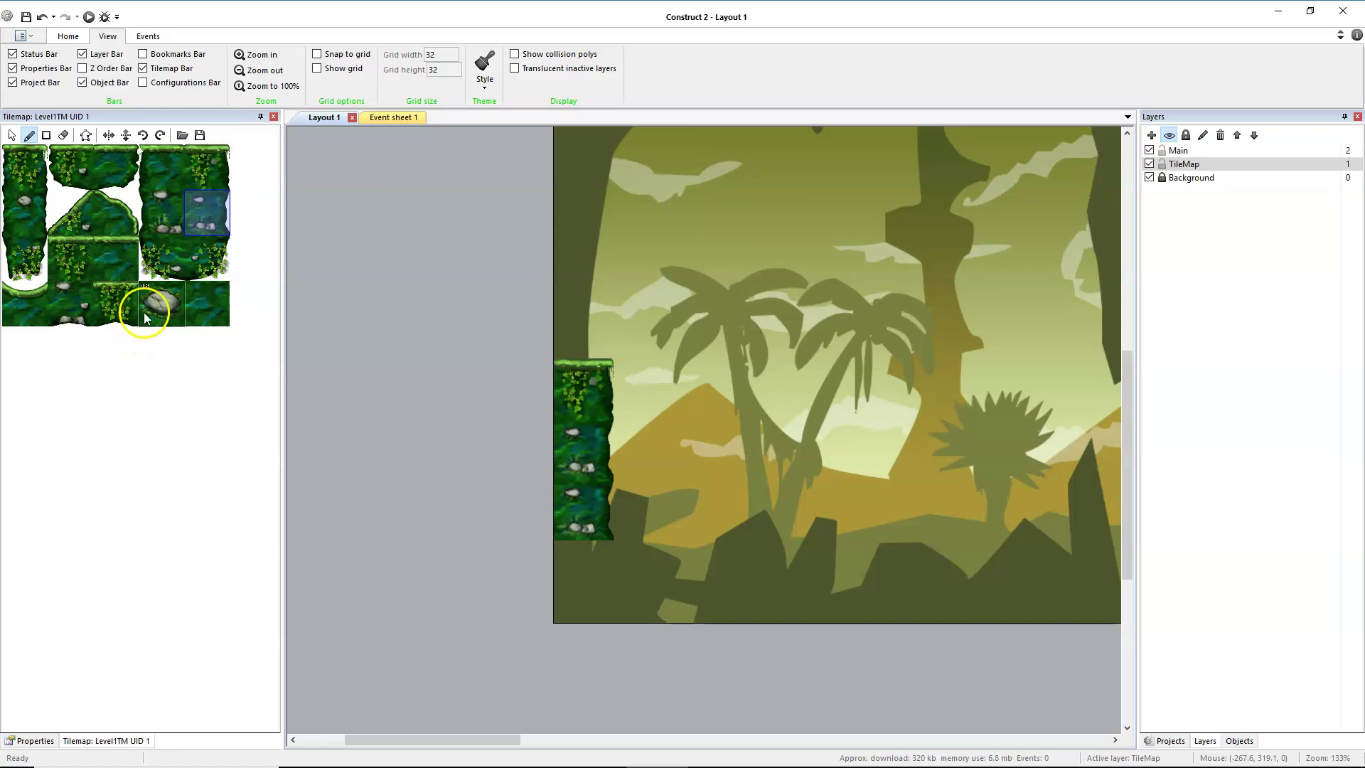
left_click(187, 308)
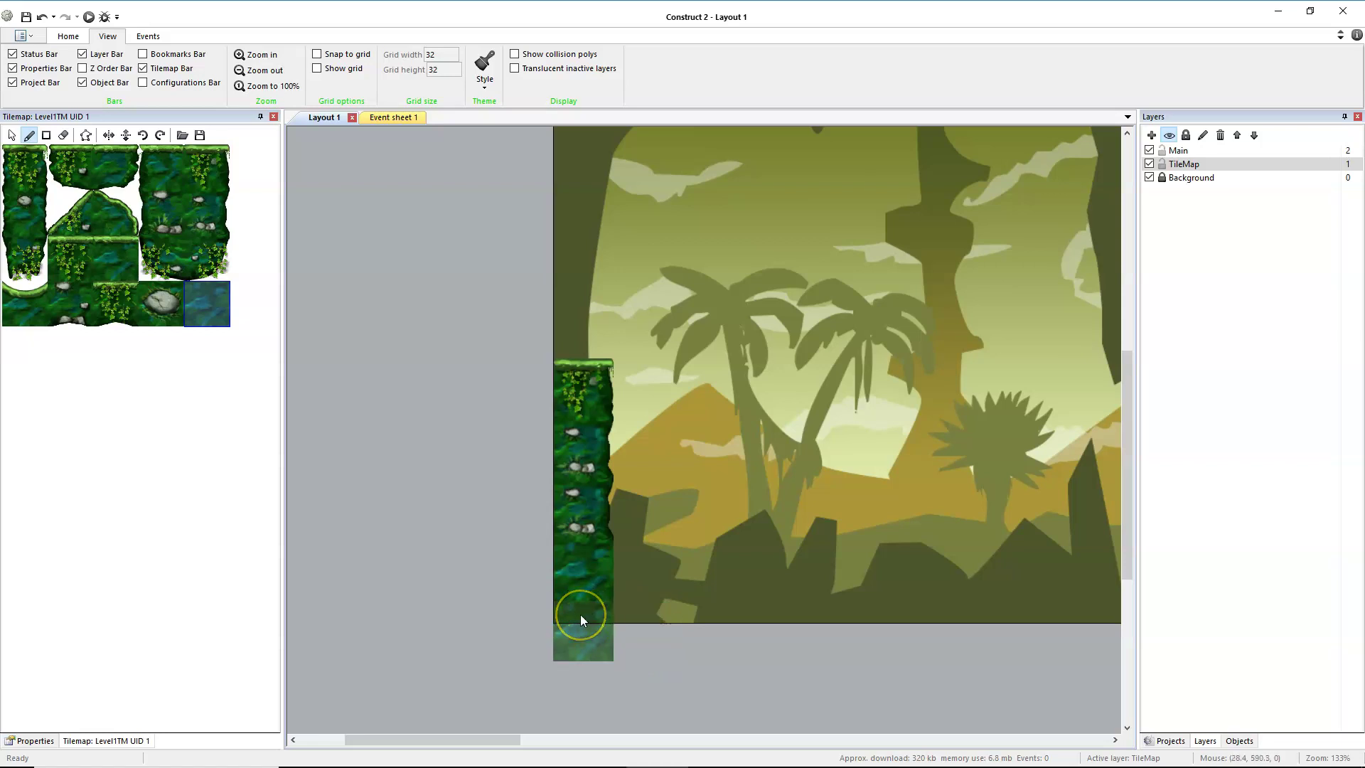
left_click(599, 616)
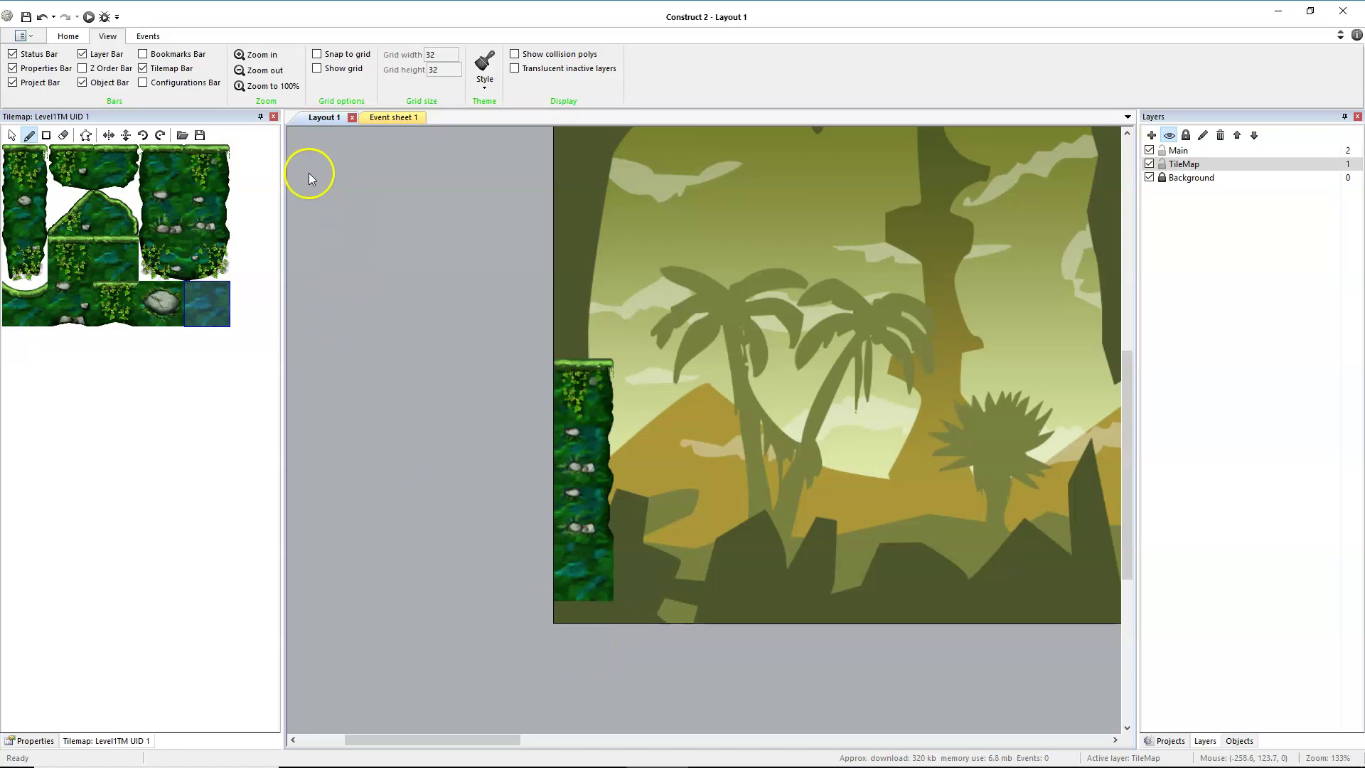
left_click(13, 136)
Set Level1TM's height to 664, making the tilemap 3000 × 664
left_click(646, 345)
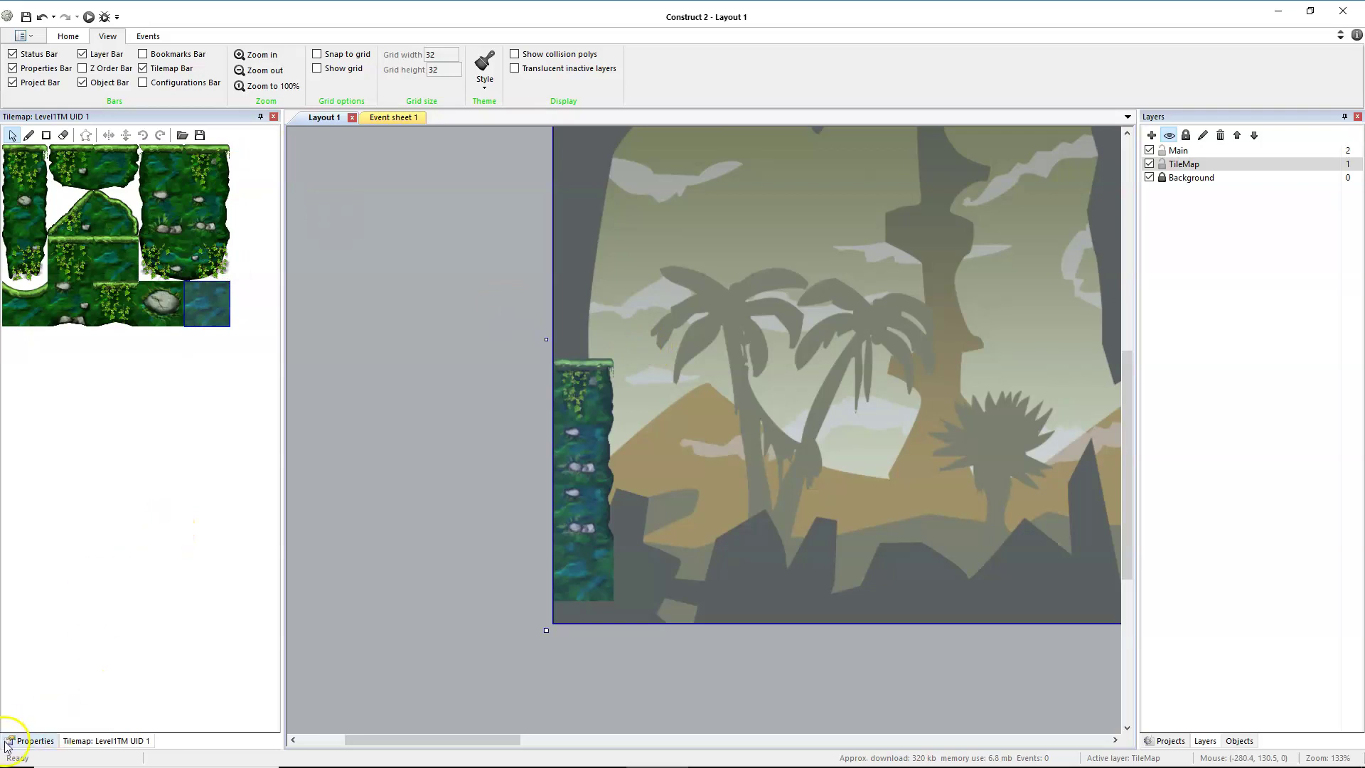
left_click(32, 741)
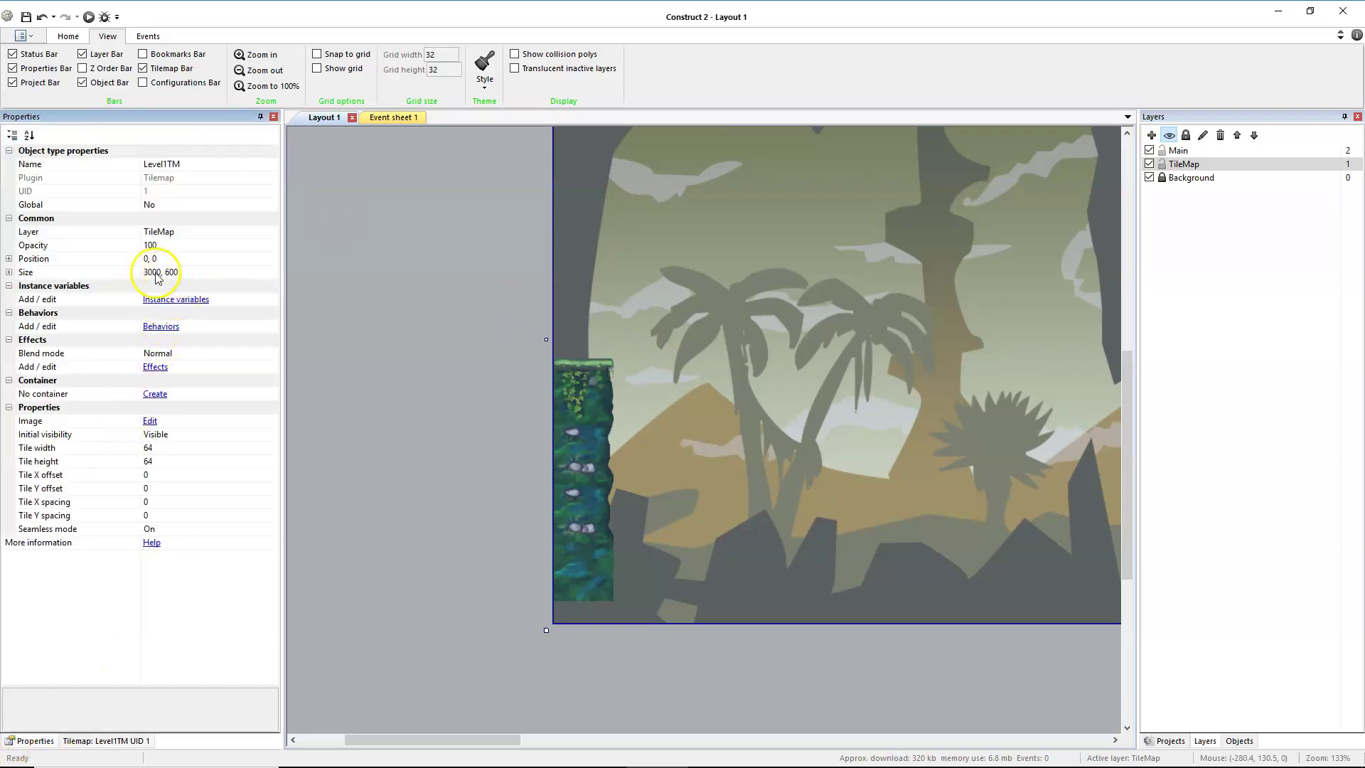
left_click(8, 272)
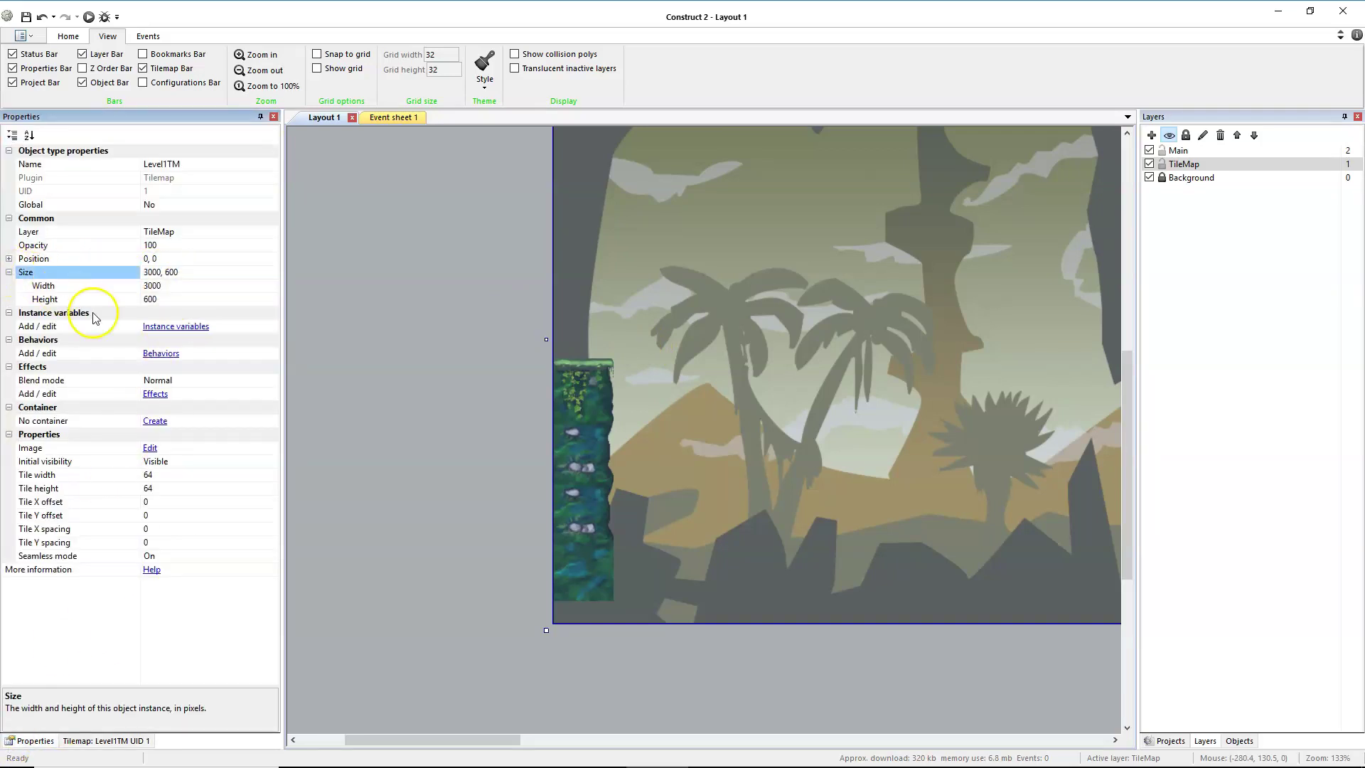
left_click(149, 299)
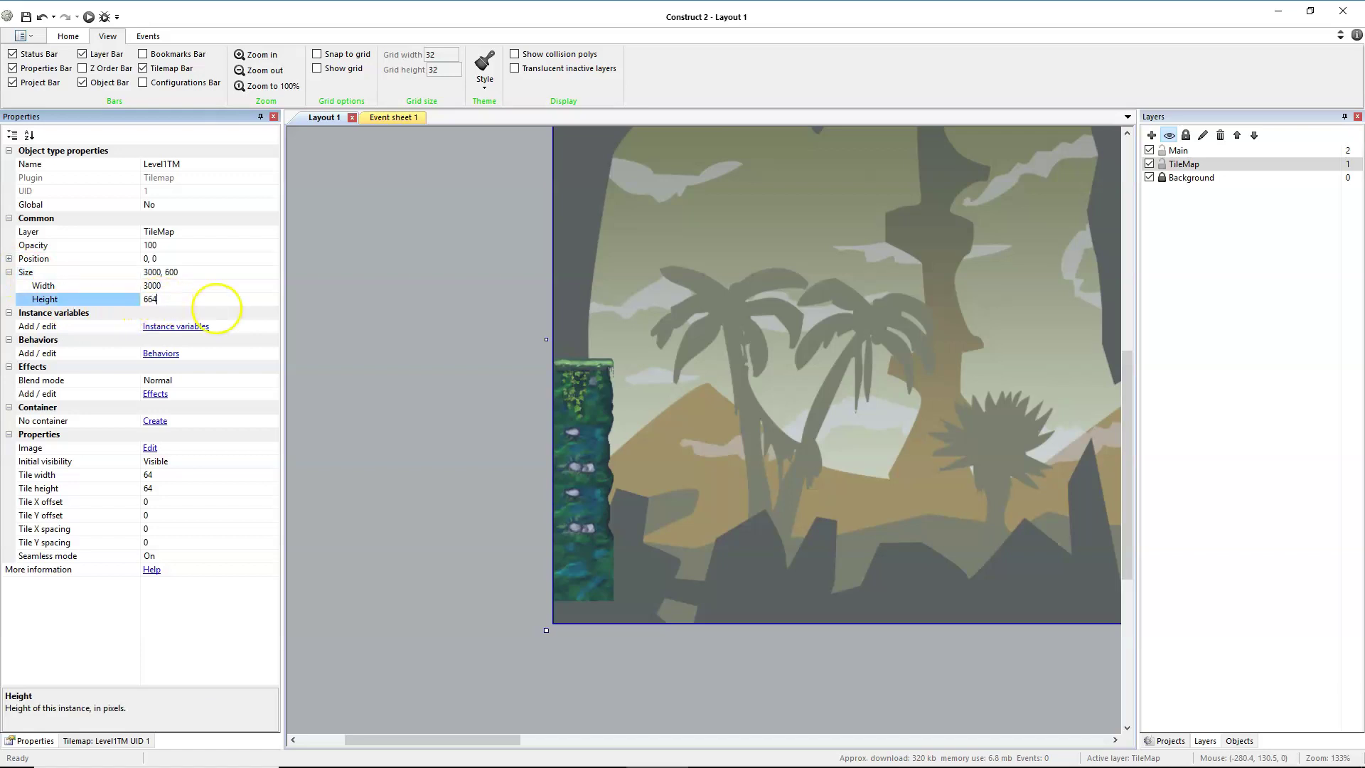
key("Return")
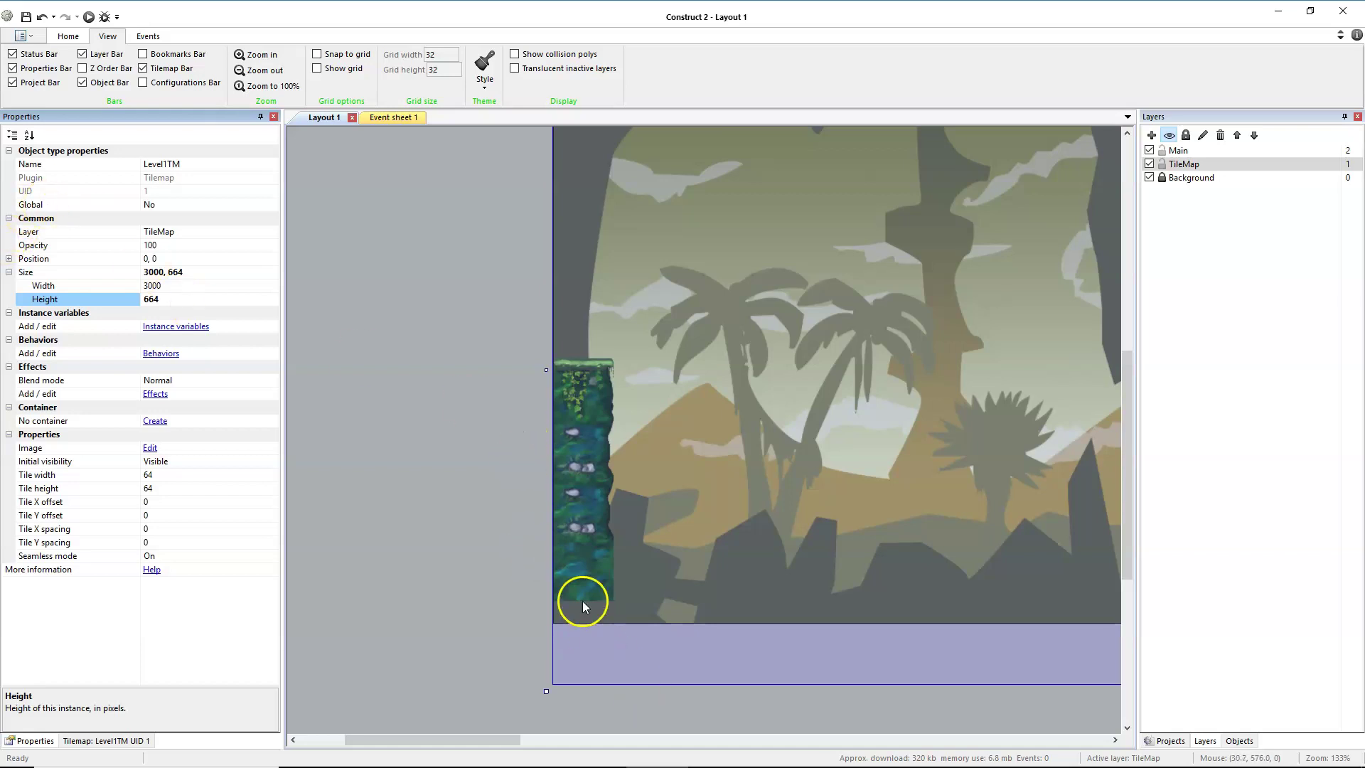
left_click(433, 371)
left_click(570, 341)
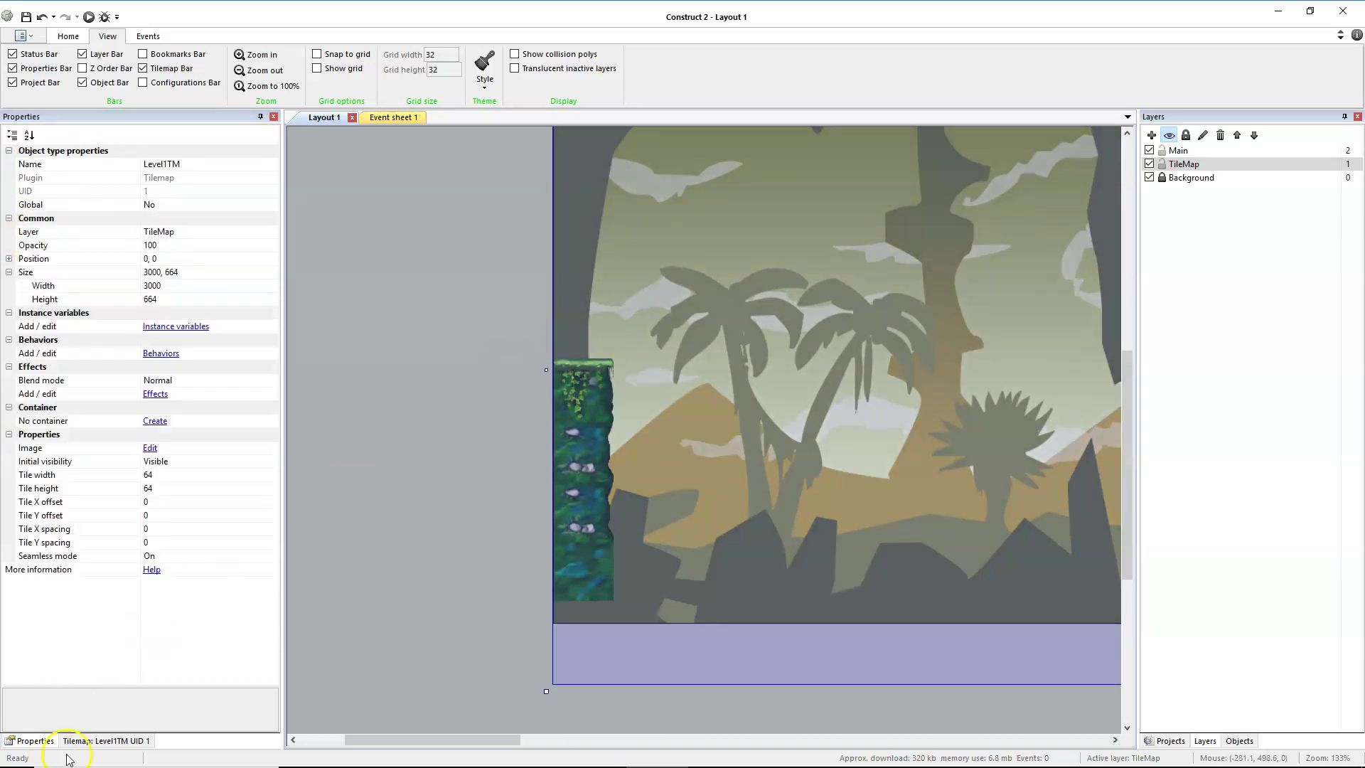
Paint a grass-topped ground row right from the left column, capped with an end tile
left_click(110, 741)
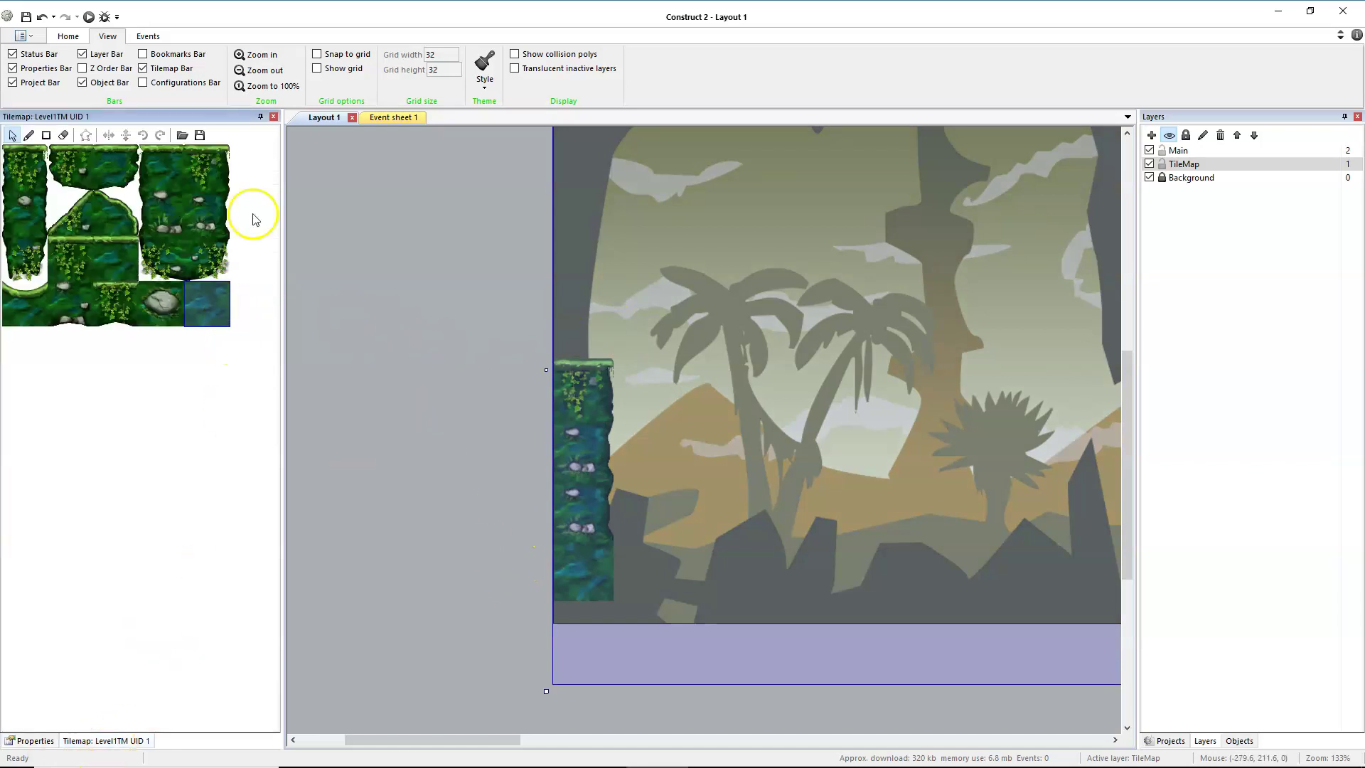
left_click(203, 304)
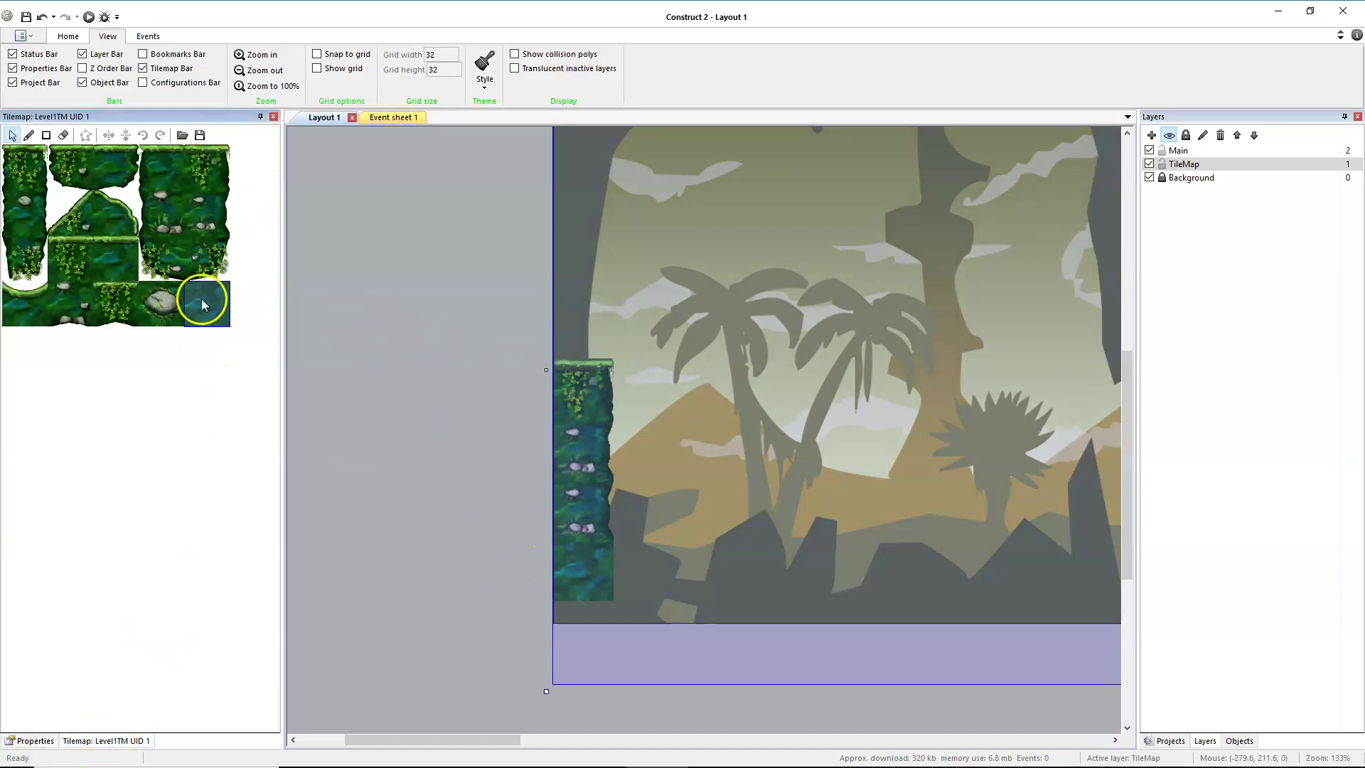
left_click(29, 135)
left_click(604, 611)
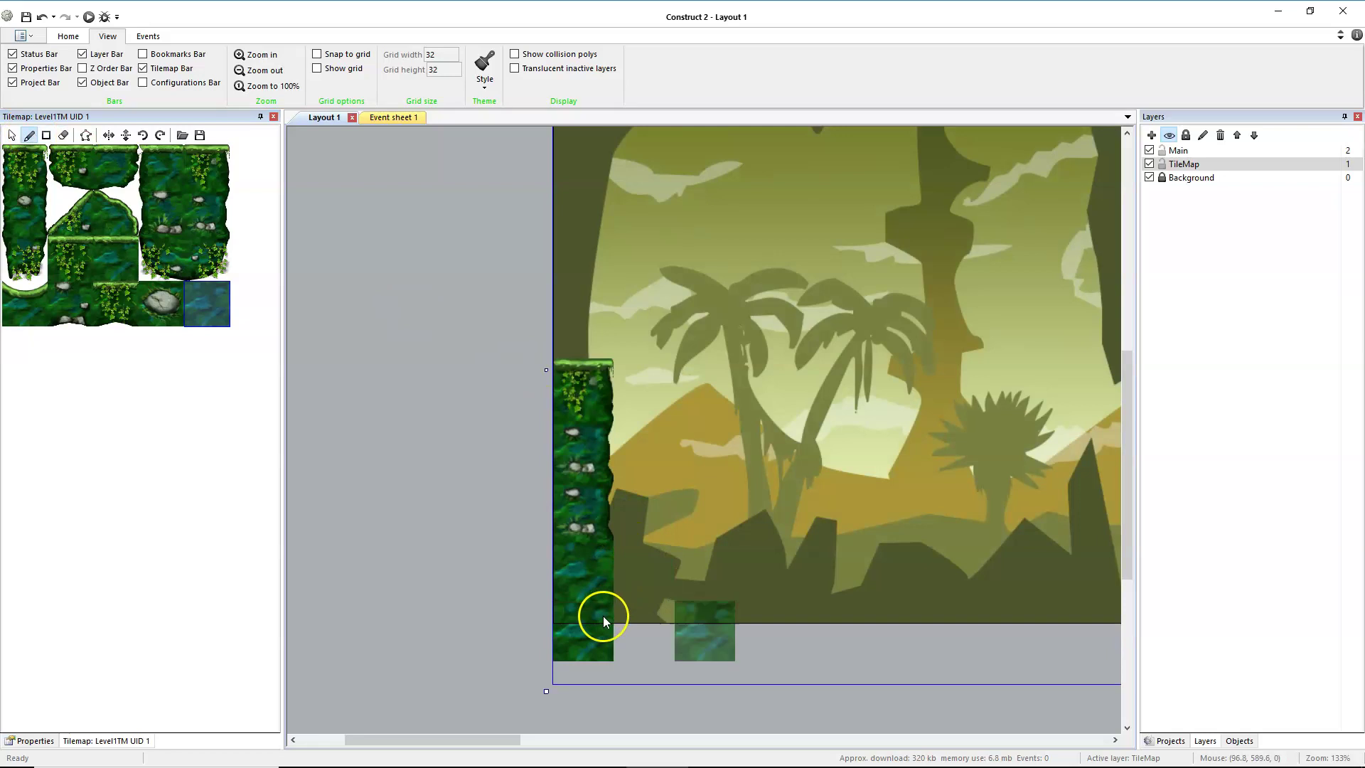
left_click(61, 257)
mouse_move(697, 574)
left_mouse_down()
mouse_move(646, 590)
mouse_move(732, 577)
mouse_move(1077, 580)
left_mouse_up()
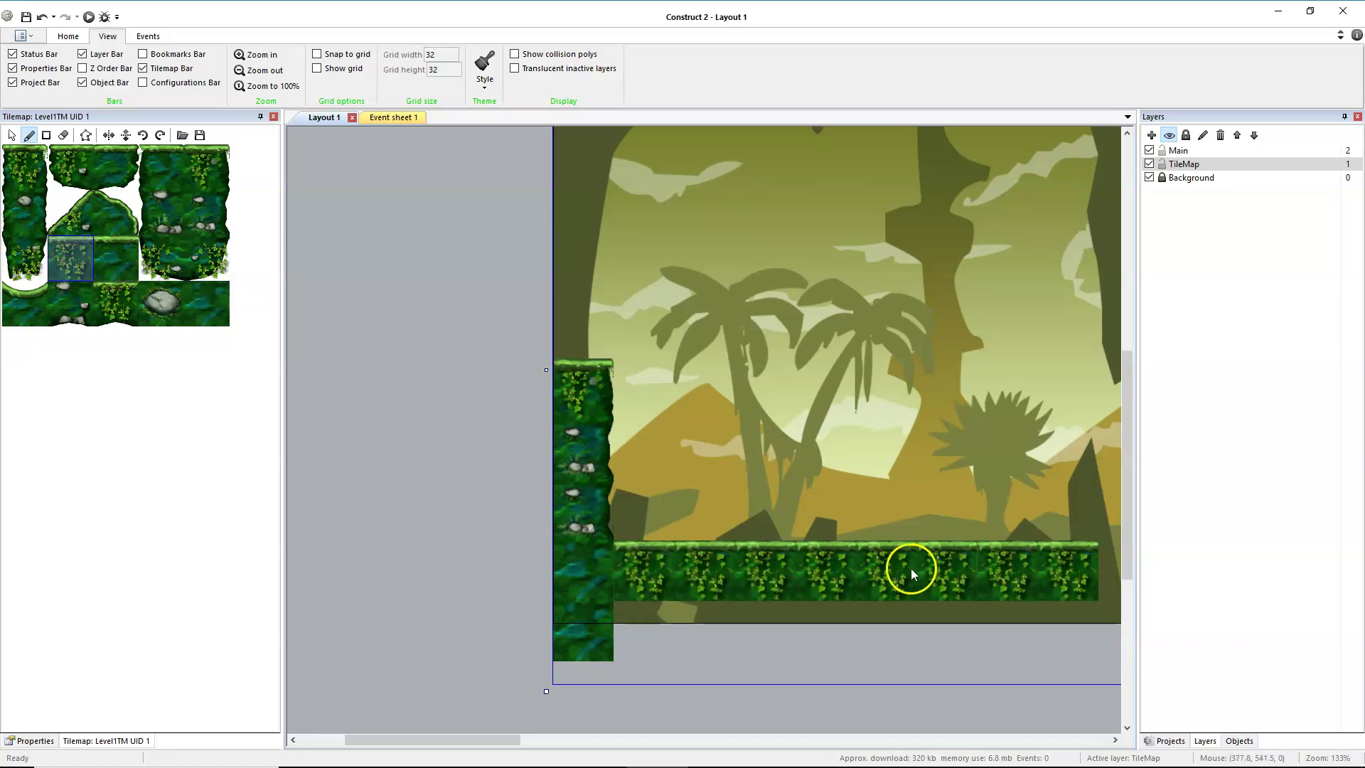
mouse_move(911, 569)
right_mouse_down()
mouse_move(1061, 565)
mouse_move(817, 563)
right_mouse_up()
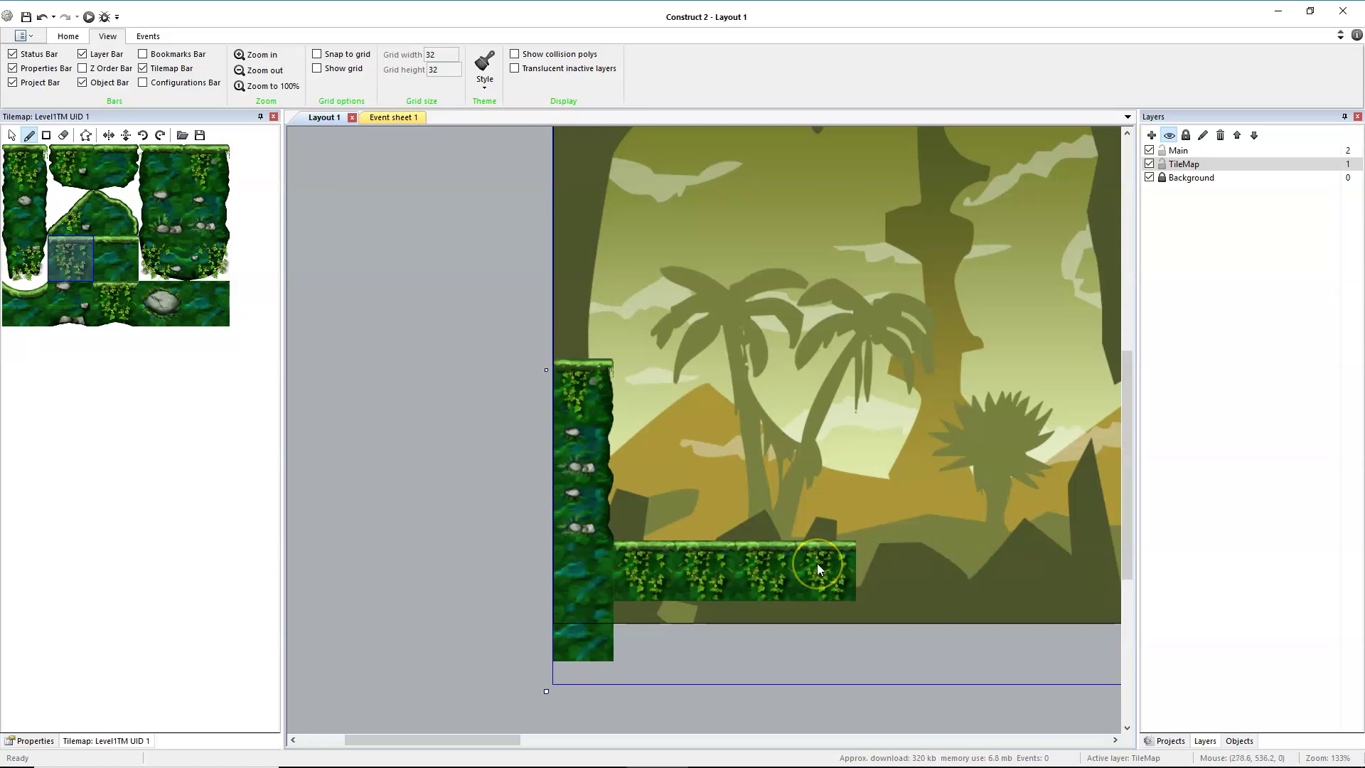
left_click(214, 169)
left_click(881, 570)
Fill the lower row with water and blue ground tiles, dotted with stone tiles
left_click(118, 261)
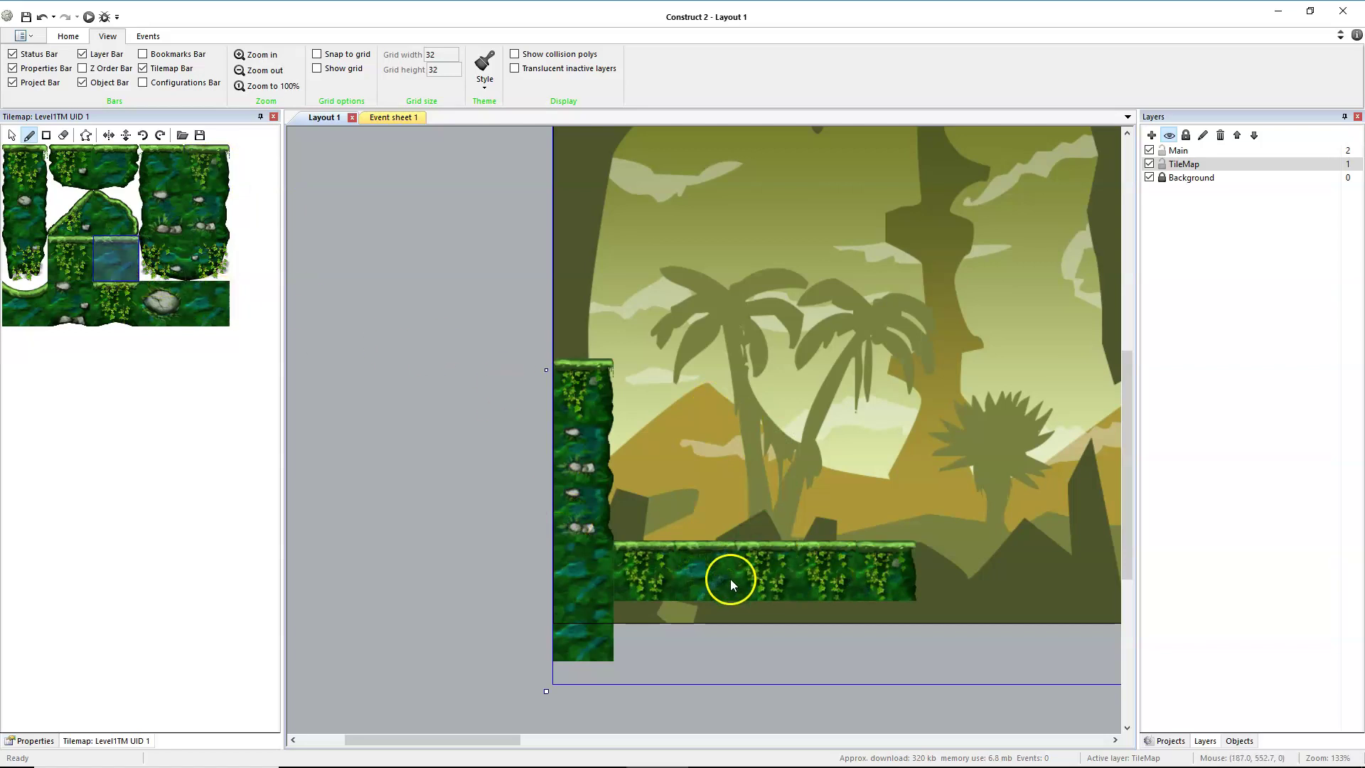
left_click_drag(731, 584, 785, 578)
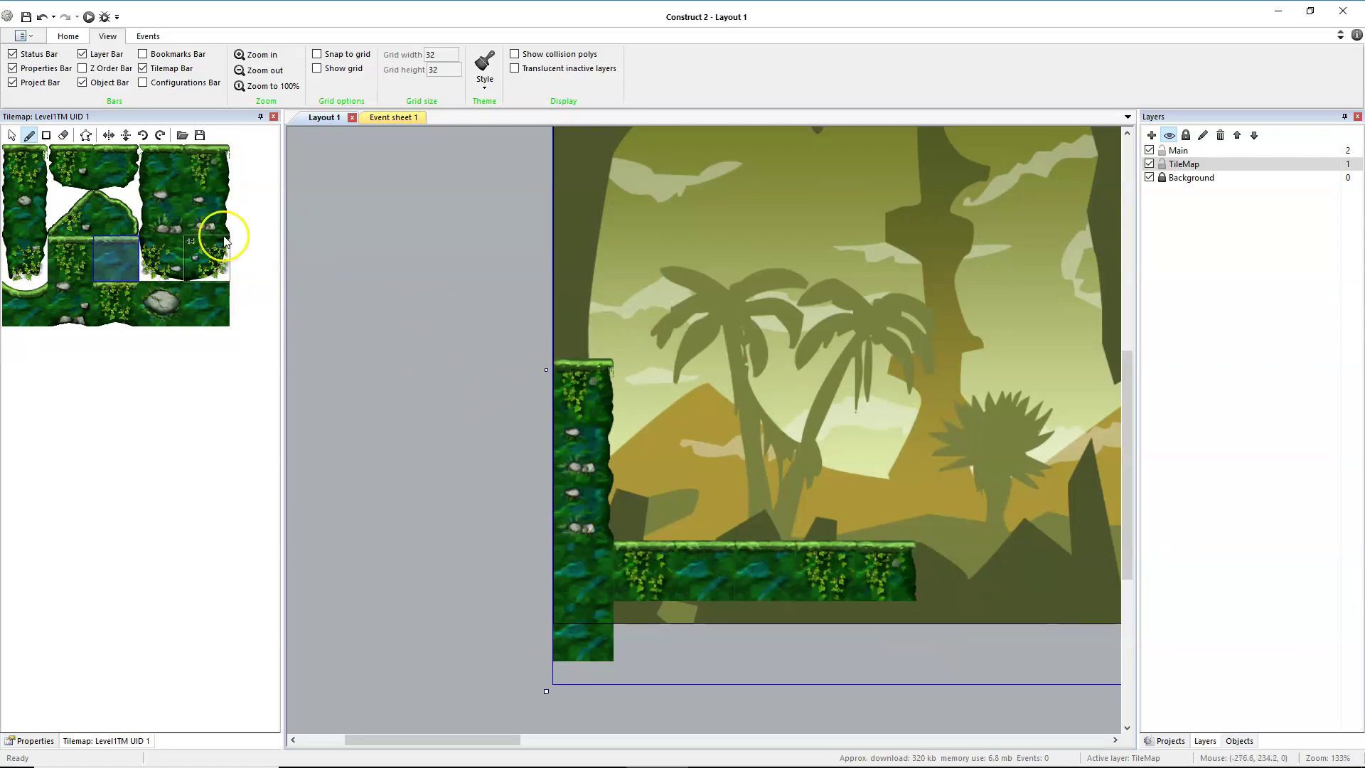
left_click(203, 218)
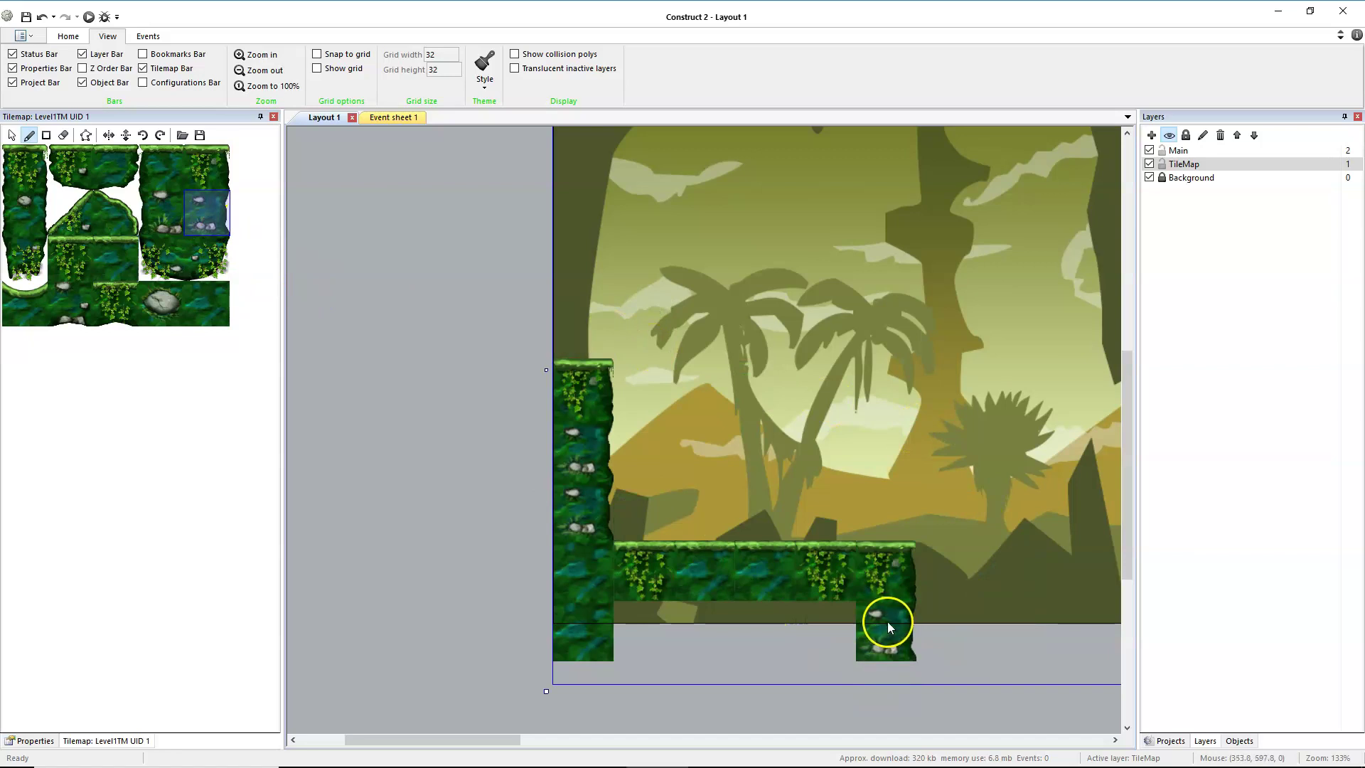
left_click(207, 305)
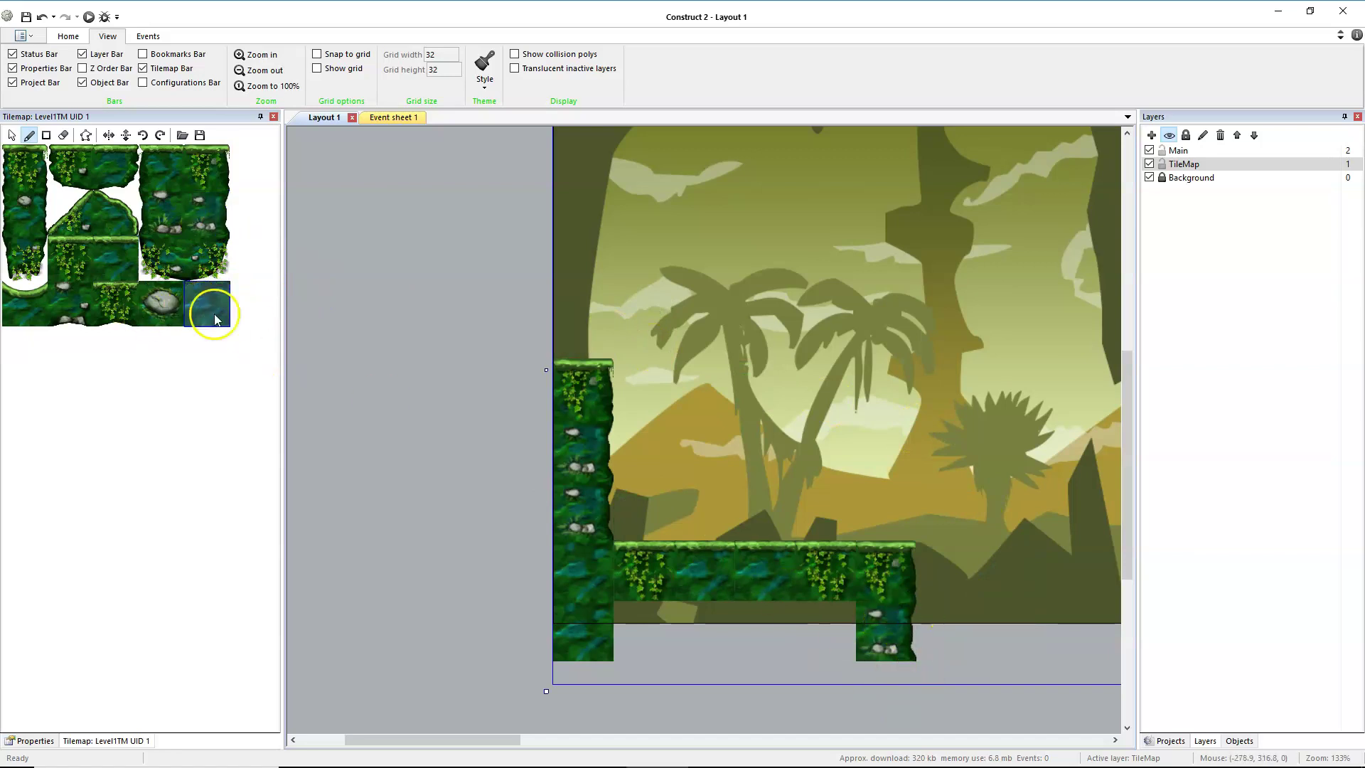
left_click_drag(702, 620, 813, 620)
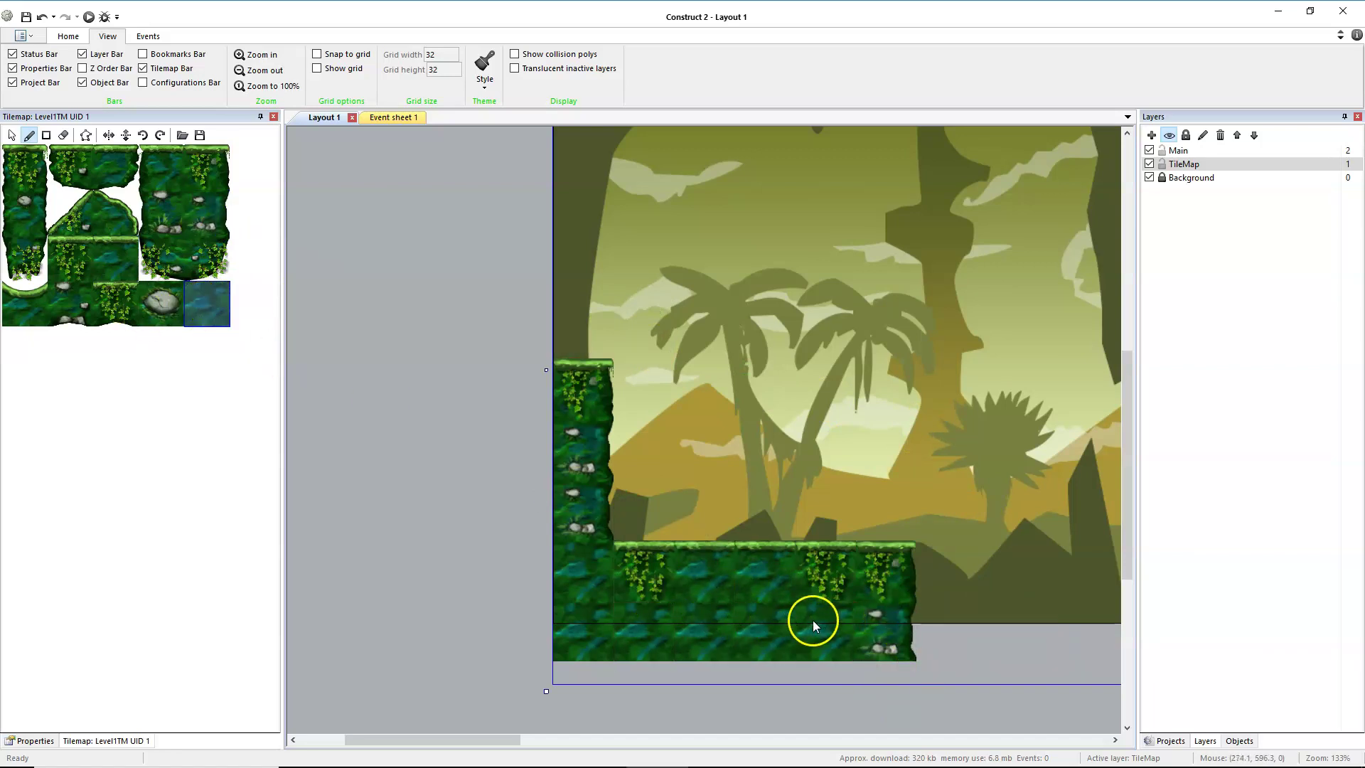
left_click(160, 307)
left_click(586, 583)
left_click(712, 624)
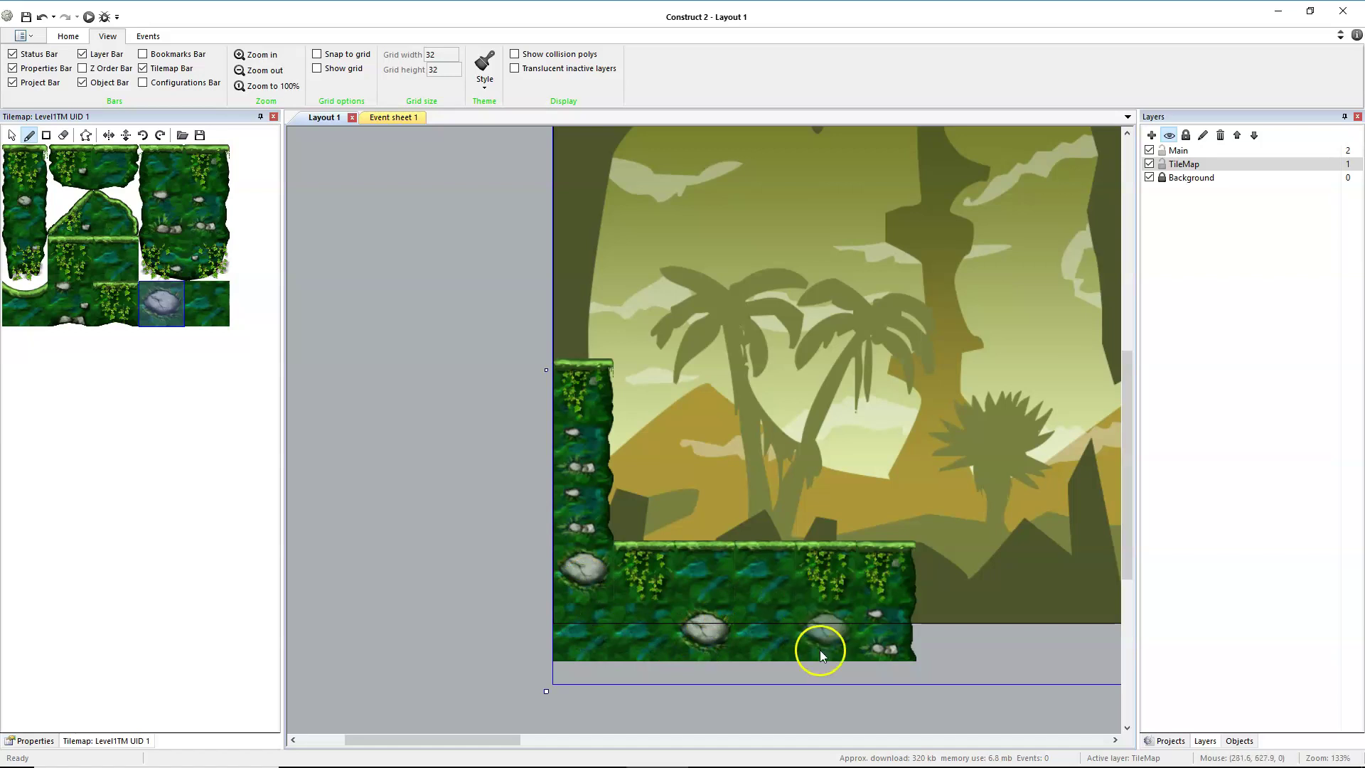
left_click(819, 647)
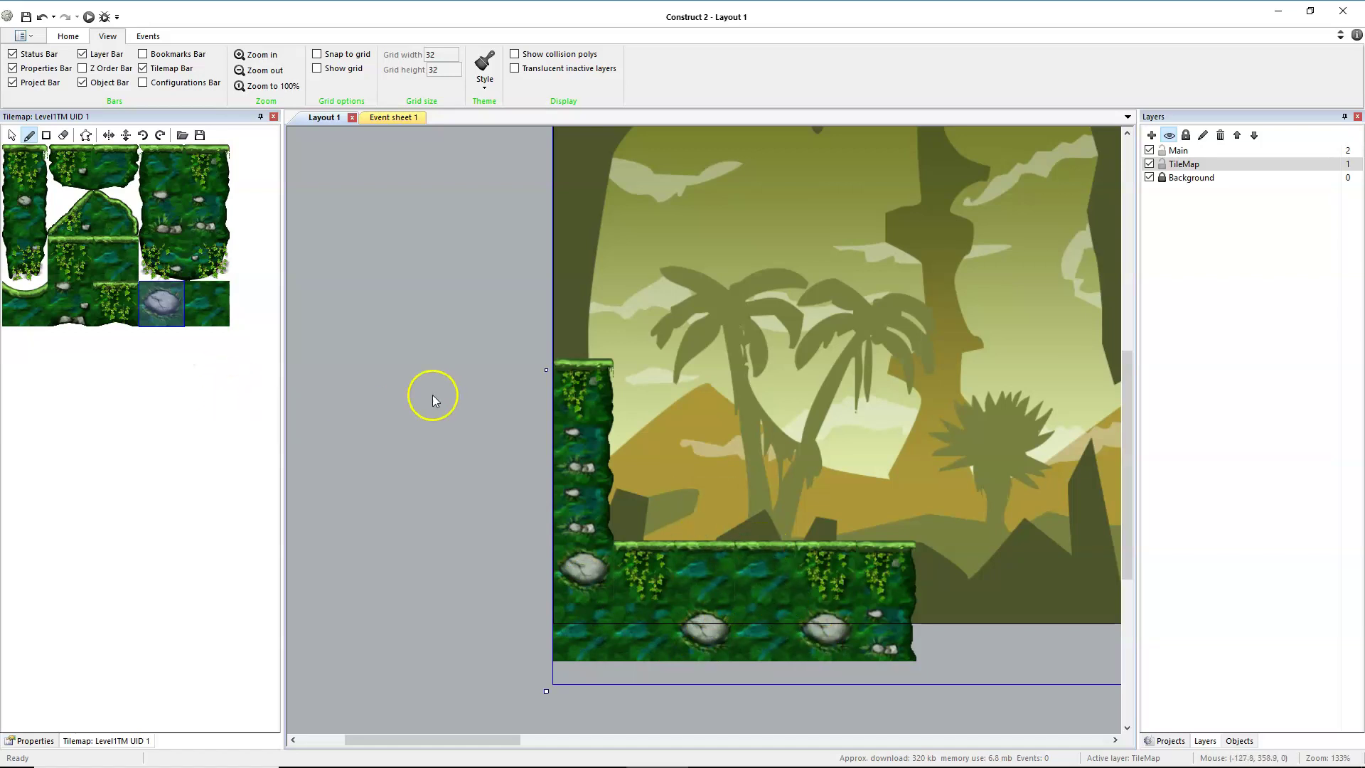
middle_click_drag(706, 549, 426, 524)
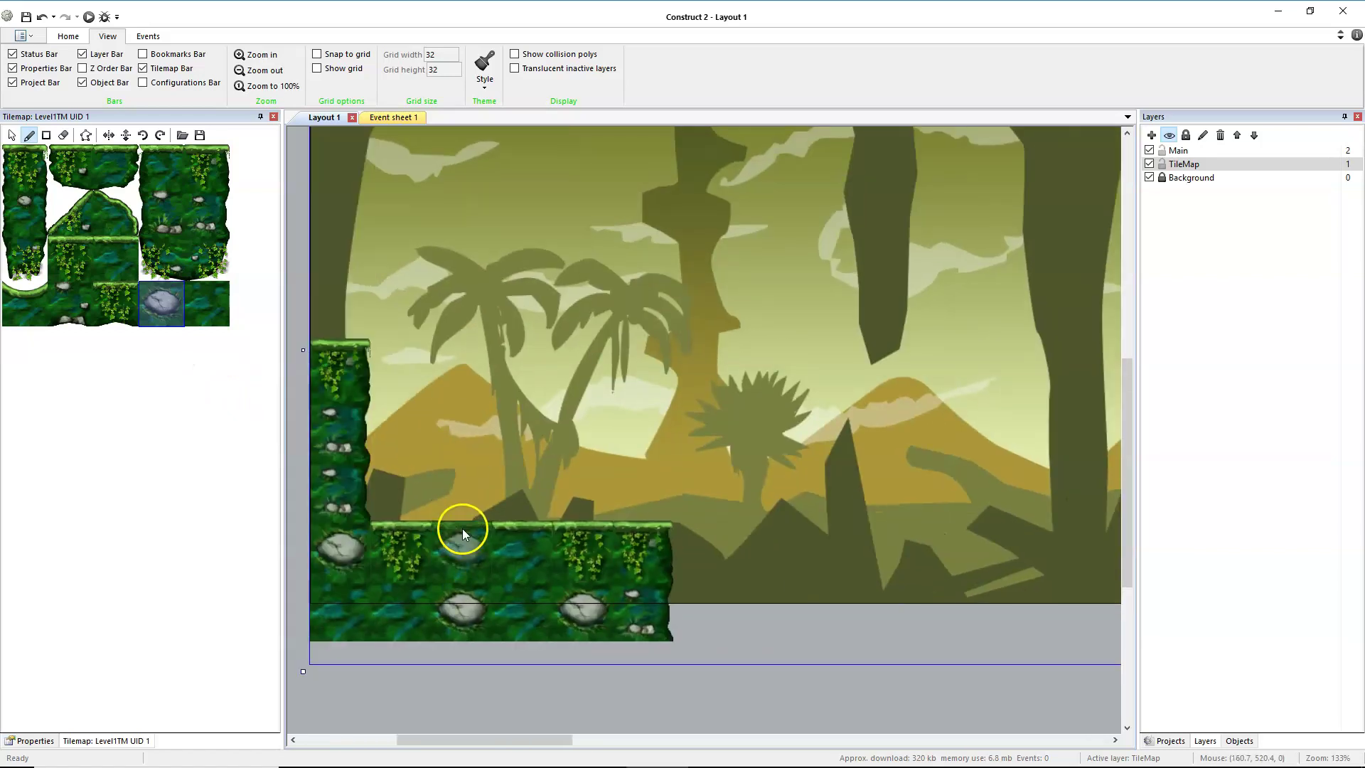
Zoom out and paint a stone-studded ledge across the upper level
scroll(565, 488, "down", 1, "ctrl")
scroll(565, 488, "down", 3, "ctrl")
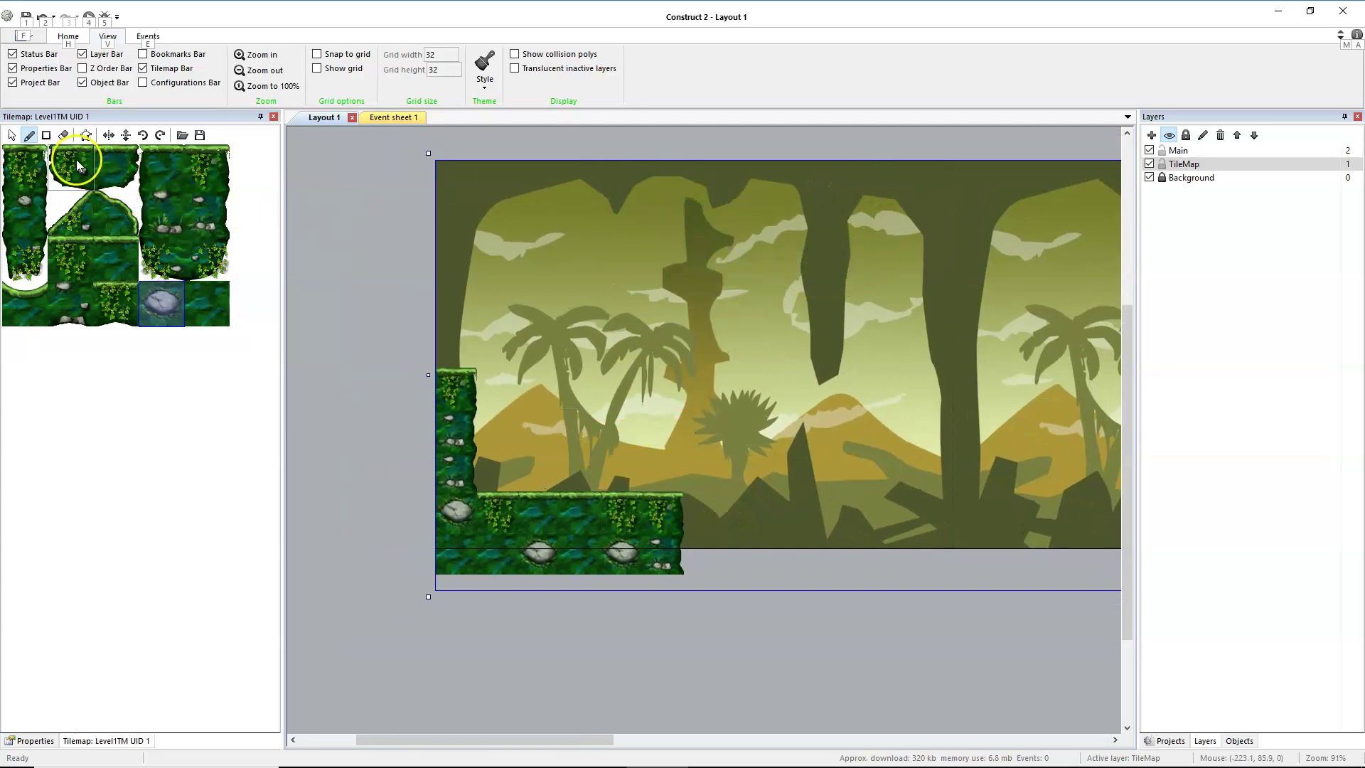
left_click(160, 258)
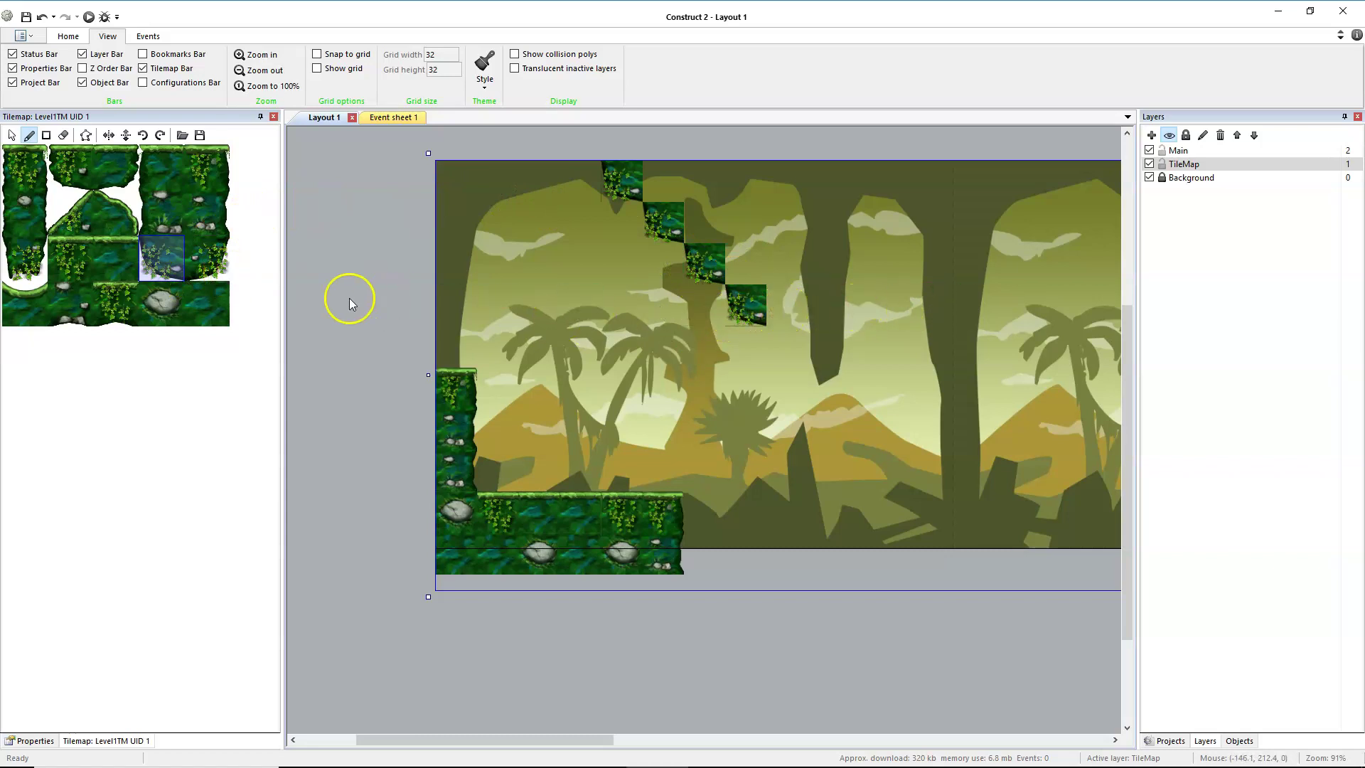
left_click(68, 304)
left_click_drag(856, 304, 992, 305)
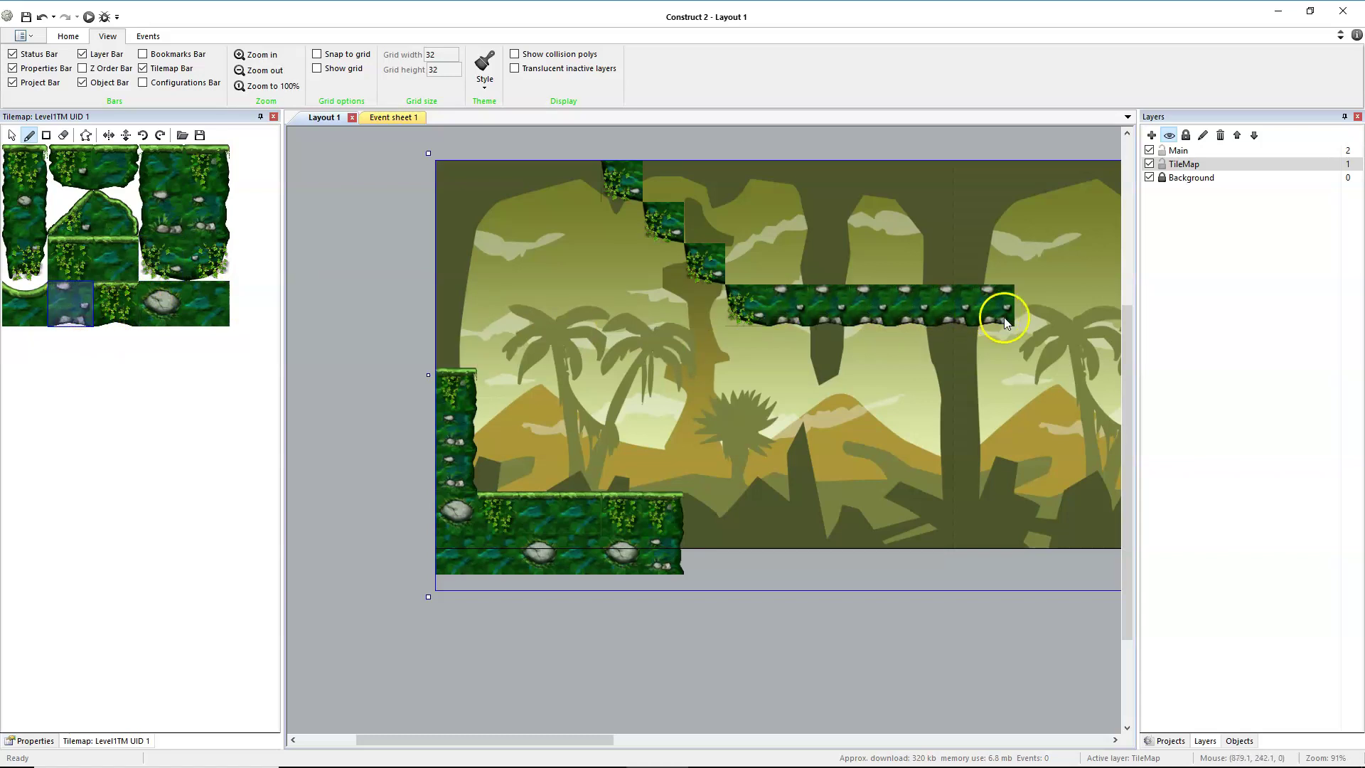
middle_click_drag(896, 365, 736, 352)
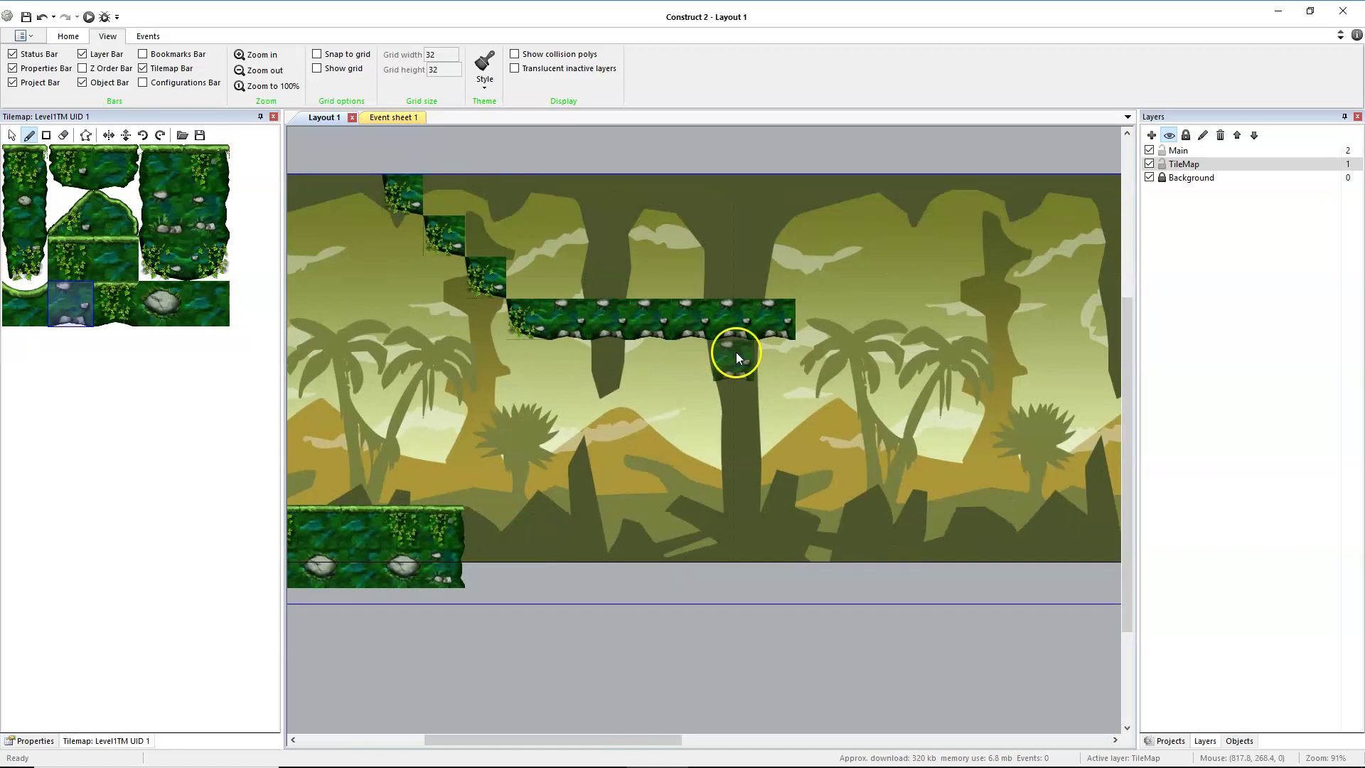
Paint a three-step diagonal staircase rising at the ledge's right end
left_click(198, 261)
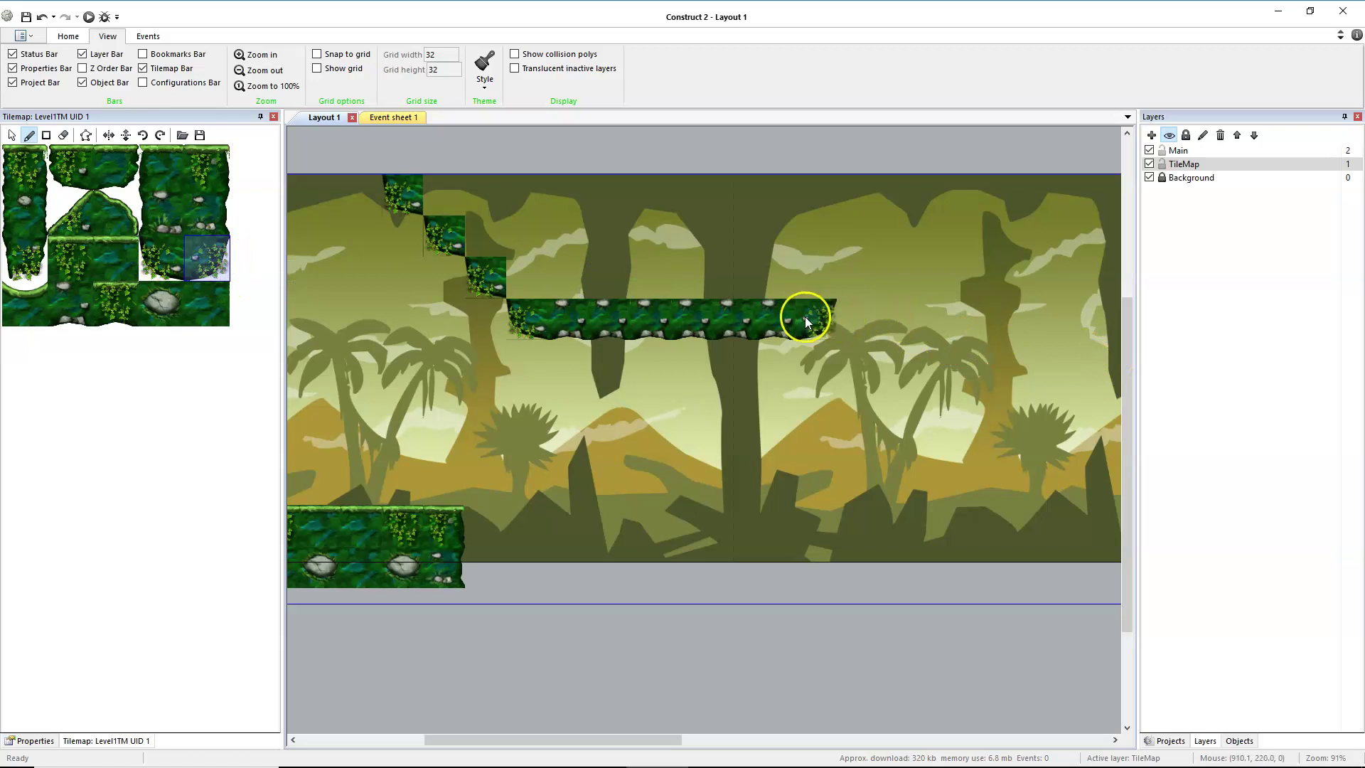
left_click(856, 278)
left_click(889, 247)
left_click(927, 211)
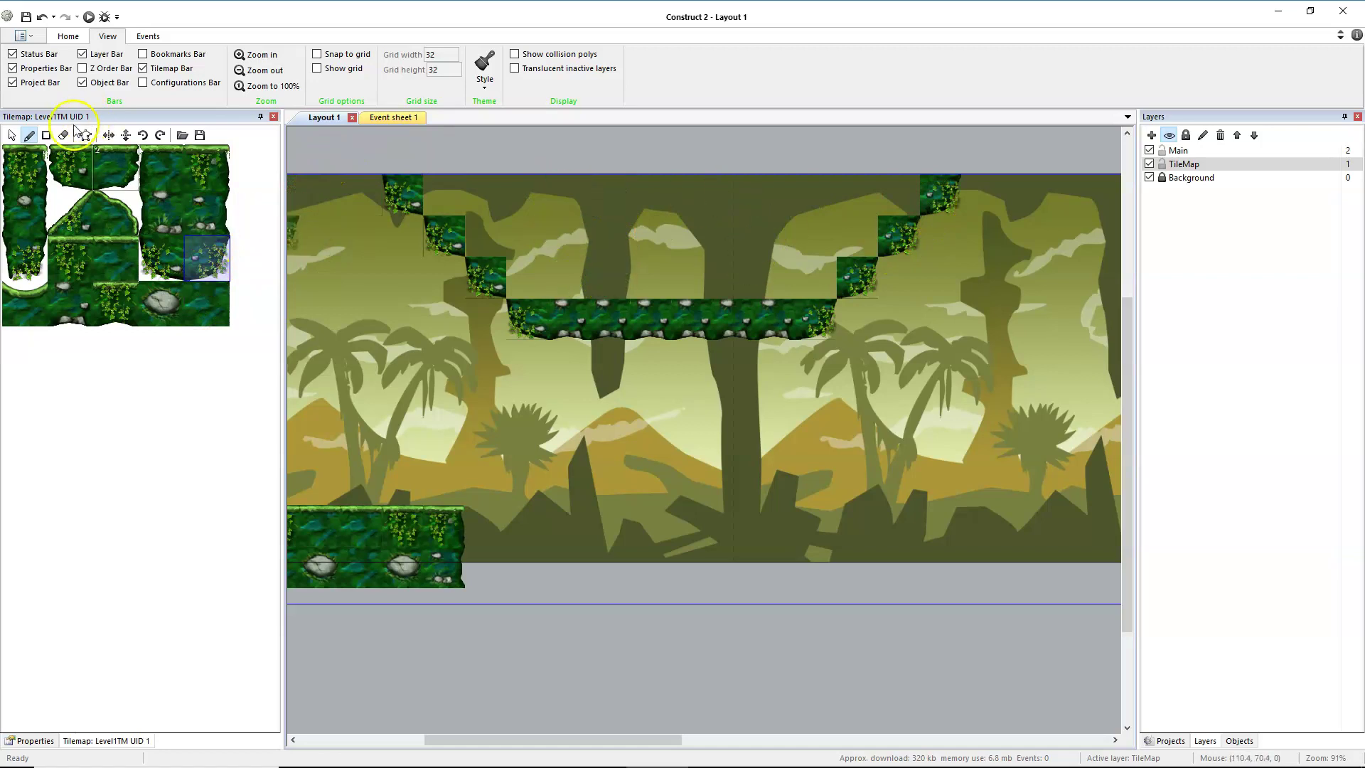
Fill the area above the ledge with solid blue tiles and cut an opening in it
left_click(46, 135)
left_click(211, 324)
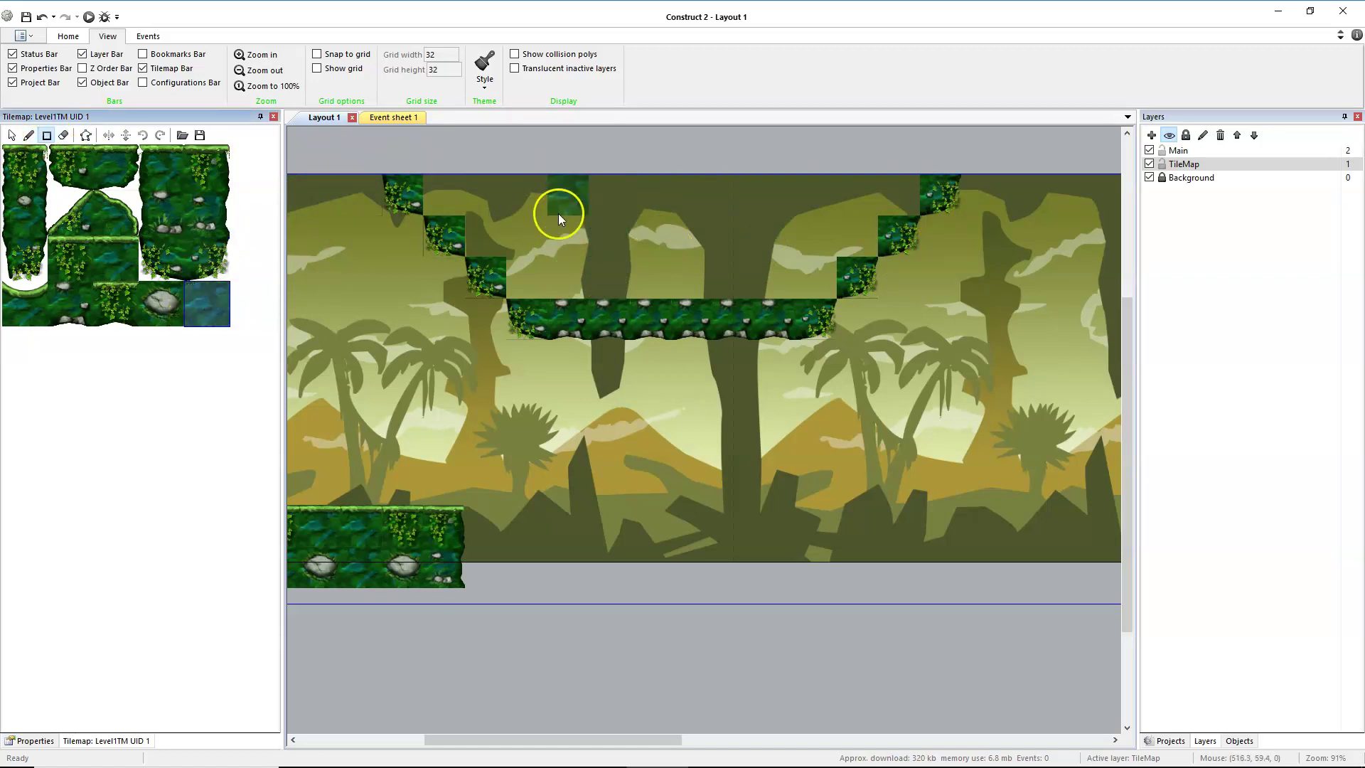
left_click_drag(535, 198, 807, 283)
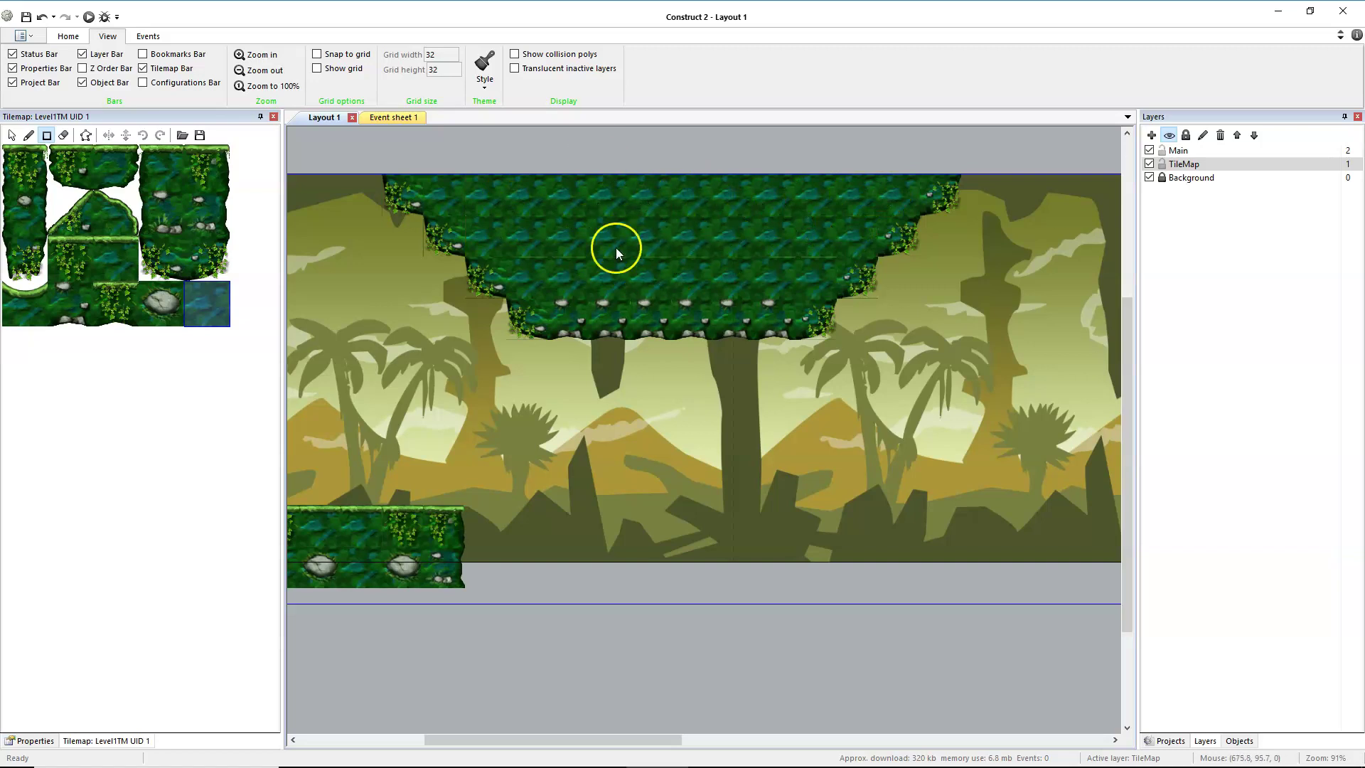
left_click(69, 302)
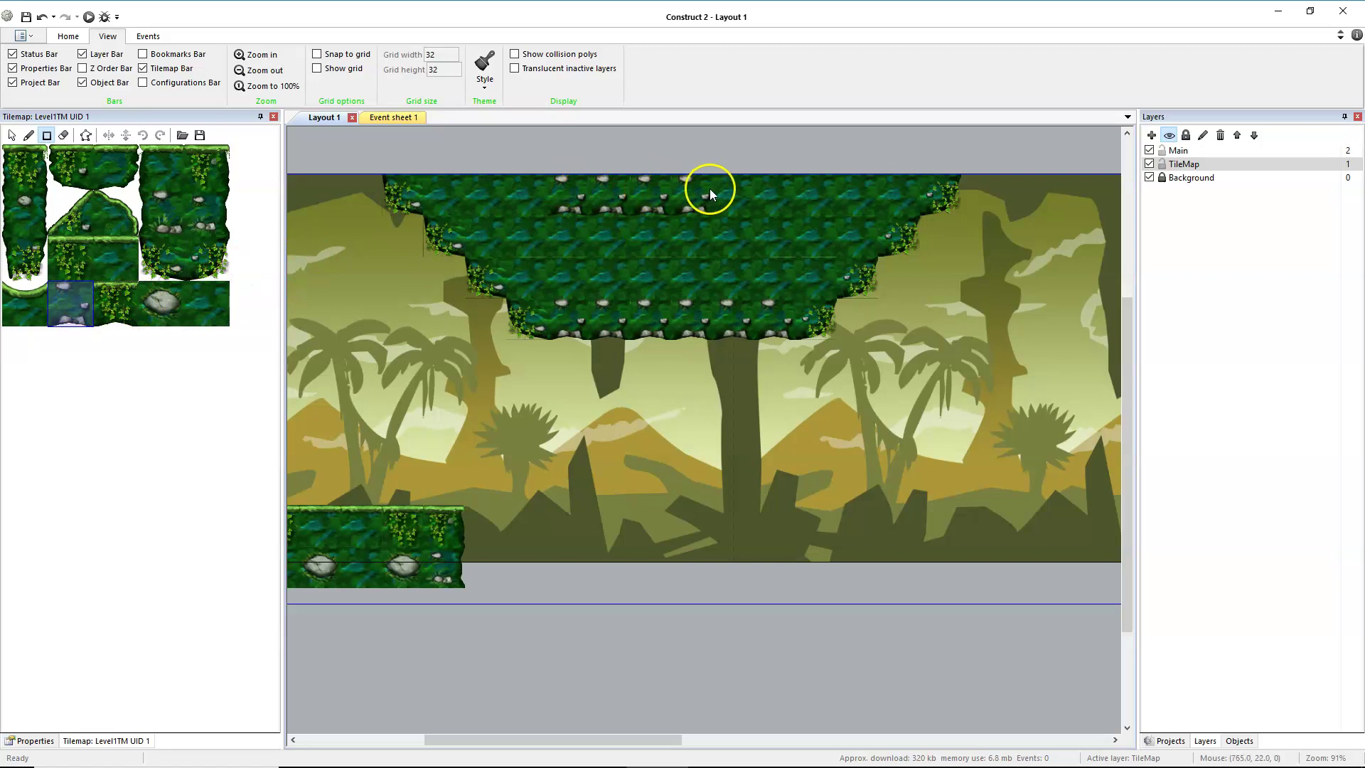
left_click(116, 265)
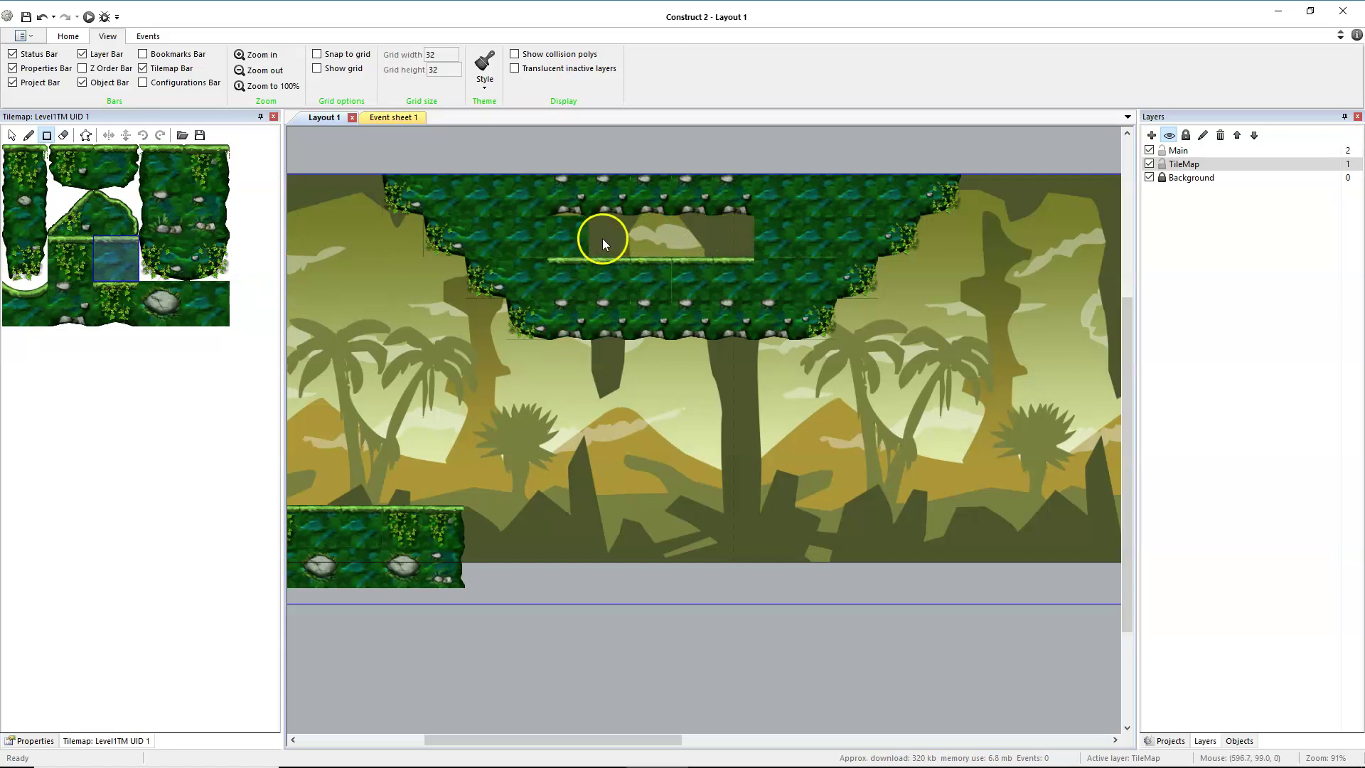
left_click(195, 213)
right_click_drag(487, 236, 538, 263)
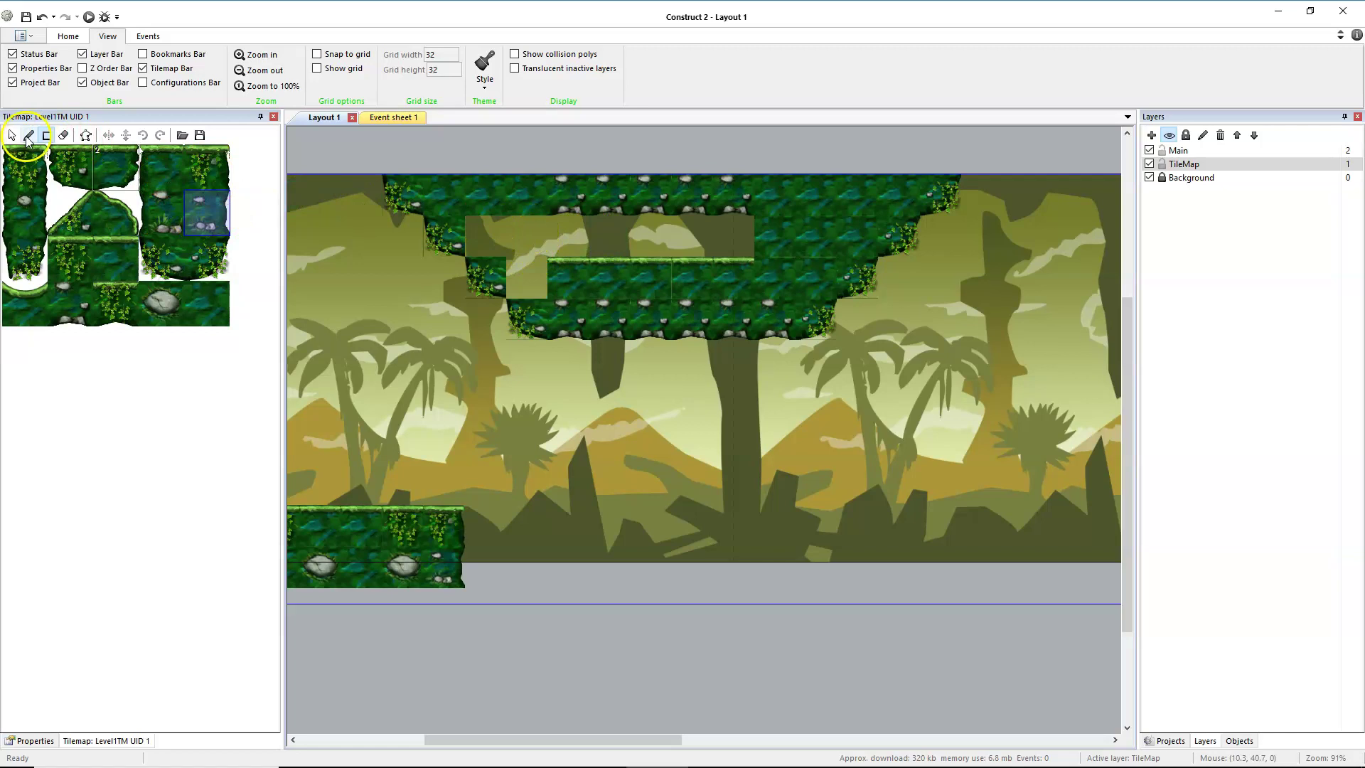
Edge the opening with a tile, add two rocks on the mass, and zoom out slightly
left_click(28, 135)
left_click(526, 235)
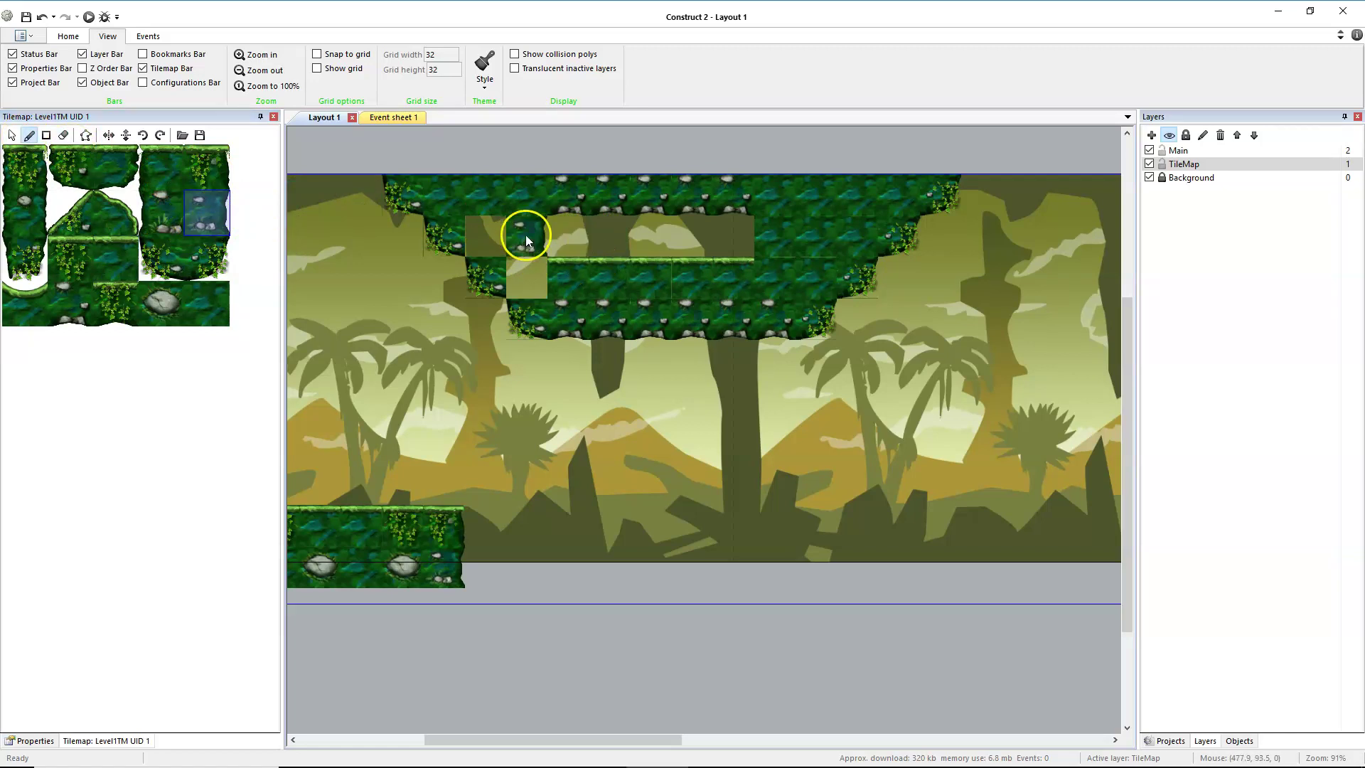
left_click(177, 216)
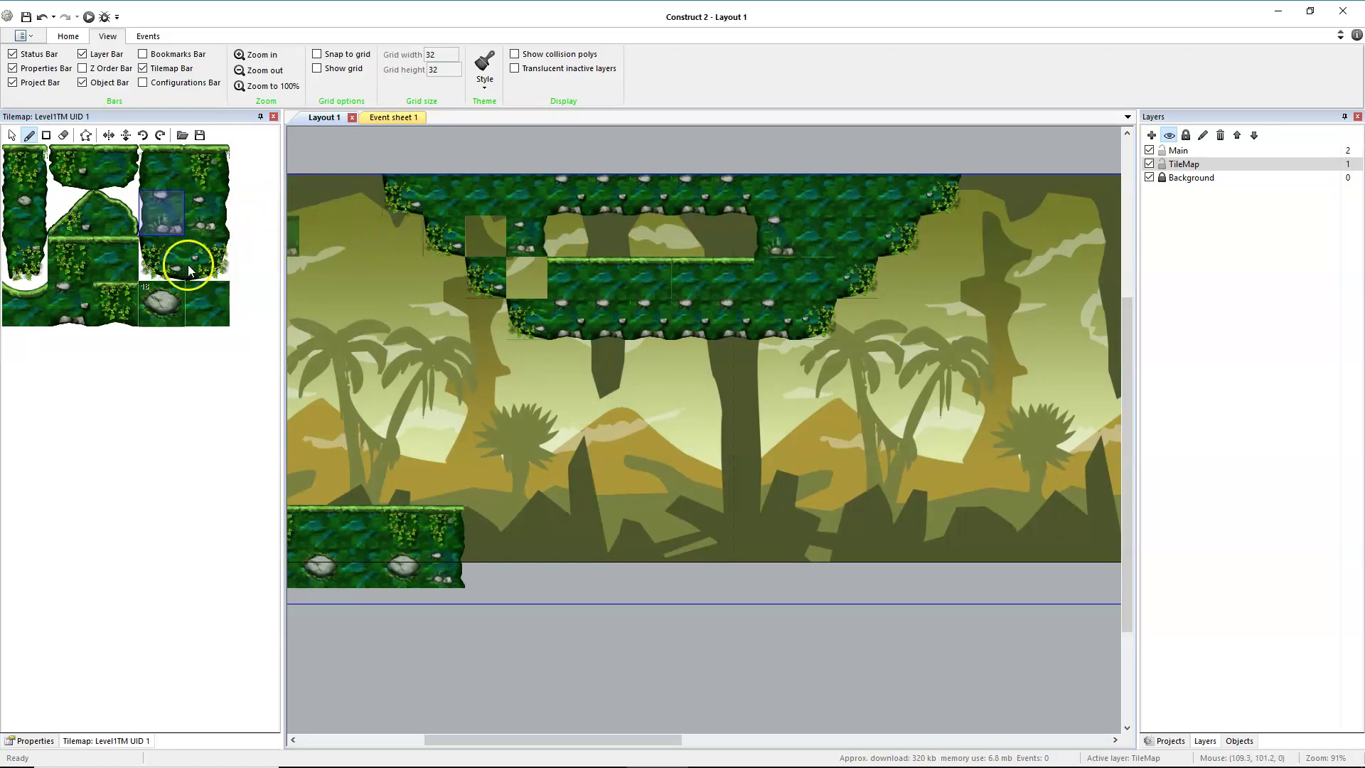
left_click(172, 302)
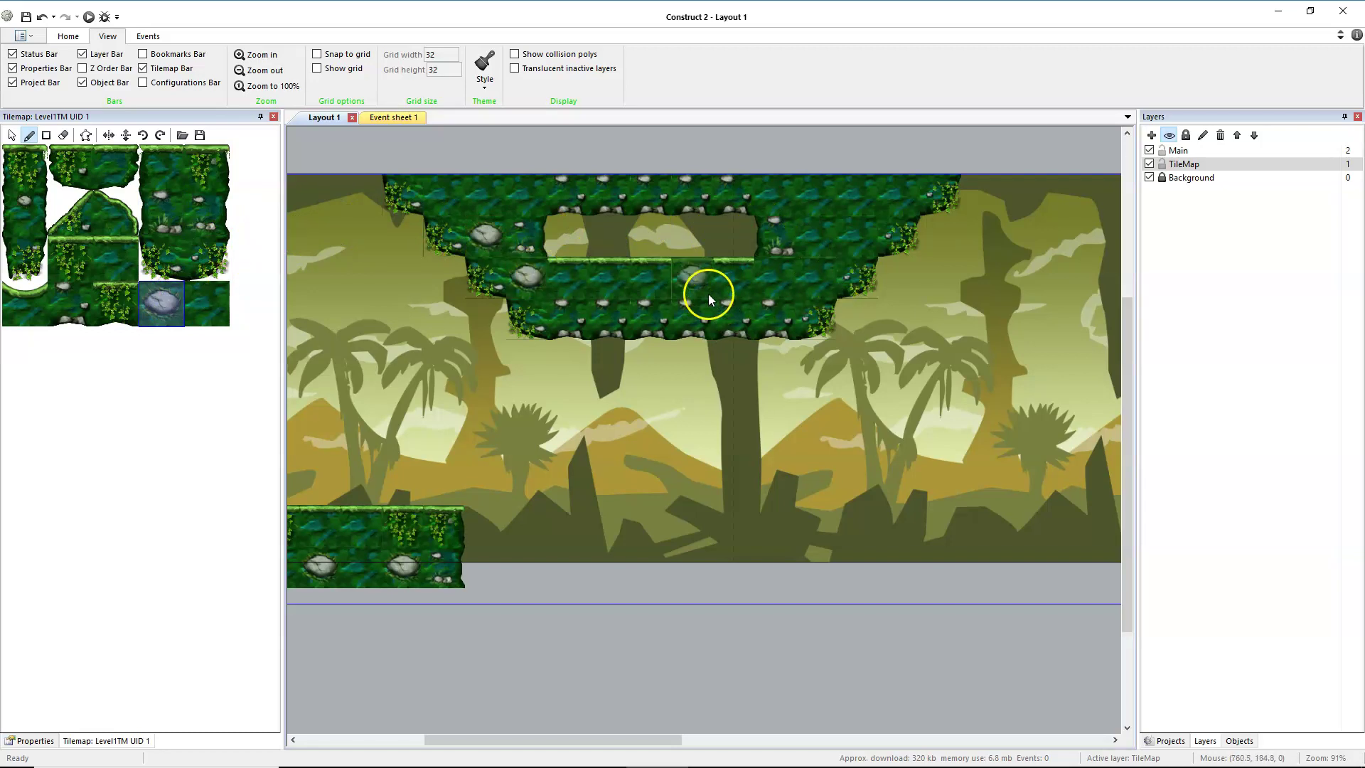
left_click(852, 200)
left_click(824, 232)
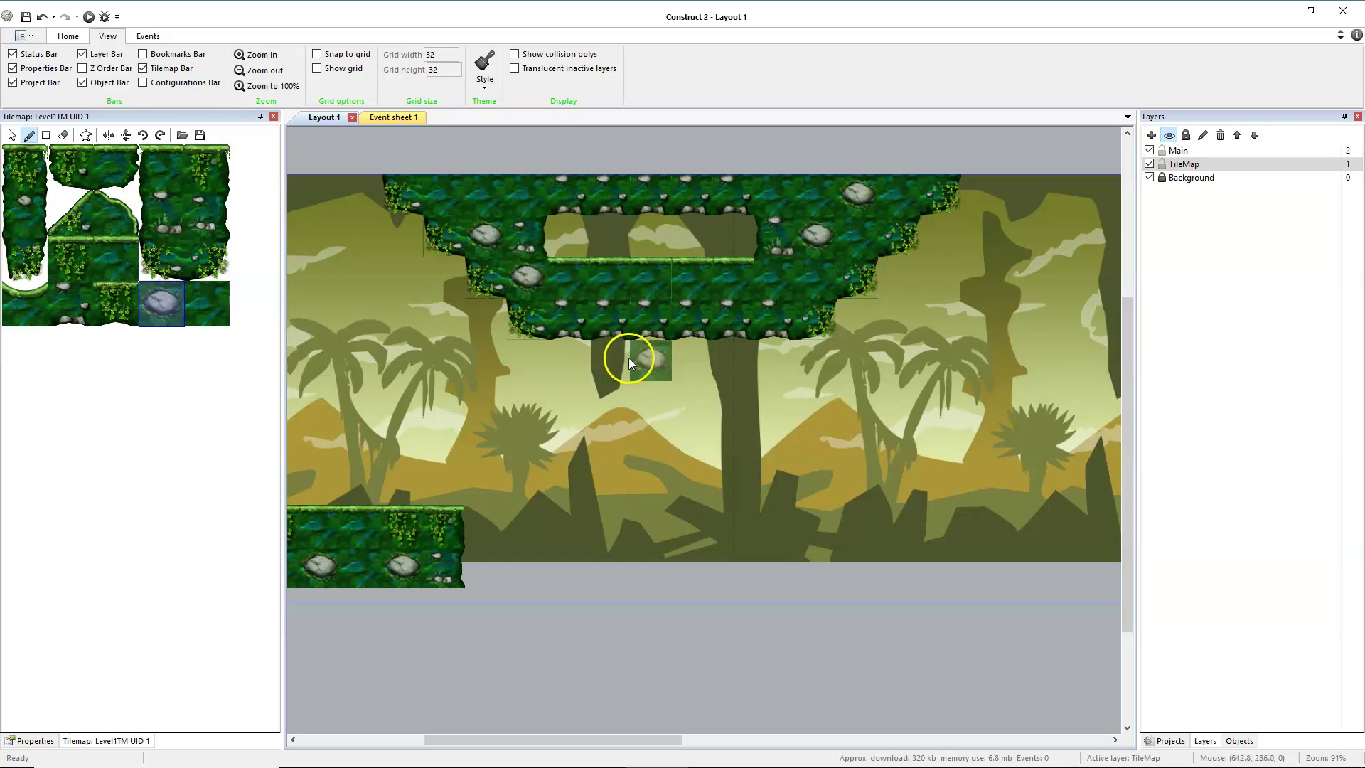
scroll(633, 360, "down", 3, "ctrl")
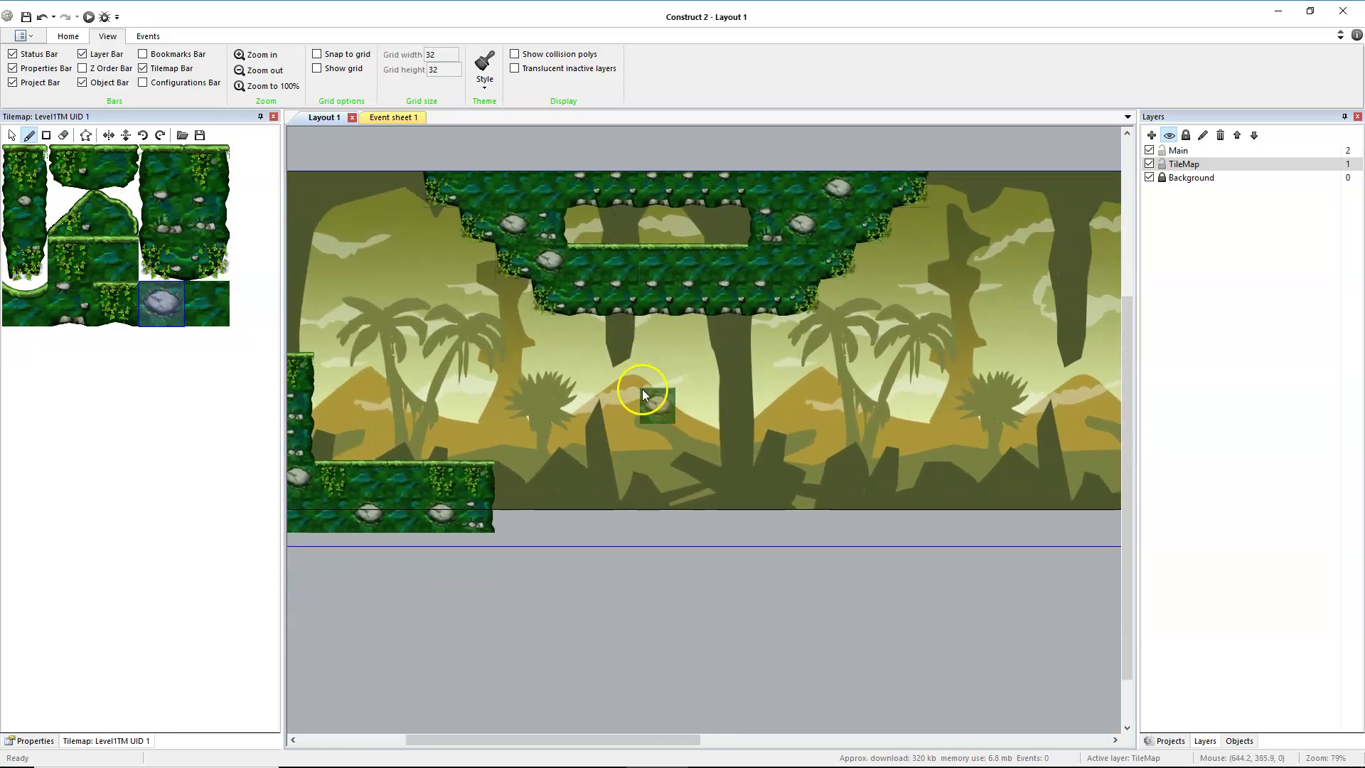
scroll(642, 389, "down", 1, "ctrl")
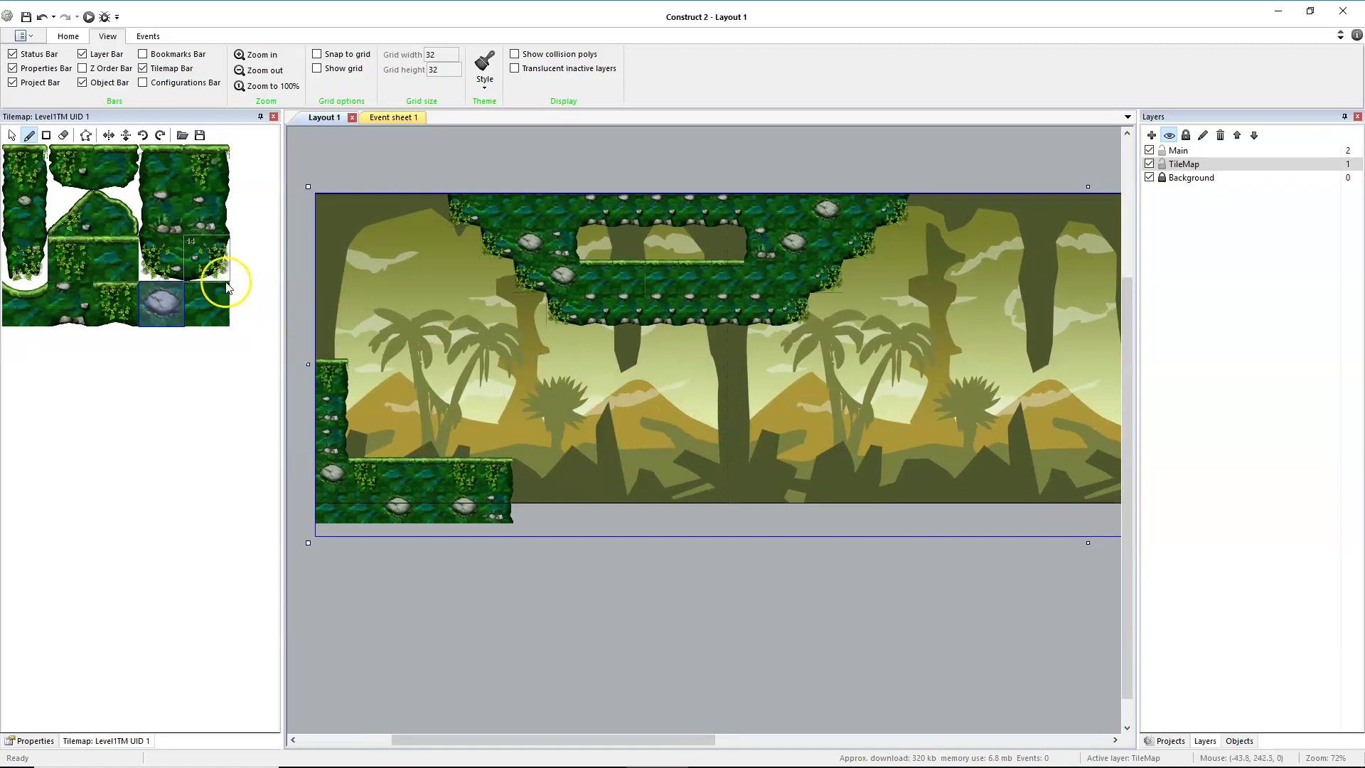
Paint a five-tile floating grass platform in the middle of the level
left_click(70, 167)
left_click(582, 439)
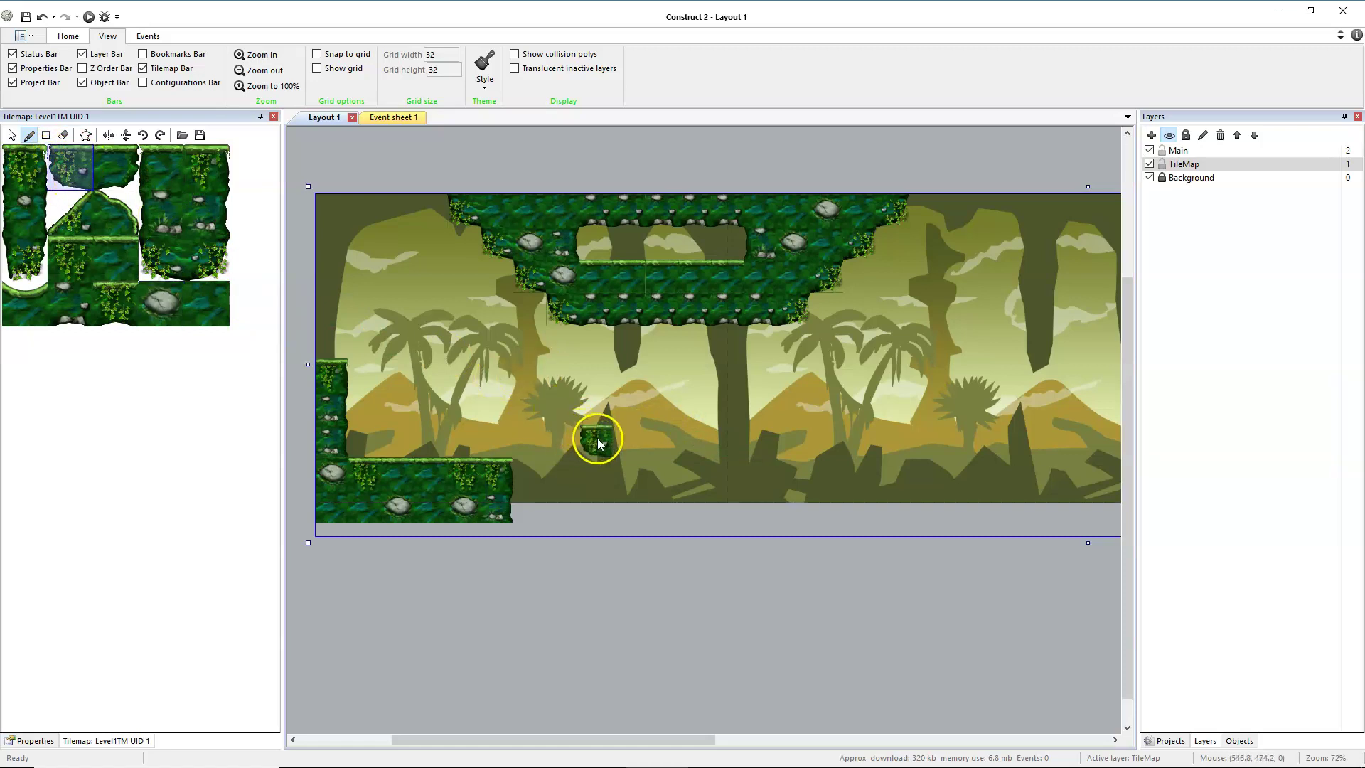
left_click(105, 305)
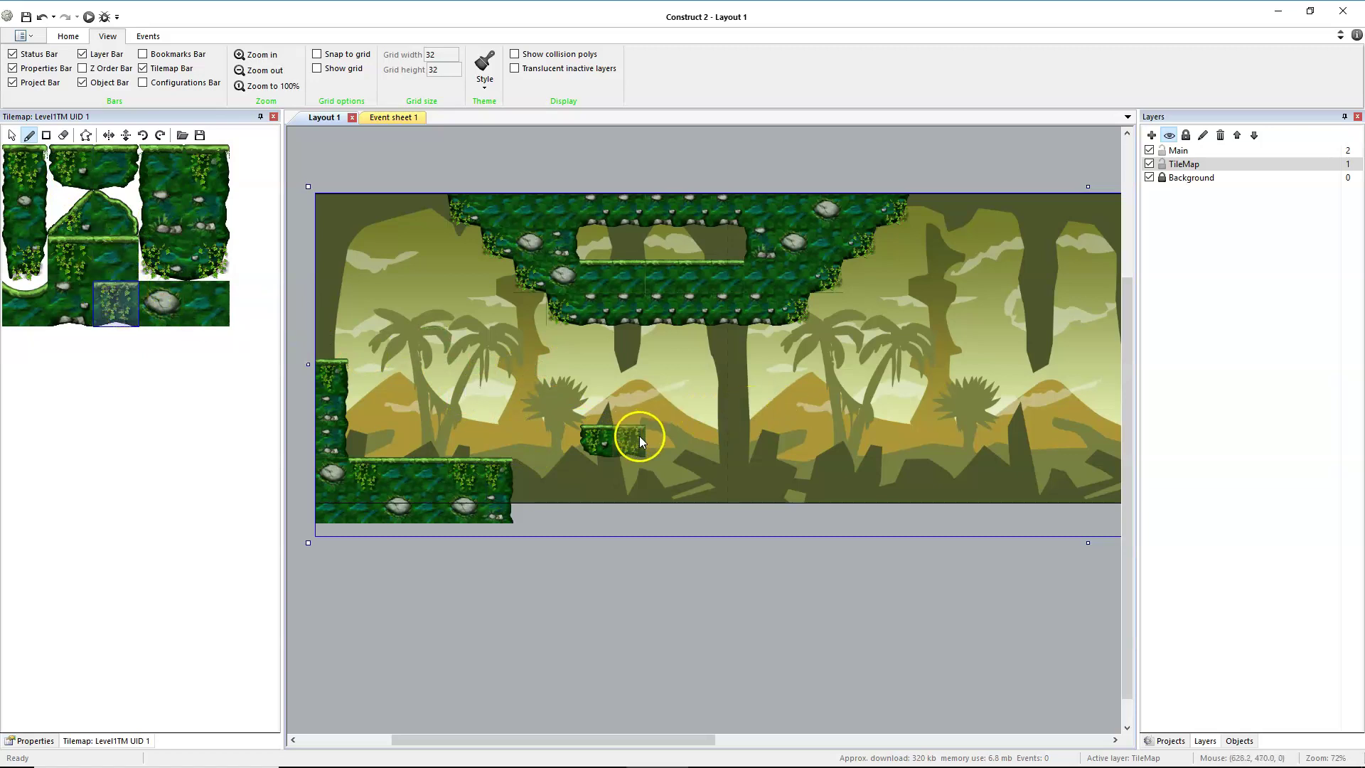
left_click(629, 438)
left_click(660, 437)
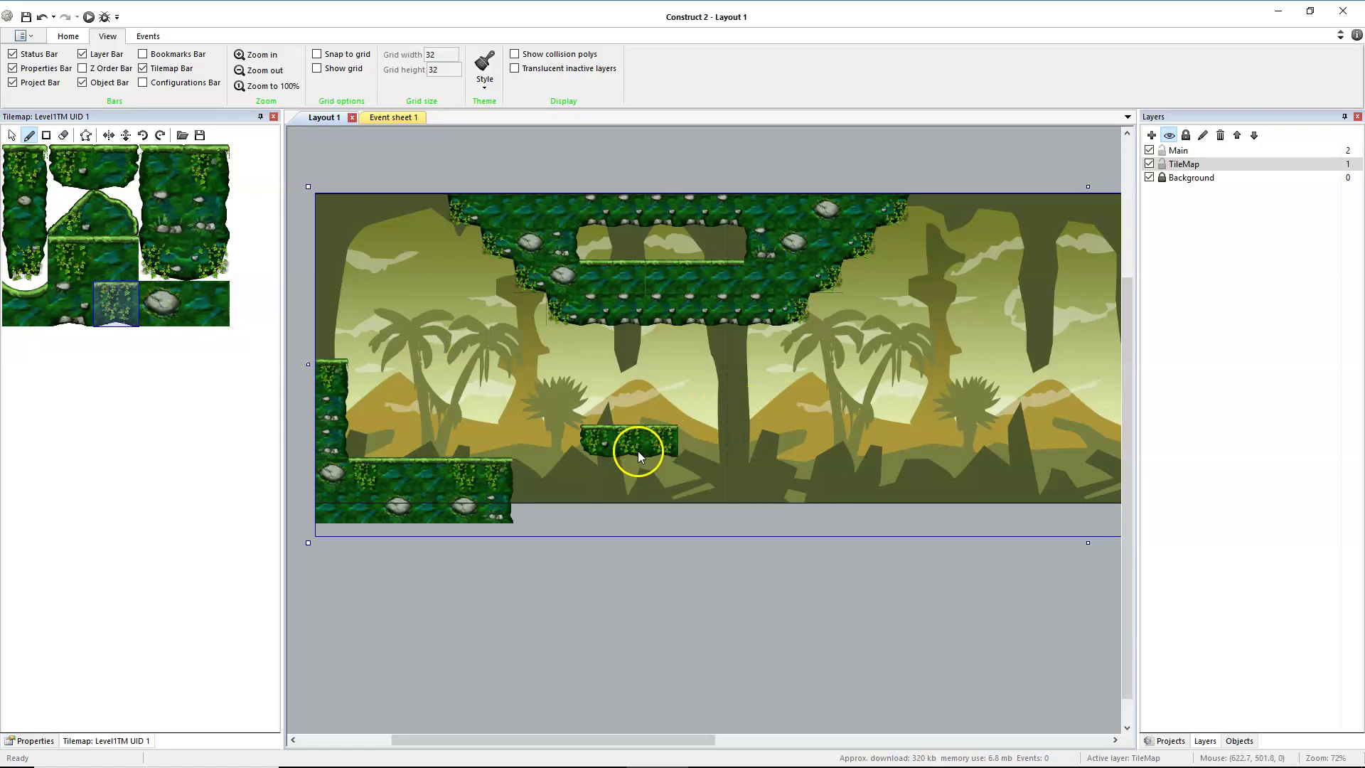
left_click(686, 442)
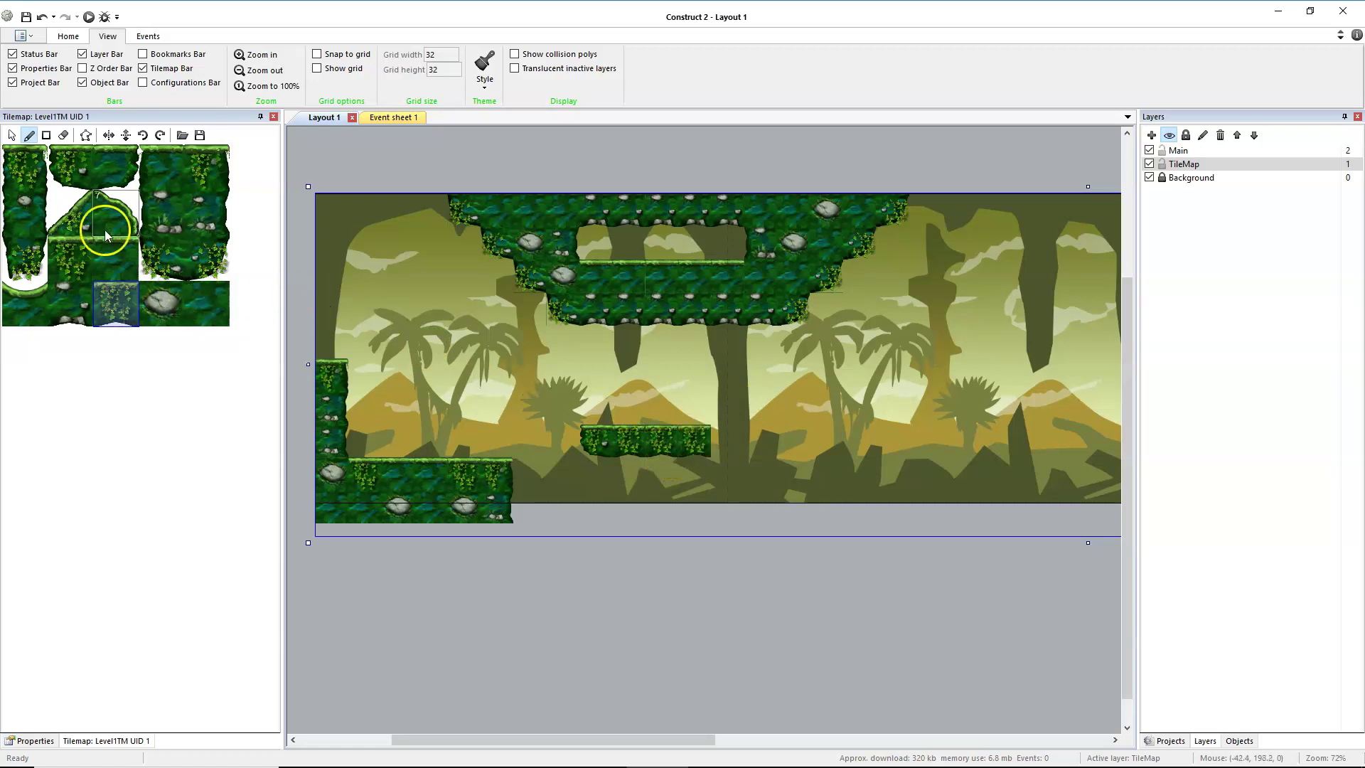
left_click(116, 168)
left_click(719, 443)
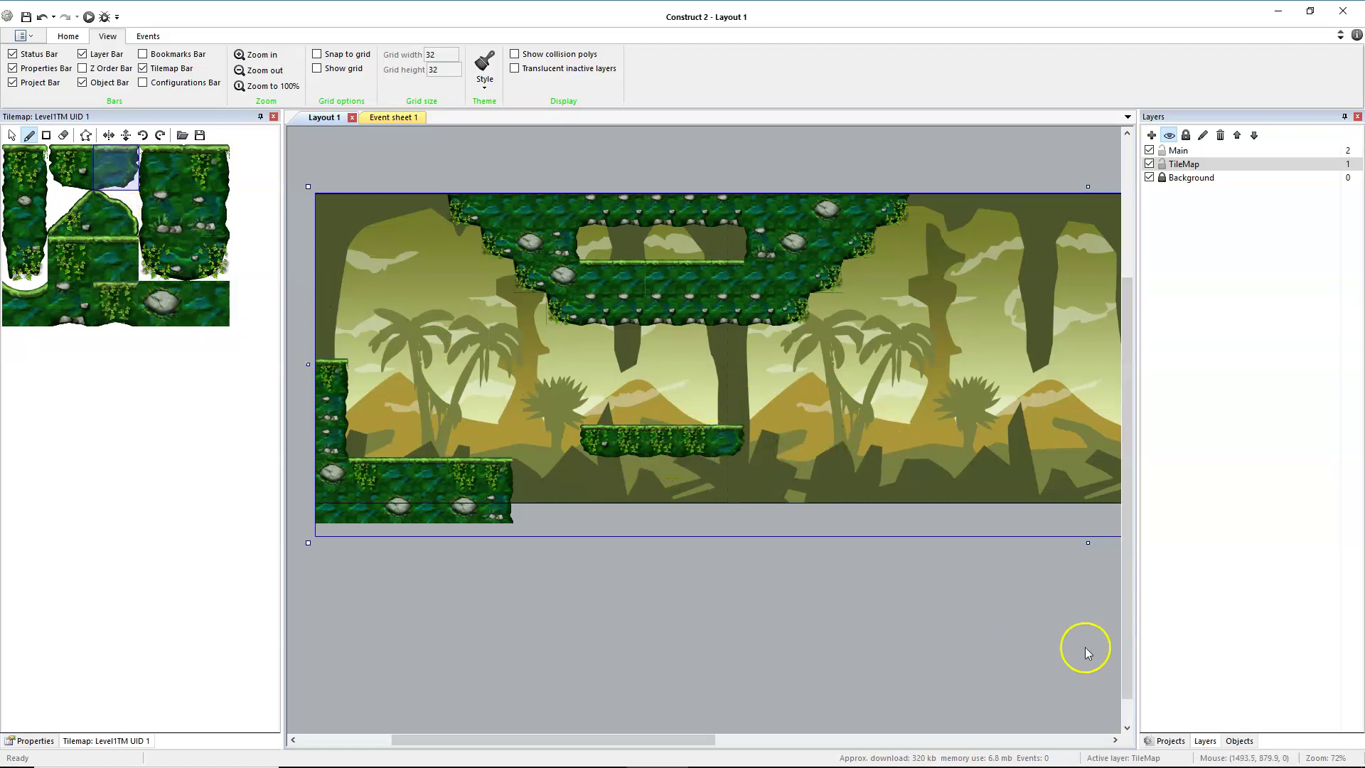
Add a two-tile pillar right of the platform, then pan the layout right
left_click(28, 186)
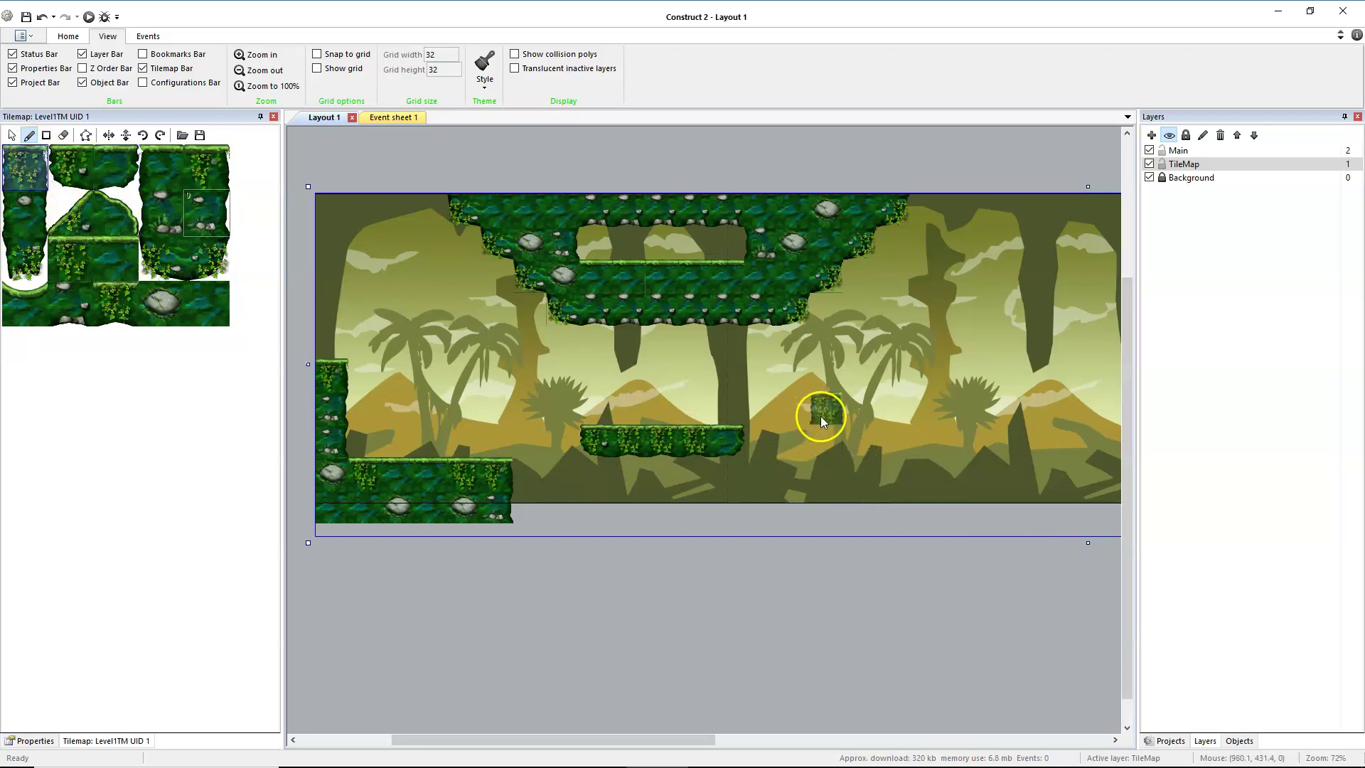
left_click(830, 416)
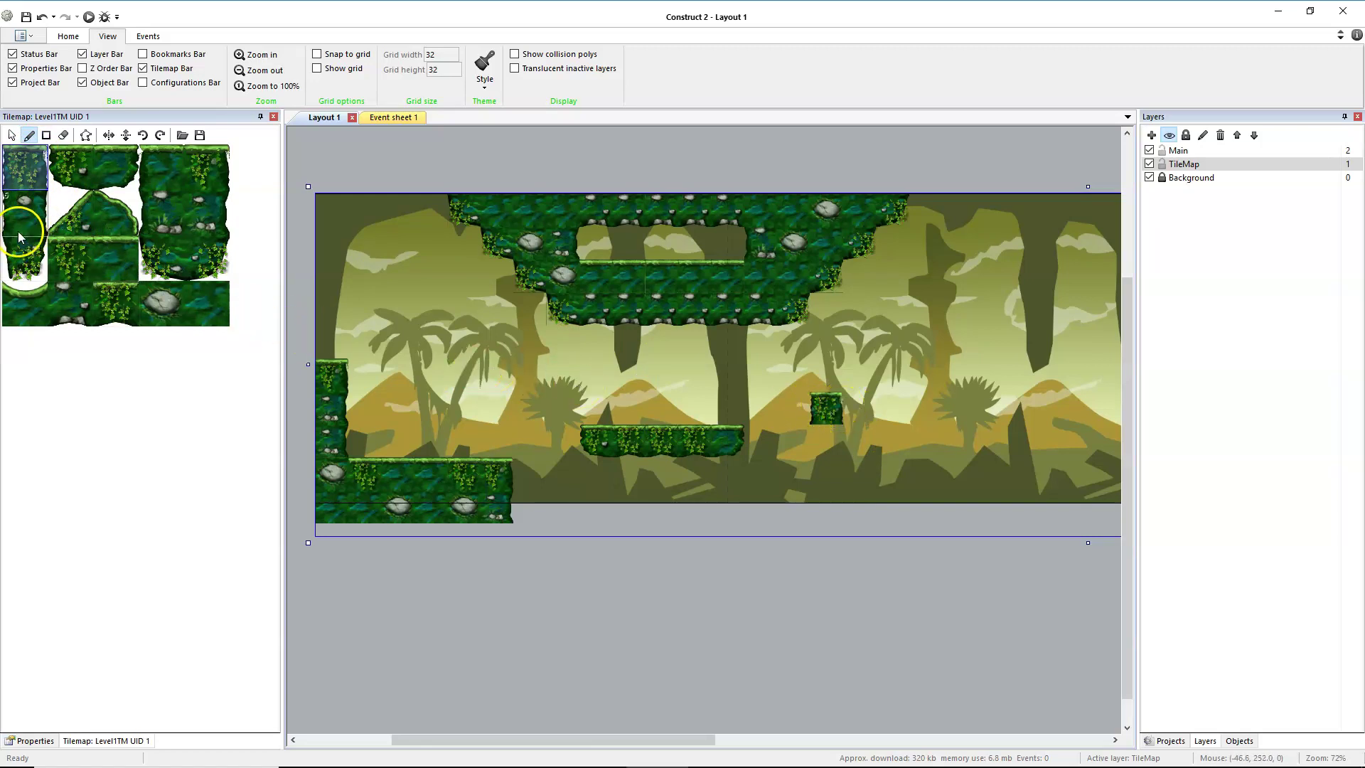
left_click(25, 267)
left_click(825, 442)
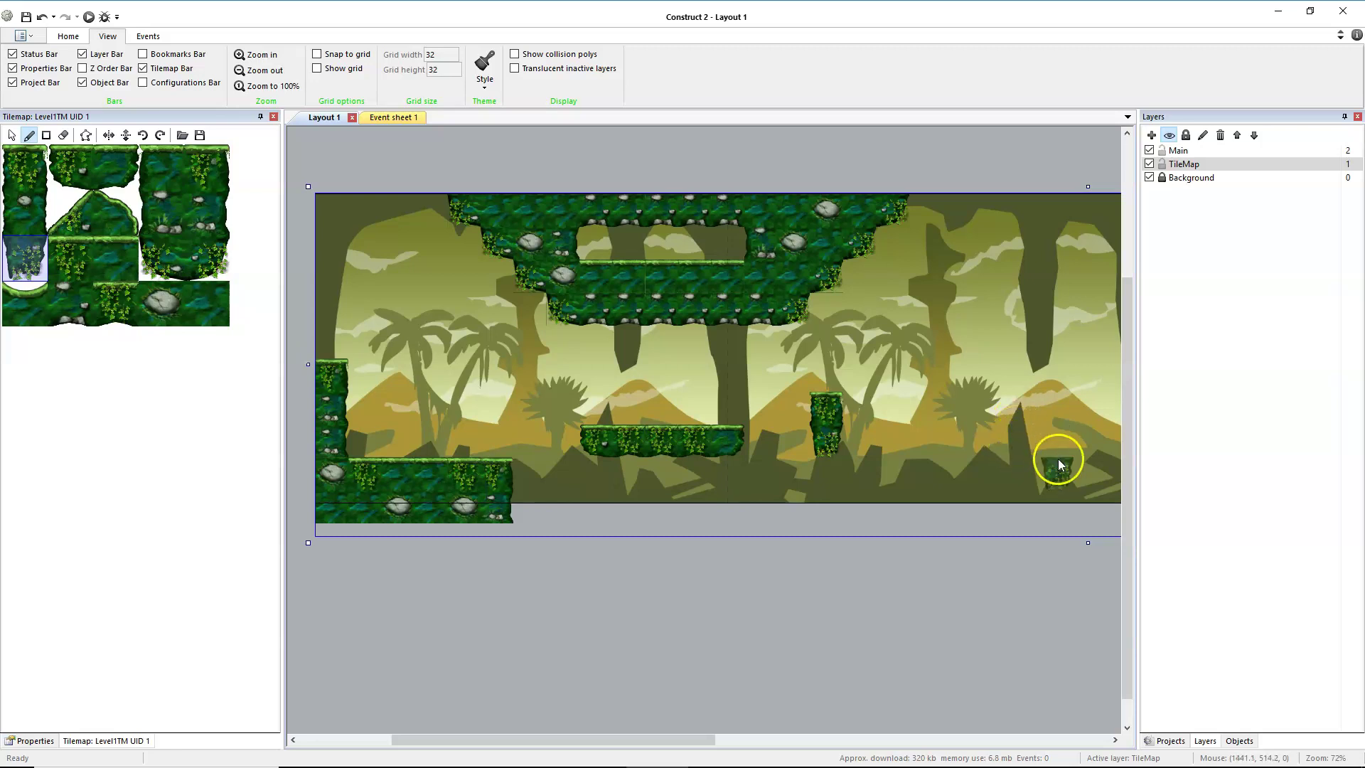
middle_click_drag(1059, 465, 734, 463)
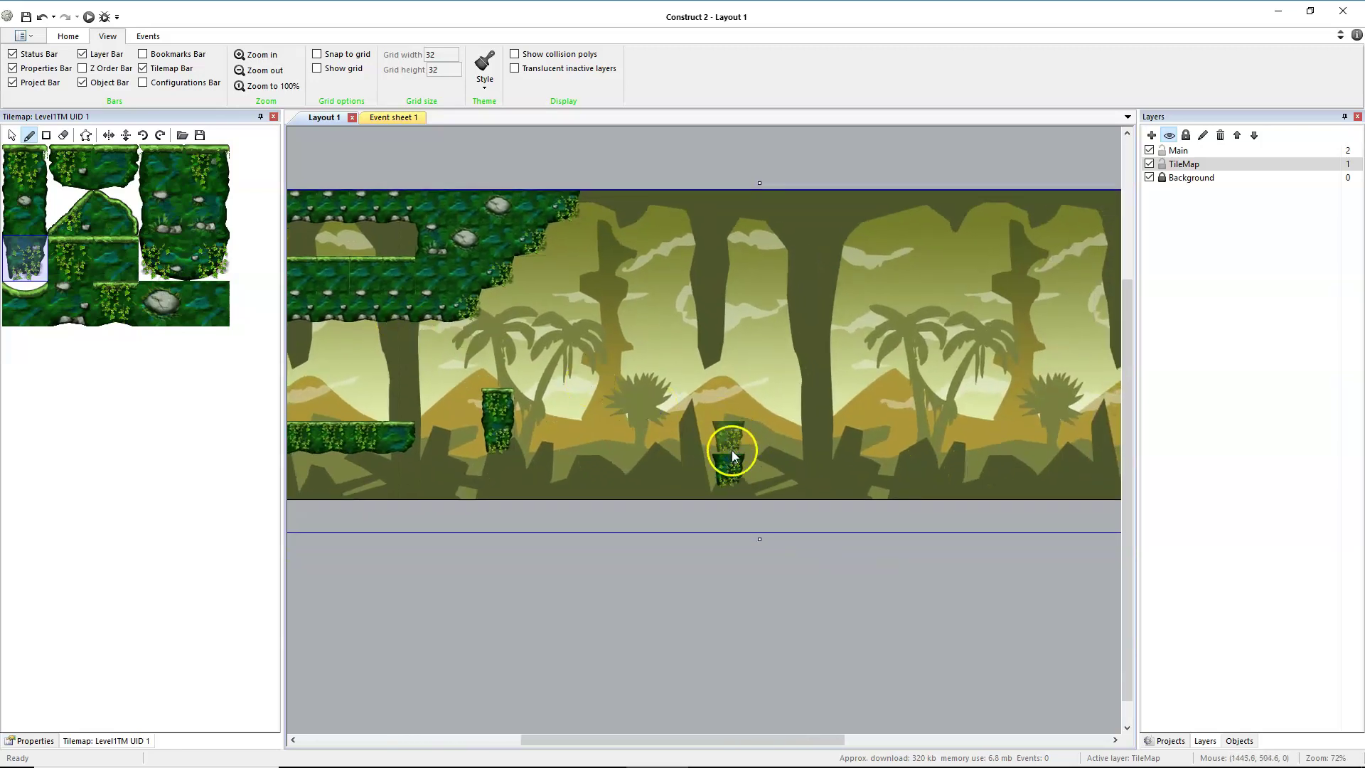
Pick the column-top, grassy ledge, ledge-end and second-column tiles to form a rocky arch
left_click(158, 218)
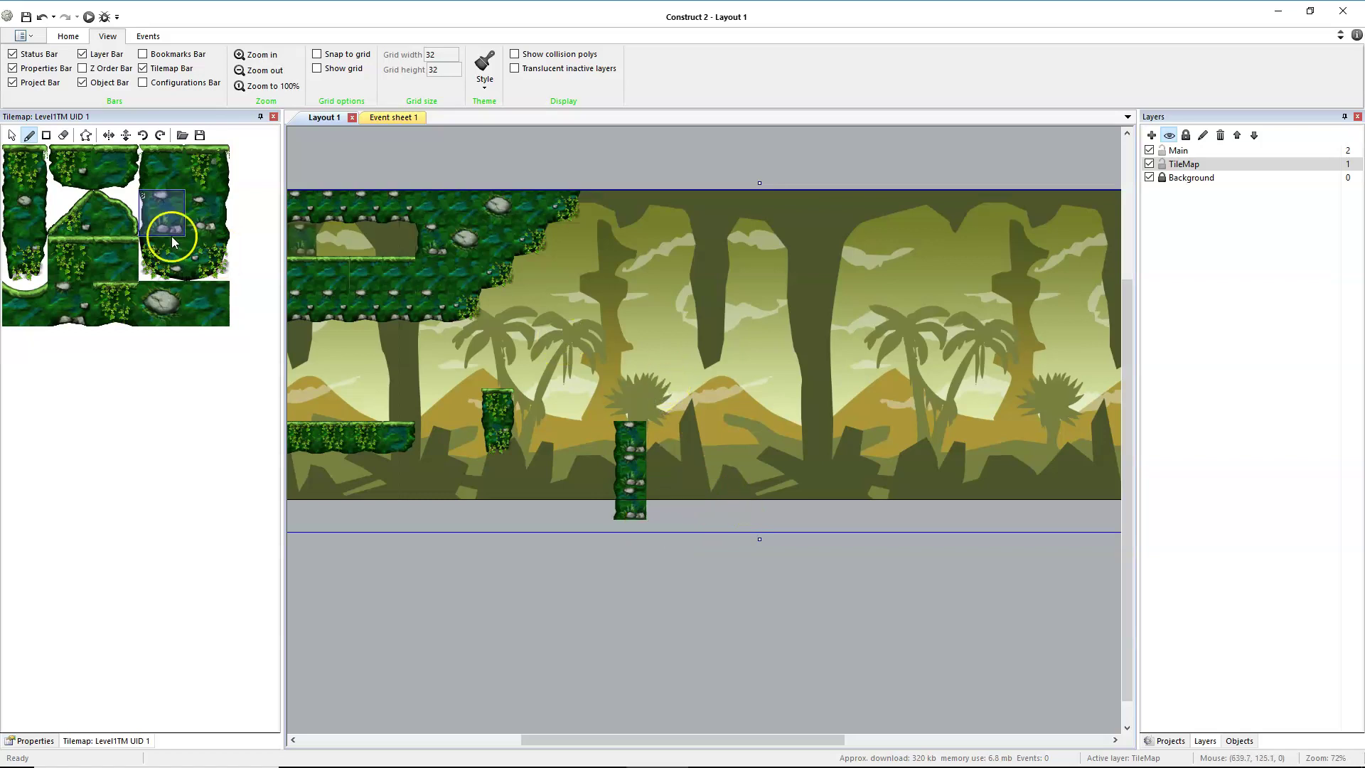
left_click(162, 167)
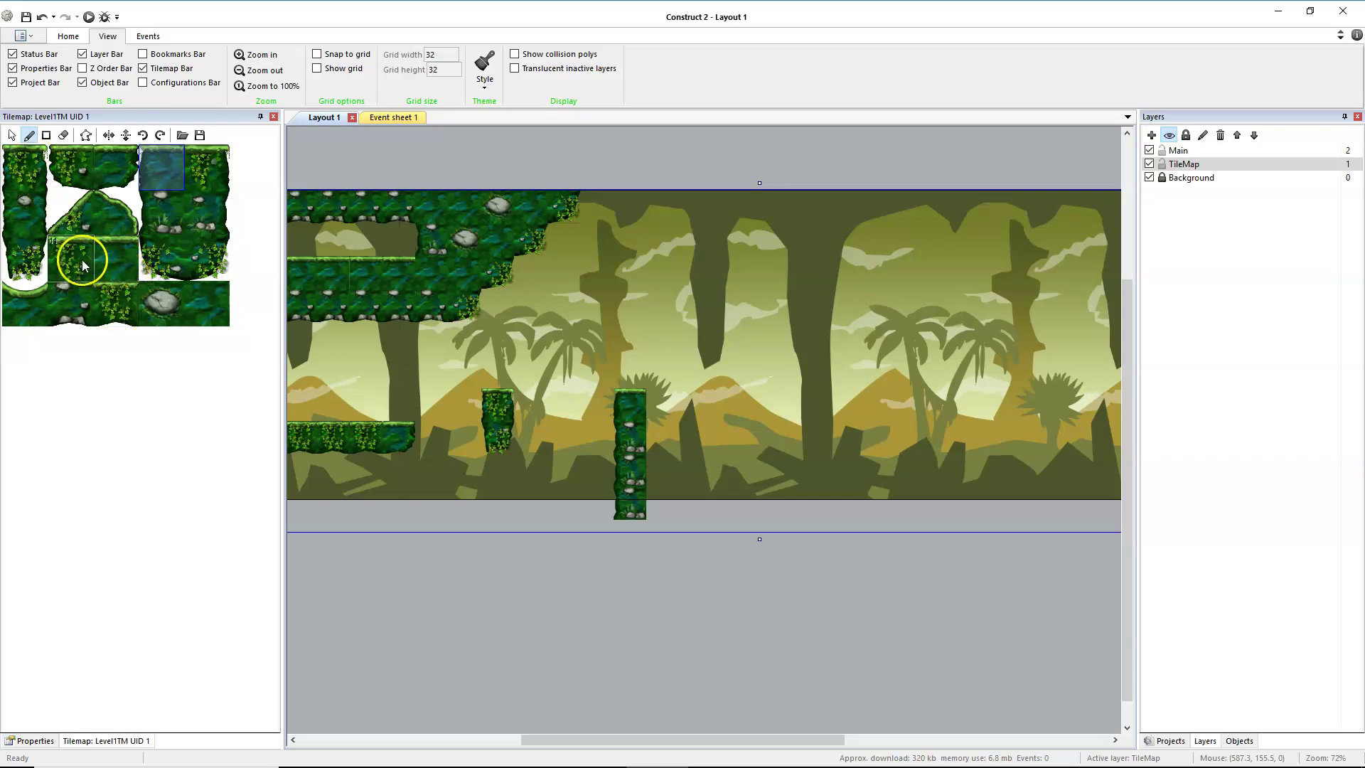
left_click(111, 261)
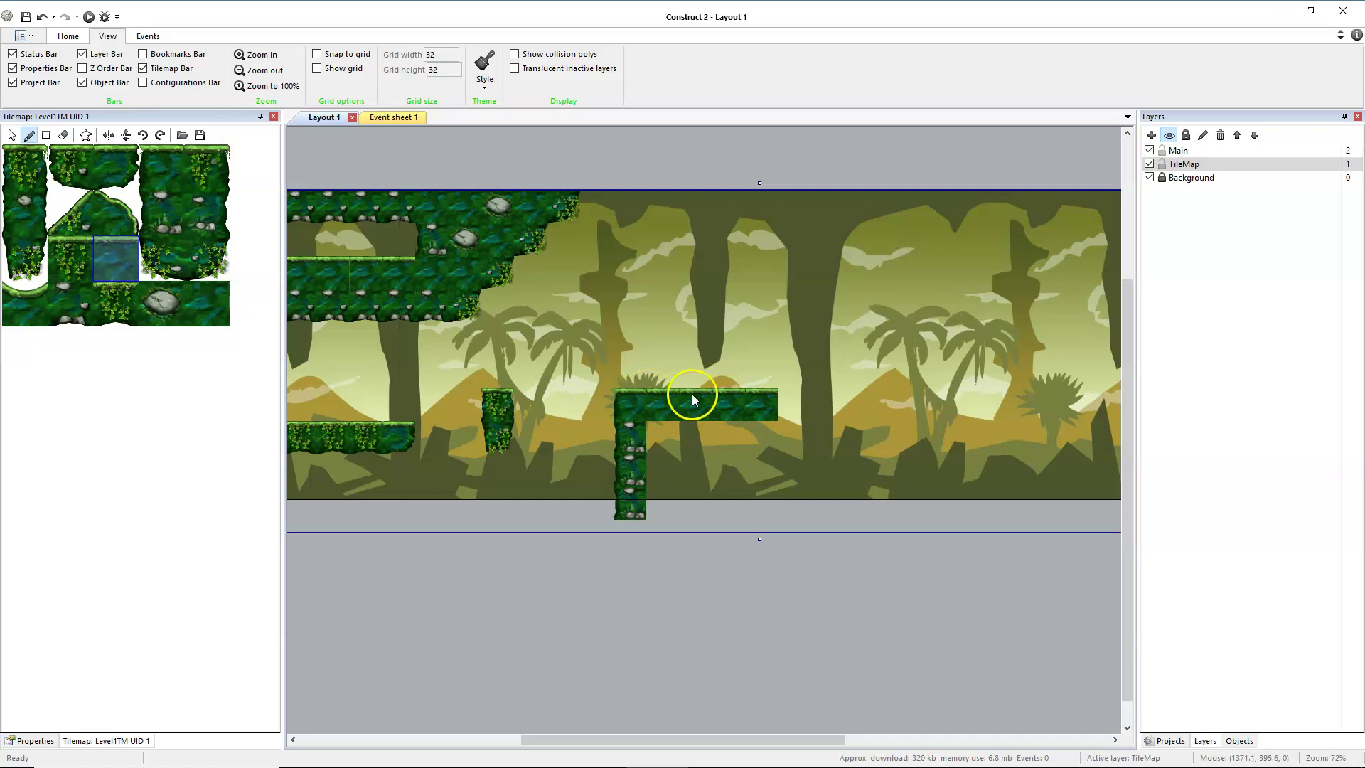
left_click(206, 173)
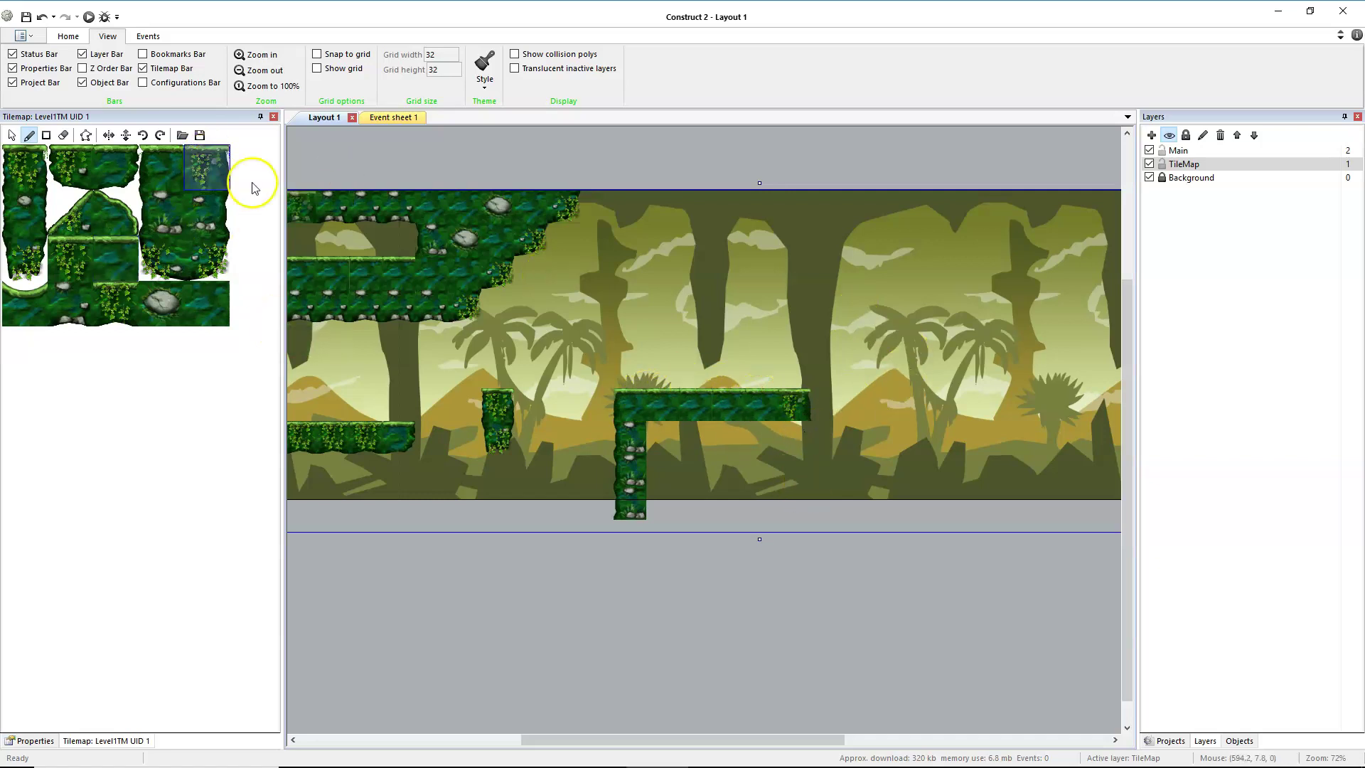
left_click(212, 213)
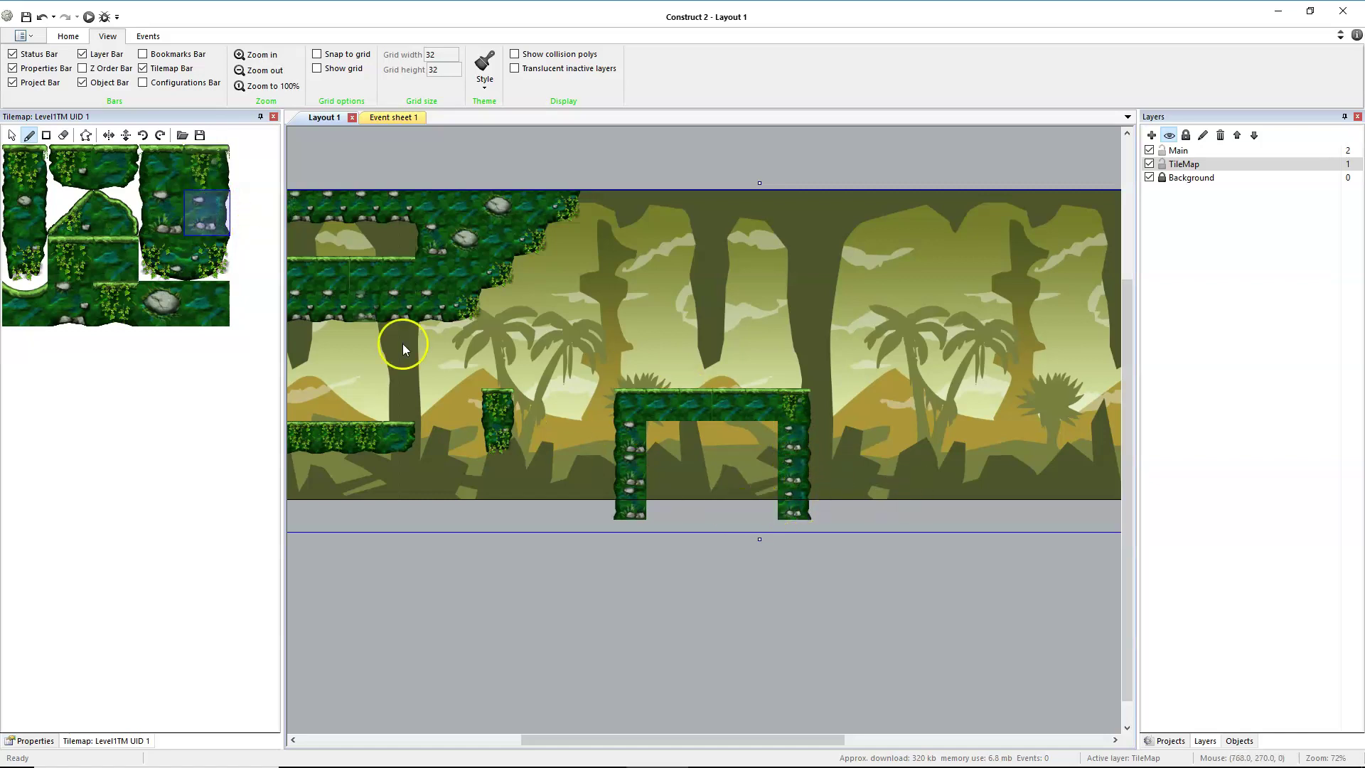
Fill the arch interior under the ledge with a rectangle of rock tiles
left_click(165, 306)
left_click(46, 135)
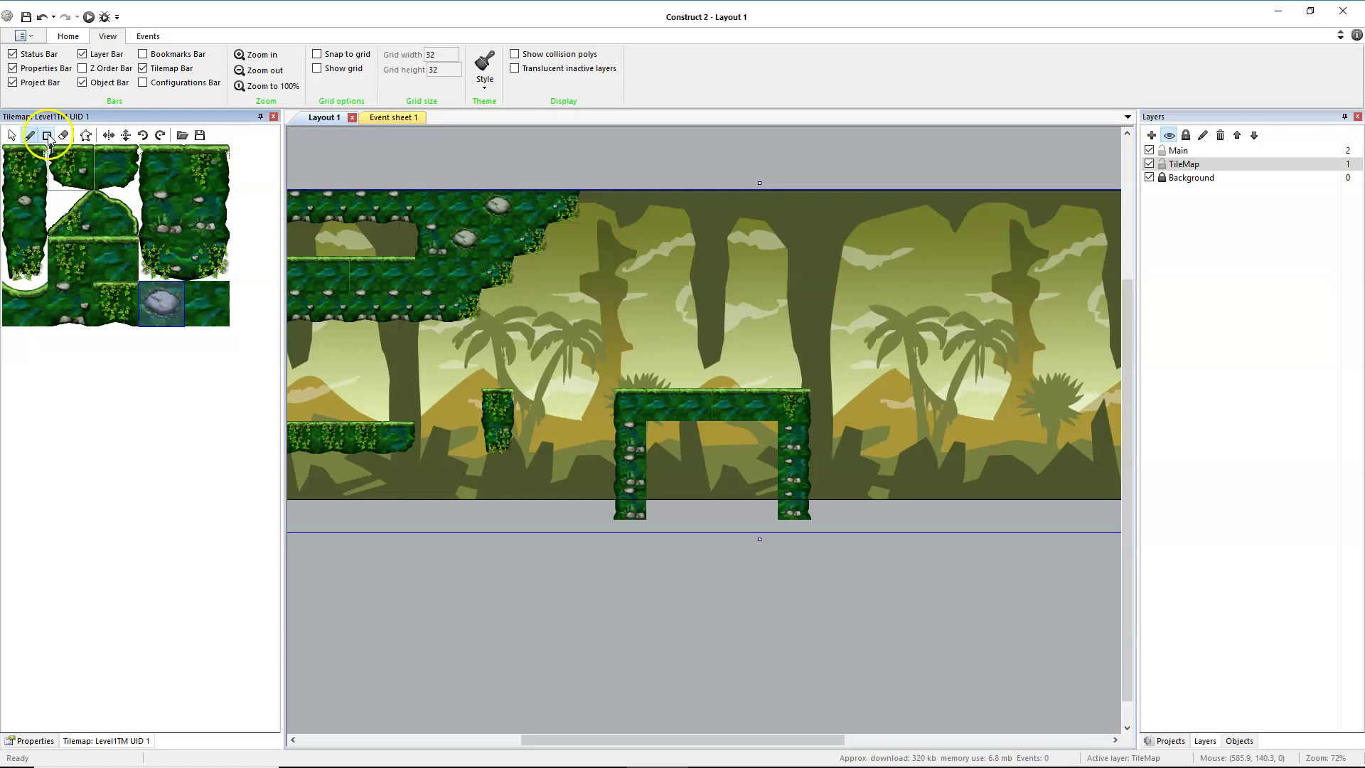
left_click_drag(668, 446, 764, 495)
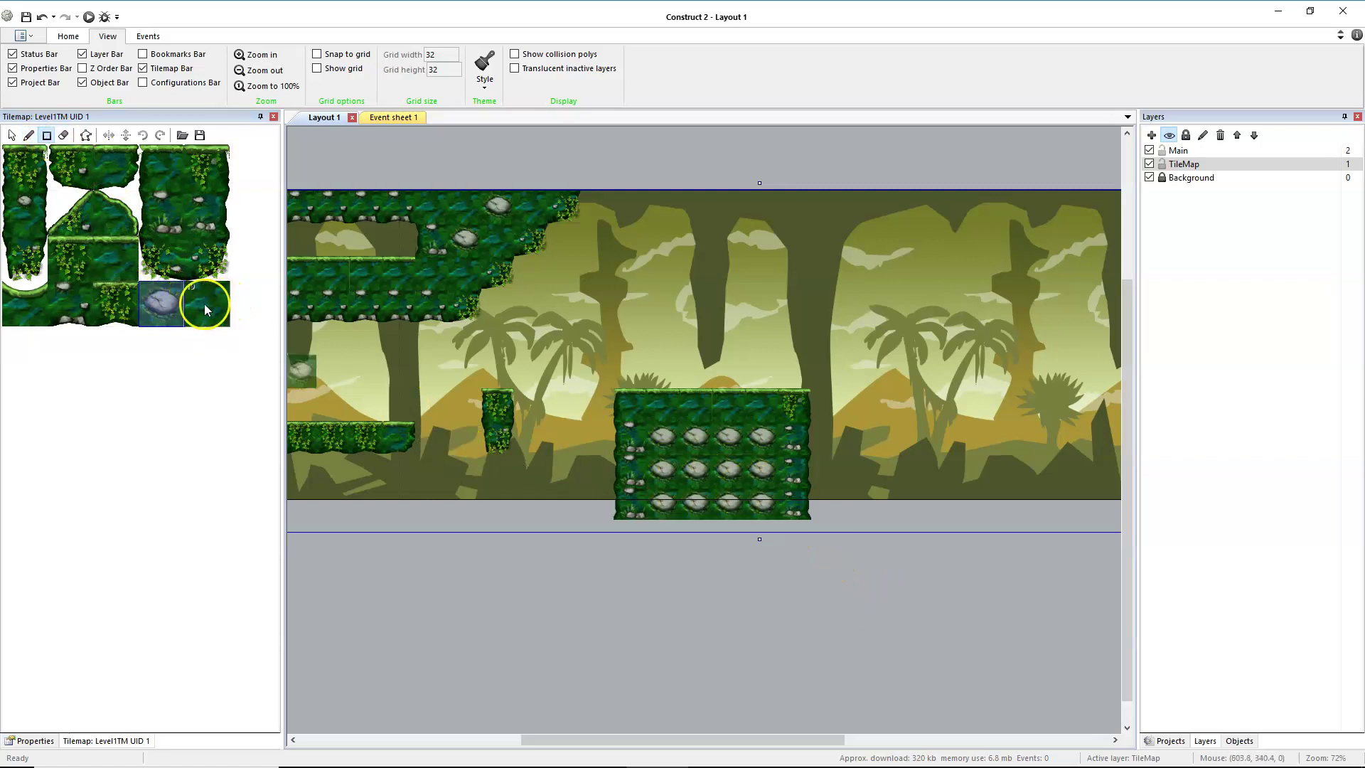
Pencil a dark tile over one of the rock tiles, then pick another tileset tile
left_click(29, 135)
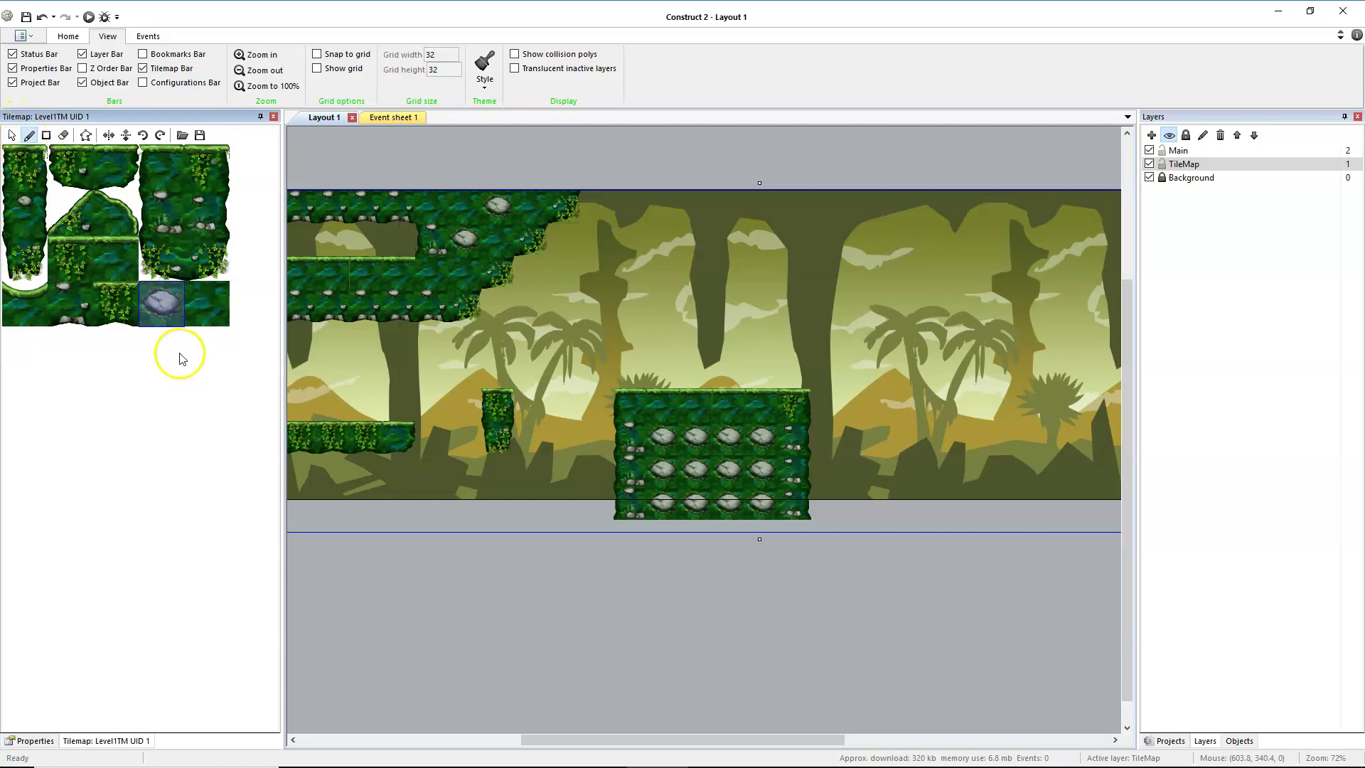
left_click(206, 306)
left_click(709, 471)
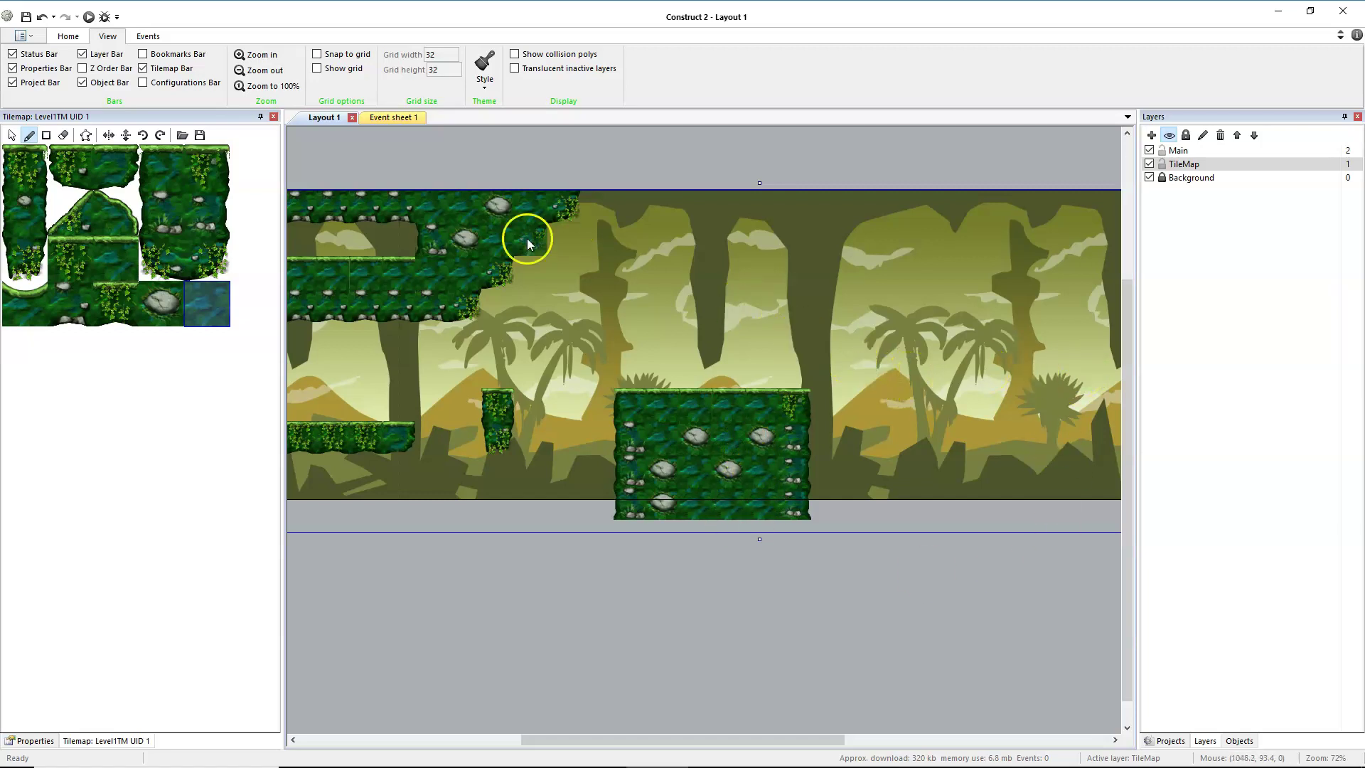
left_click(172, 259)
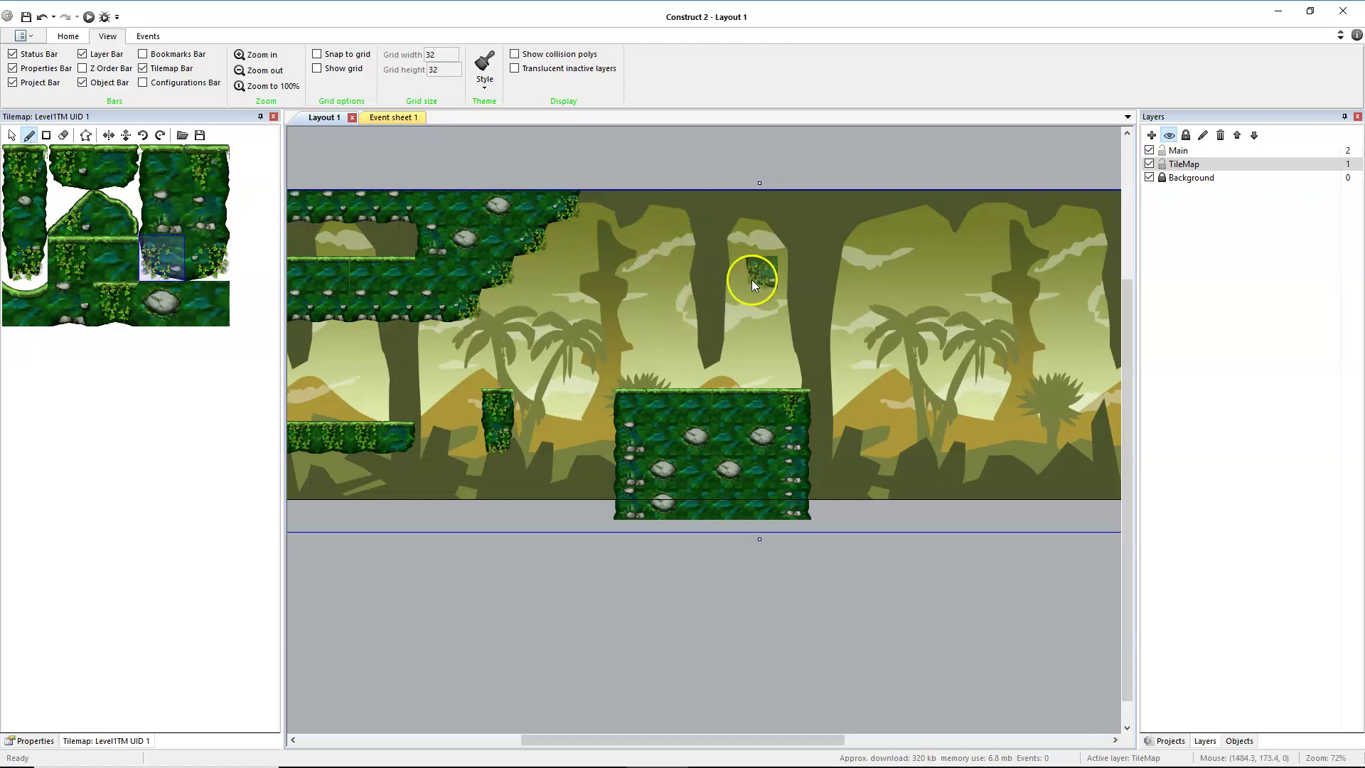
Paint a small floating overhang near the top with grass-topped edge tiles and a rocky underside
left_click(74, 169)
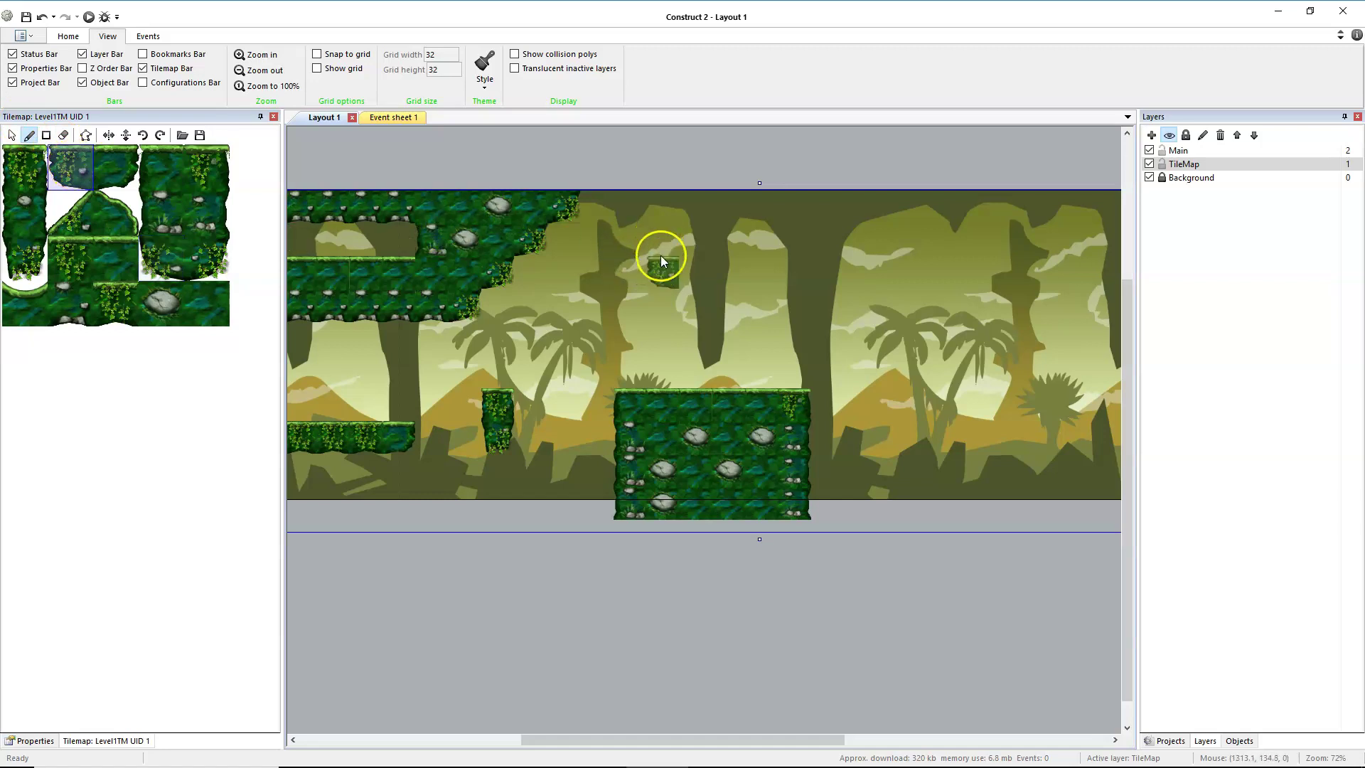
left_click(655, 233)
left_click(162, 256)
left_click(694, 266)
left_click(71, 257)
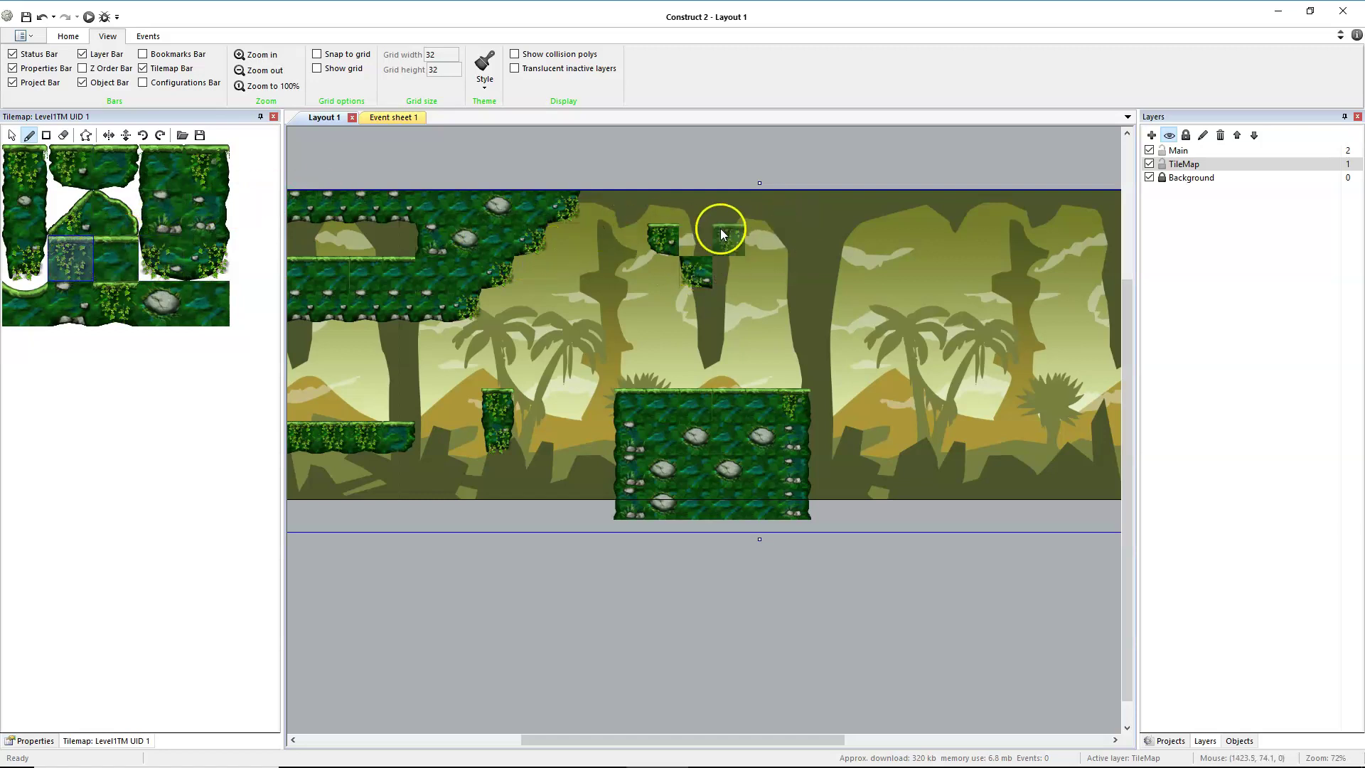
left_click(201, 259)
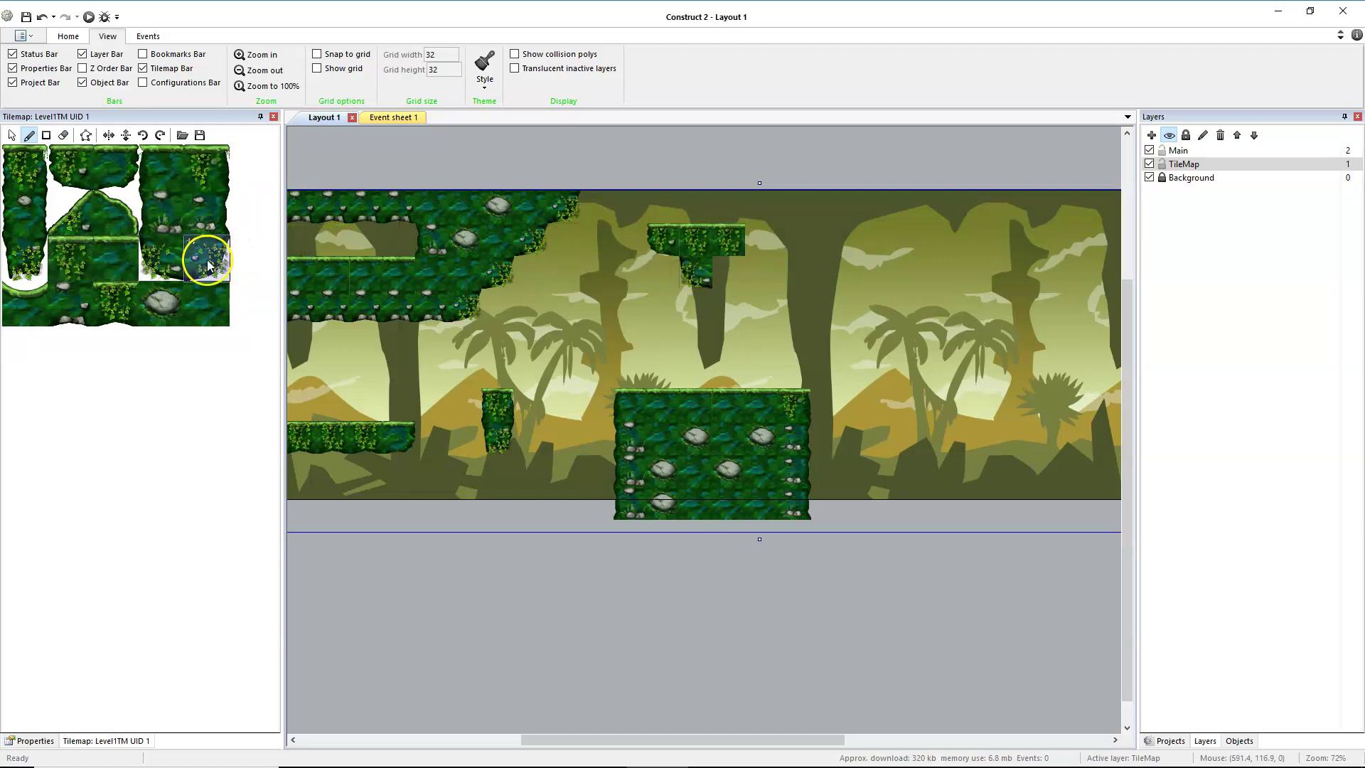
left_click(730, 265)
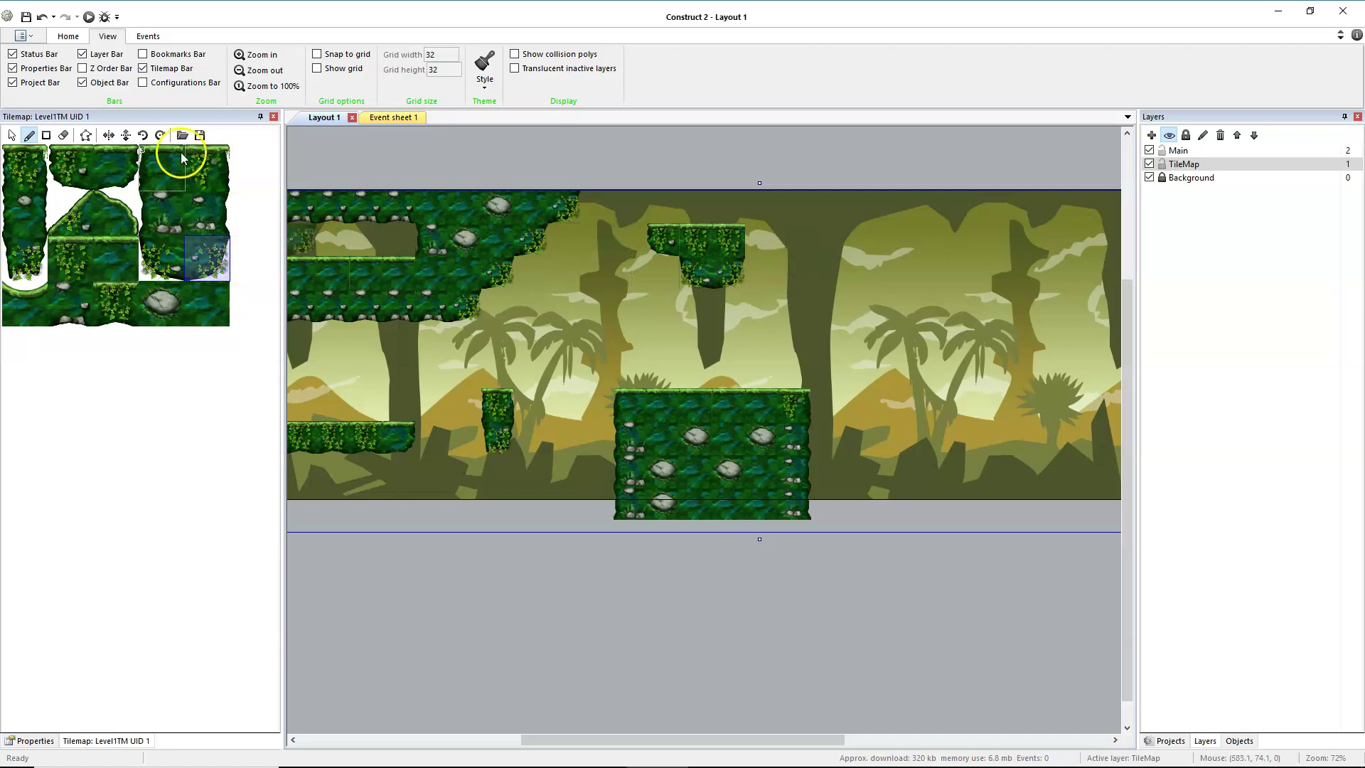
left_click(212, 168)
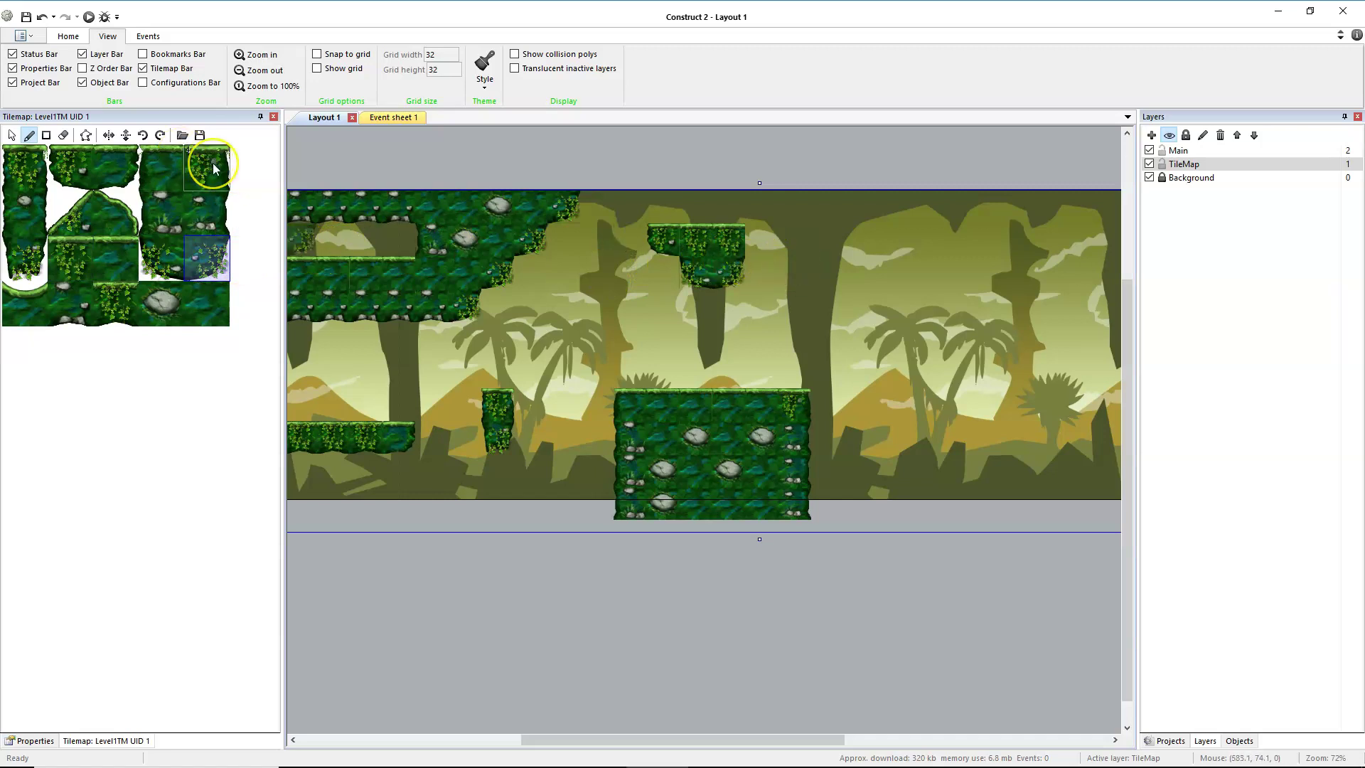
left_click(131, 173)
left_click(789, 242)
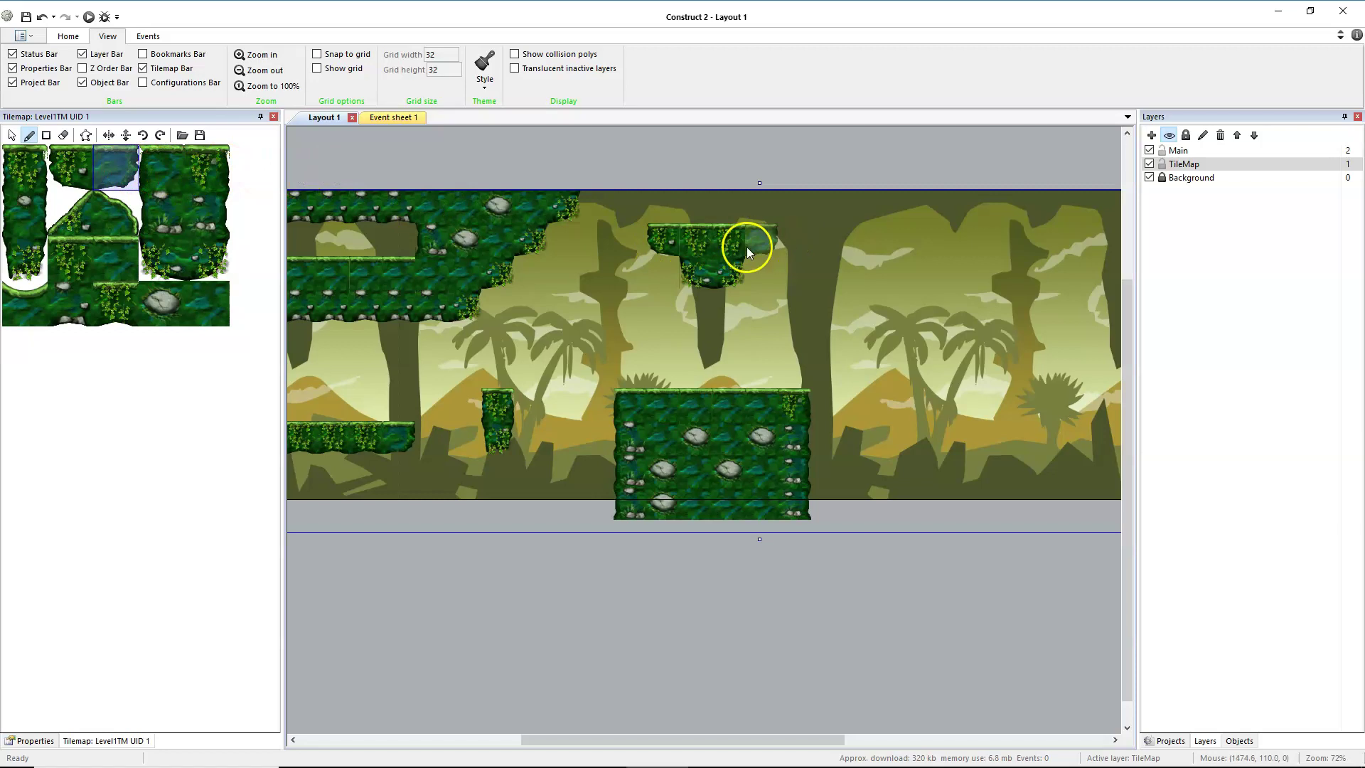
Make Main the active layer and switch the Tilemap bar to the select tool
scroll(812, 296, "down", 5, "ctrl")
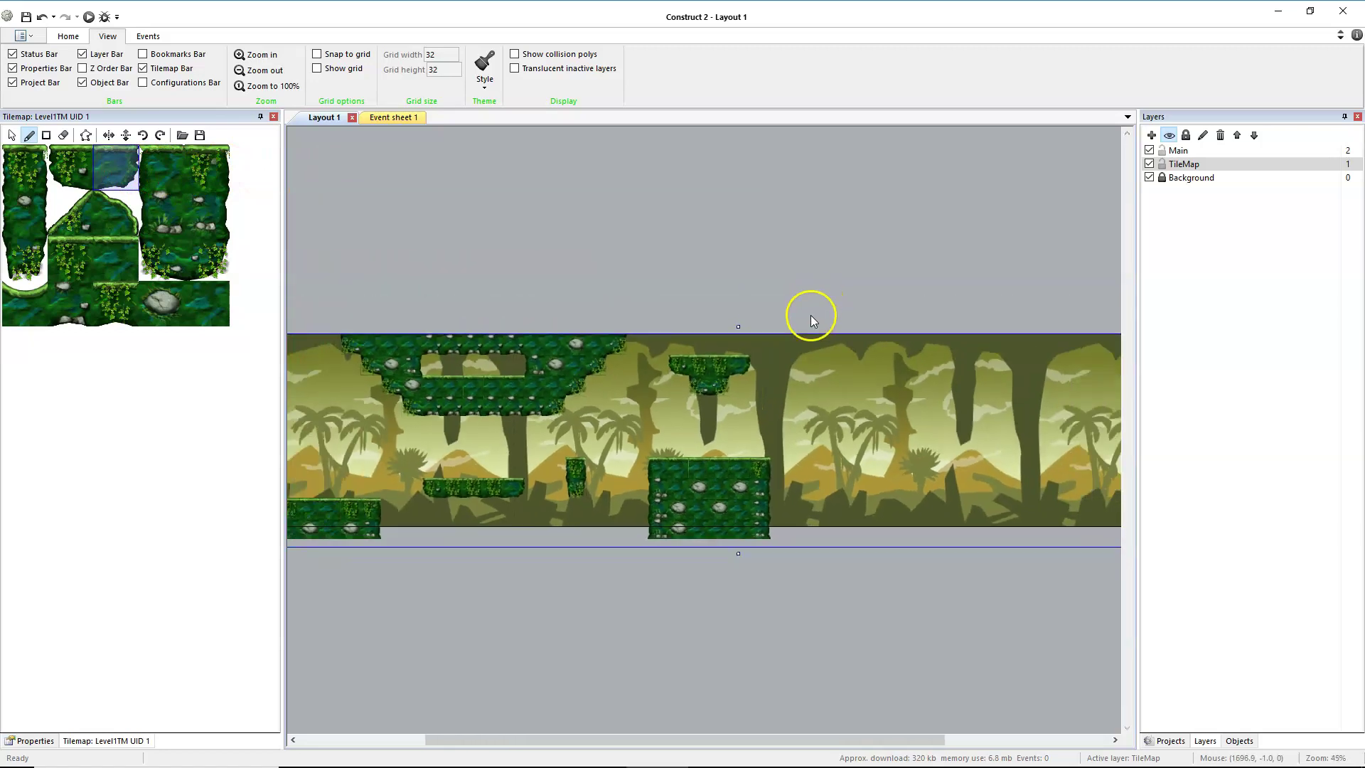
scroll(420, 451, "up", 2, "ctrl")
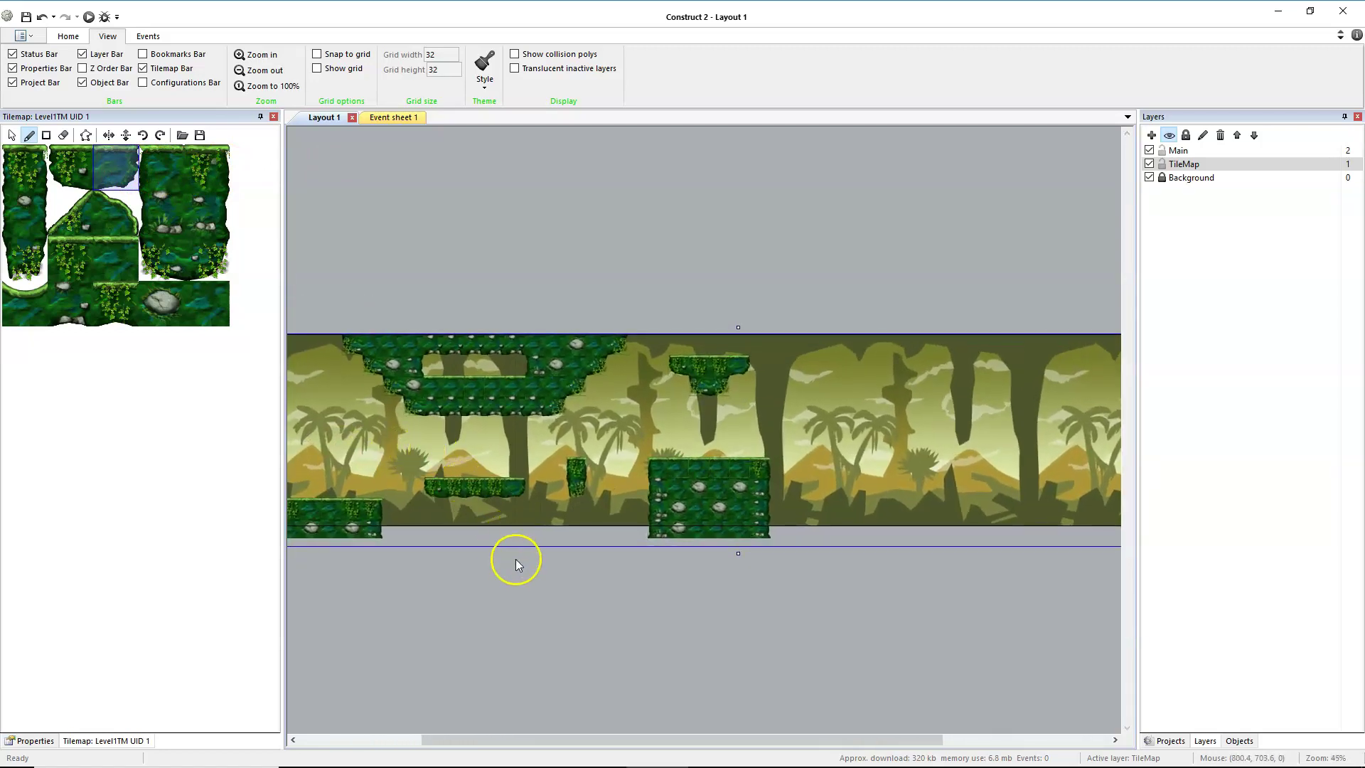
middle_click_drag(515, 560, 701, 534)
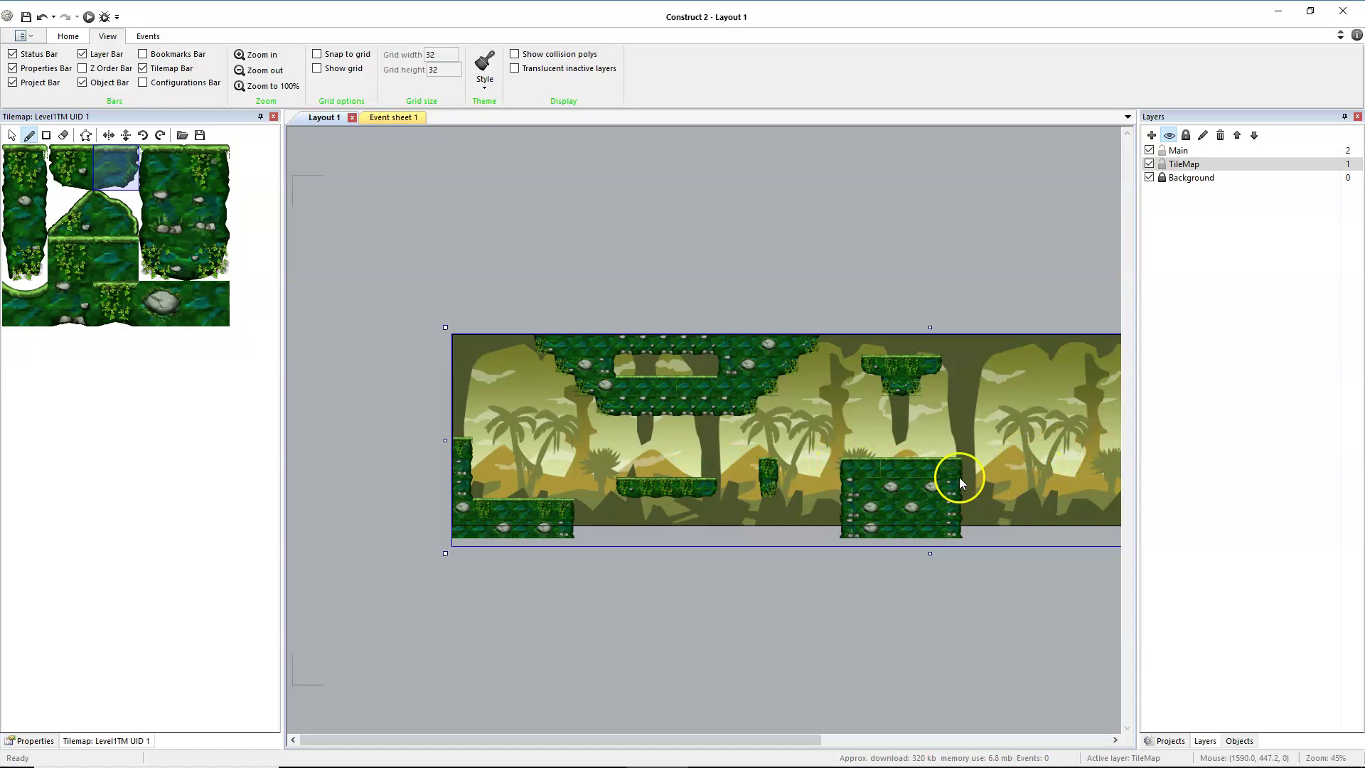
left_click(1182, 151)
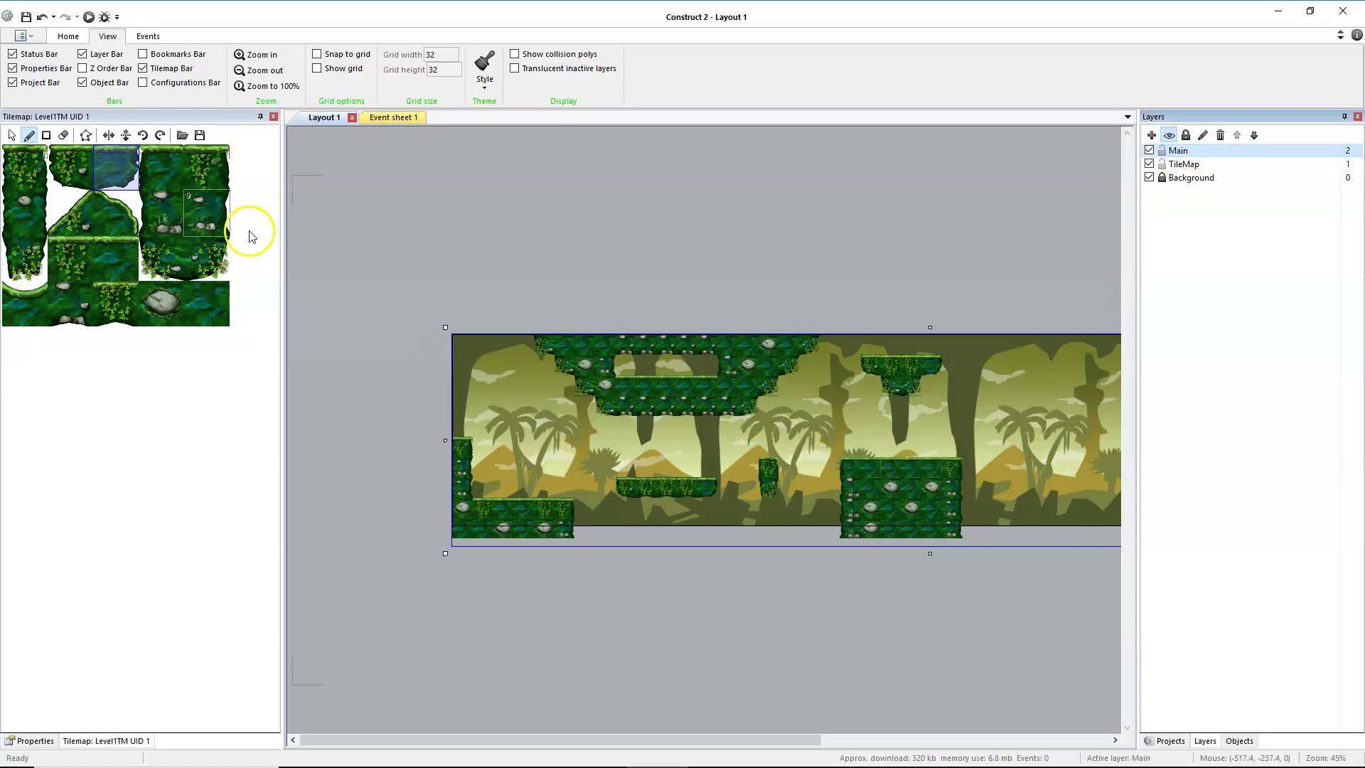
left_click(12, 135)
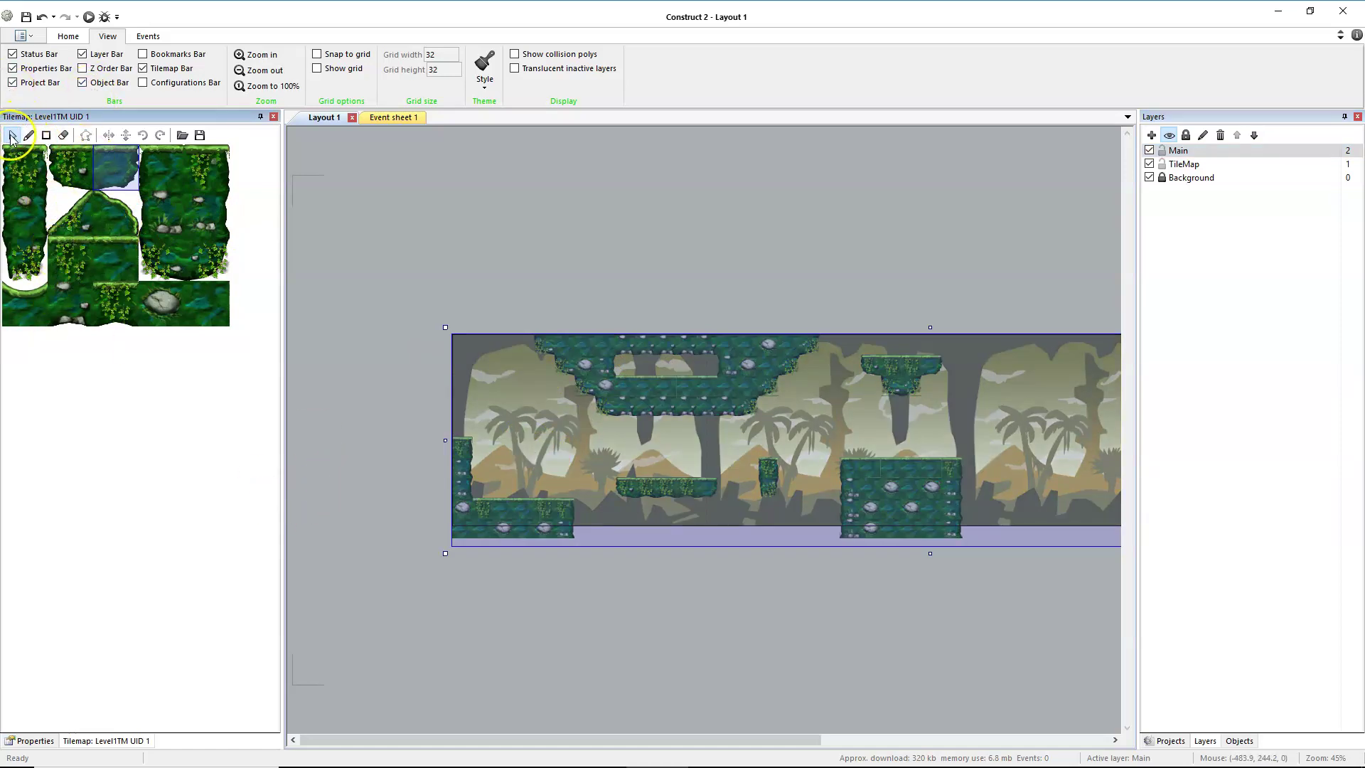
Insert a new Sprite object named Character into the layout
left_click(10, 741)
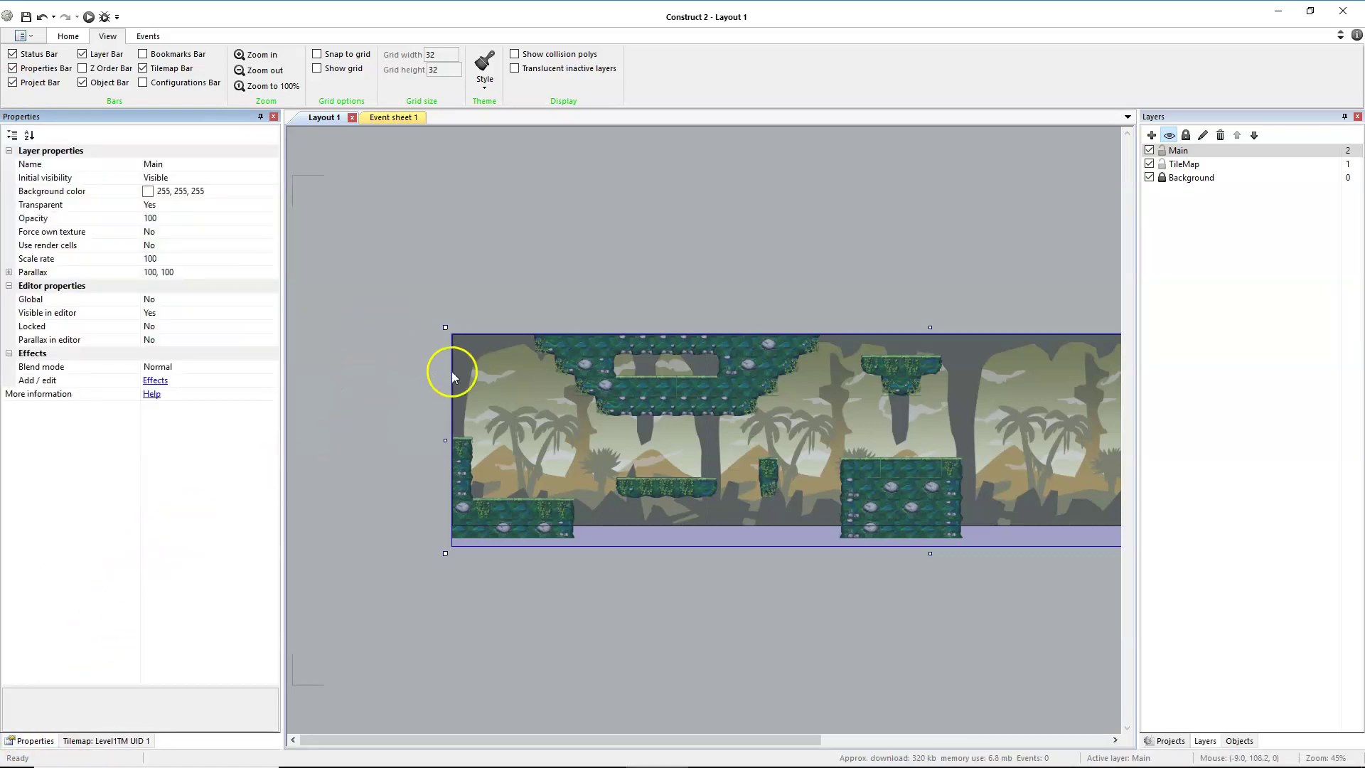
right_click(565, 399)
left_click(592, 409)
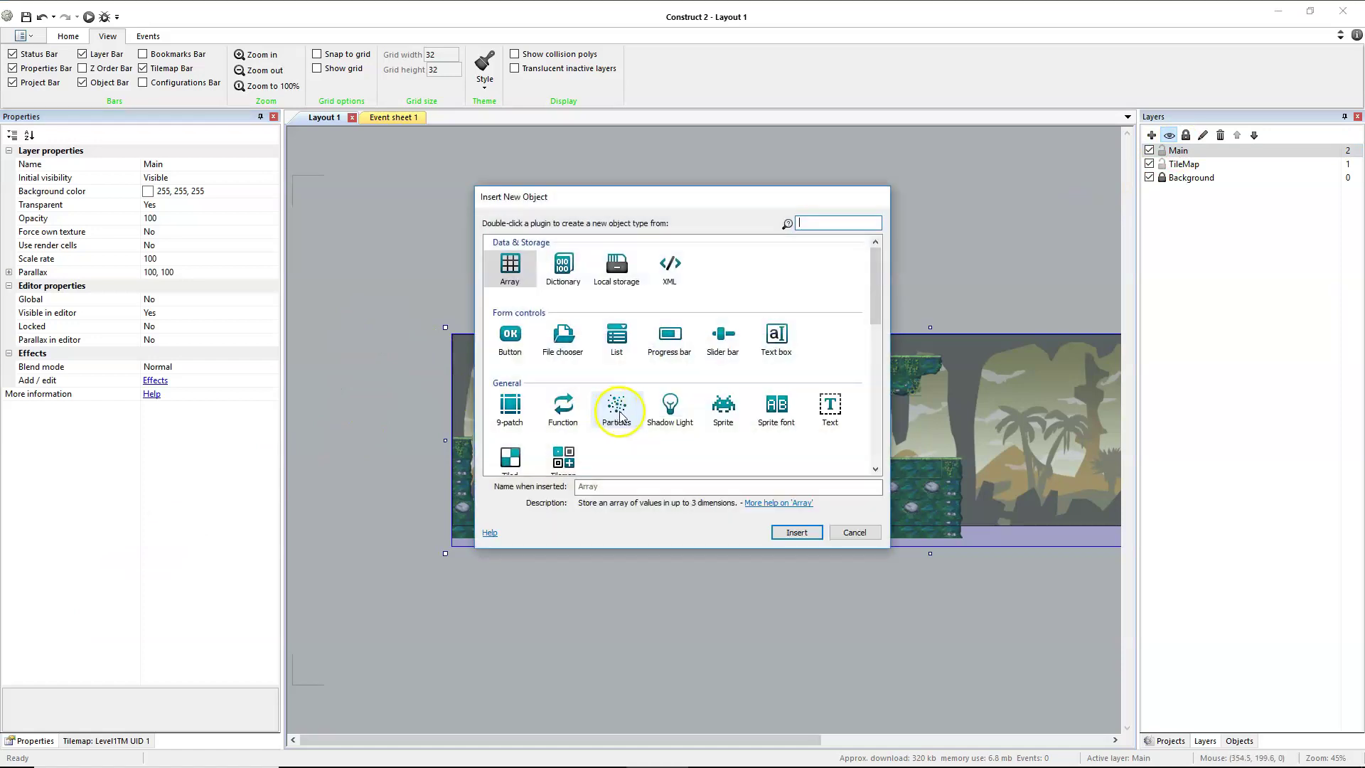
left_click(722, 409)
left_click(708, 490)
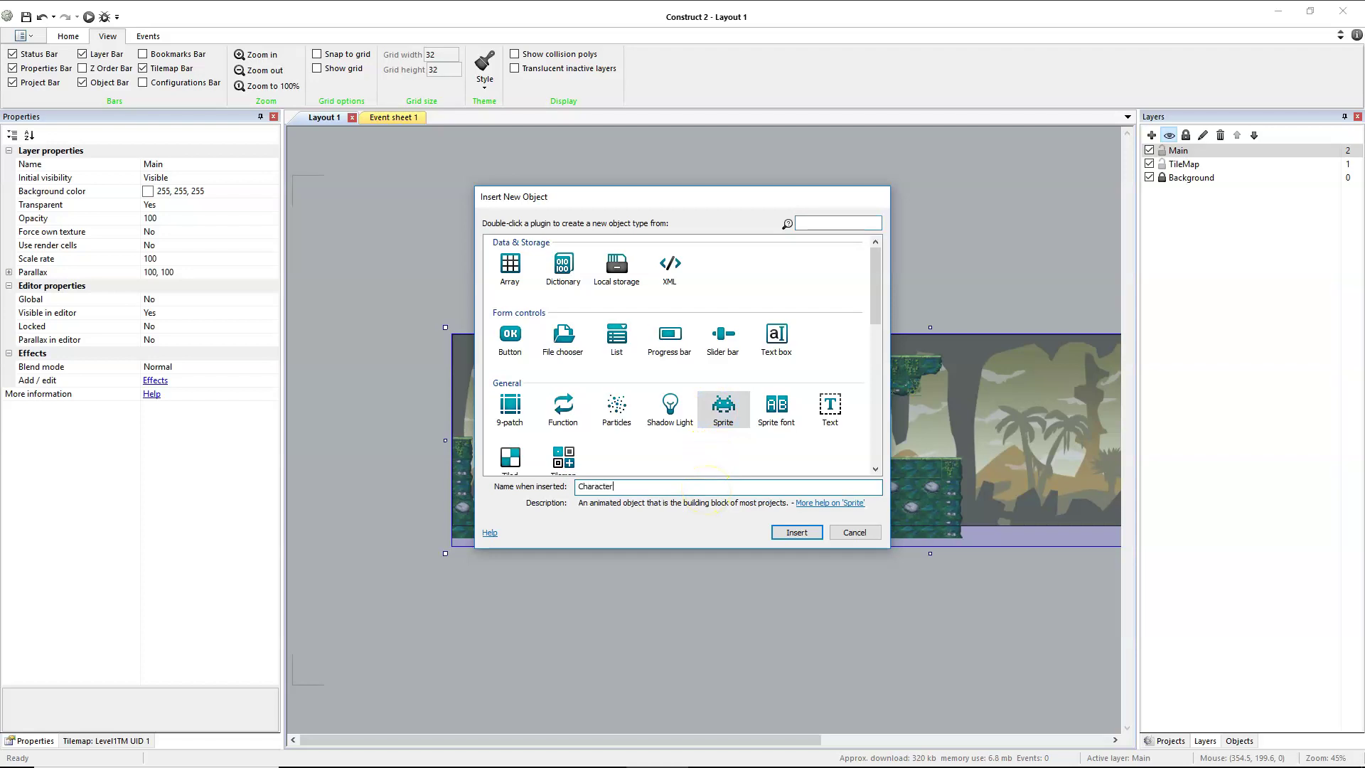
left_click(797, 533)
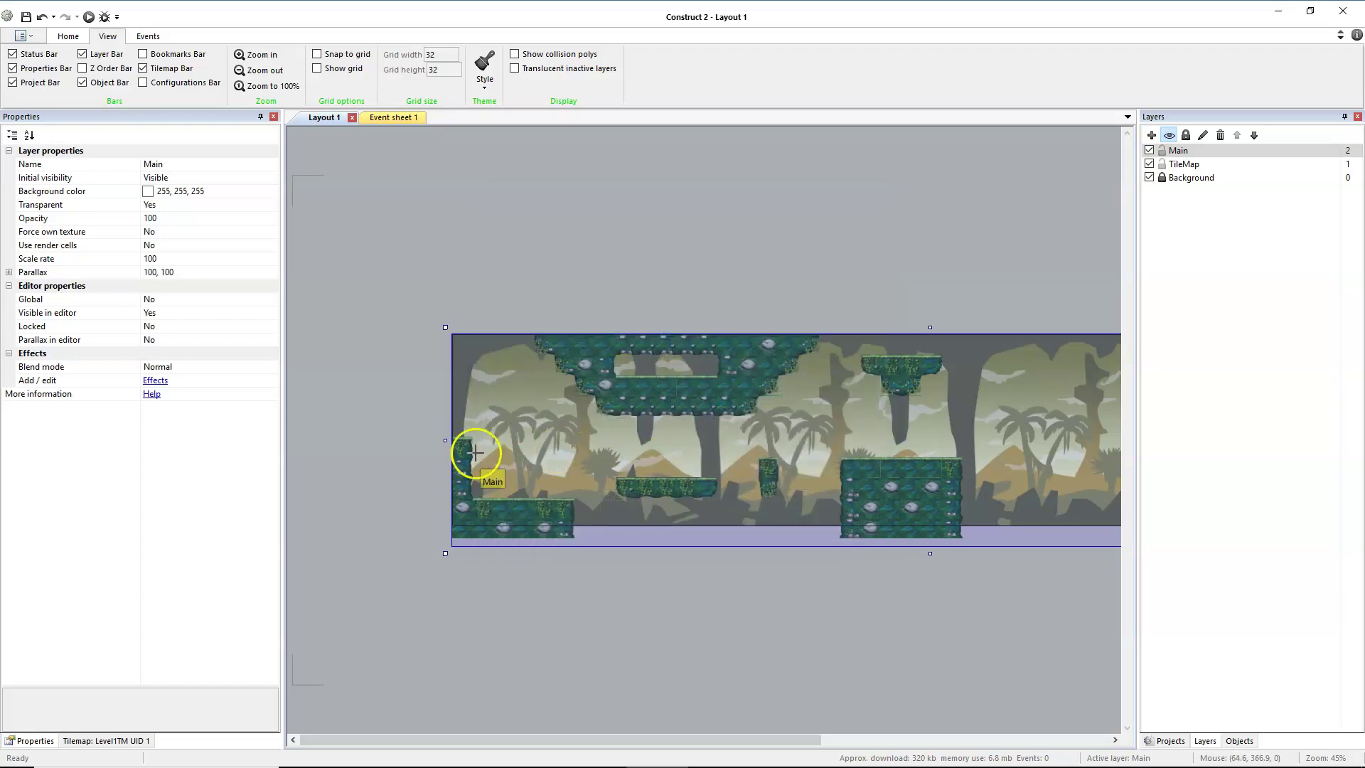
Place the Character sprite at the level's left edge and resize its image to 32 x 32
left_click(529, 463)
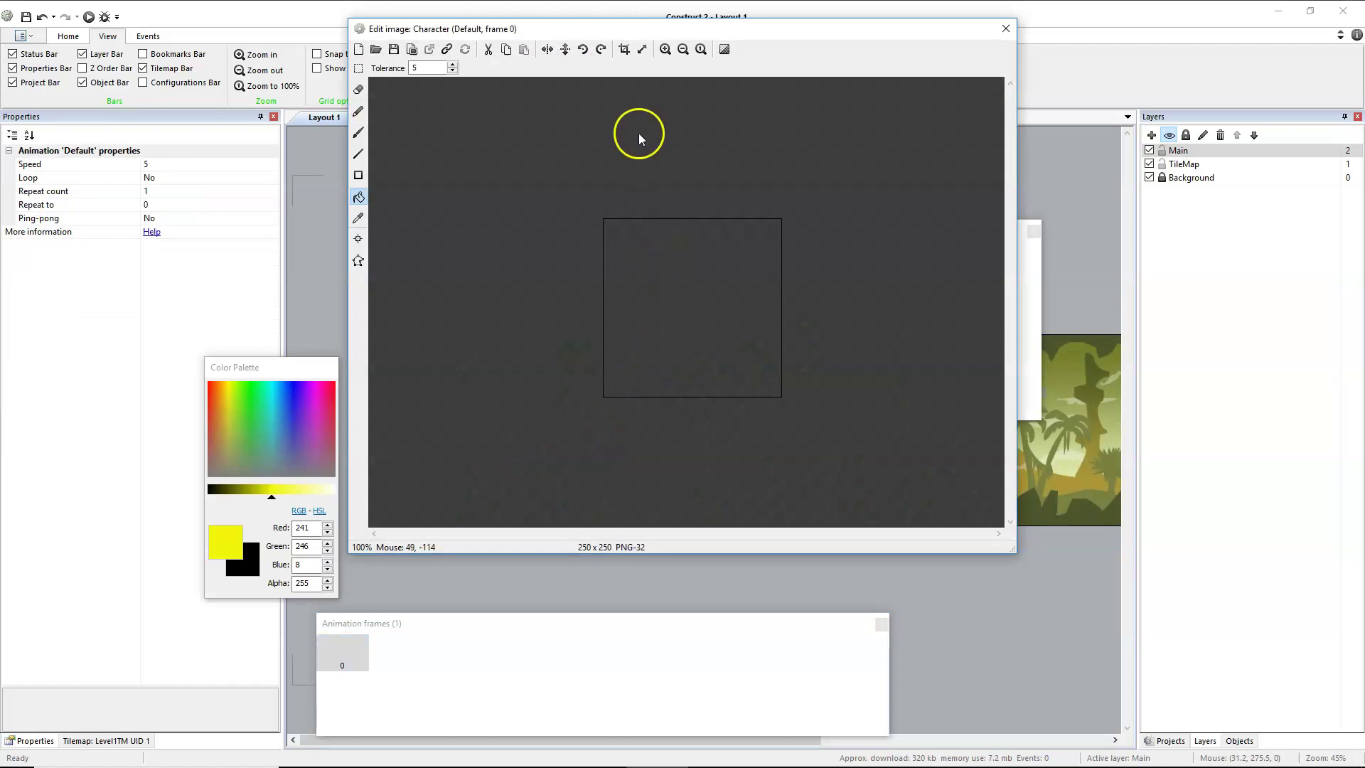
left_click(642, 50)
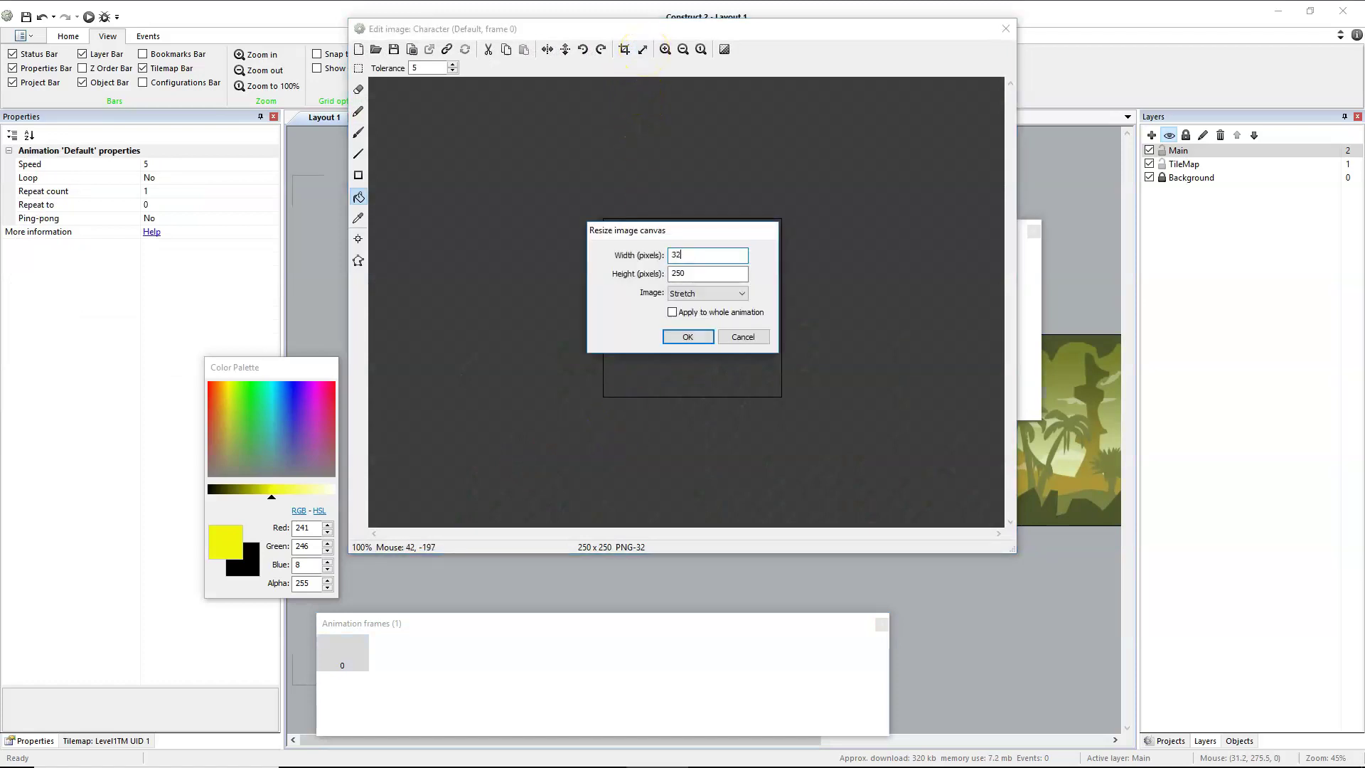
key("Tab")
type("32")
left_click(688, 337)
Fill the sprite image with bright yellow and close the image editor
left_click(229, 391)
left_click(694, 307)
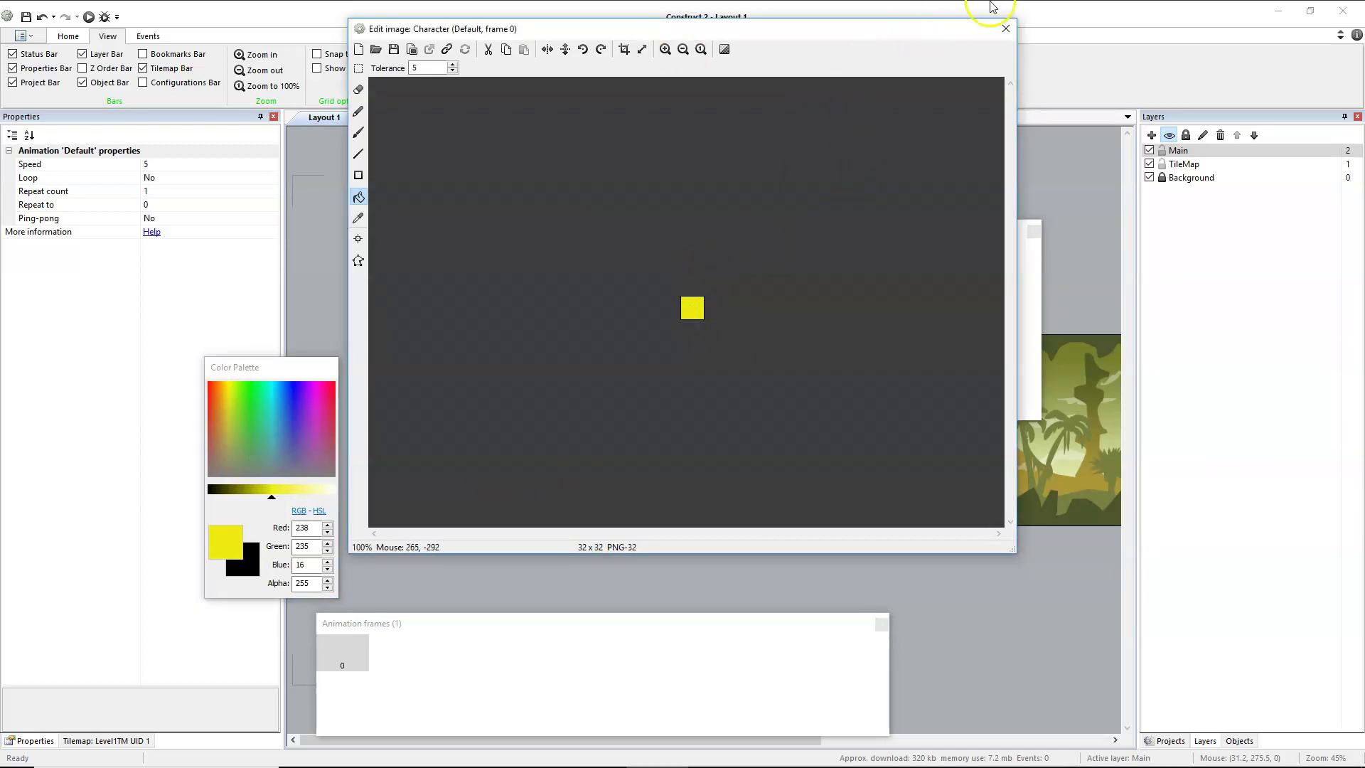
left_click(1006, 29)
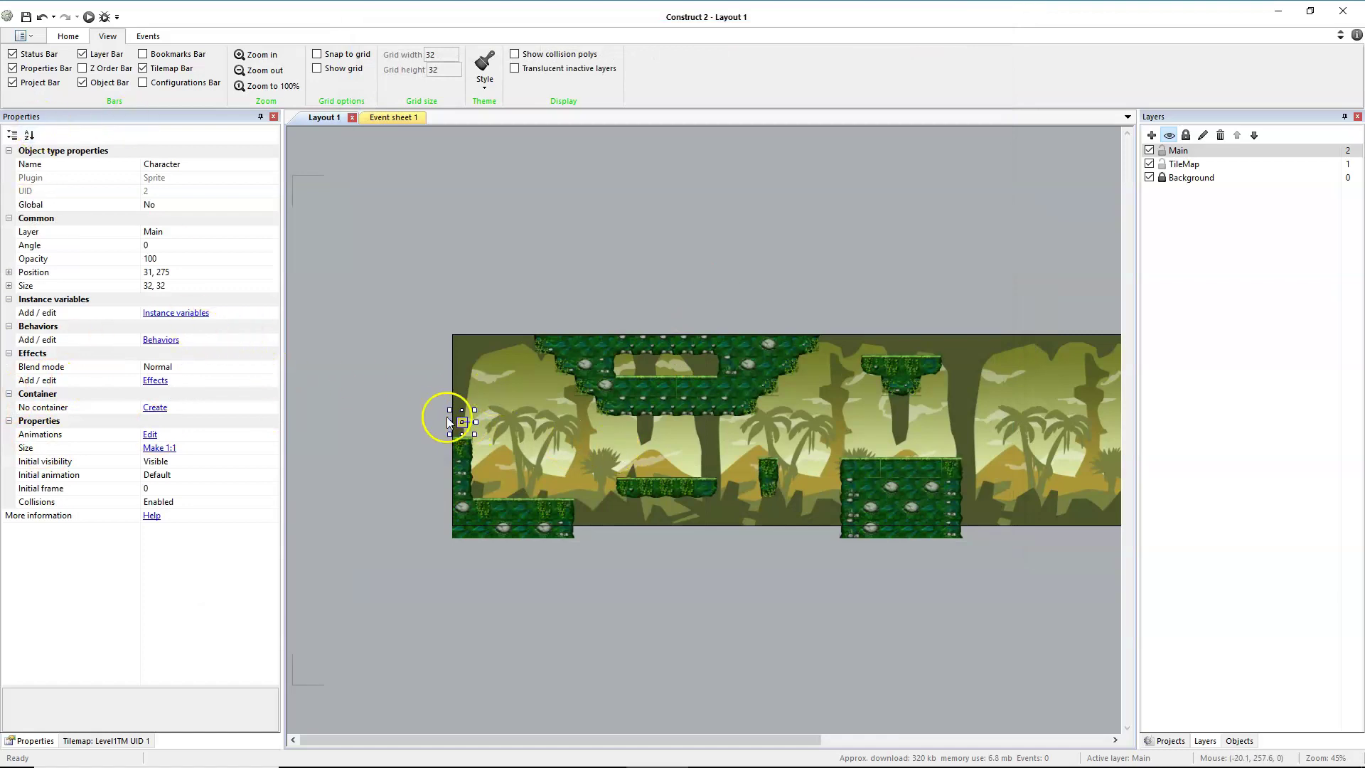
Add the Scroll To behavior to the Character sprite
left_click(155, 340)
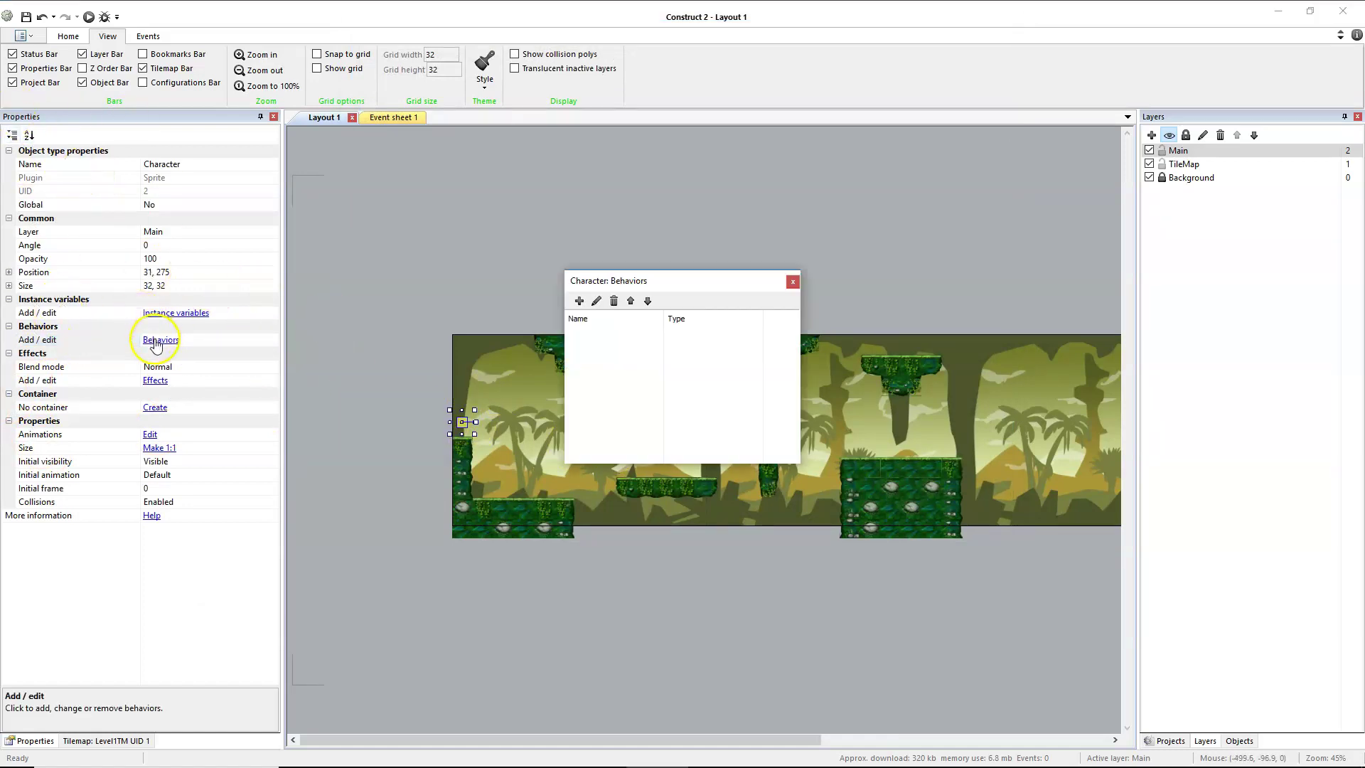
left_click(578, 299)
left_click(714, 435)
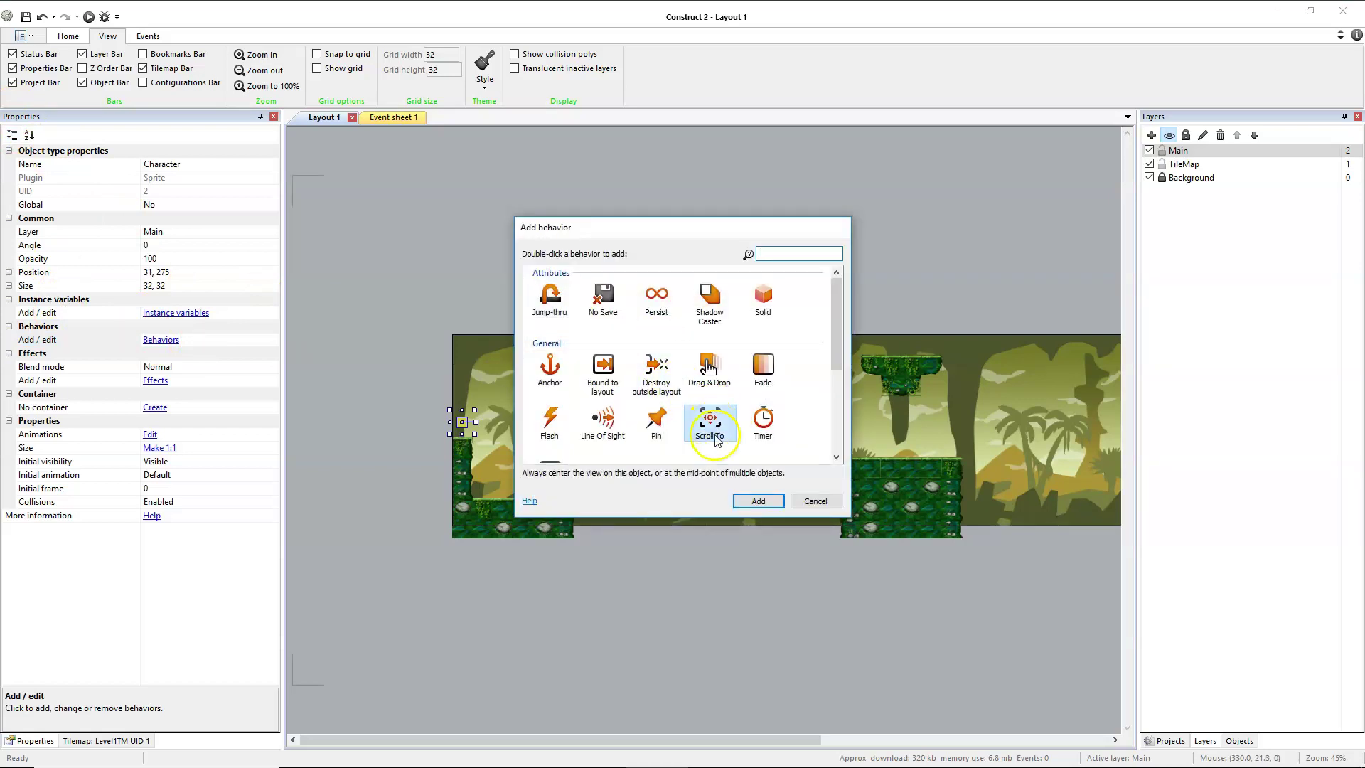
left_click(758, 501)
Add the Platform behavior to Character, close the behaviors list, and deselect the sprite
left_click(580, 301)
scroll(590, 420, "down", 3)
left_click(597, 425)
left_click(758, 500)
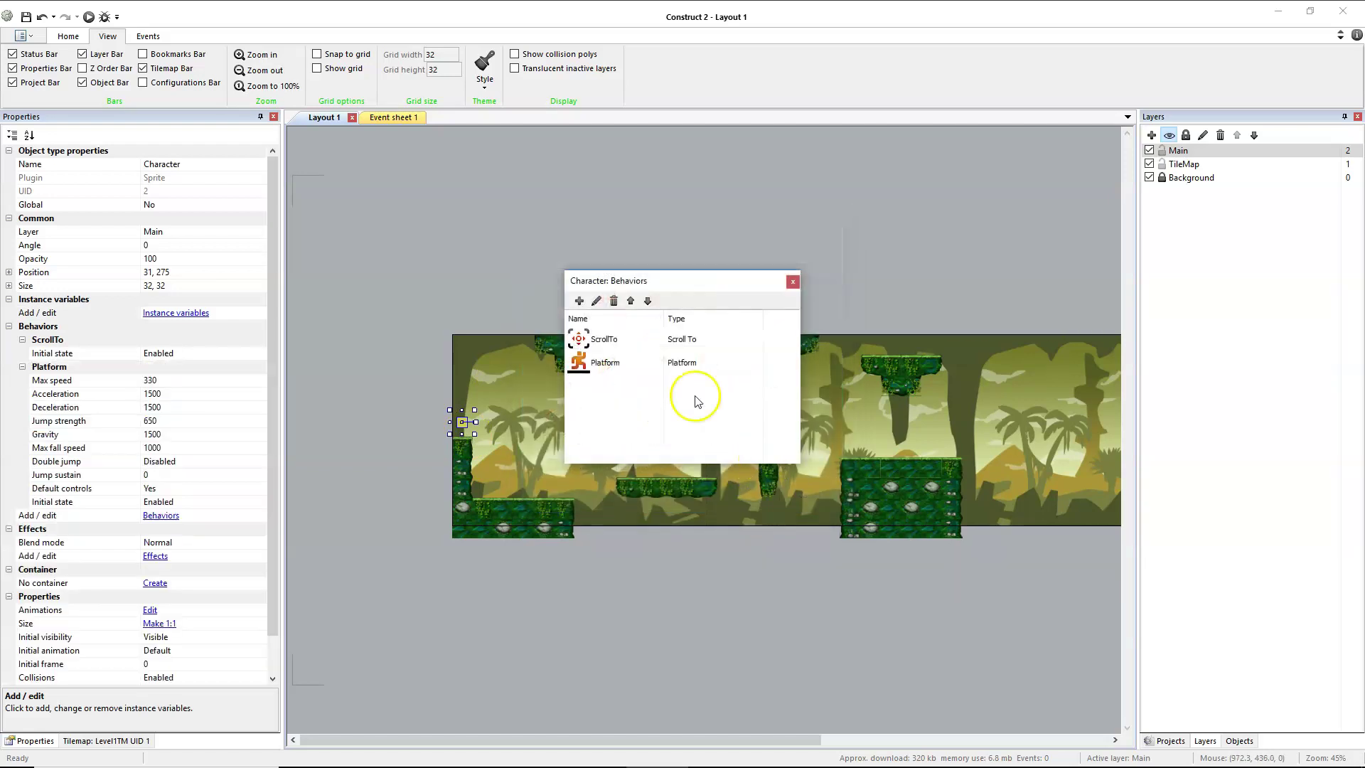
left_click(792, 282)
left_click(409, 347)
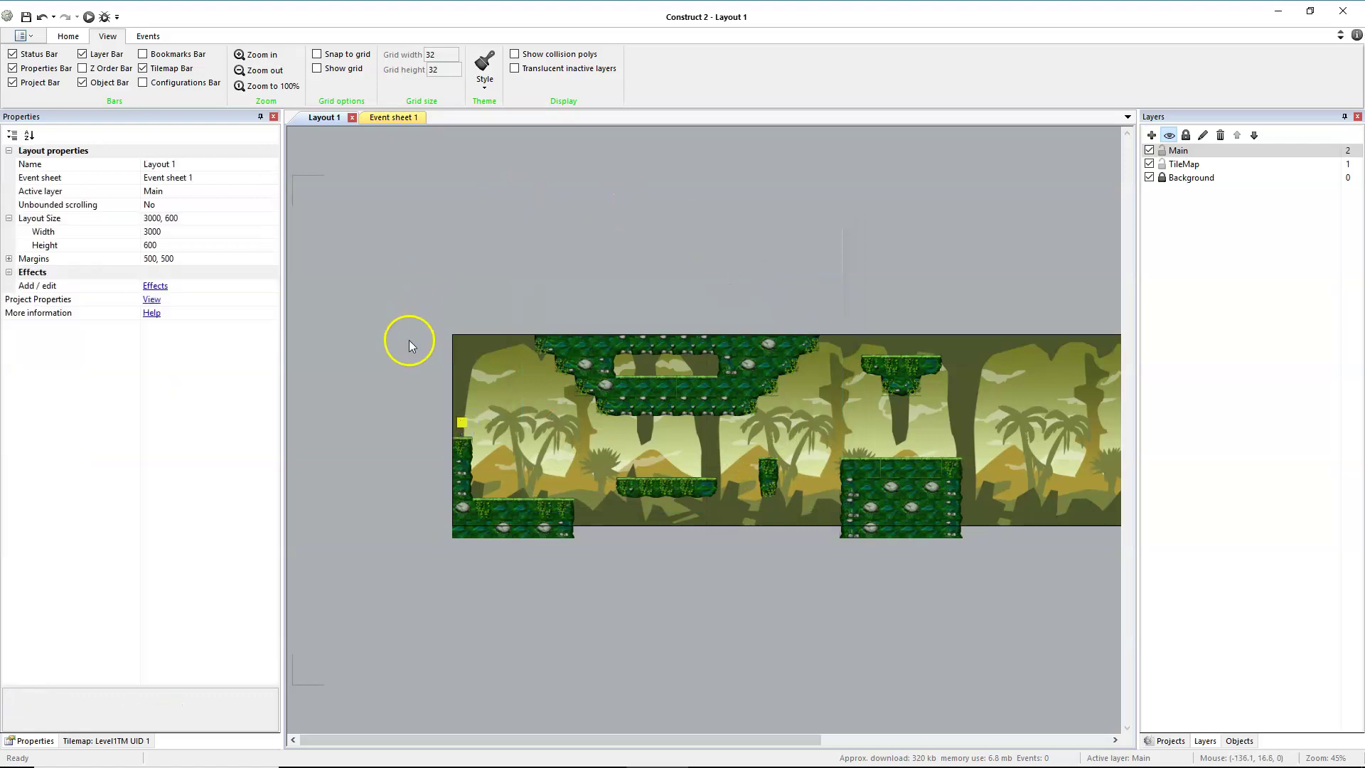
left_click(88, 16)
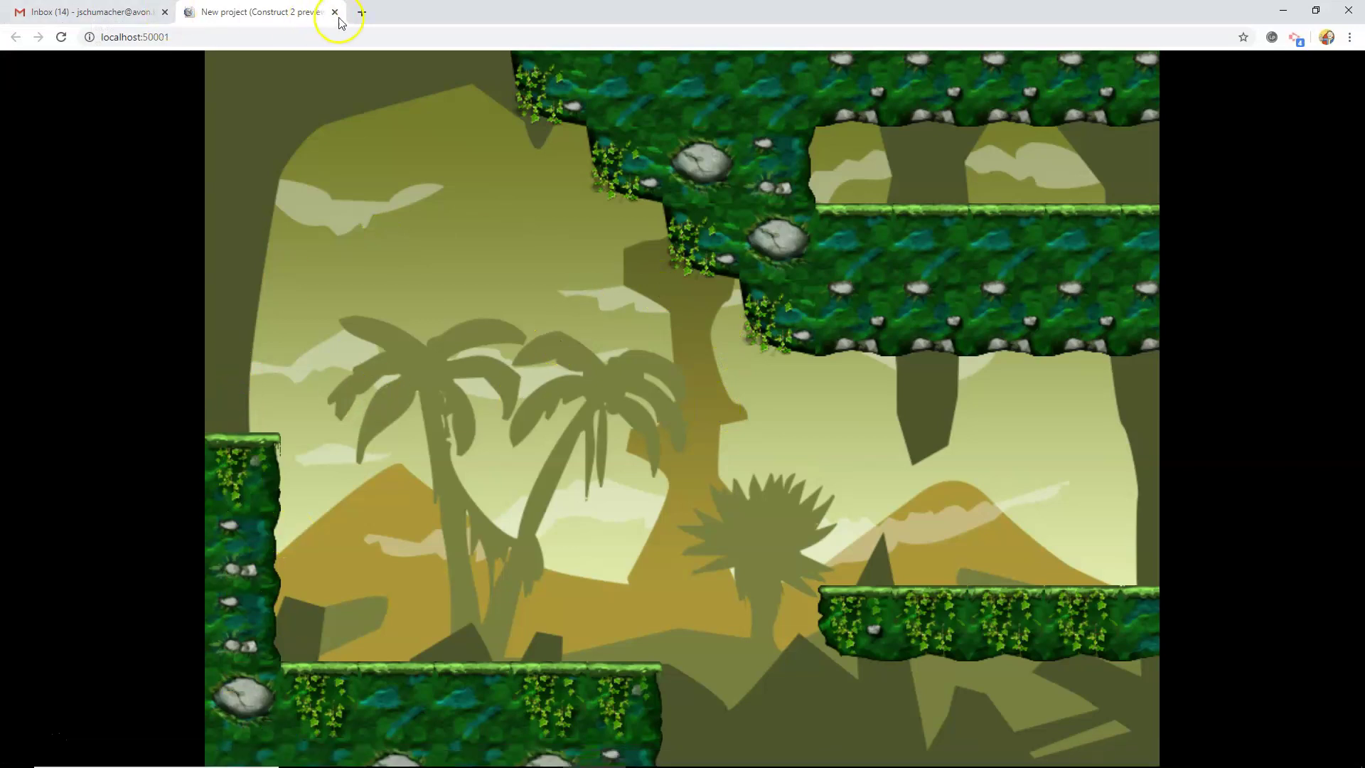
left_click(1283, 10)
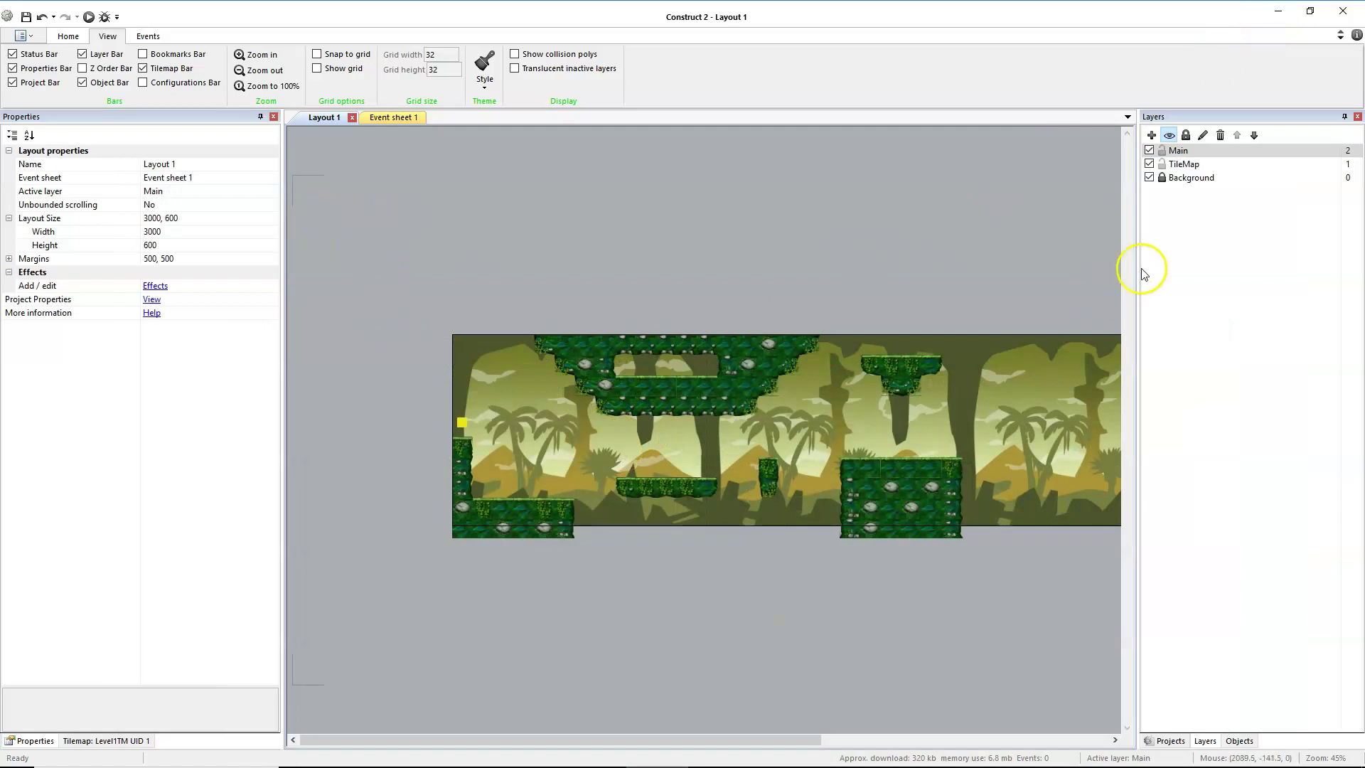
Give the Level1TM tilemap the Solid behavior and run a layout preview
left_click(564, 373)
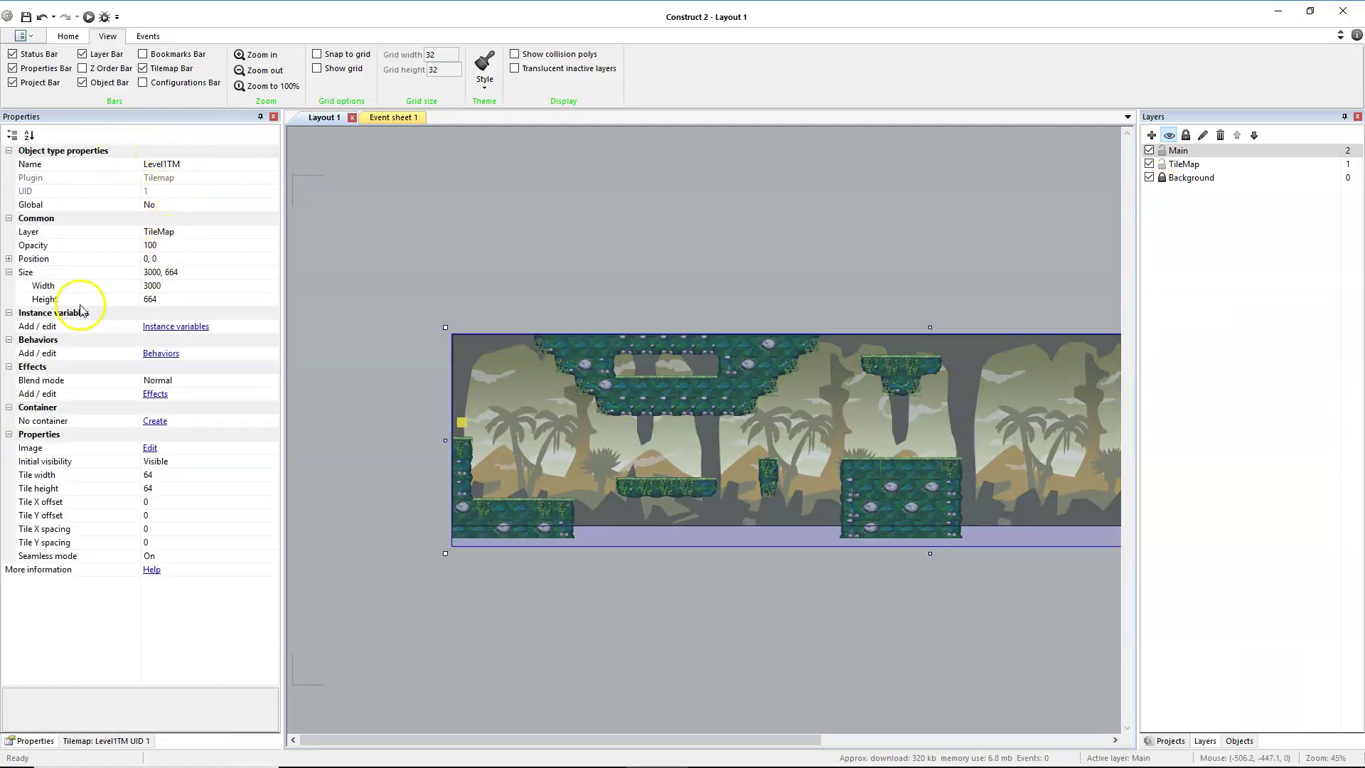
left_click(161, 353)
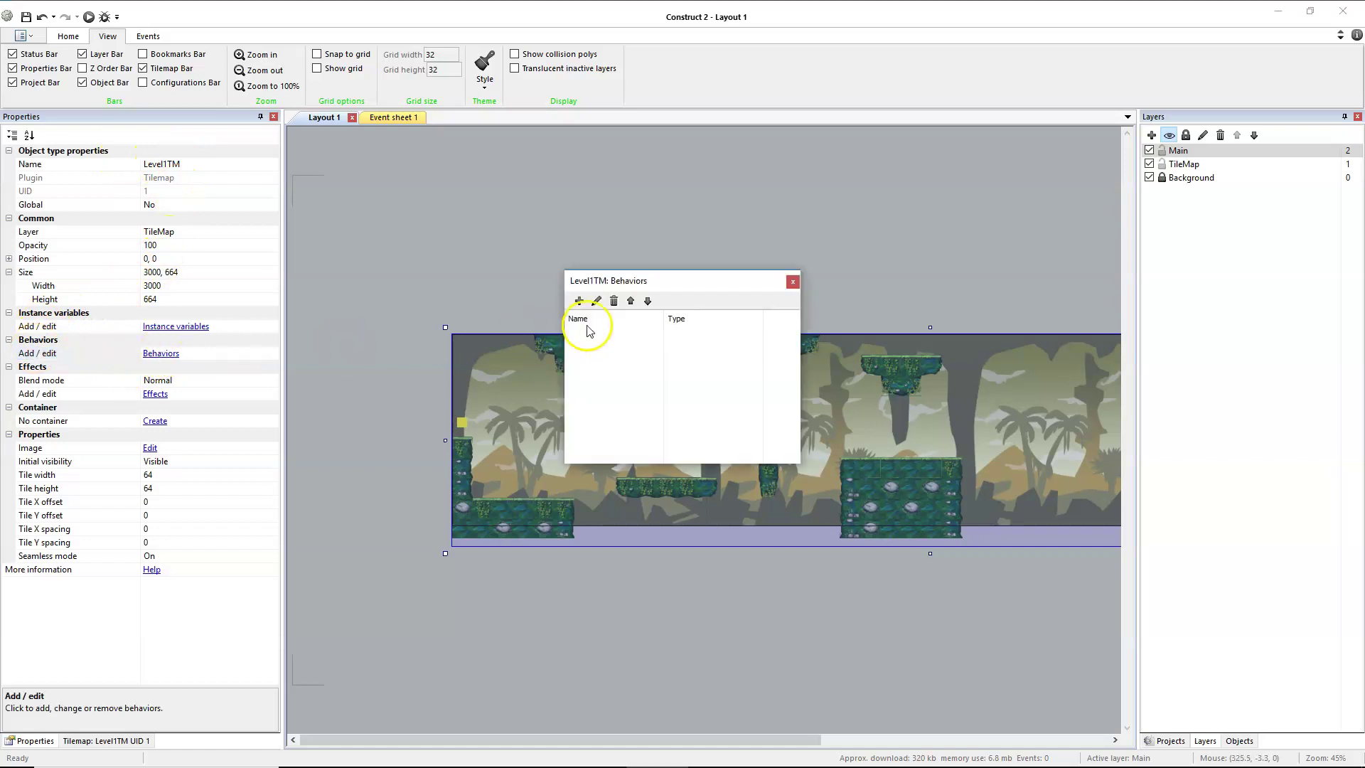
left_click(579, 301)
left_click(763, 297)
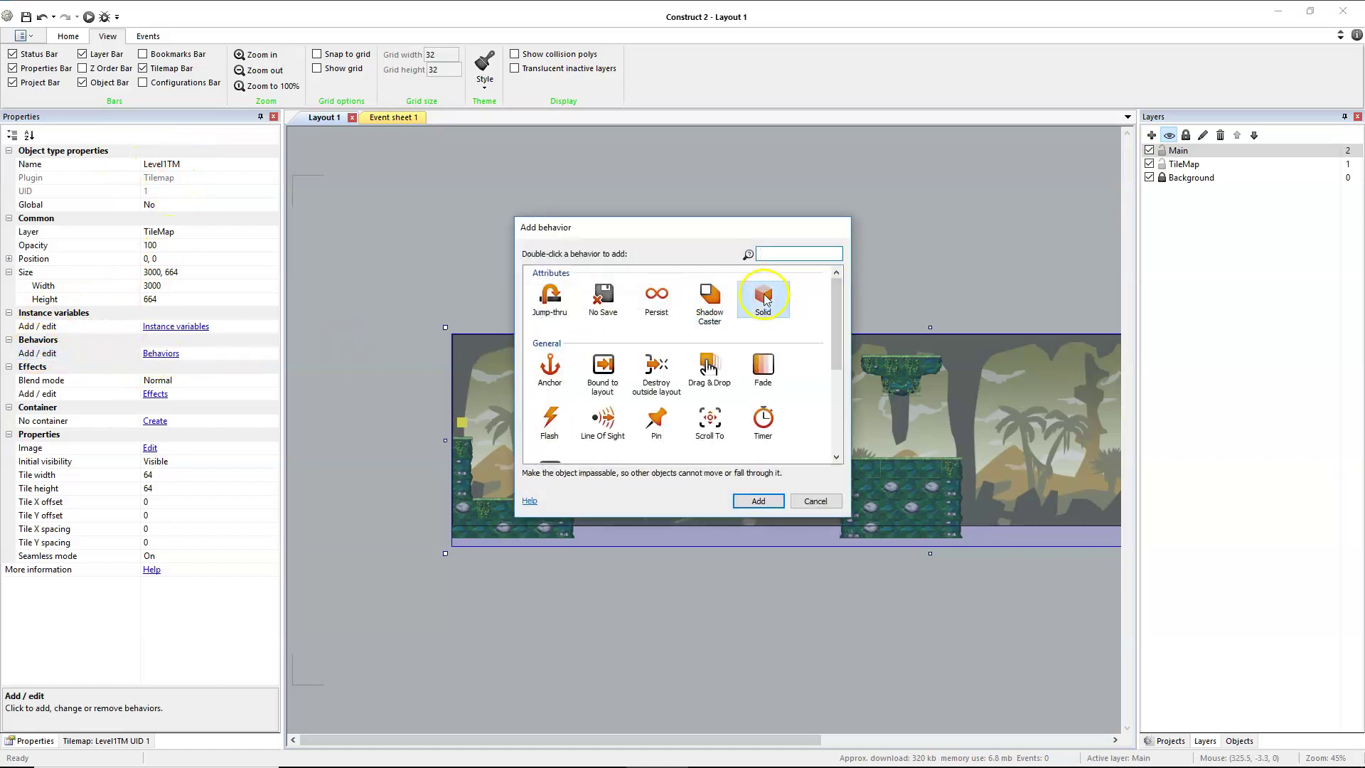
left_click(757, 503)
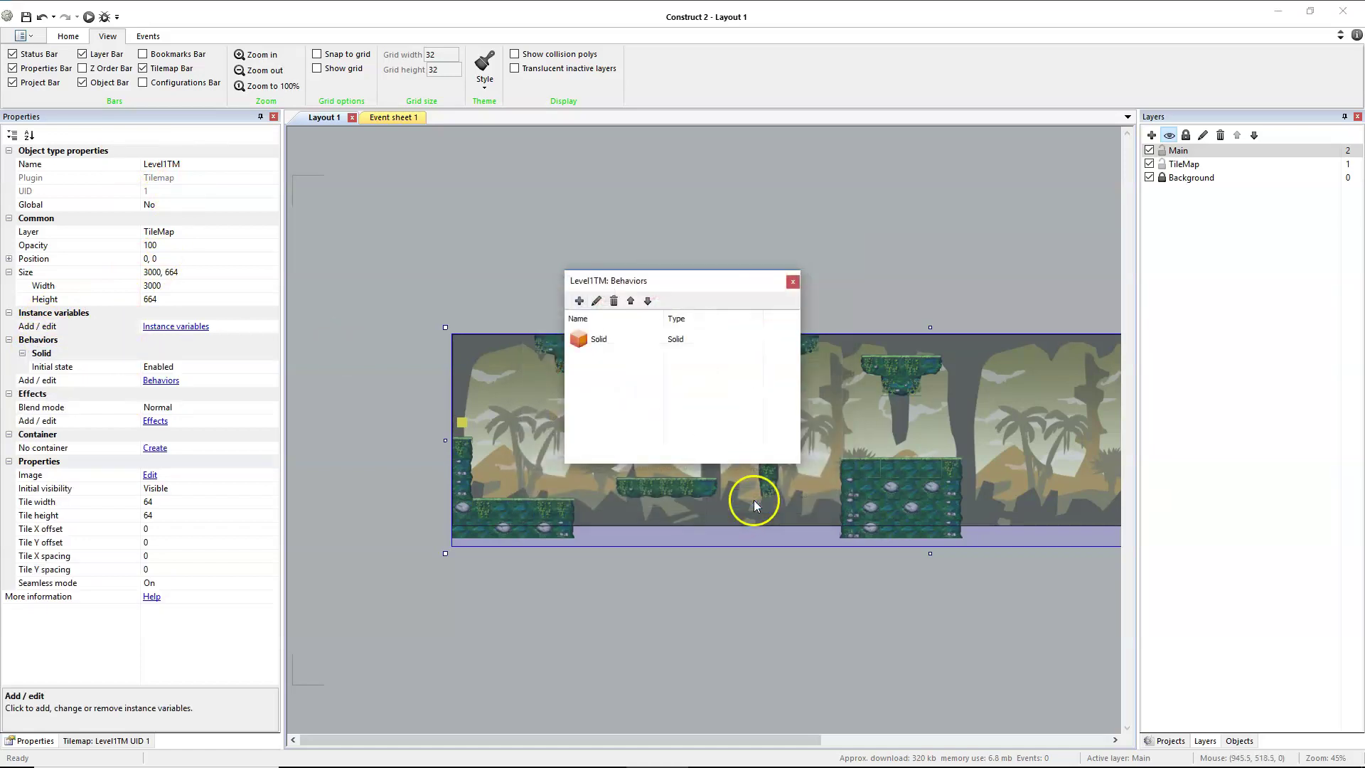
left_click(792, 282)
left_click(88, 16)
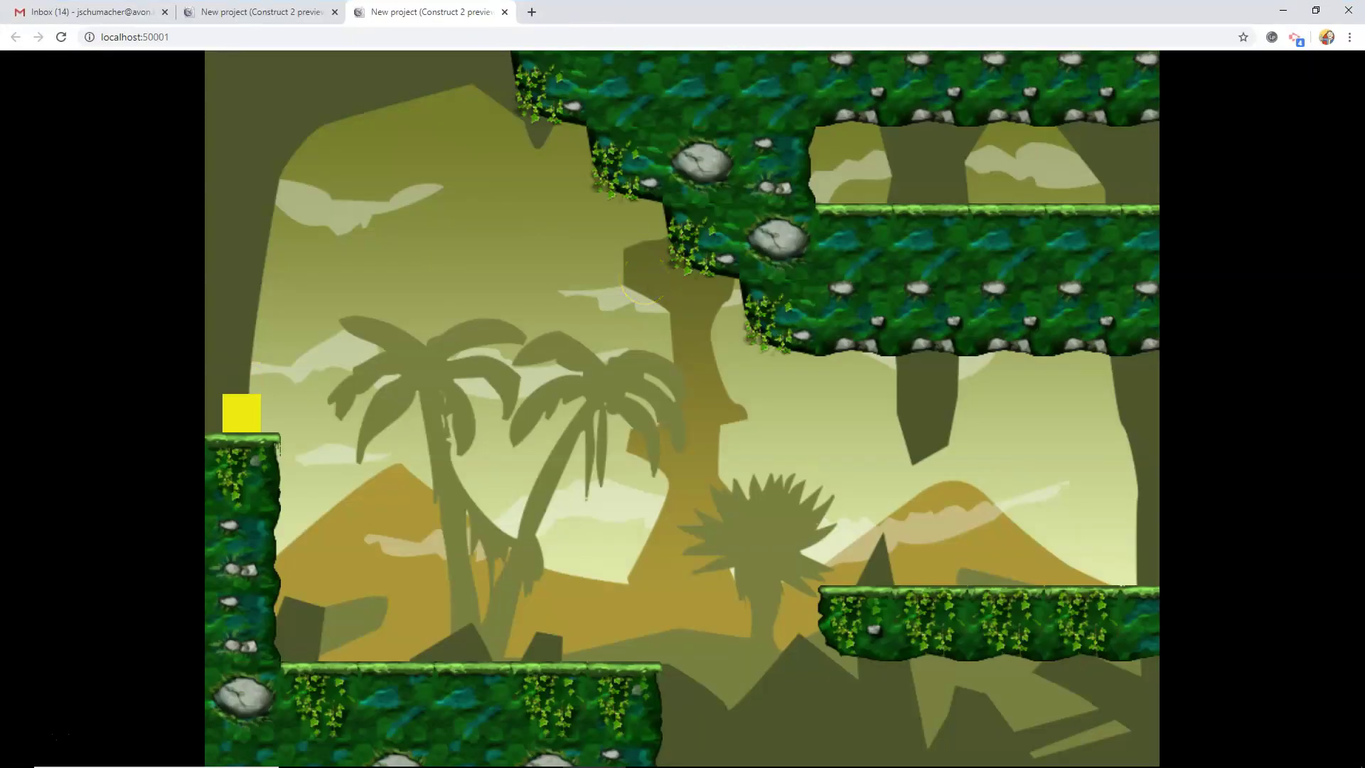
Run the yellow character right and jump it across the gaps onto the pillar and the large platform
key("Right")
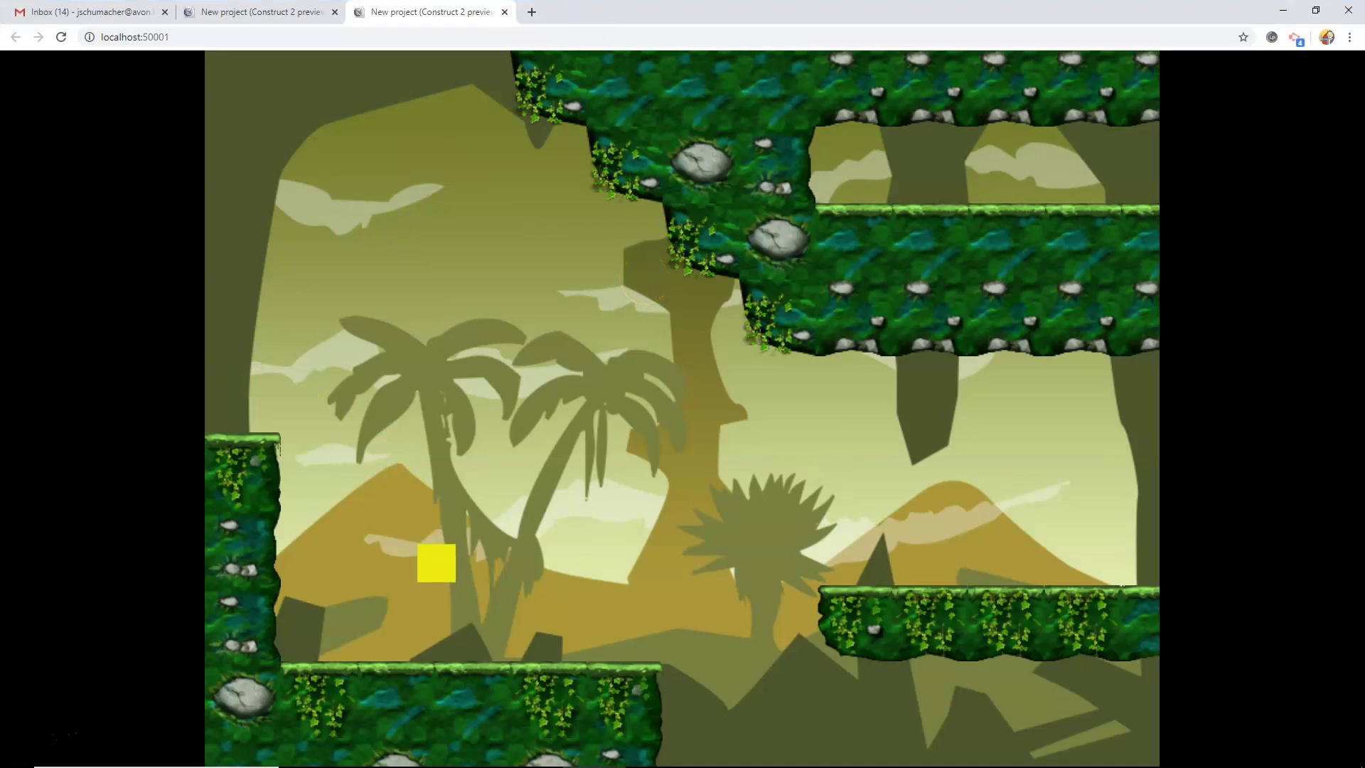
key("Up")
key("Right")
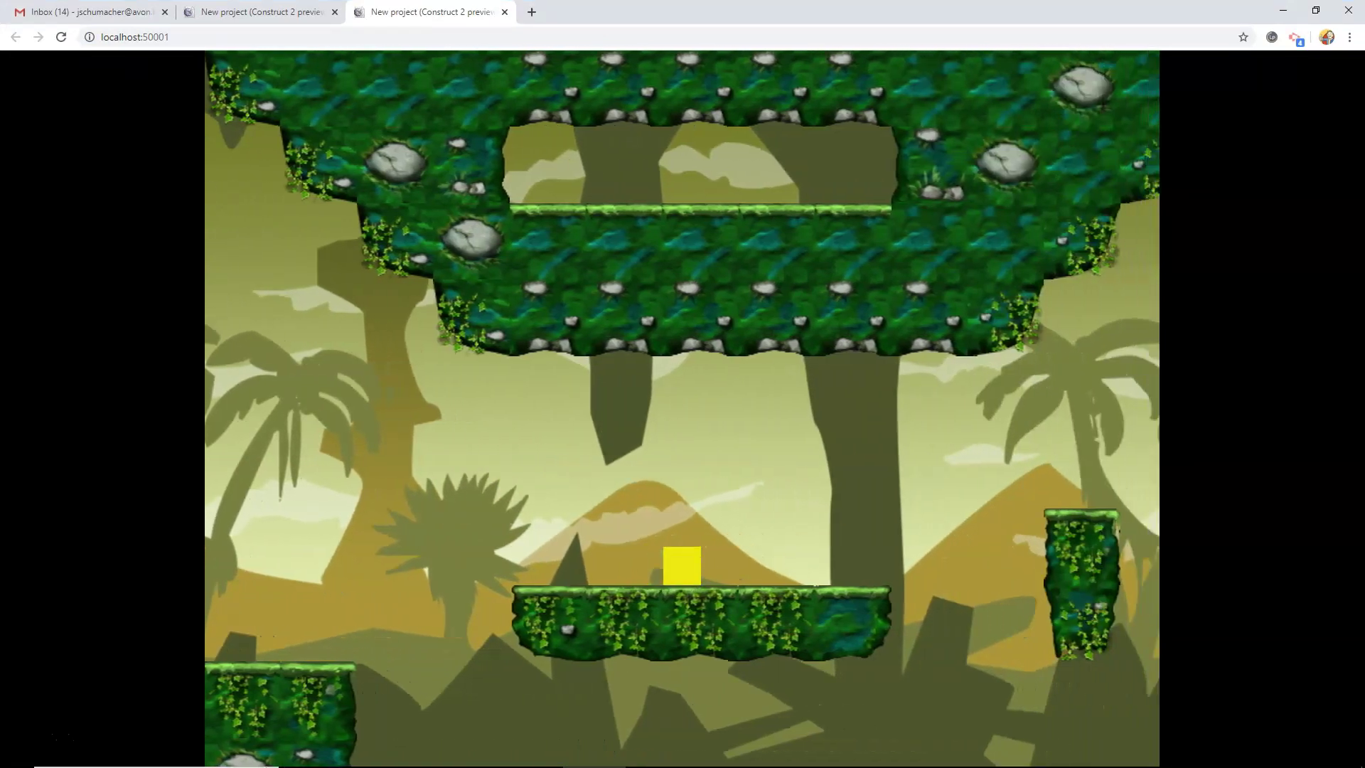
key("Up")
key("Right")
key("Up")
key("Right")
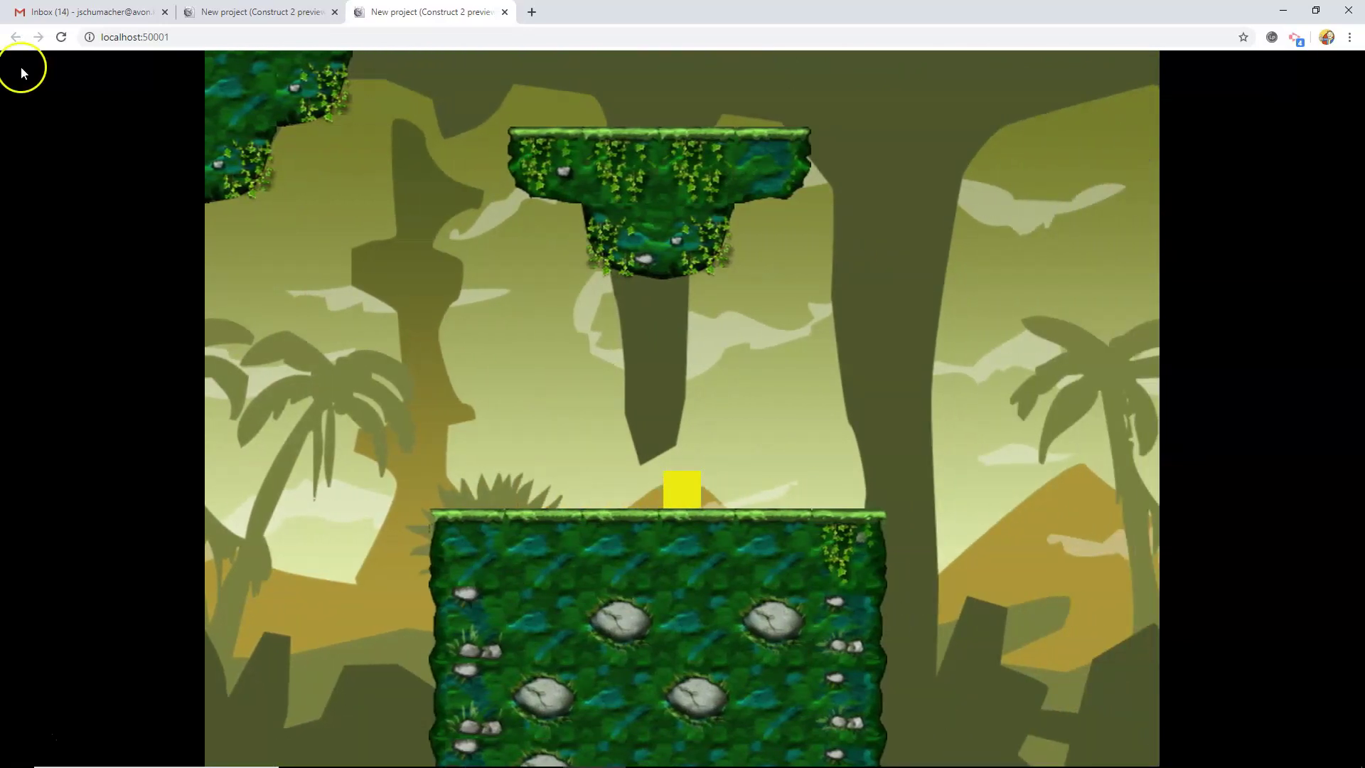